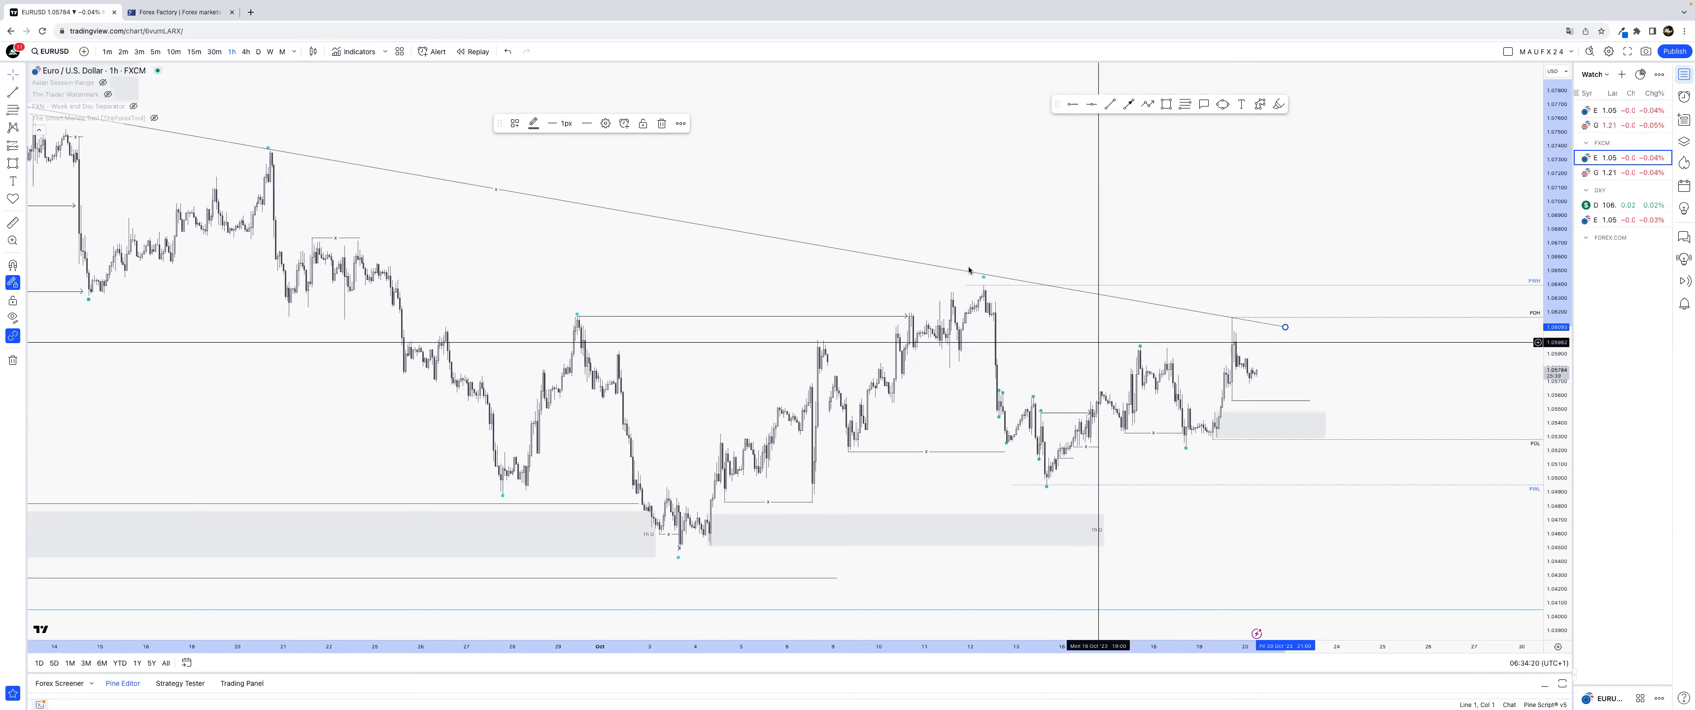
Step: Apply the LQ drawing template to the short horizontal line just above the latest grey zone on the EURUSD chart
left_click(942, 239)
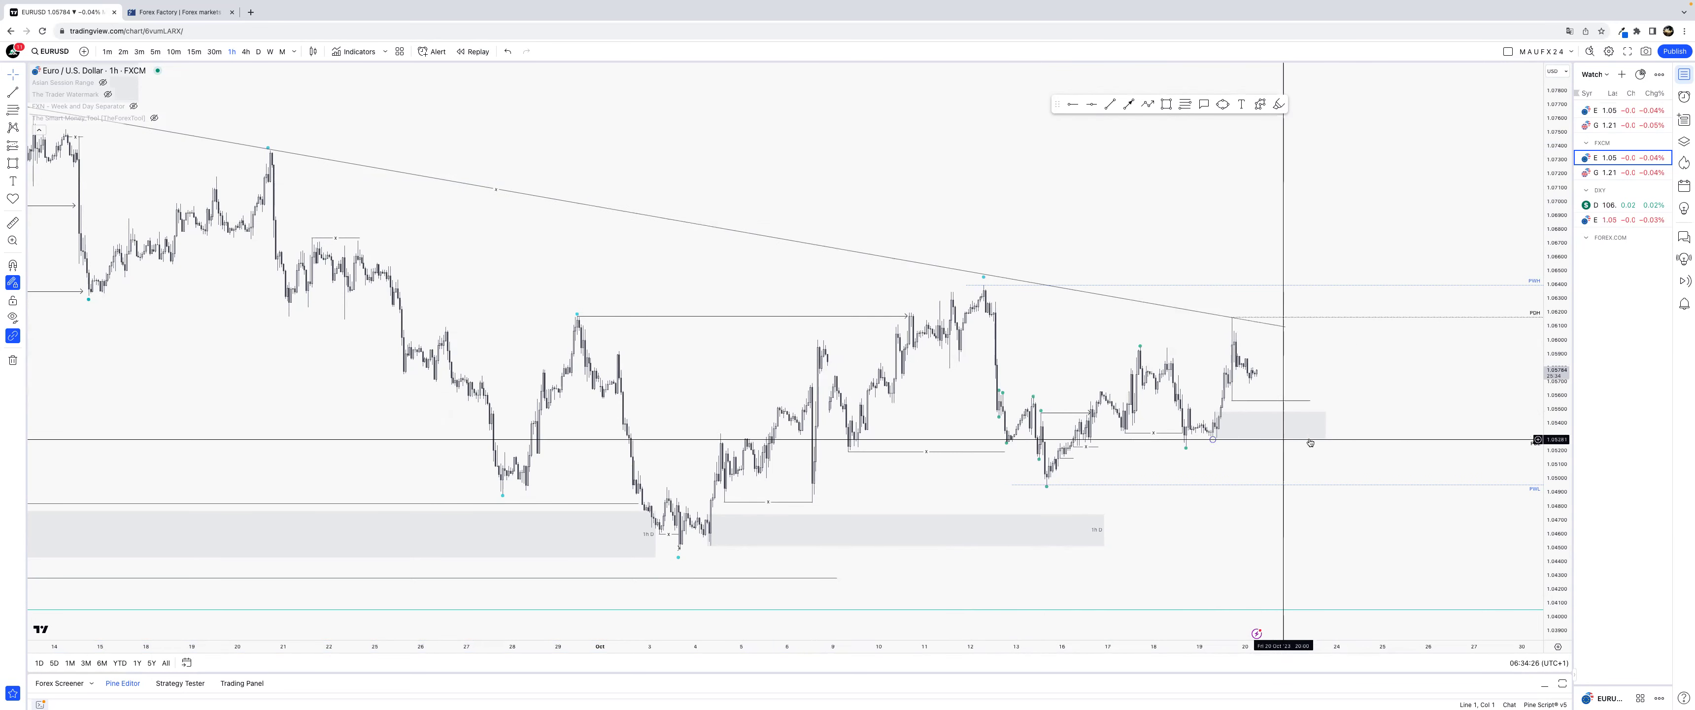
left_click(1308, 401)
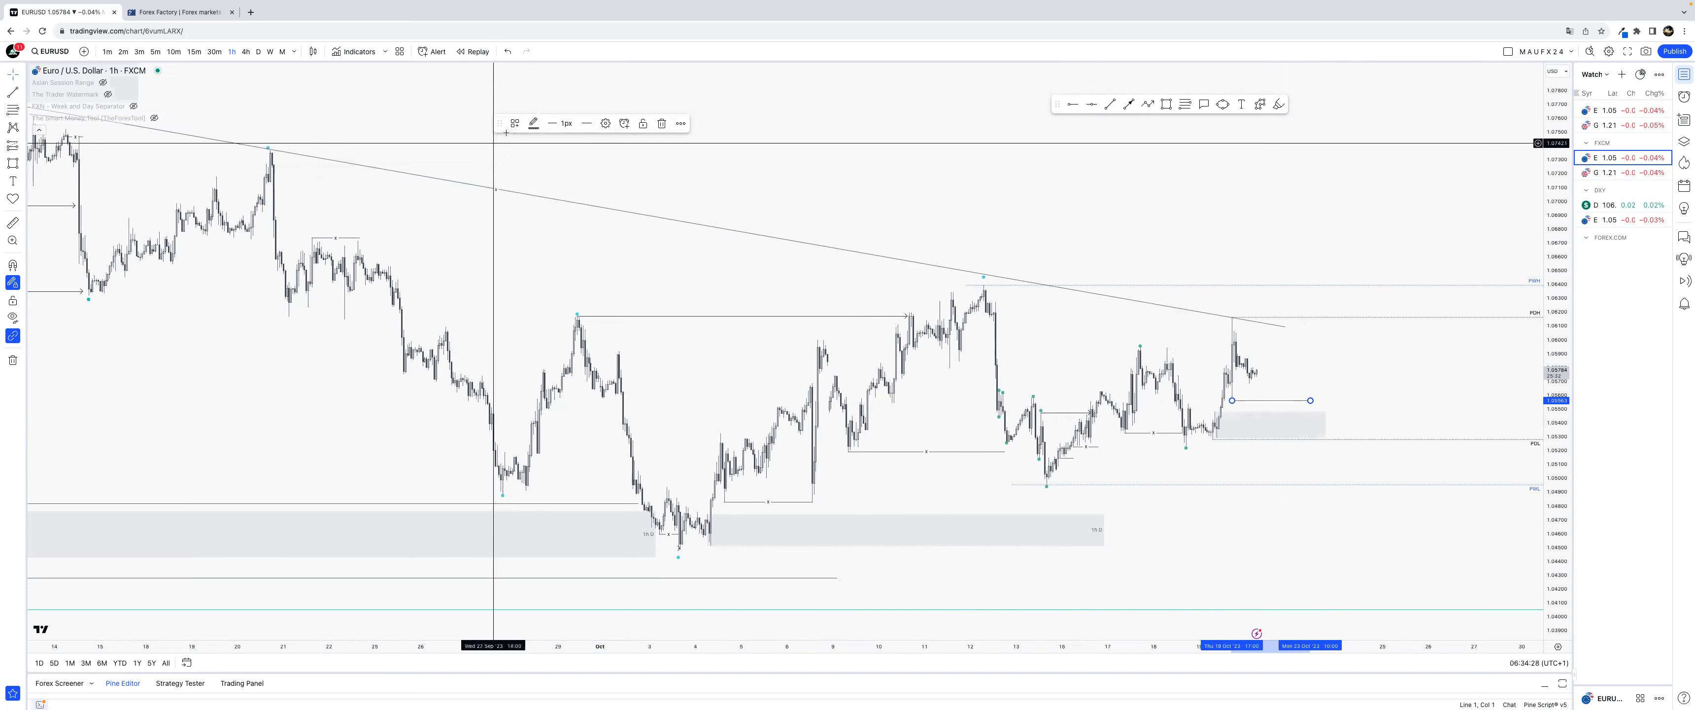
left_click(524, 253)
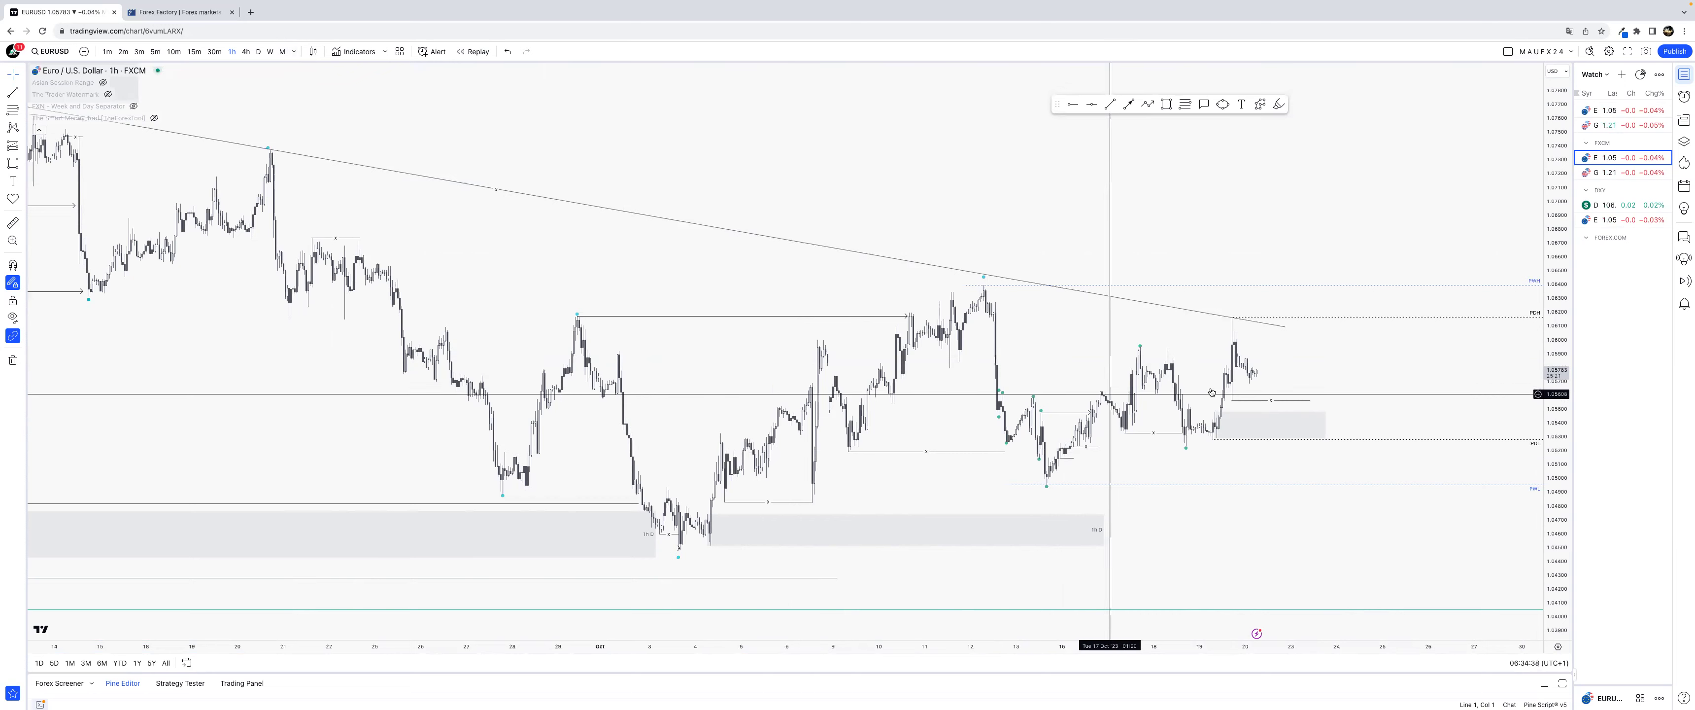
Step: Show the Asian Session Range indicator and open the FXCM GBPUSD chart
mouse_move(108, 100)
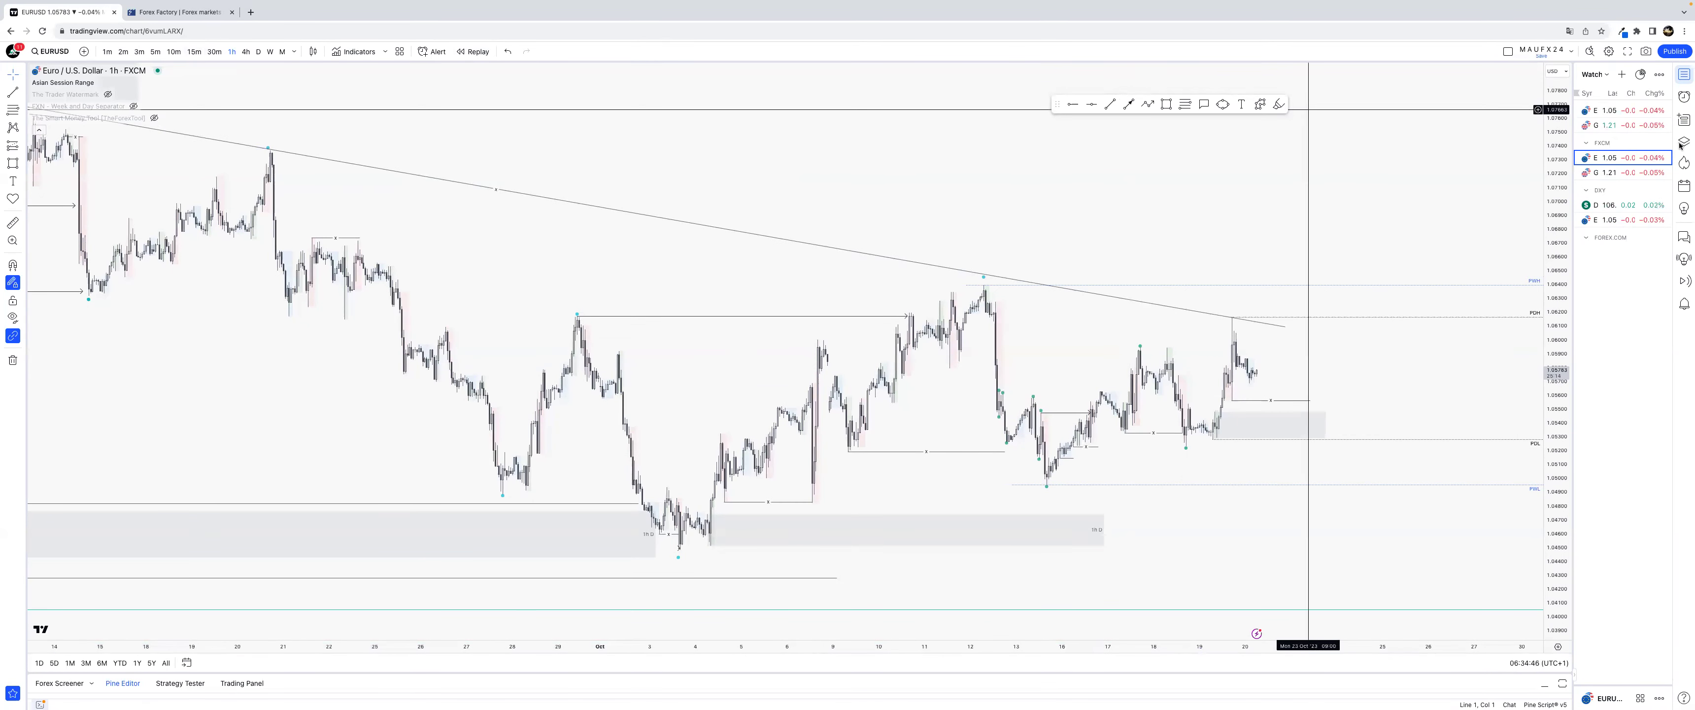
left_click(1640, 174)
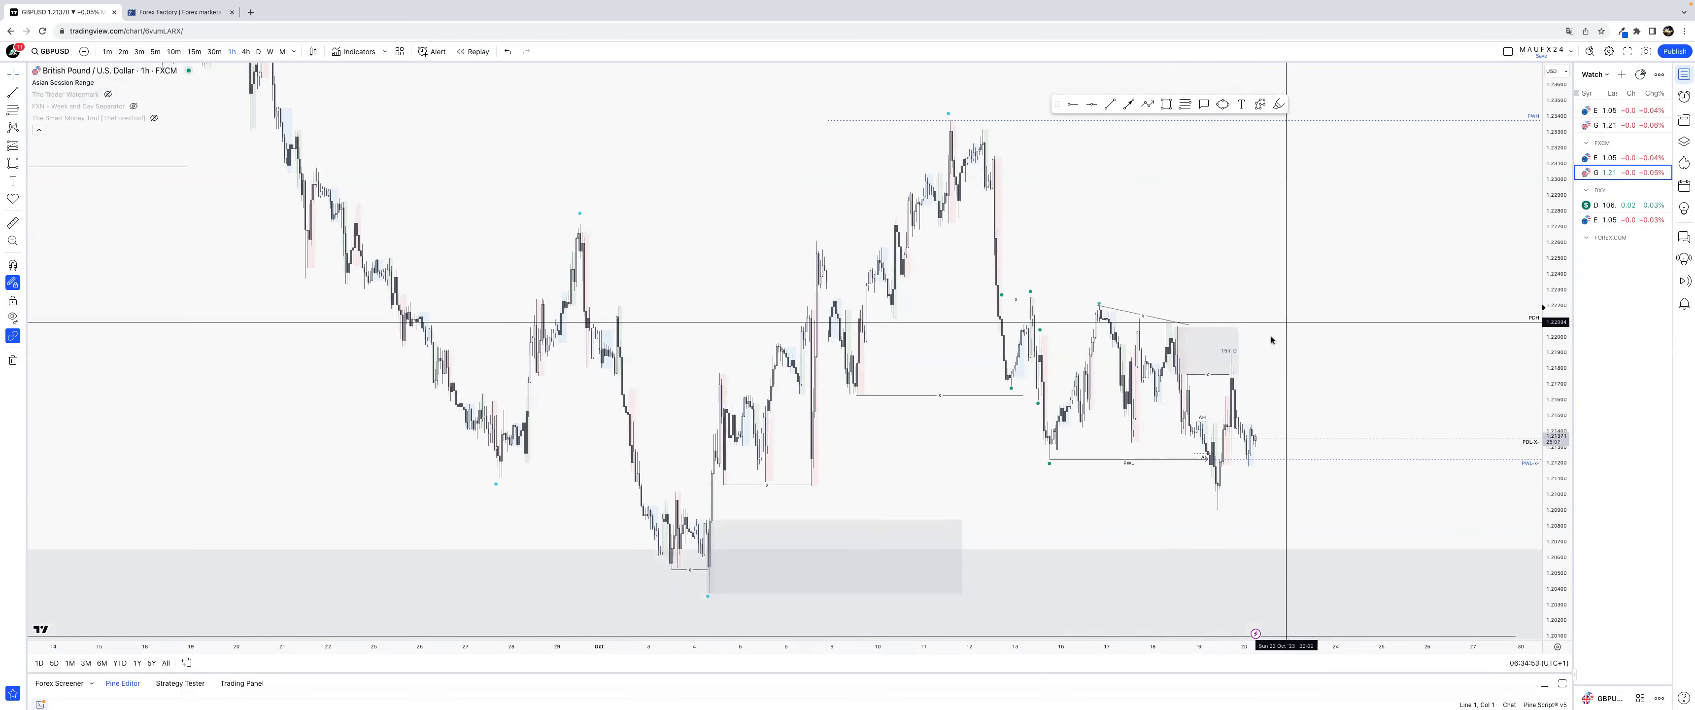
Step: Move the PDH horizontal ray onto the 19 October high
key("super")
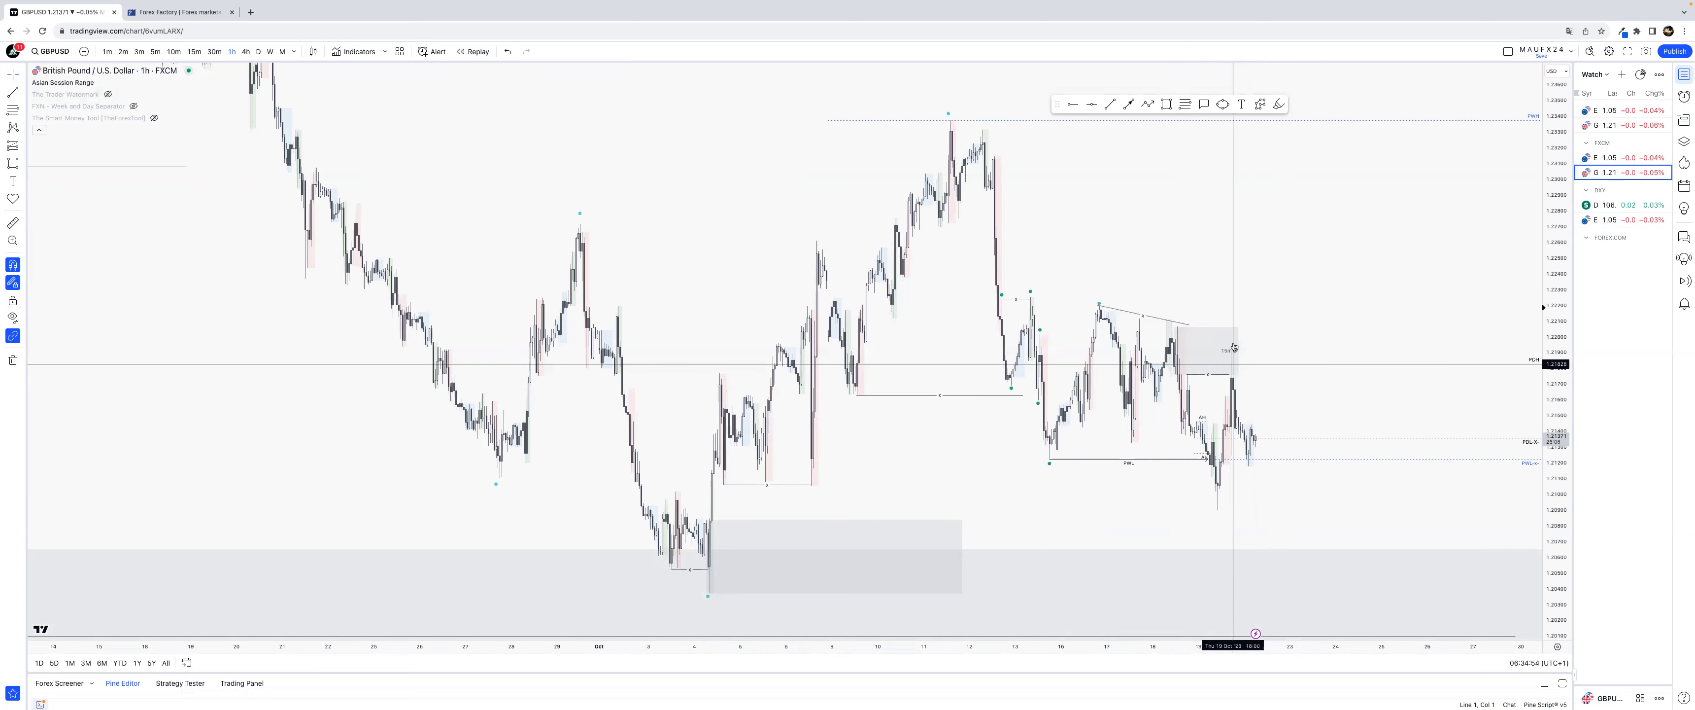
left_click(1233, 348)
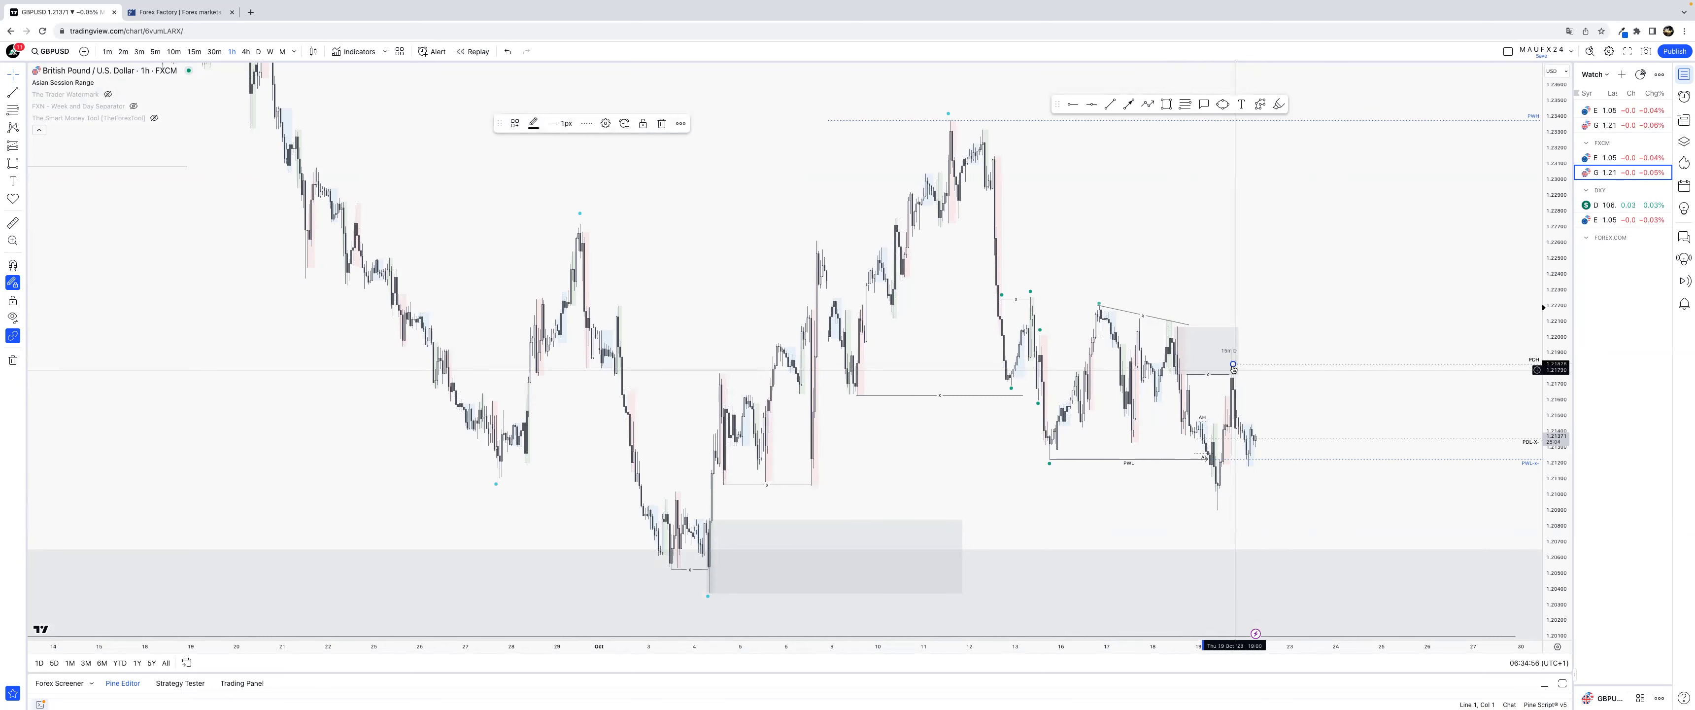
left_click_drag(1232, 360, 1233, 349)
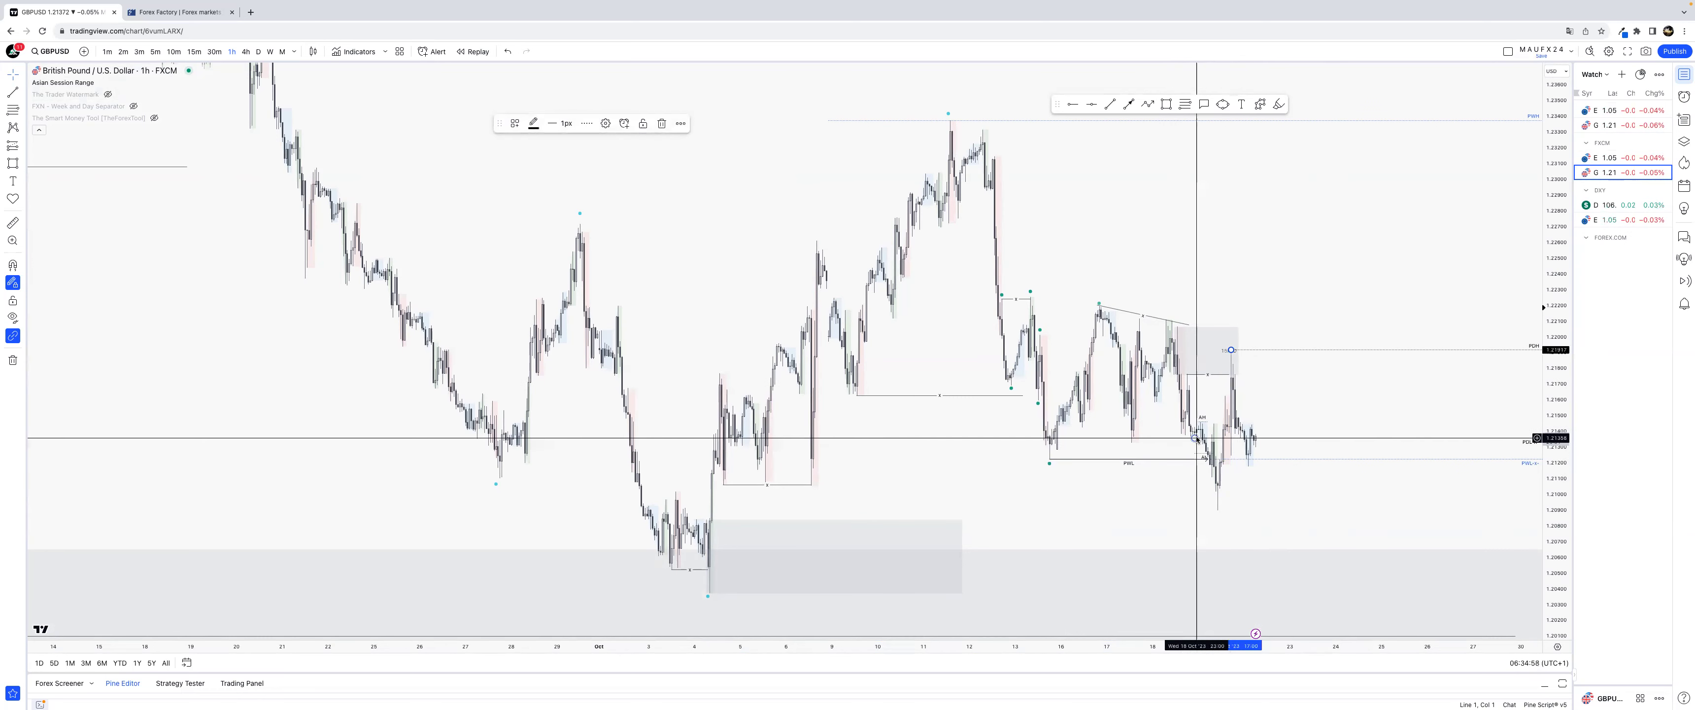
Step: Move the previous-day-low horizontal ray onto the 19 October low and set its text to PDL
left_click_drag(1198, 438, 1218, 511)
double_click(1375, 513)
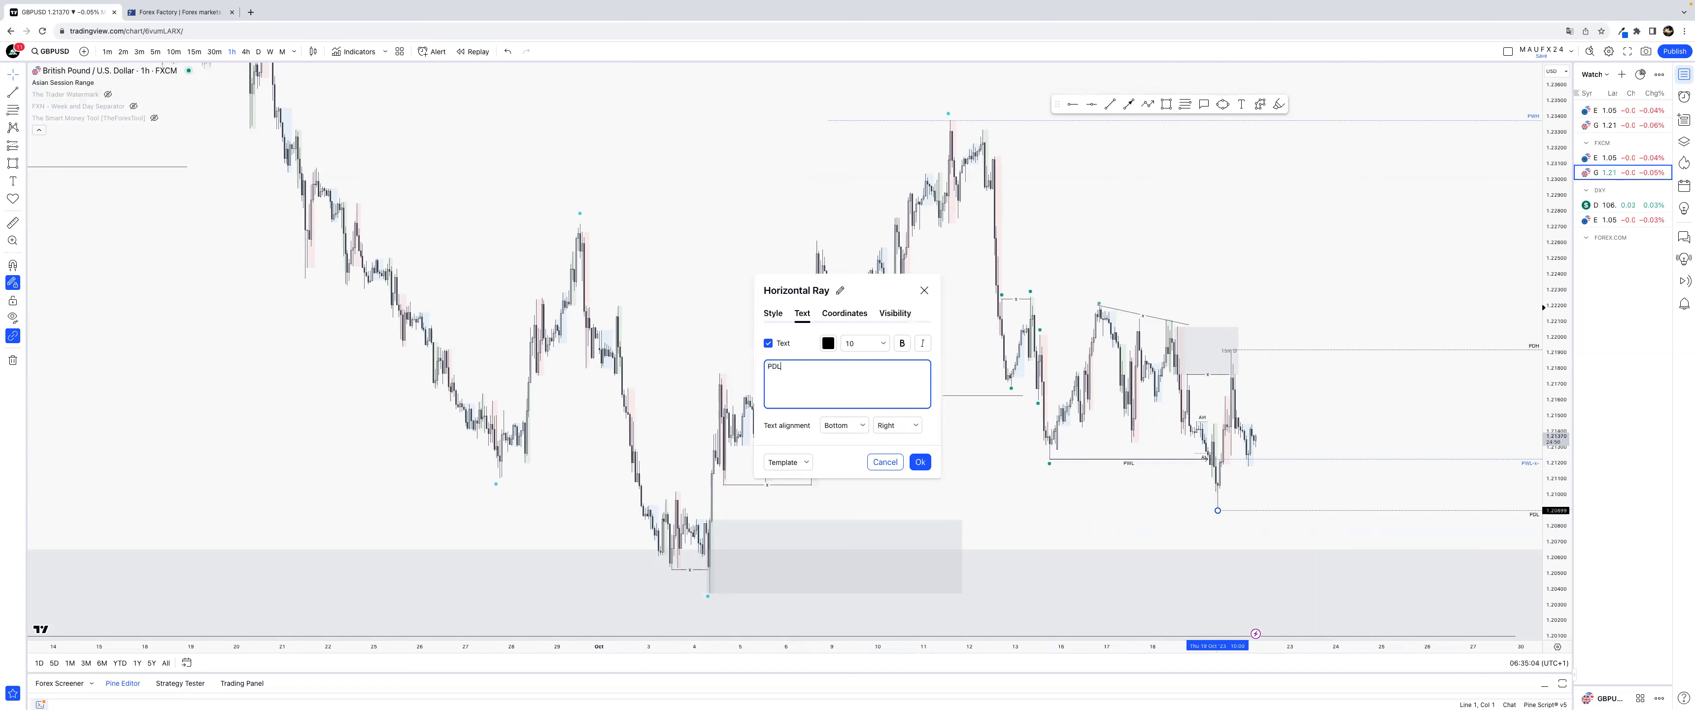
left_click(928, 455)
left_click(922, 461)
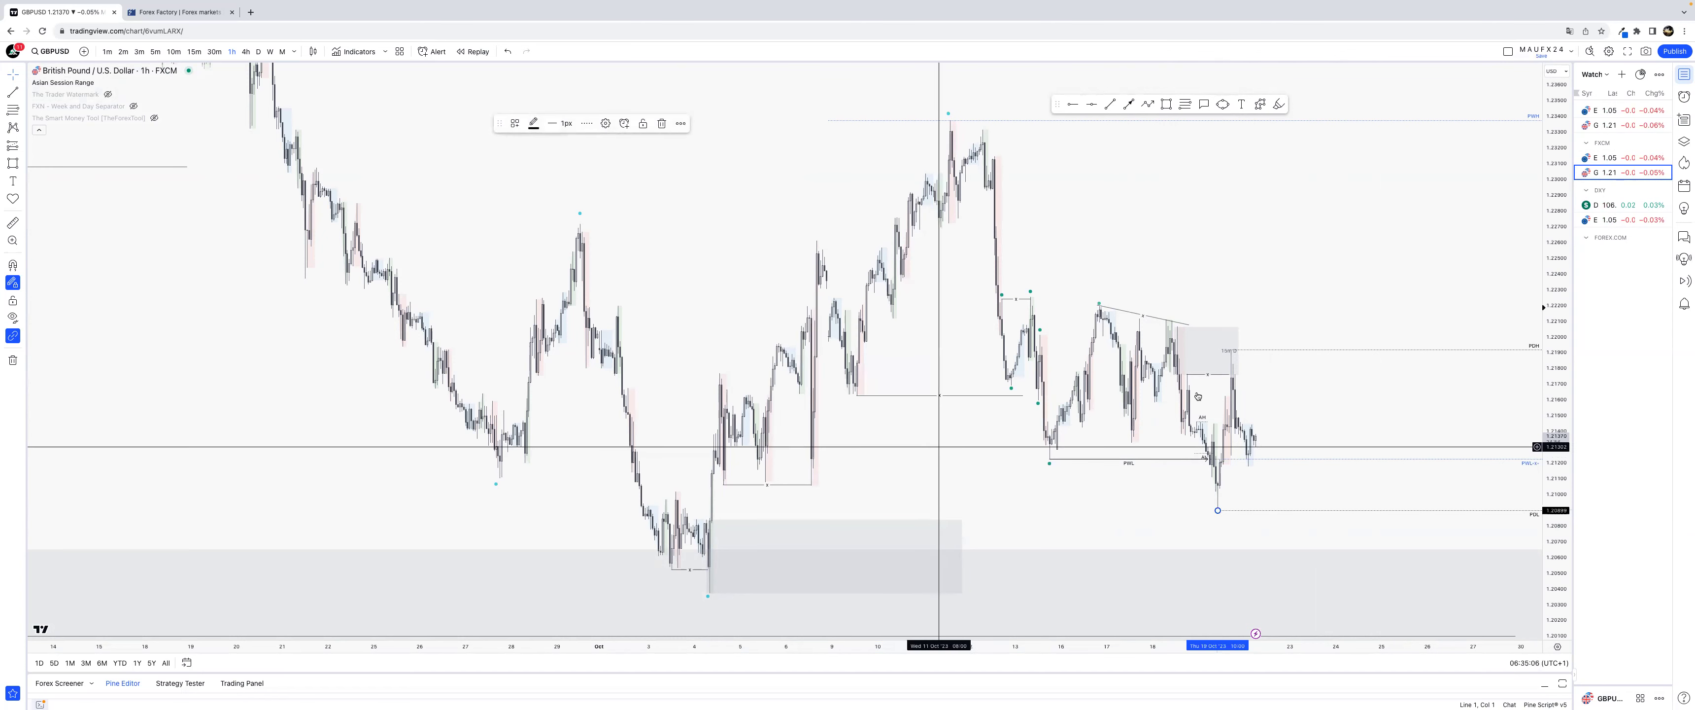
left_click(1253, 375)
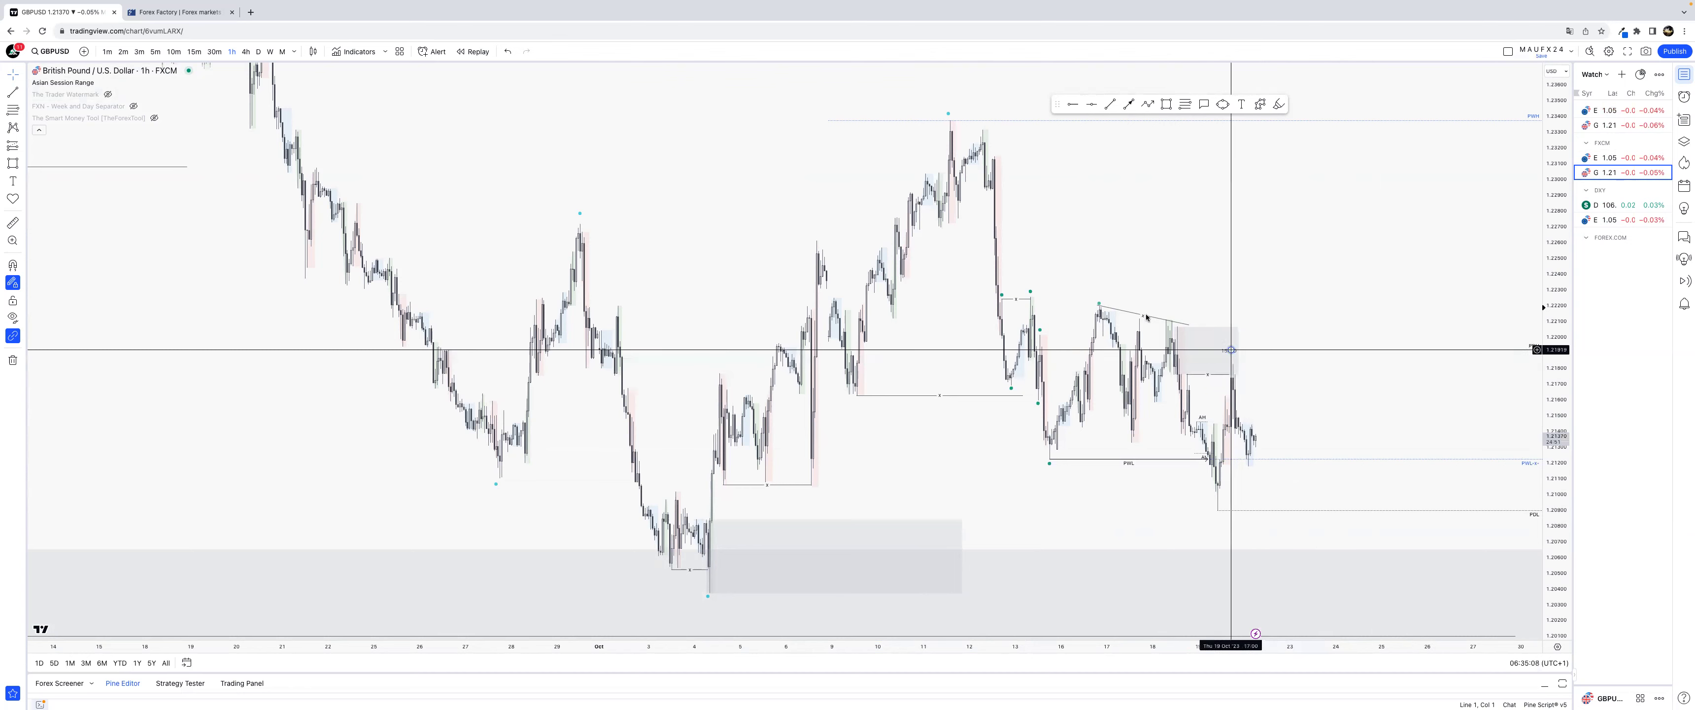
Step: Copy the green swing marker from the 13 October low to the 19 October low
left_click(1051, 464)
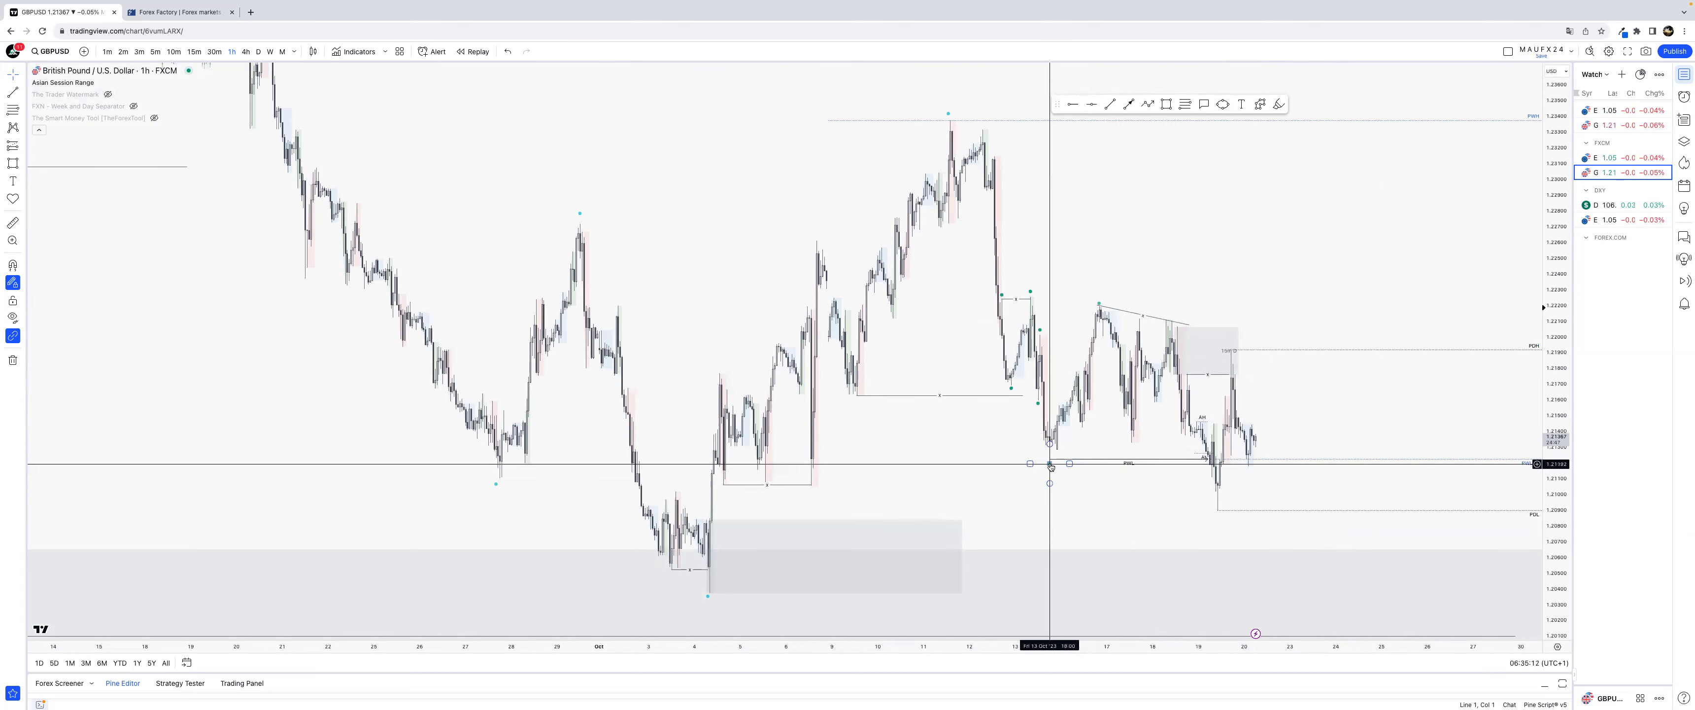
left_click_drag(1050, 464, 1218, 513)
left_click(1343, 353)
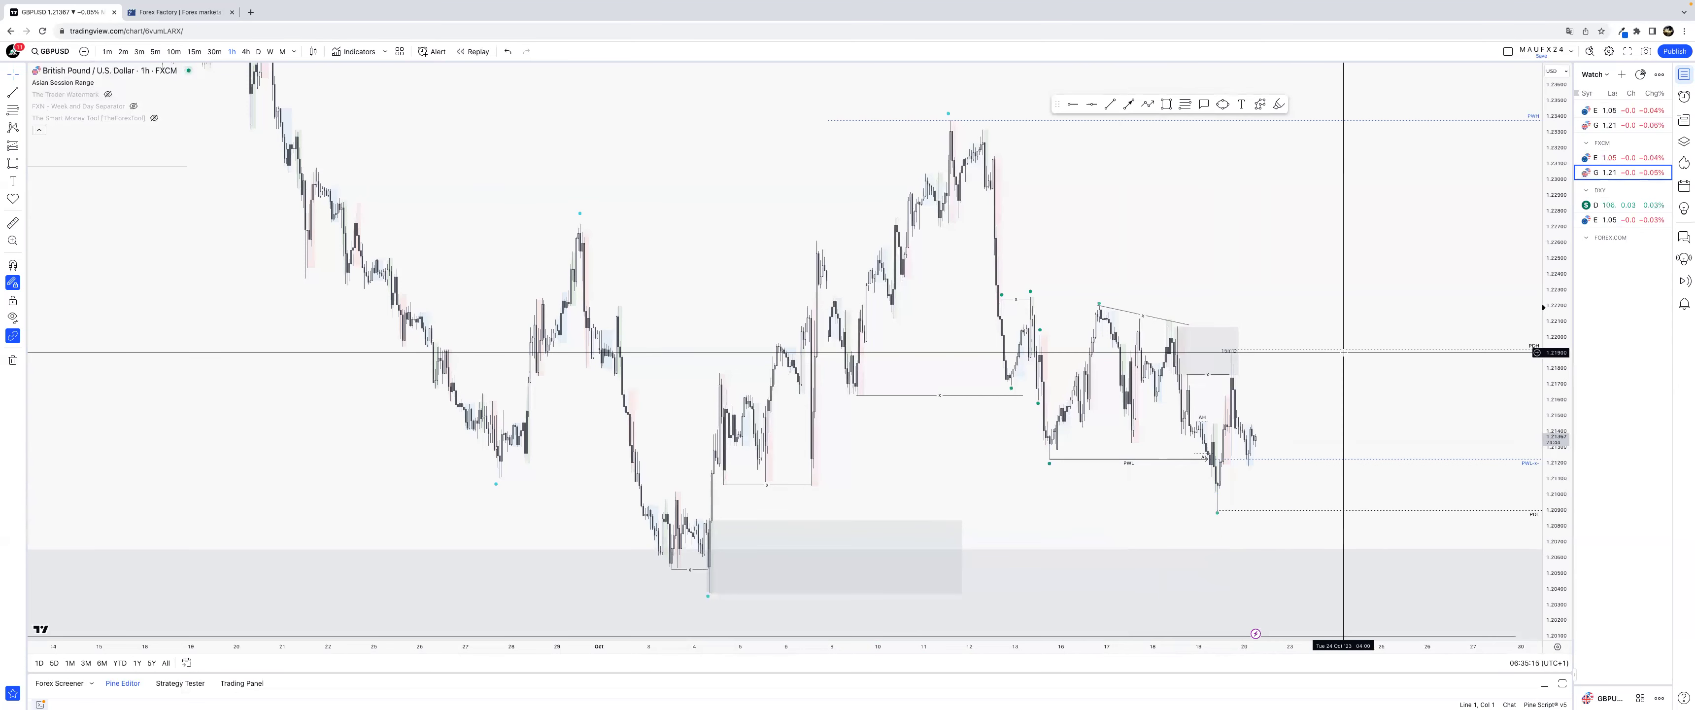
Step: Delete the two small text labels beside the price drop before the 19 October low
left_click(1206, 421)
key("Delete")
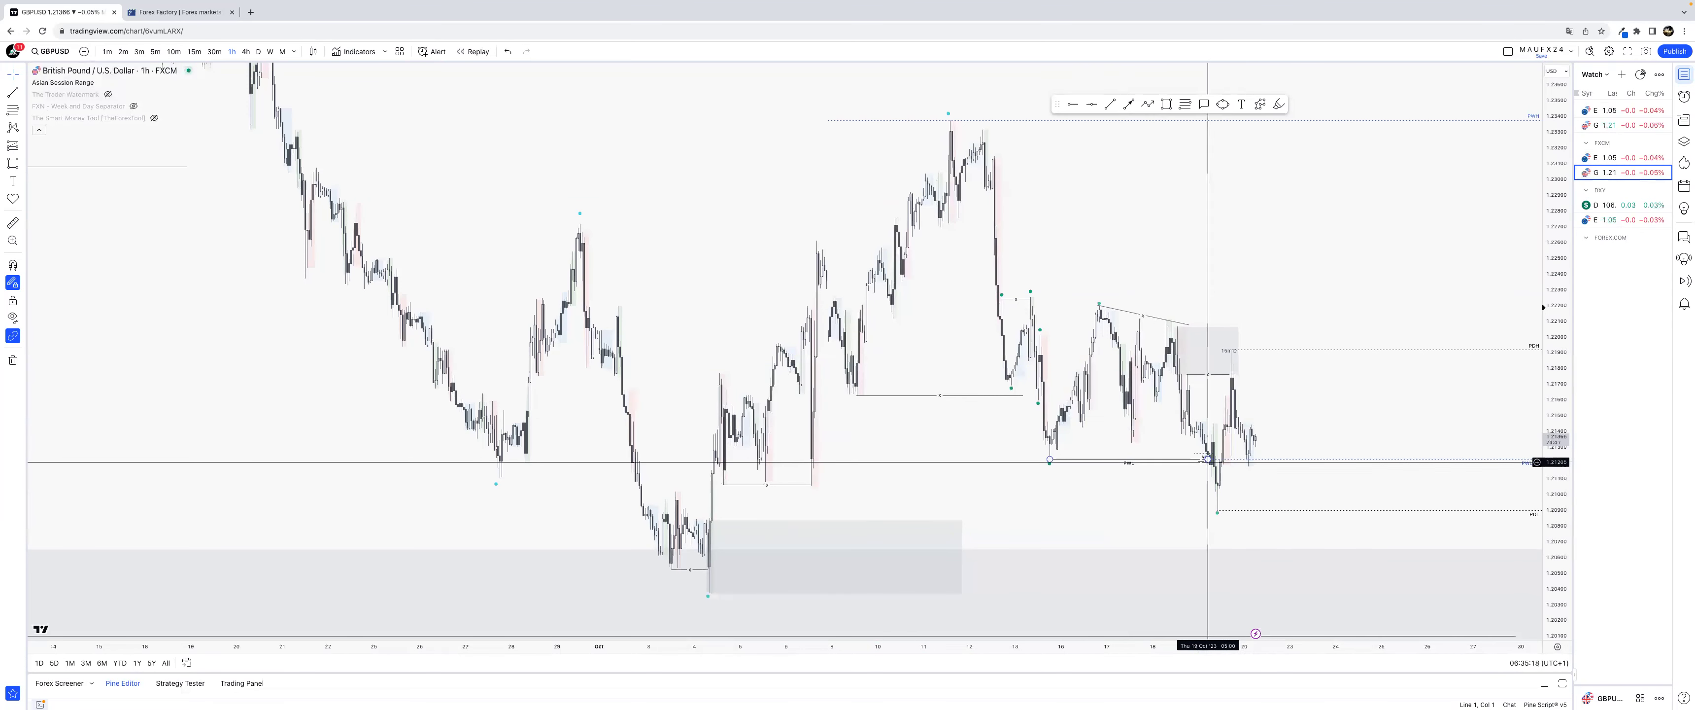
left_click(1205, 453)
key("Delete")
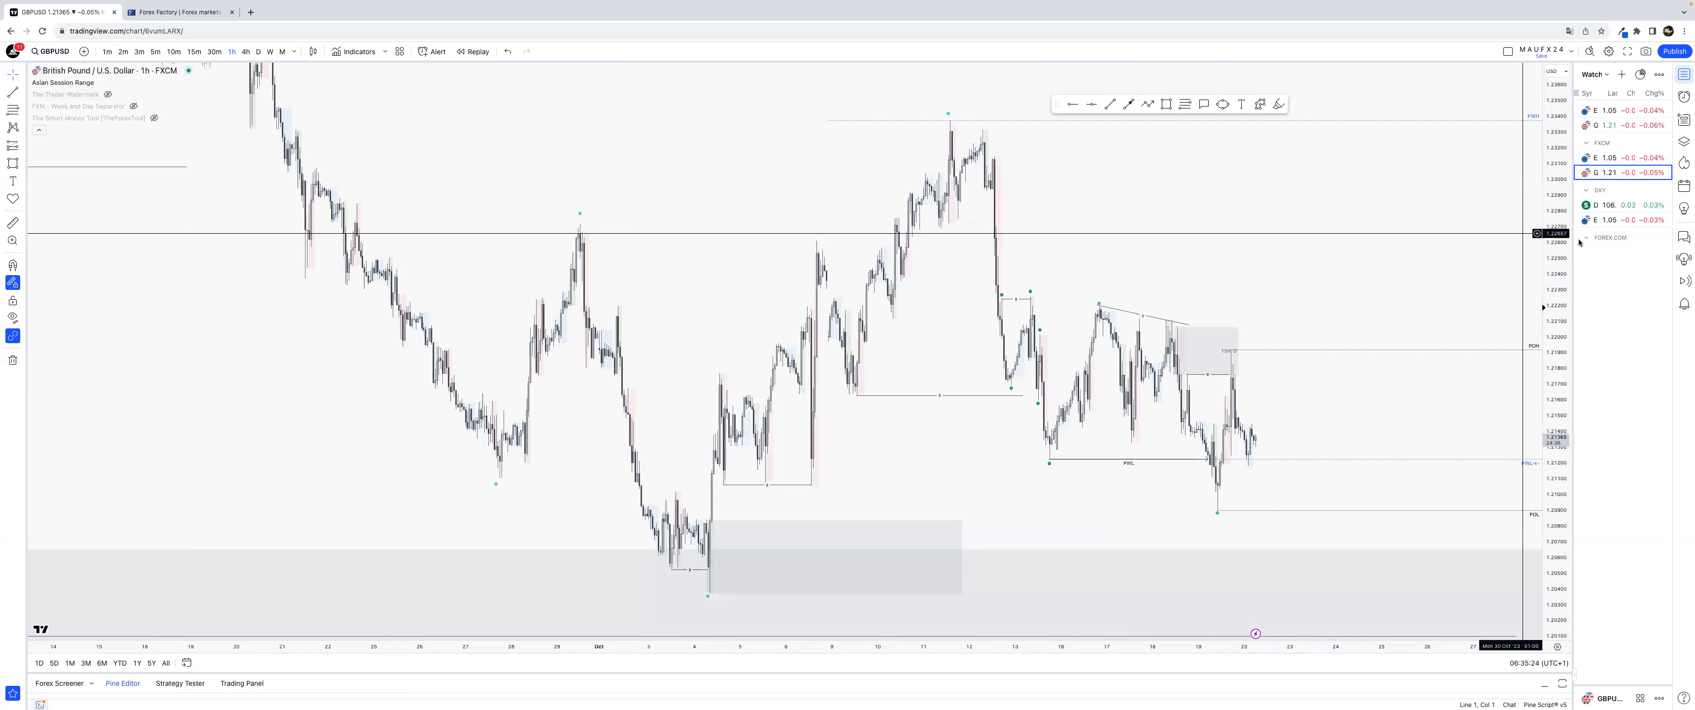
Step: On the DXY chart, delete the retracement over the latest swing and copy a green swing marker to the 19 October low
left_click(1627, 204)
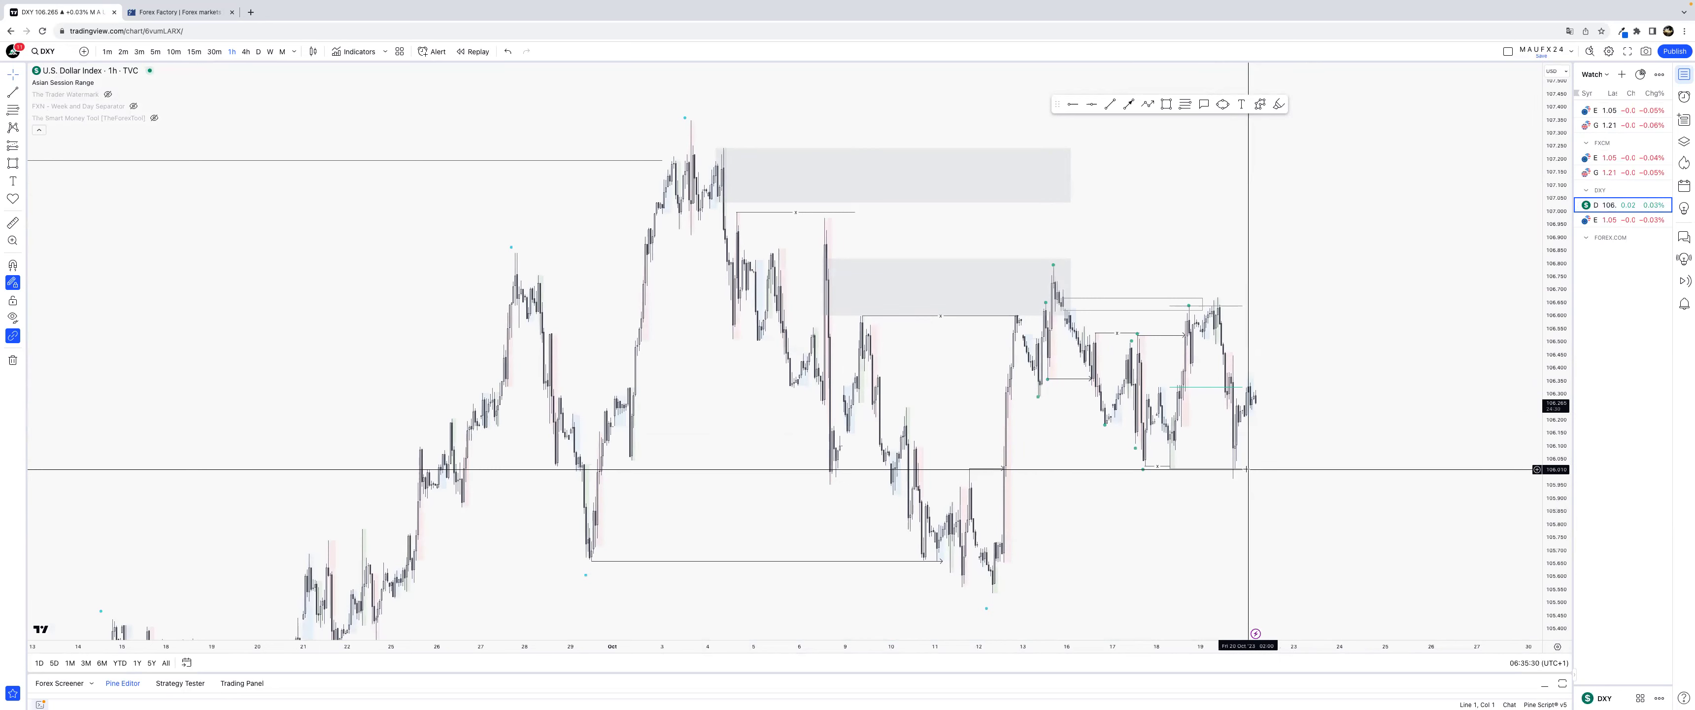
key("Delete")
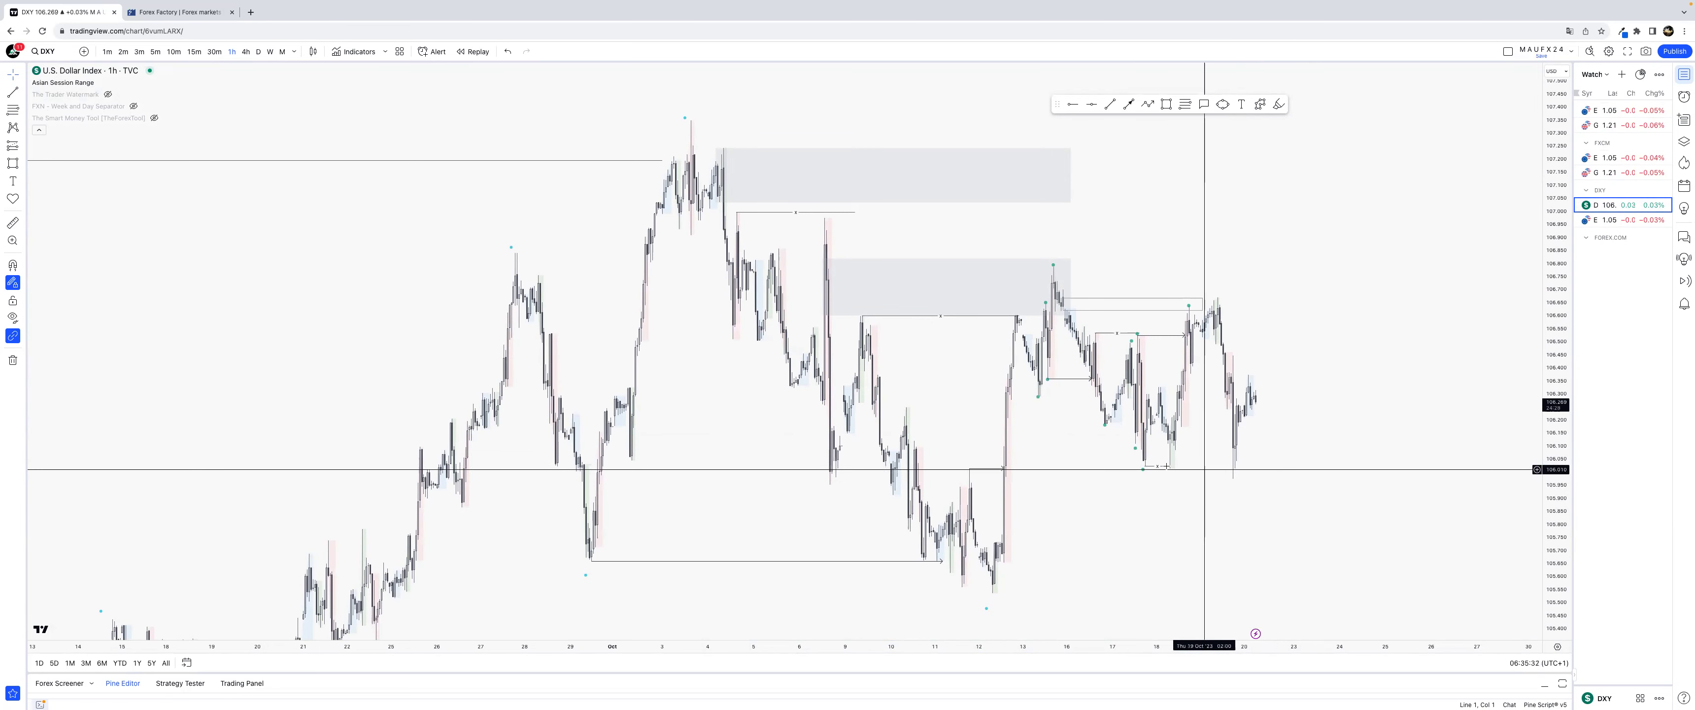
left_click_drag(1143, 470, 1242, 484)
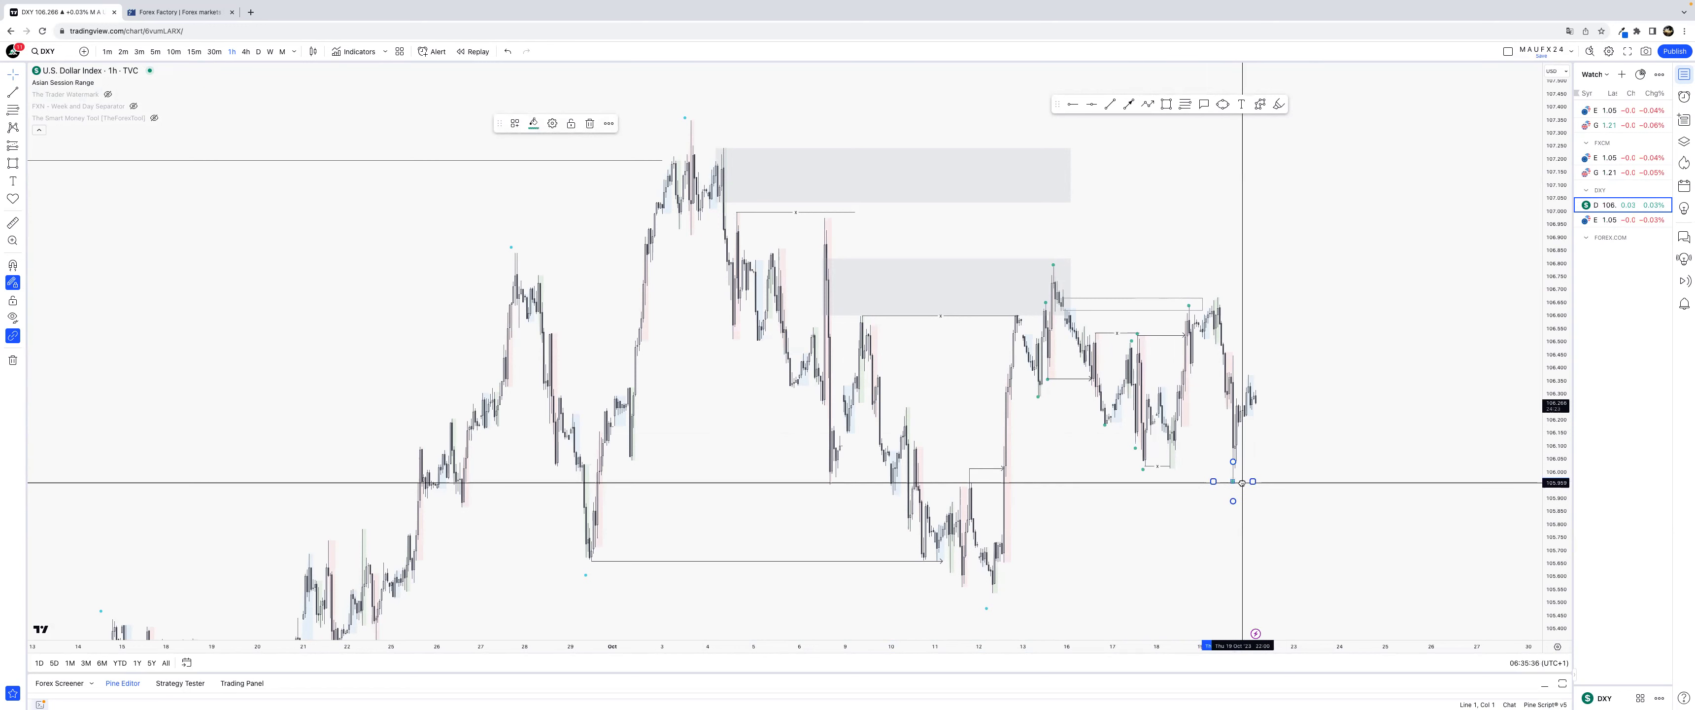
left_click(1305, 415)
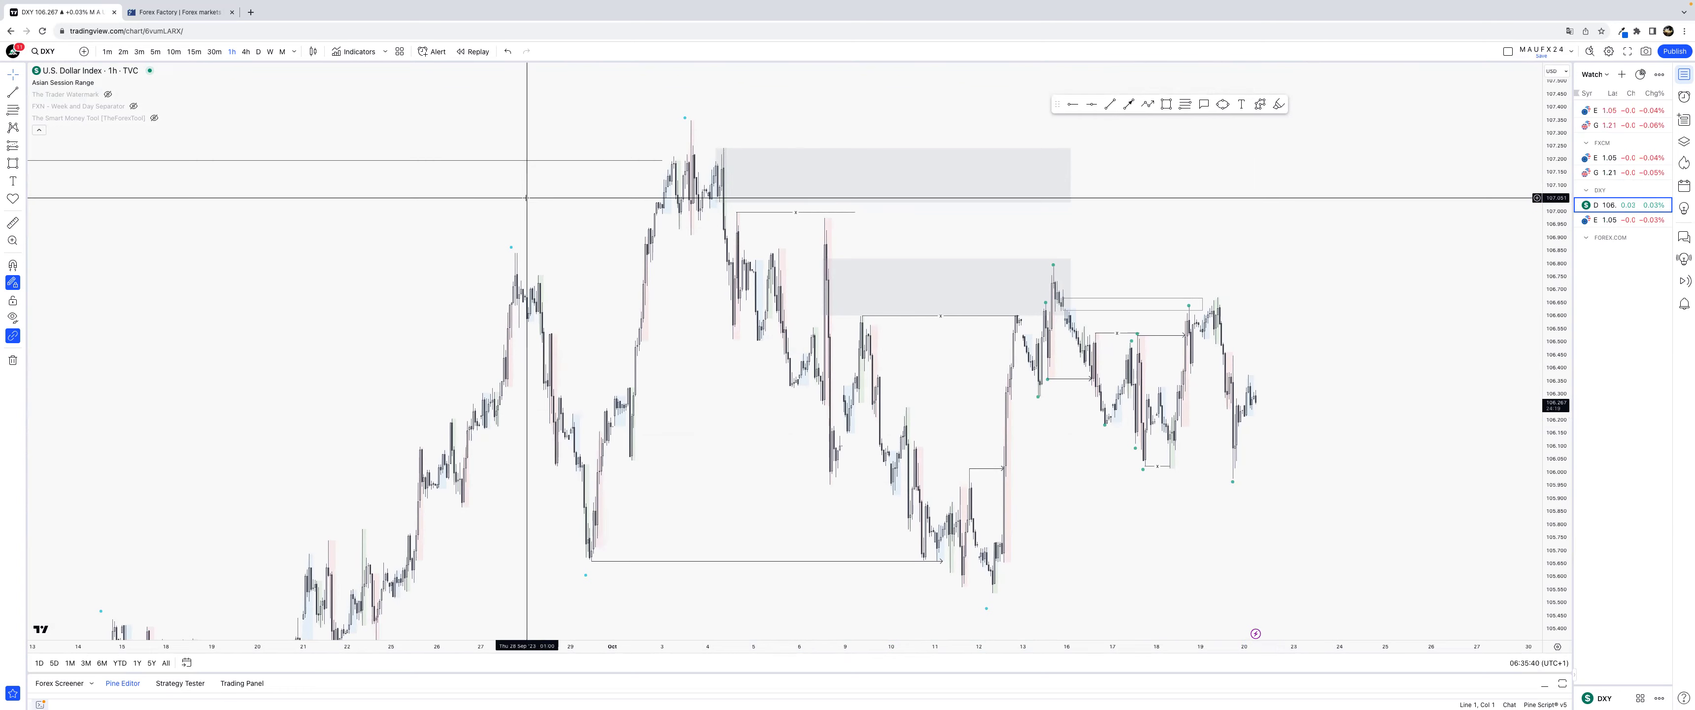
Step: Draw a grey rectangle zone at the 19 October high and extend it forward to 24 October
mouse_move(41, 111)
left_click(12, 163)
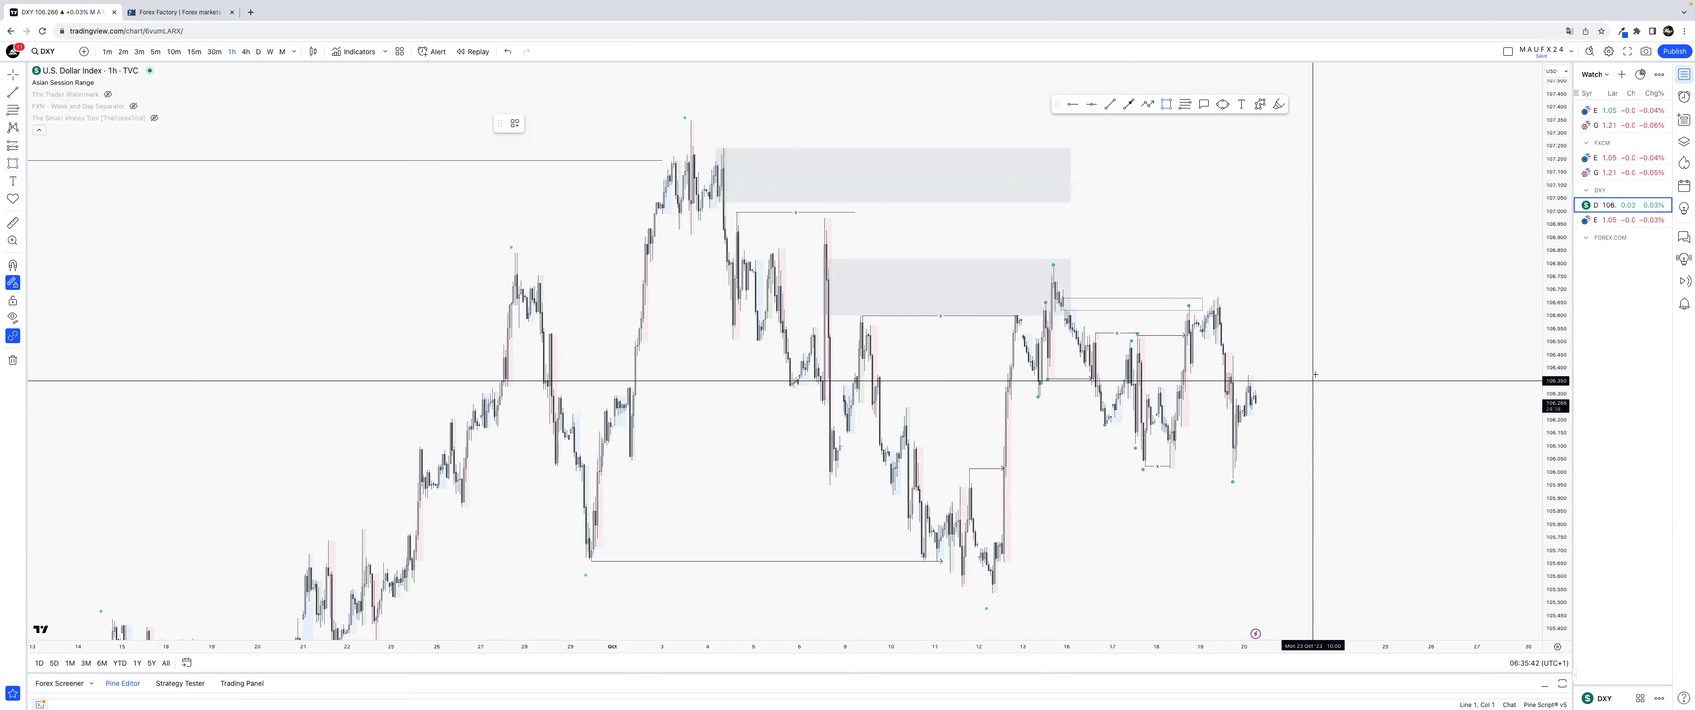
left_click(1217, 343)
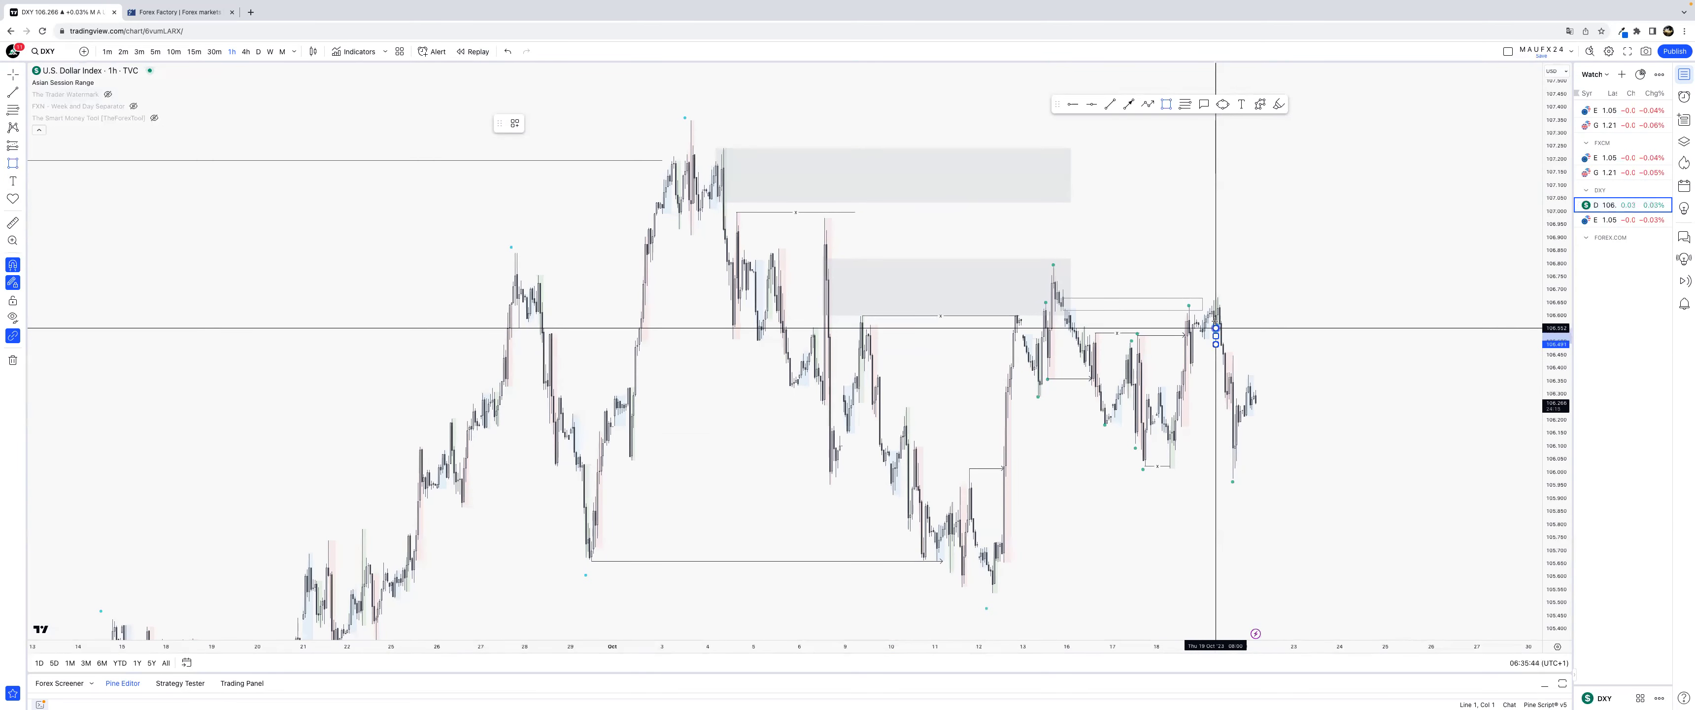
left_click(1218, 297)
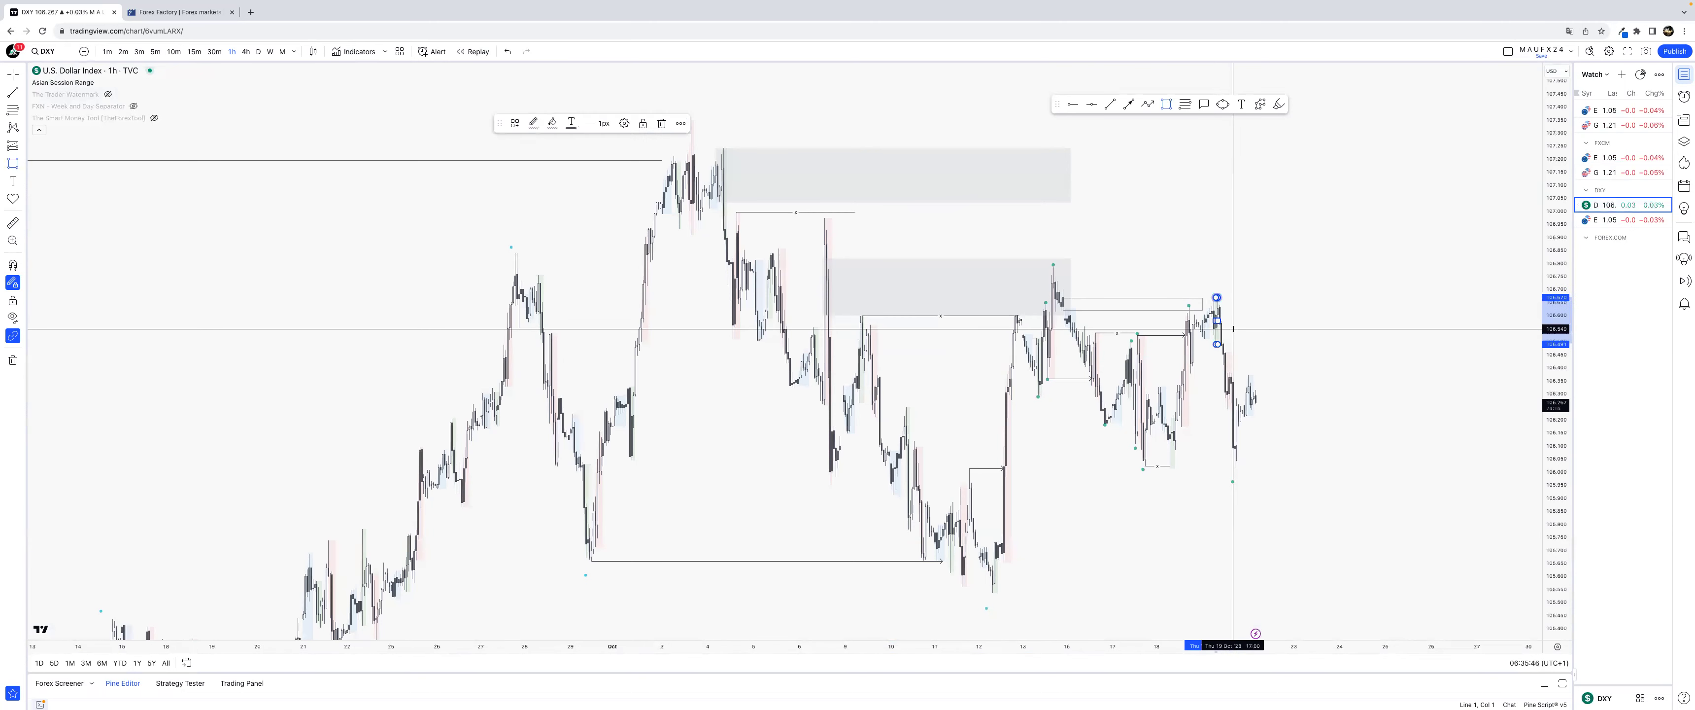
left_click_drag(1218, 320, 1355, 322)
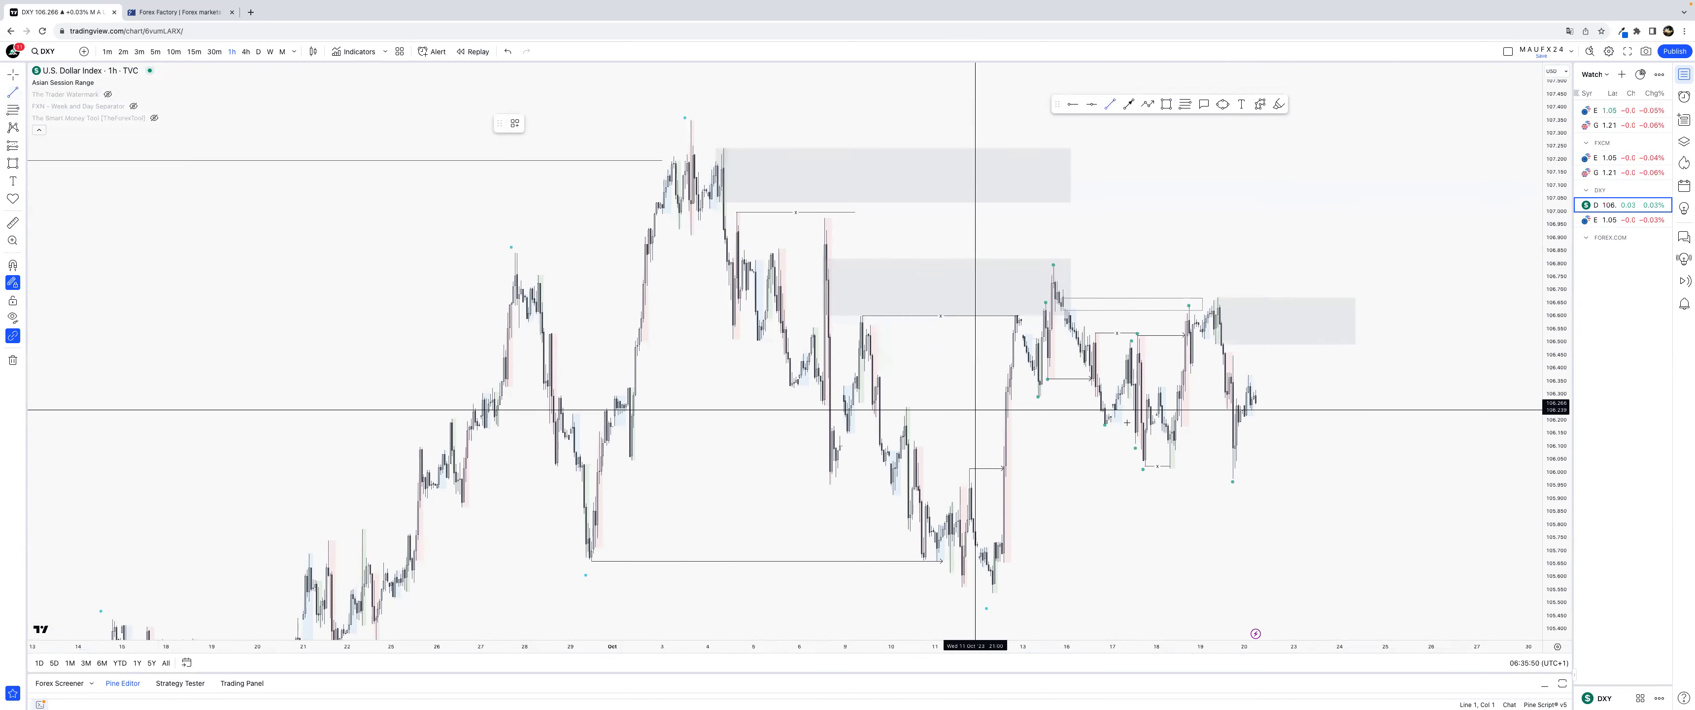
Step: Draw a horizontal line from the 18 October swing high to 19 October and apply the LQ drawing template
left_click(1190, 306)
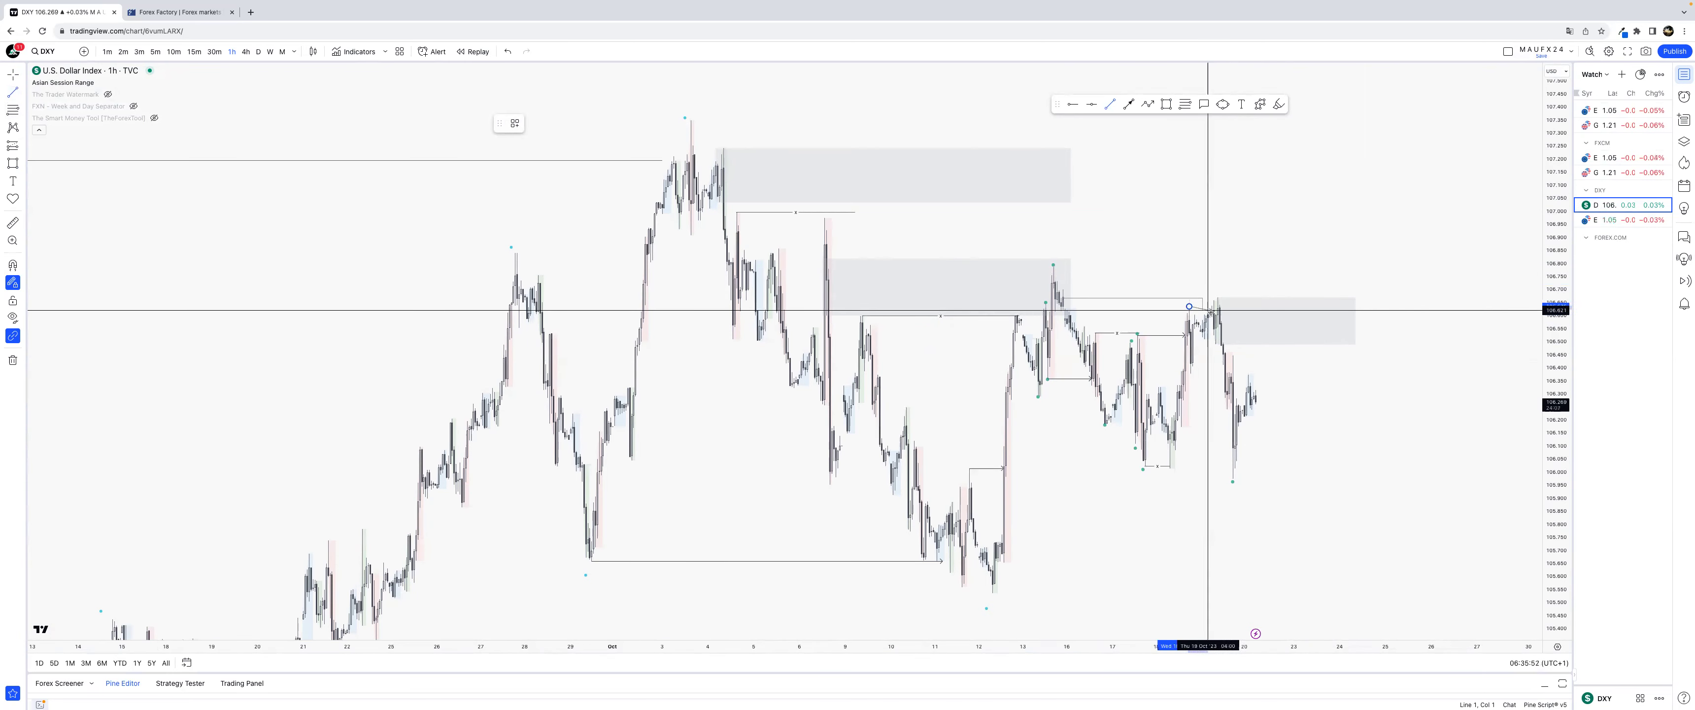
left_click(1211, 306)
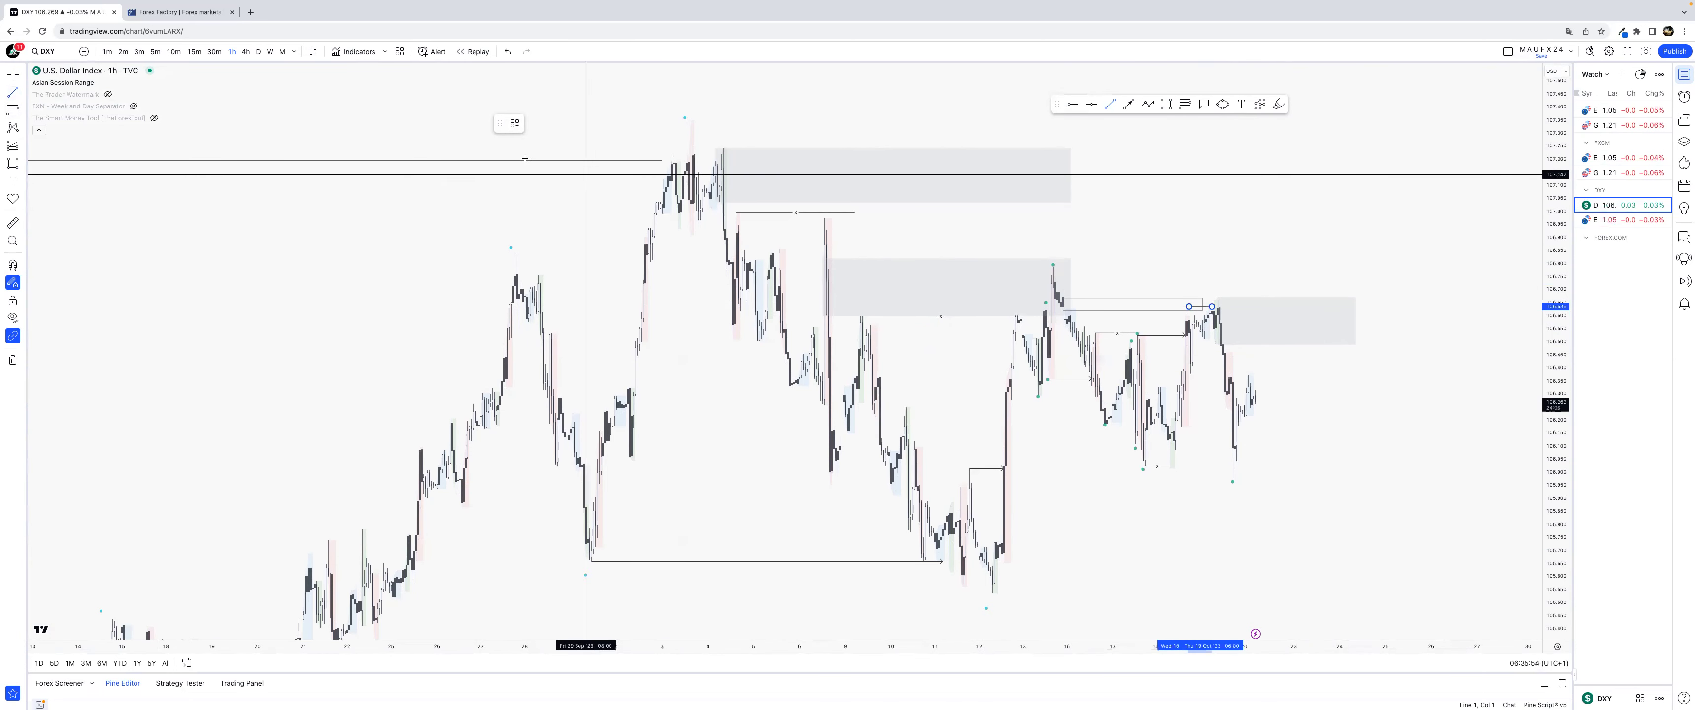
left_click(520, 229)
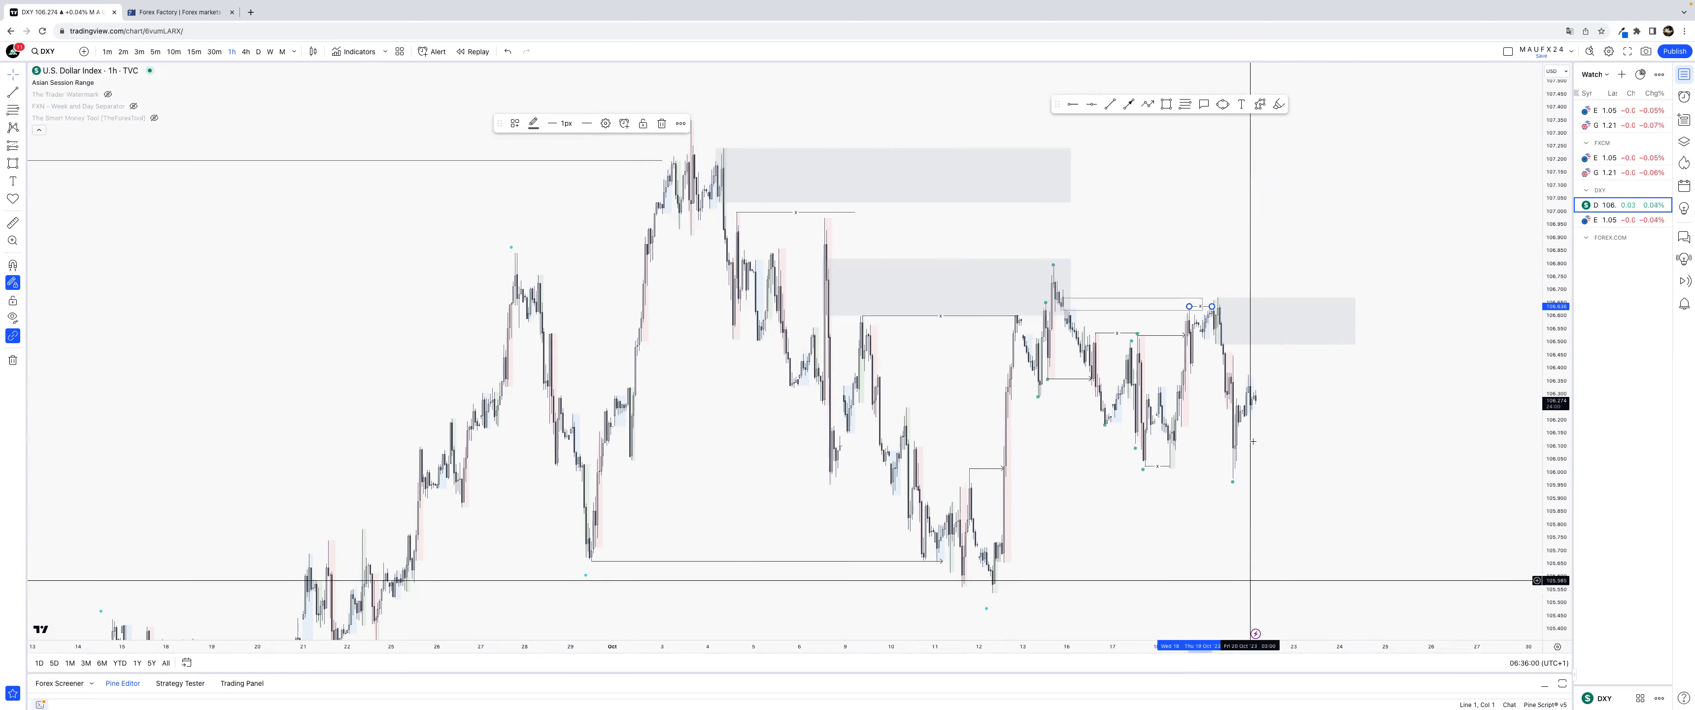
right_click(1309, 412)
left_click(1113, 334)
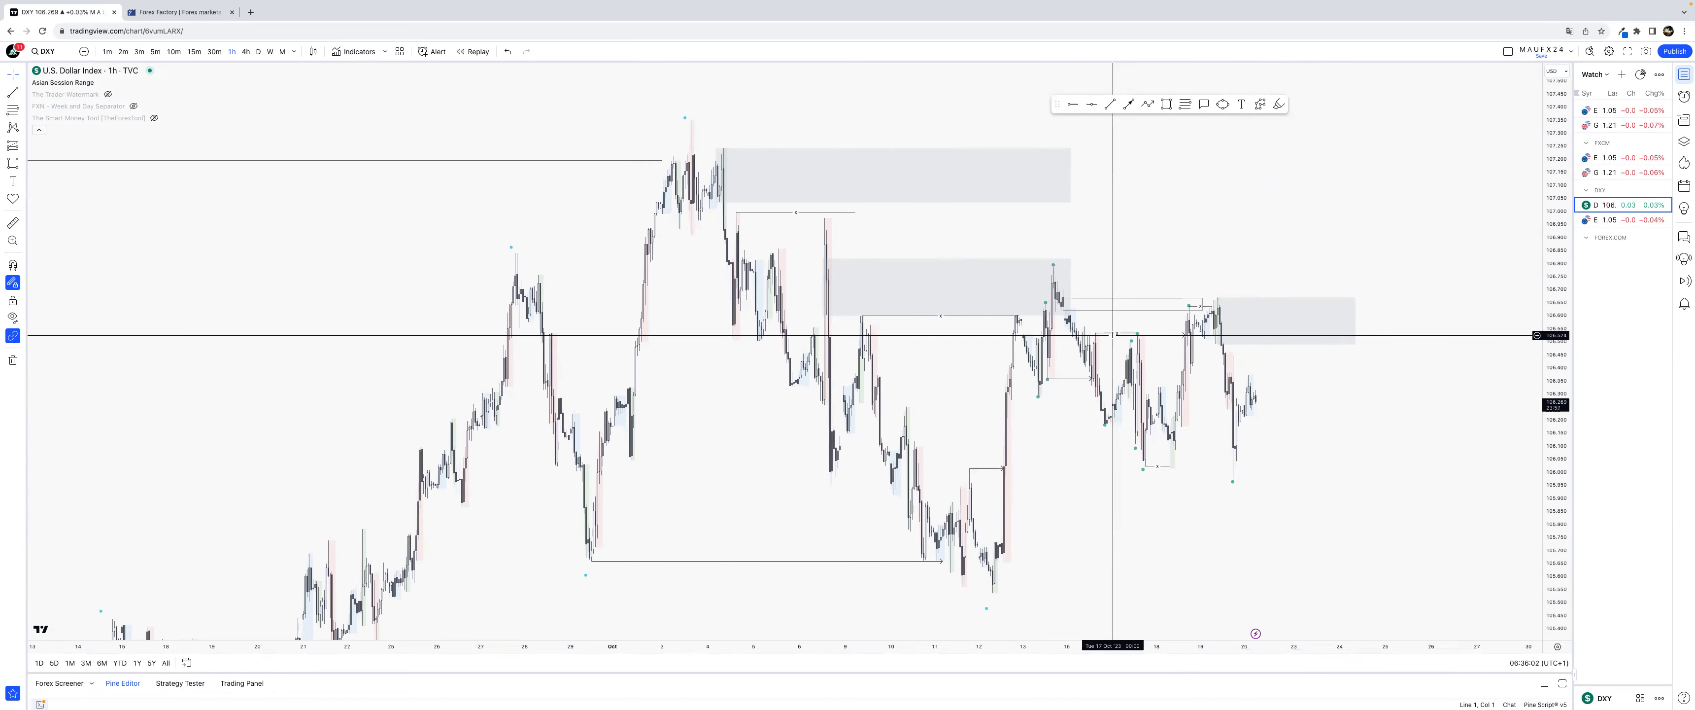
left_click(1115, 335)
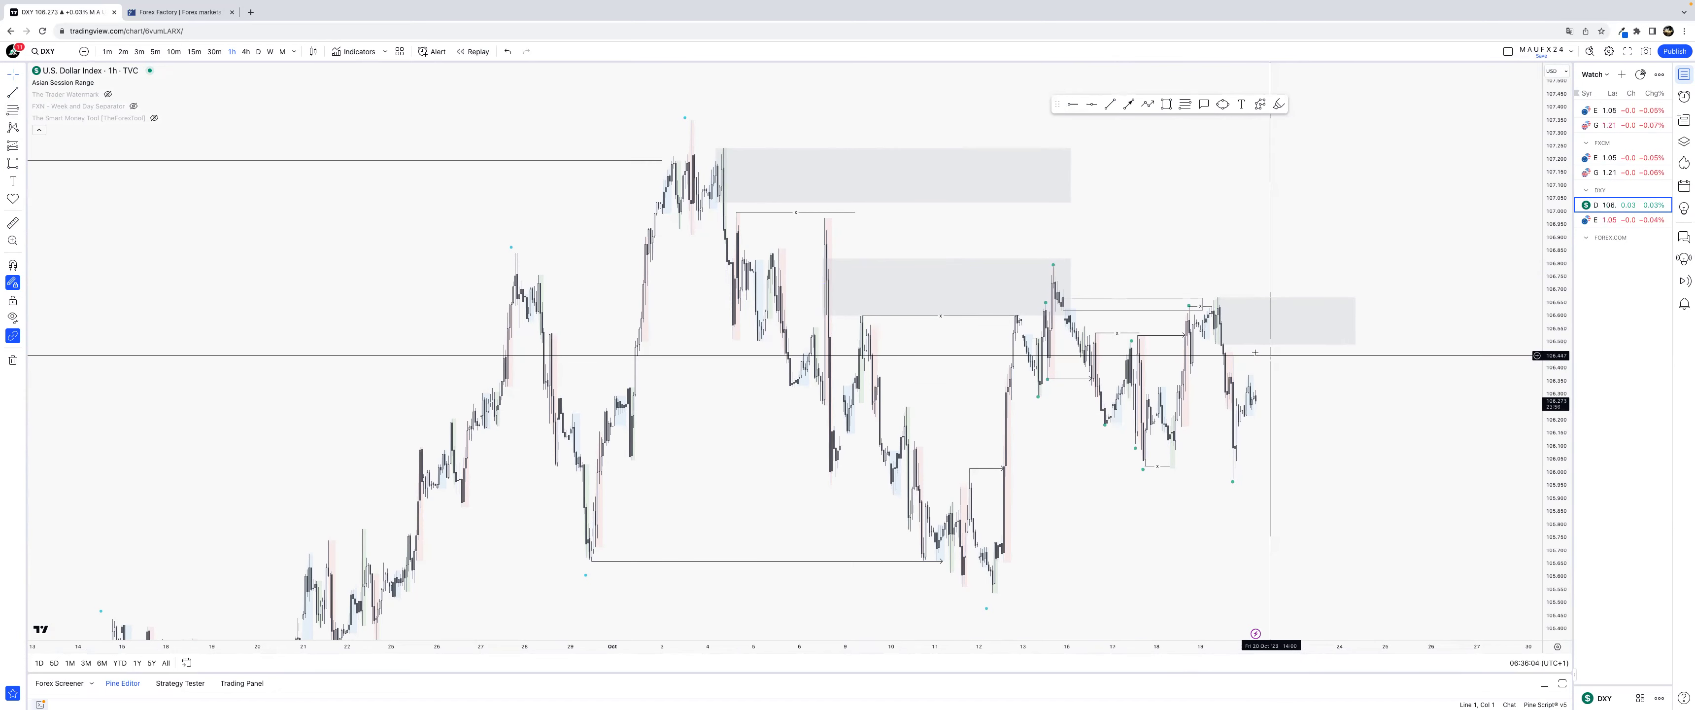
left_click(1217, 343)
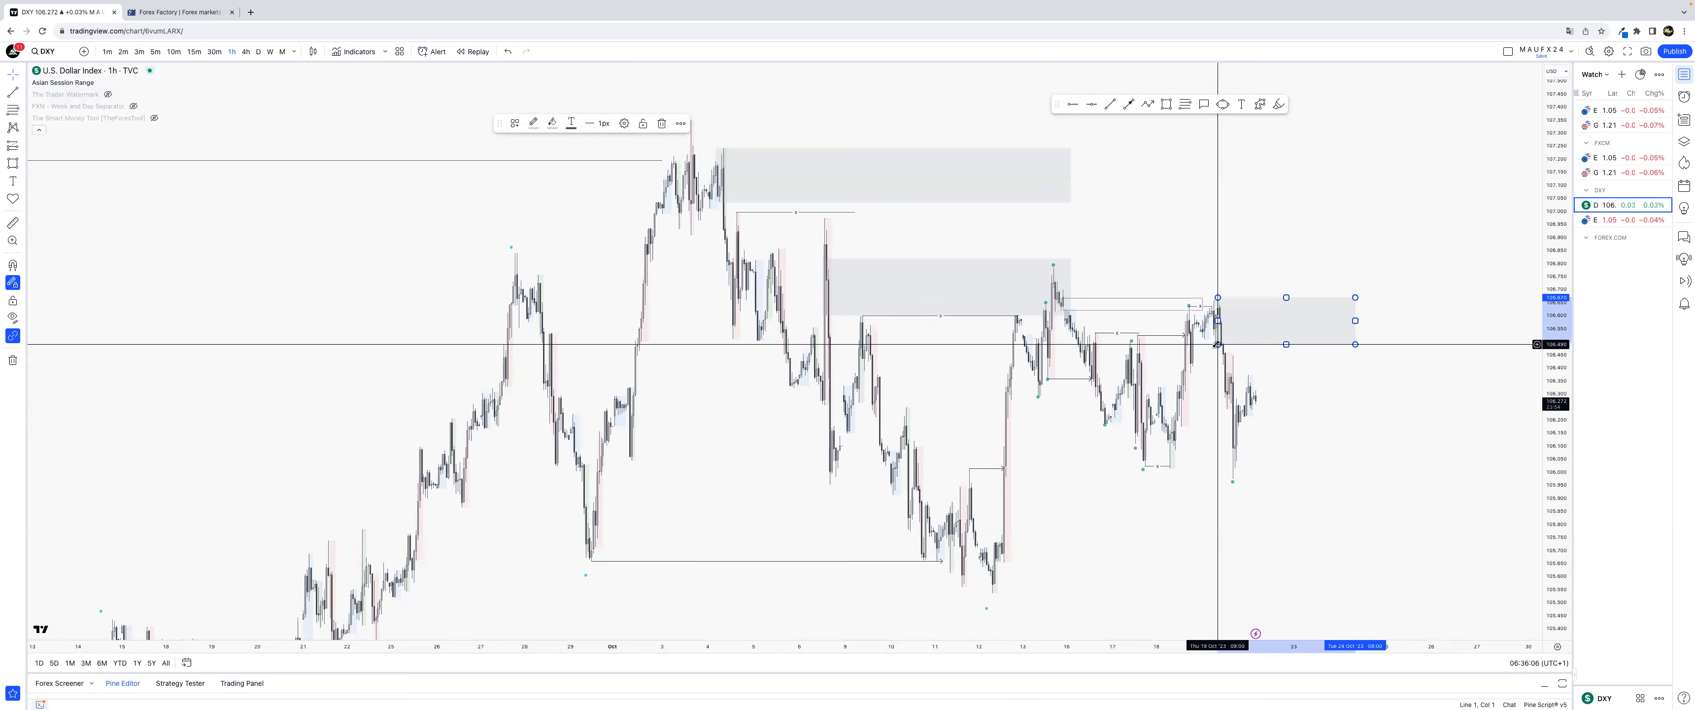
left_click(1387, 377)
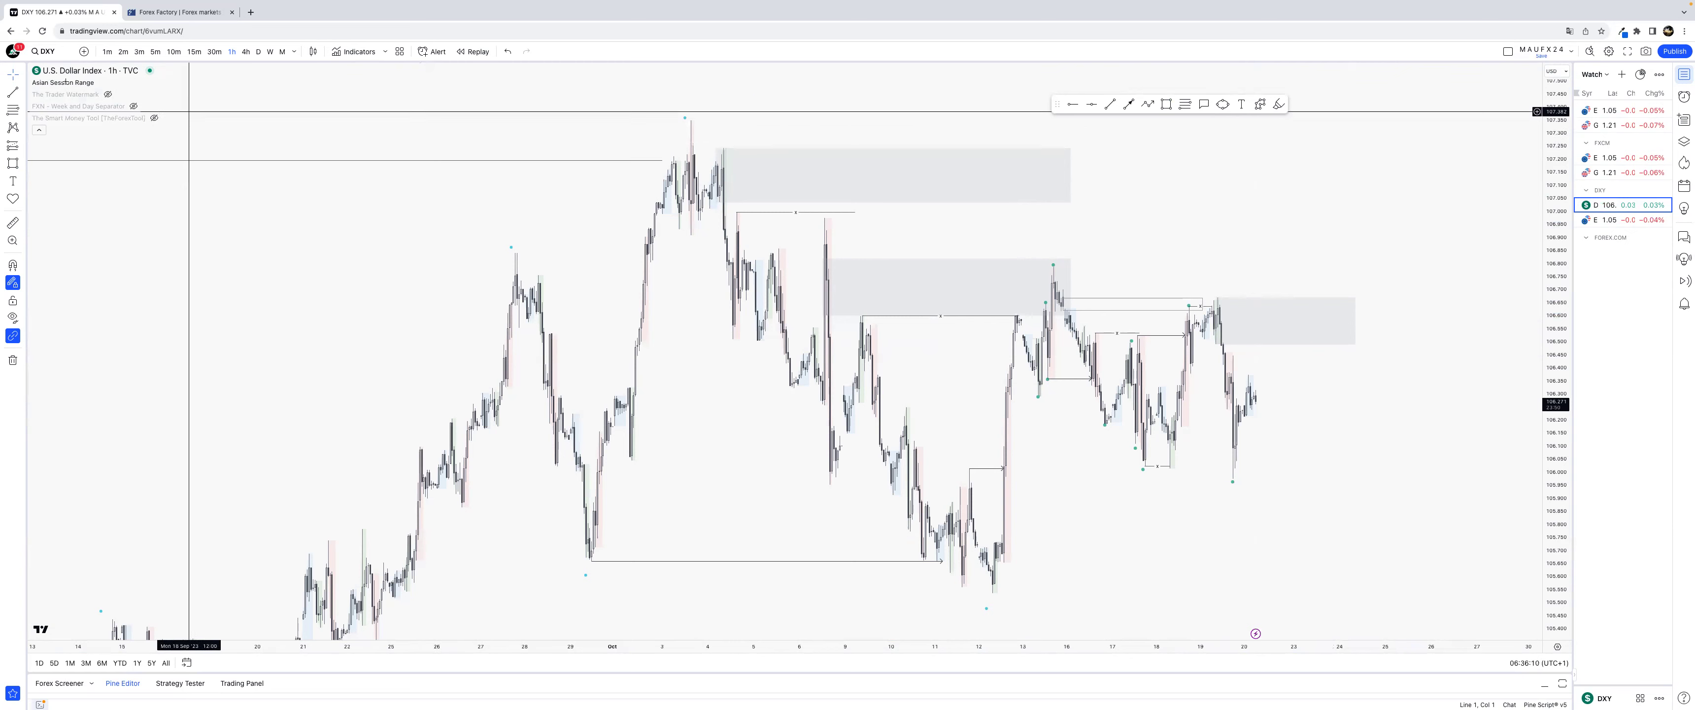
Step: Draw a horizontal line just below the new grey zone from 19 to 23 October and apply the LQ drawing template
key("super")
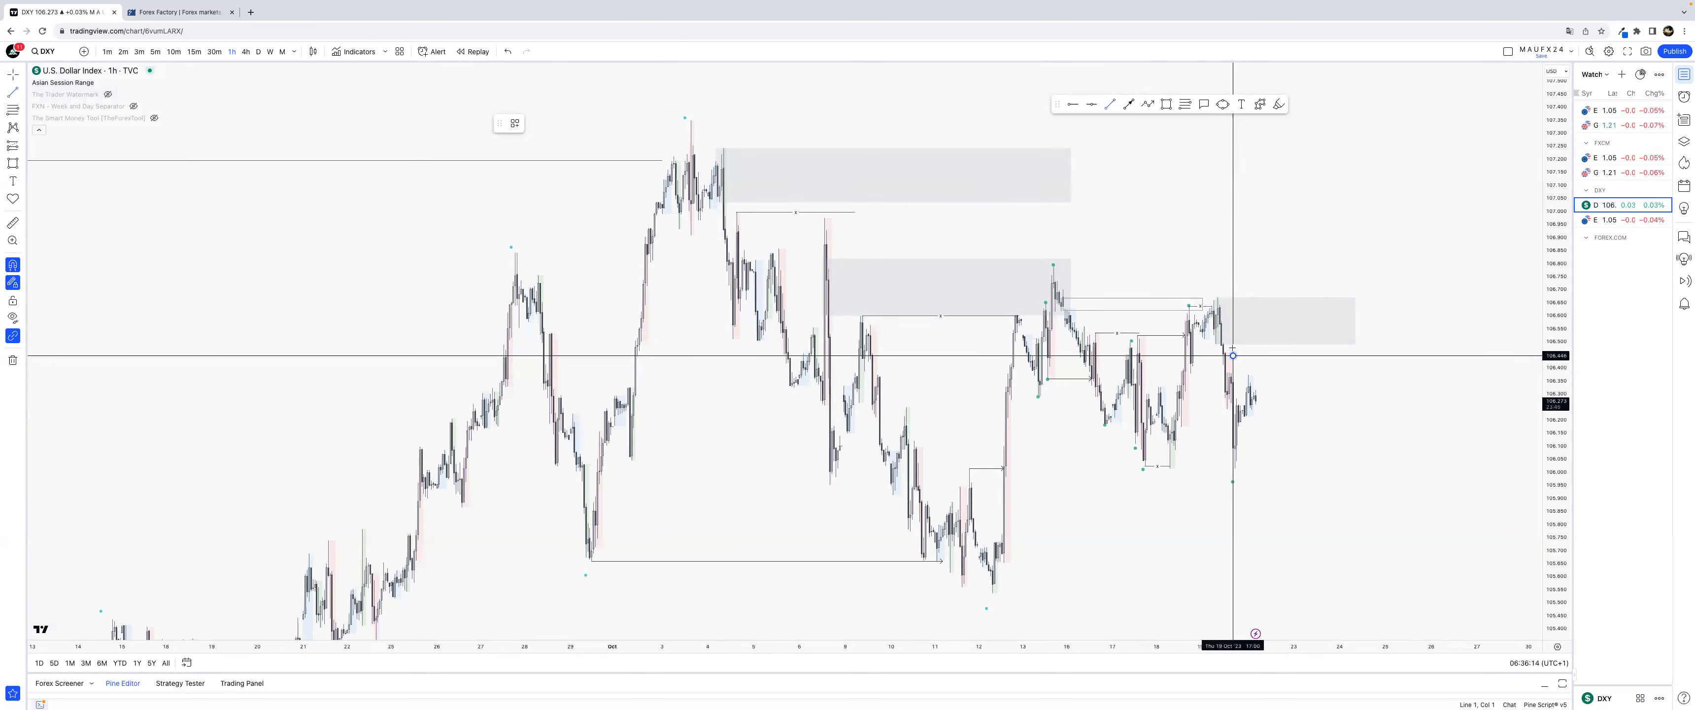
left_click(1324, 360)
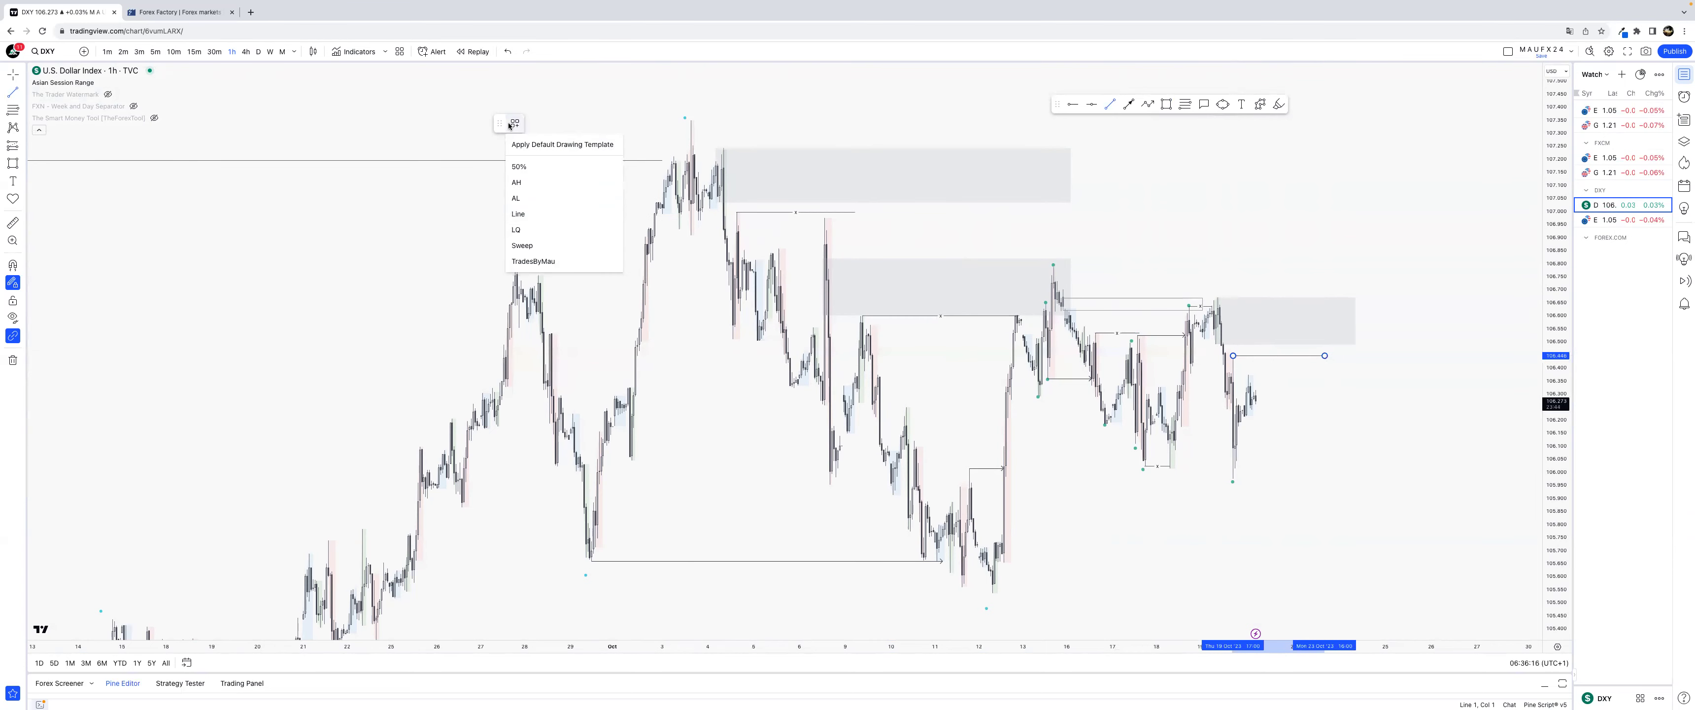
left_click(524, 229)
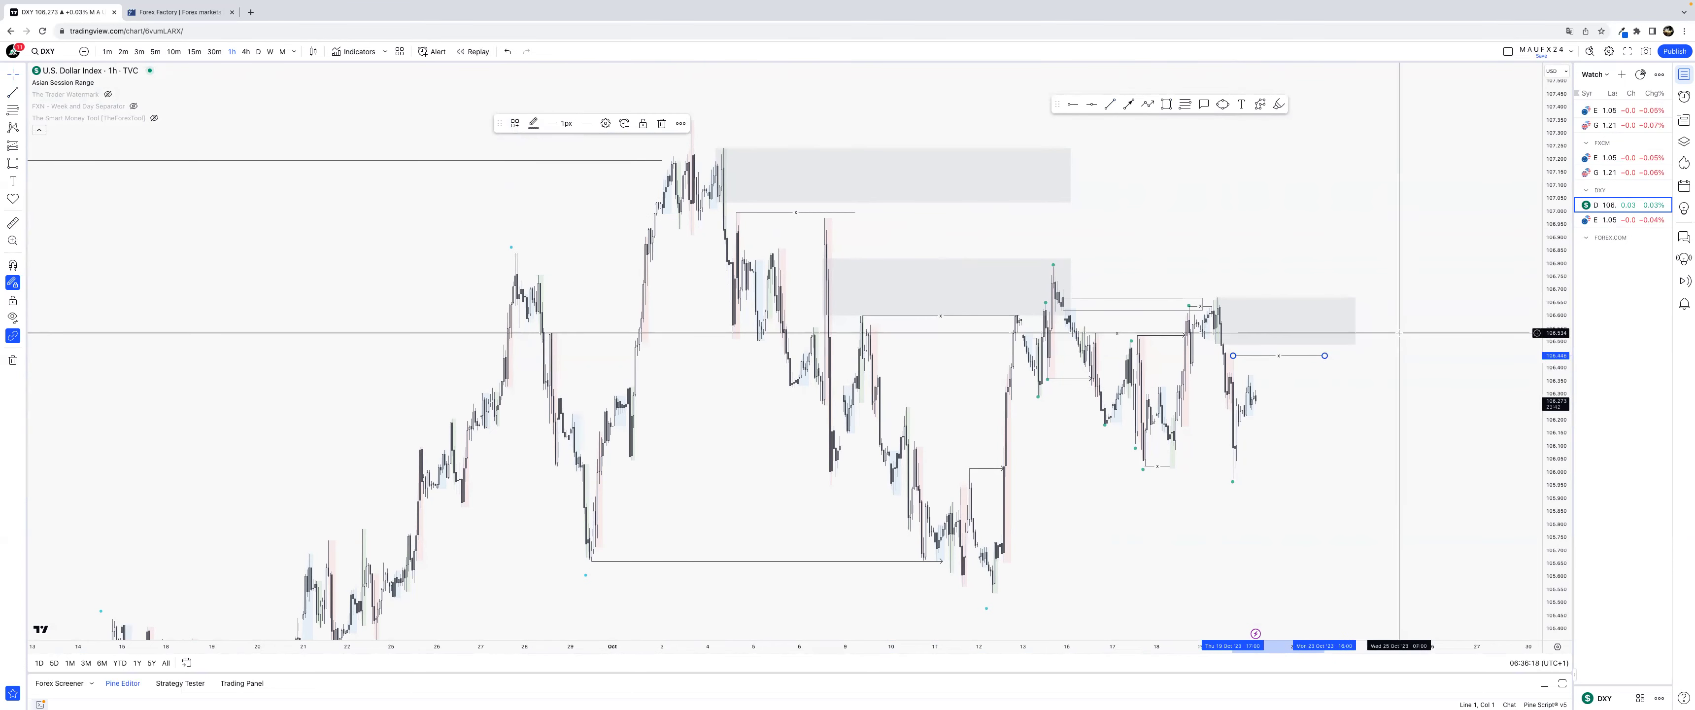
left_click(924, 367)
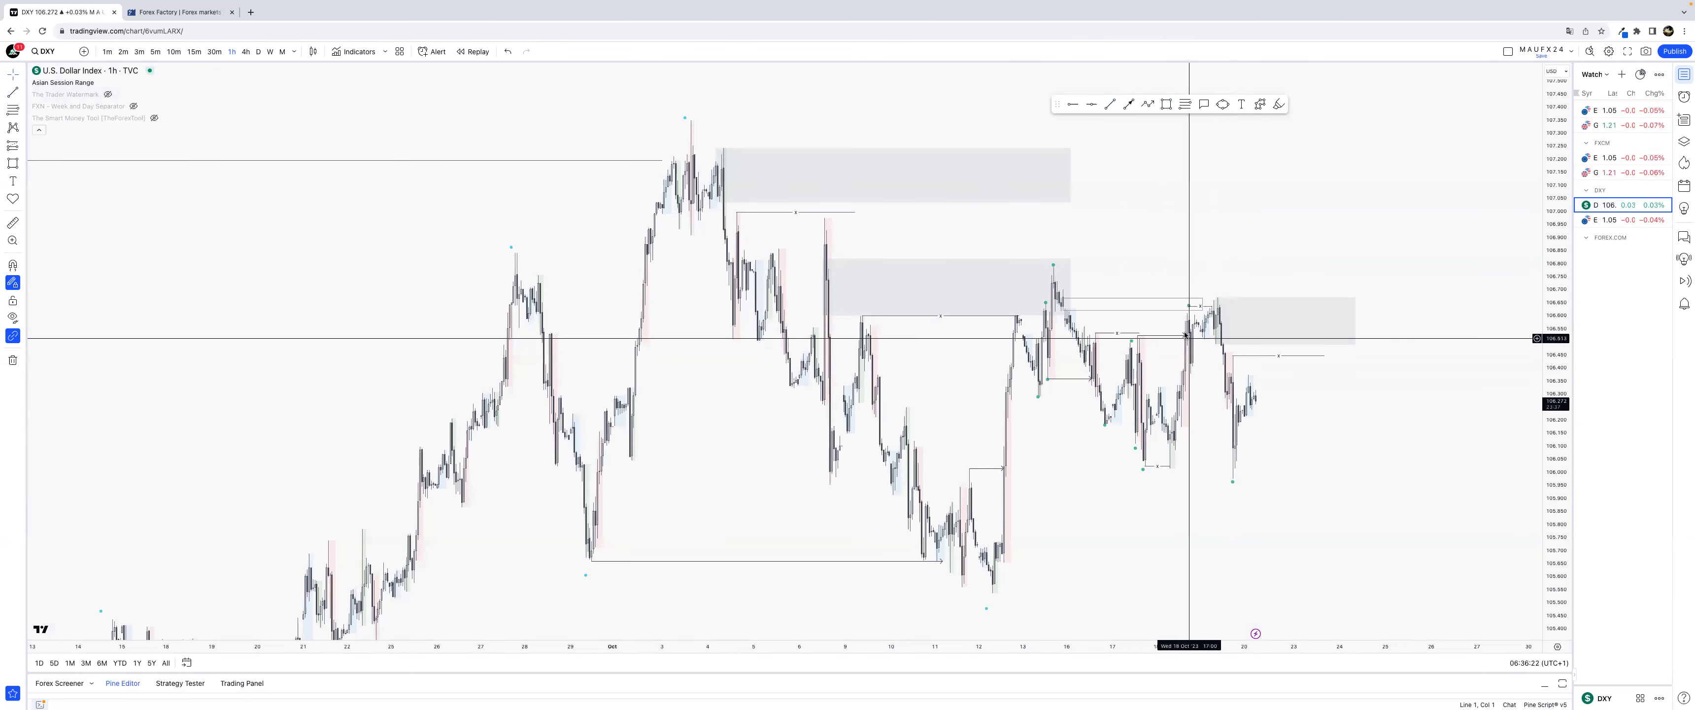
Step: Try to move the horizontal line running from 17 to 18 October, and undo the change
left_click_drag(1175, 336, 1249, 475)
key("super+z")
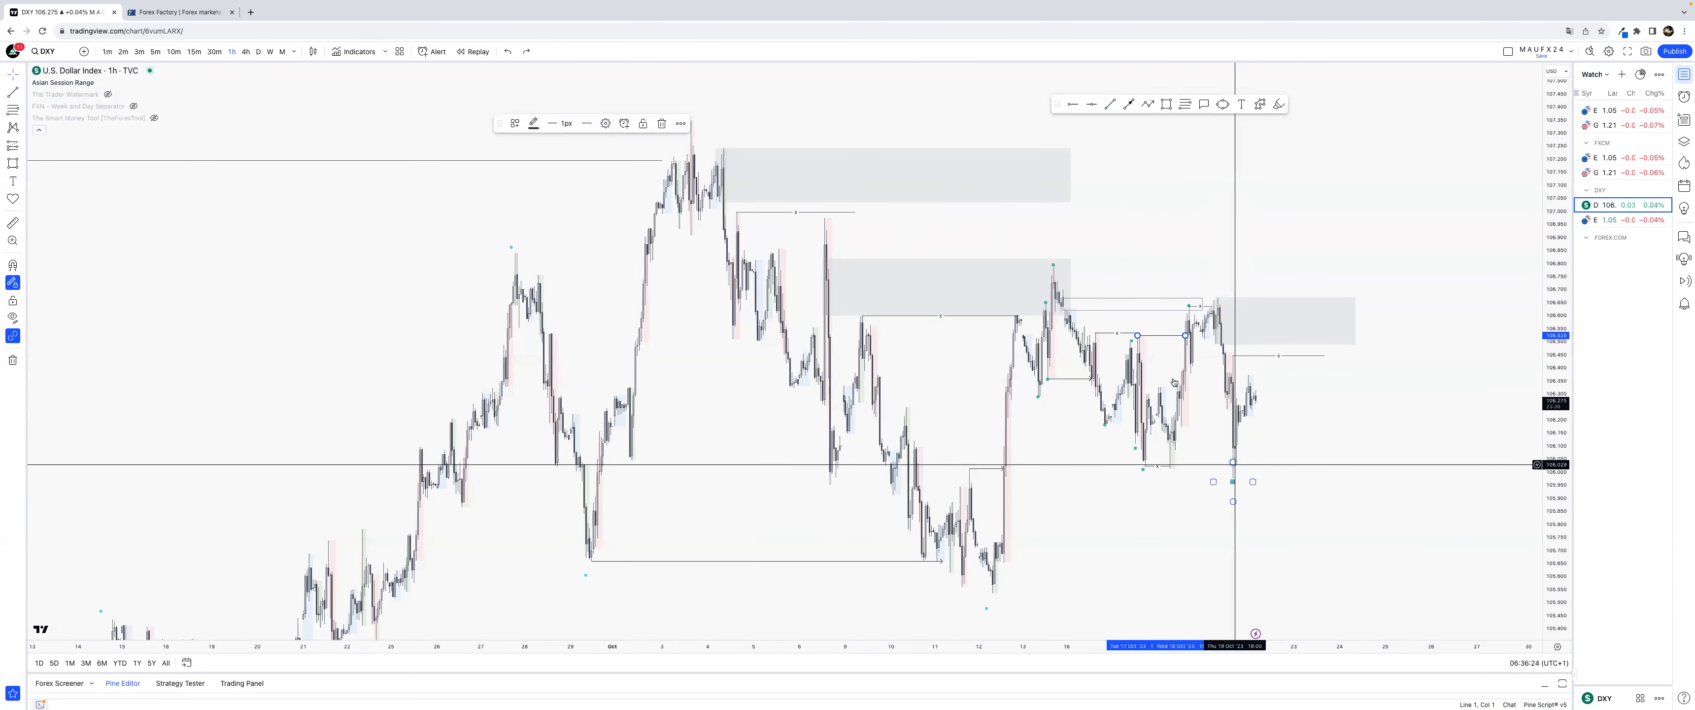
Step: Draw a horizontal line with an arrow end from the 18 October swing low to 19 October
left_click_drag(1169, 337, 1228, 468)
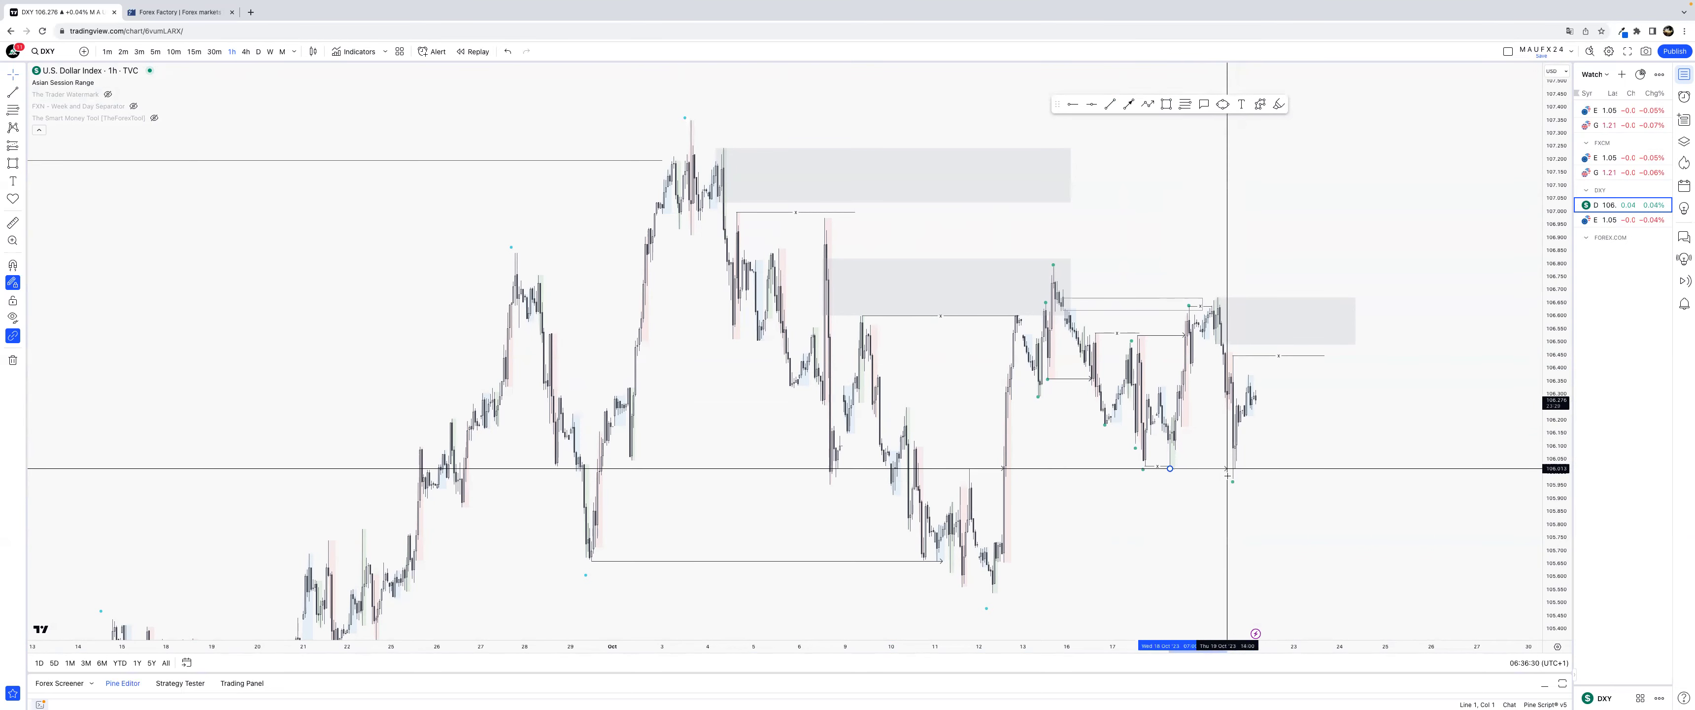
left_click(1226, 475)
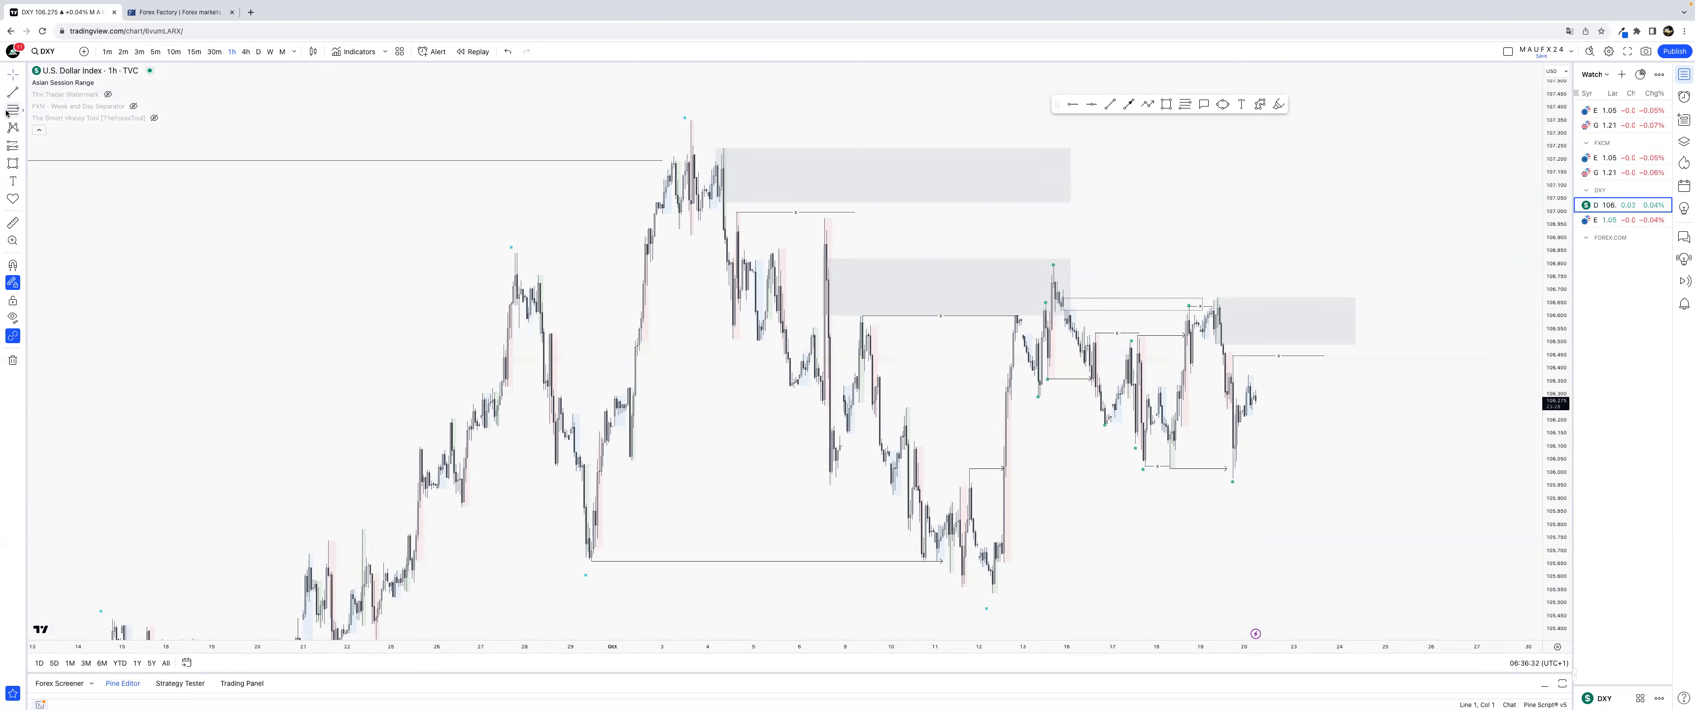
Step: Measure the drop from the 19 October high with a Fib retracement, and discard the drawing
key("super")
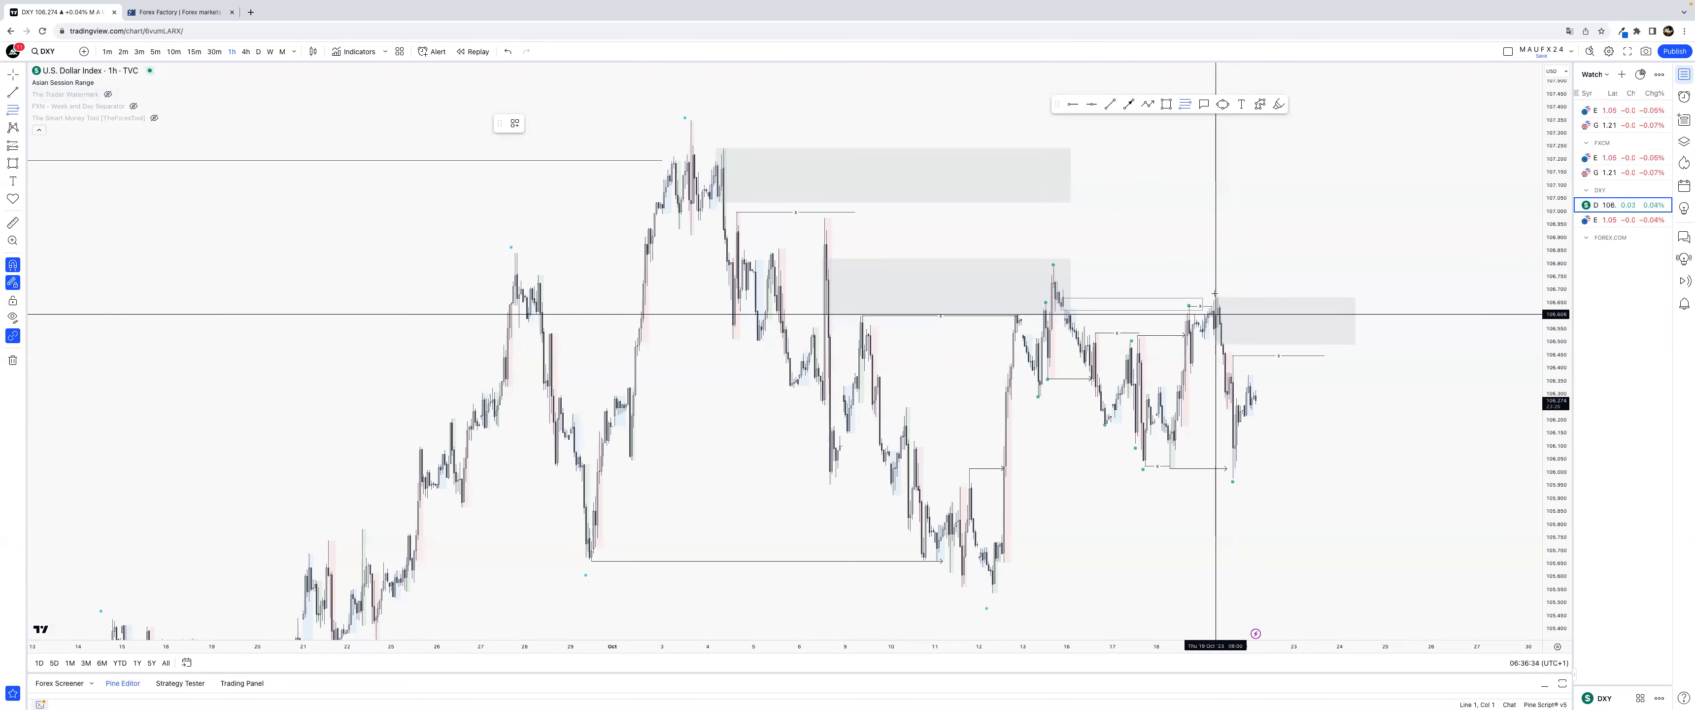
left_click(1217, 298)
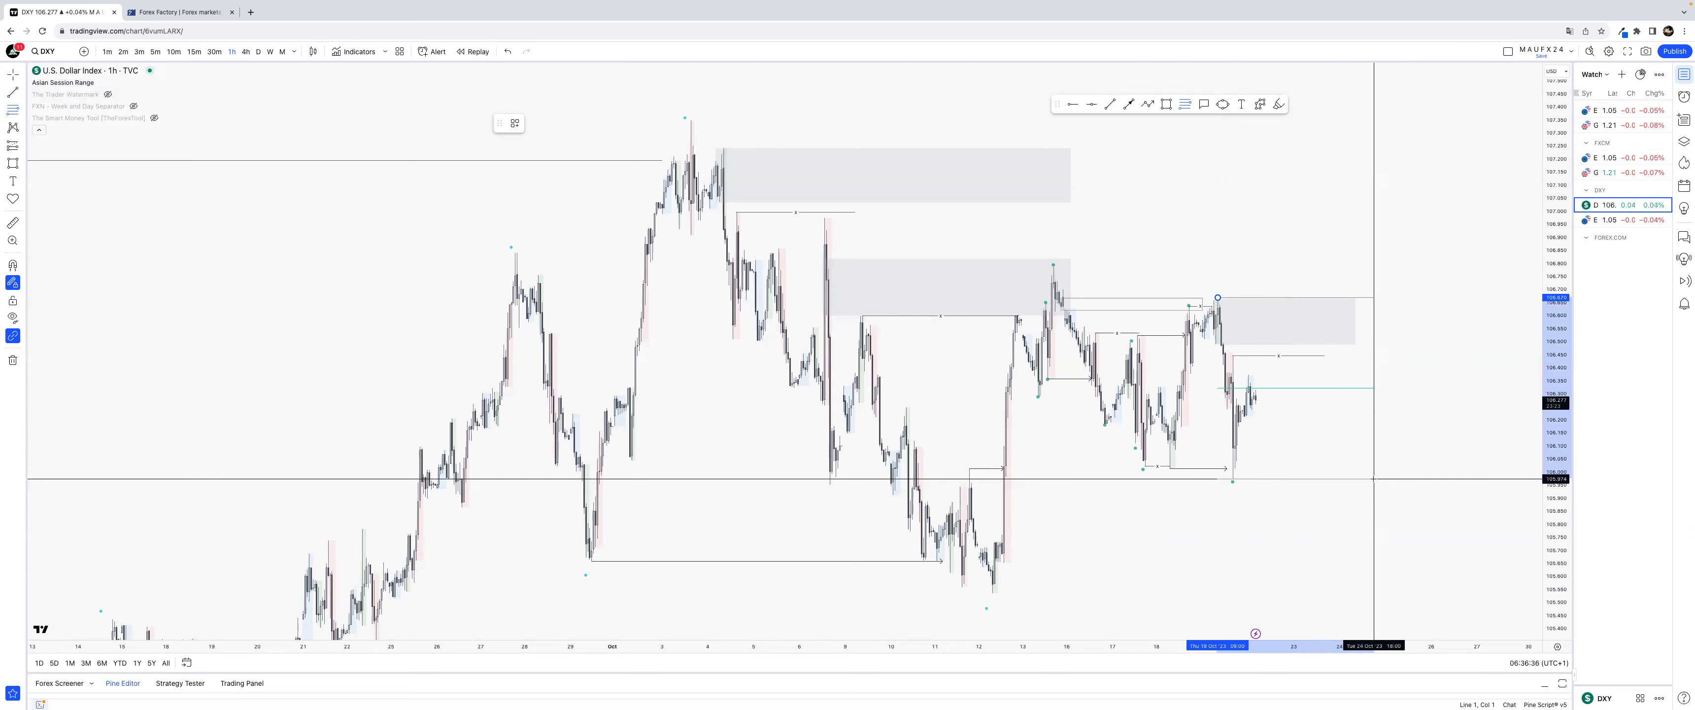
key("Escape")
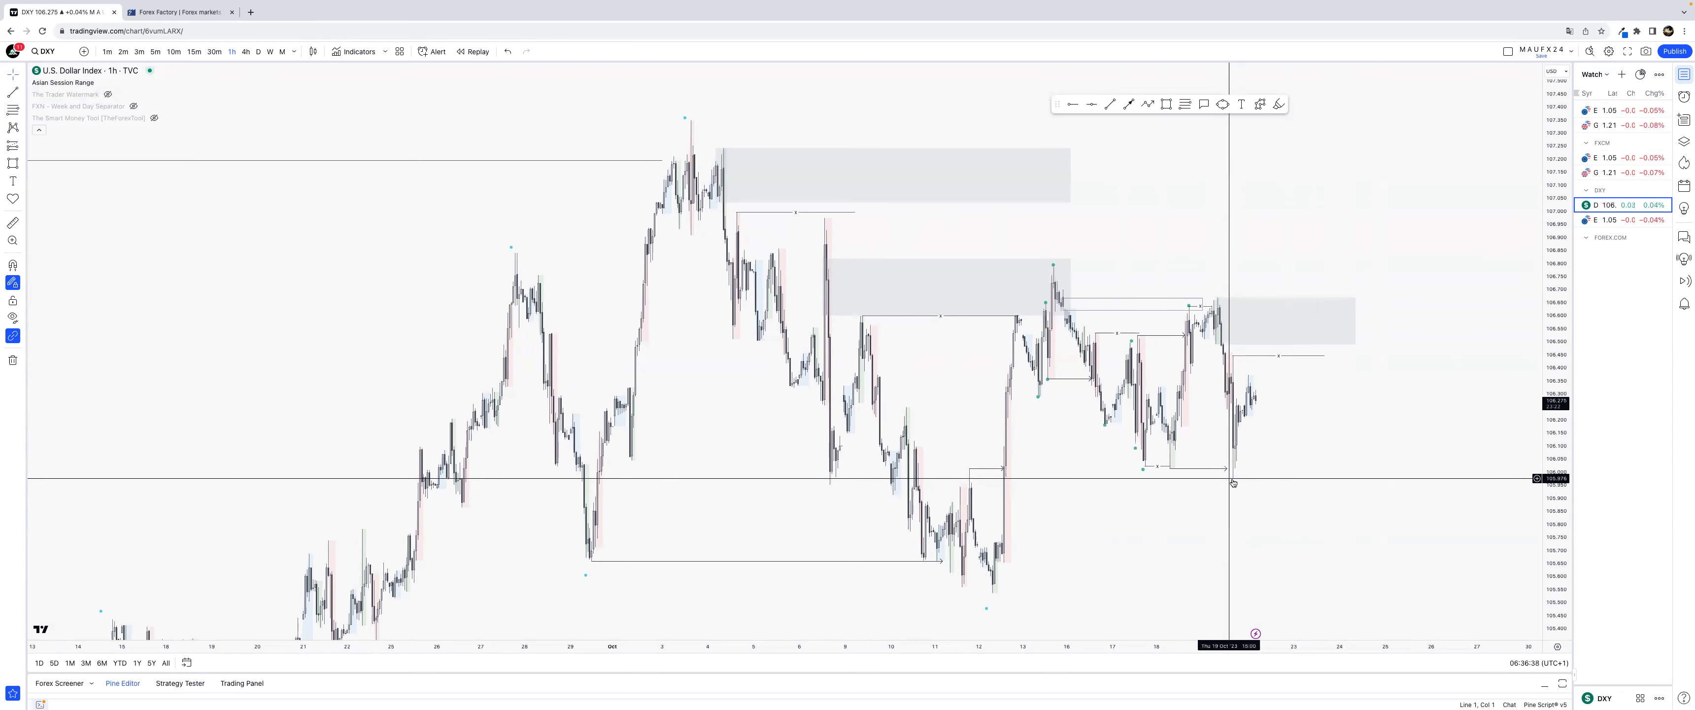
right_click(1252, 288)
left_click(1230, 223)
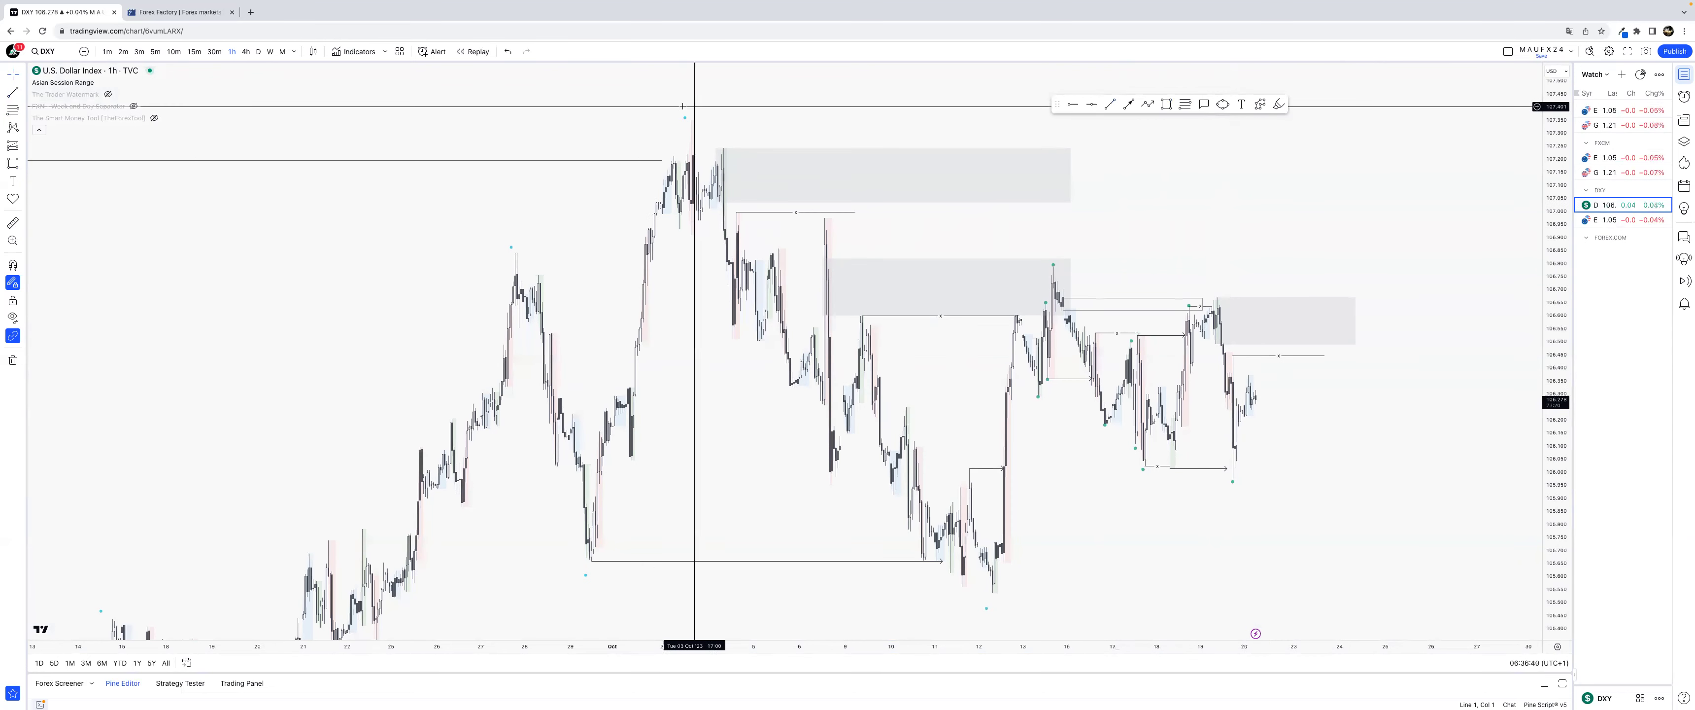
Step: Switch the DXY chart to the 15-minute timeframe and examine the price action from 16 to 20 October
left_click(195, 51)
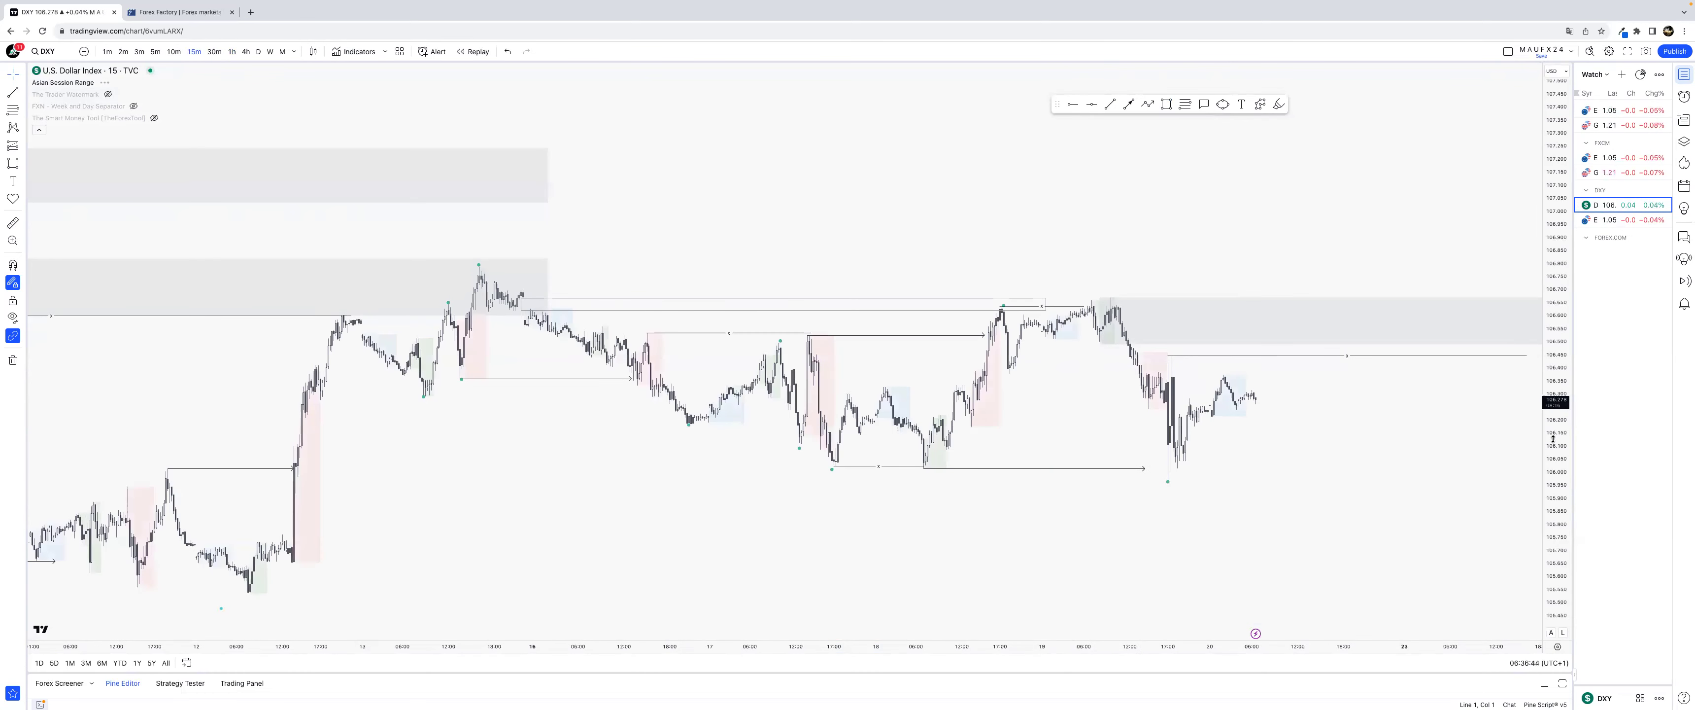
left_click_drag(1468, 458, 1316, 457)
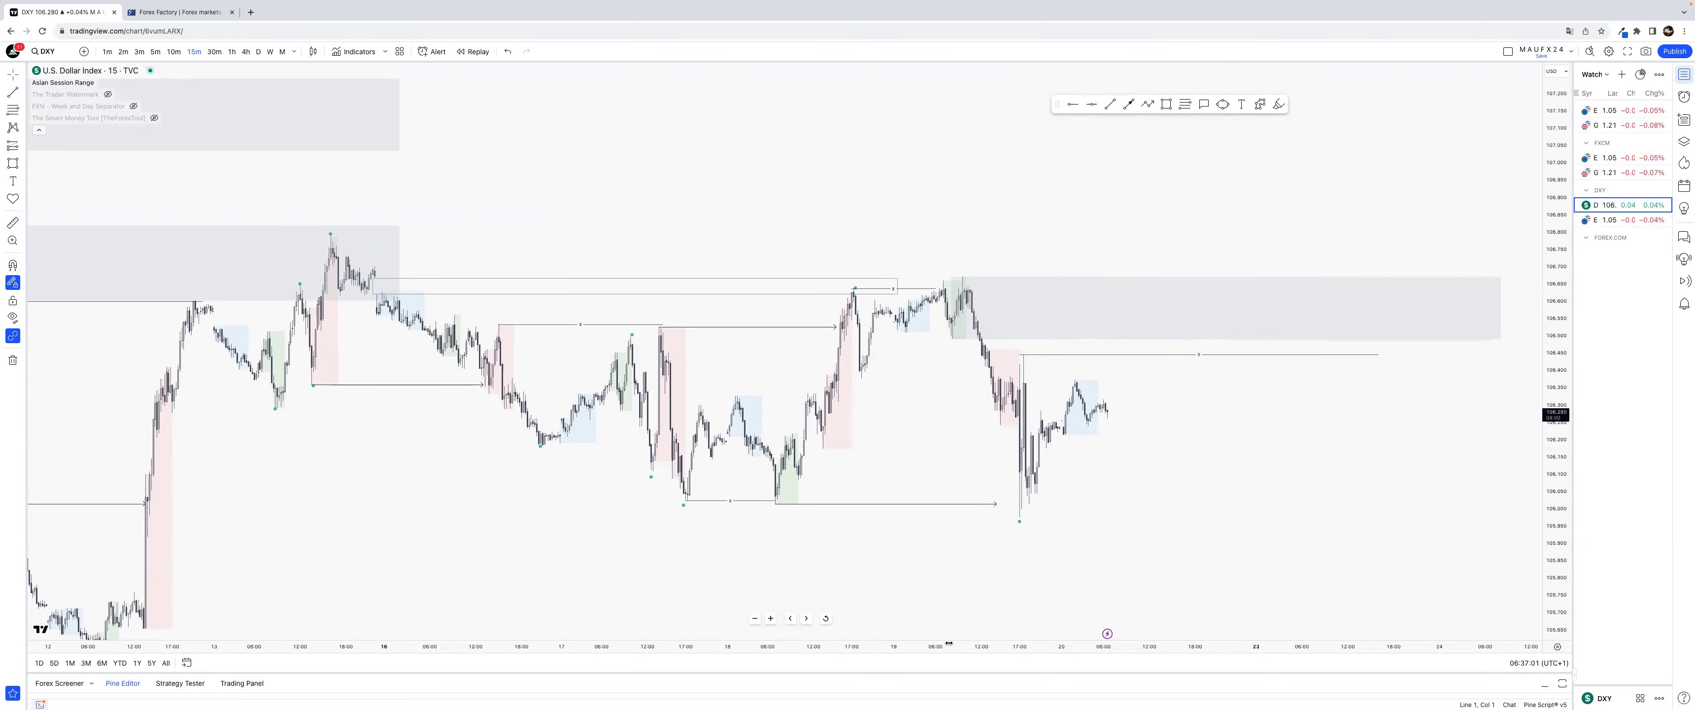
left_click_drag(949, 643, 1101, 514)
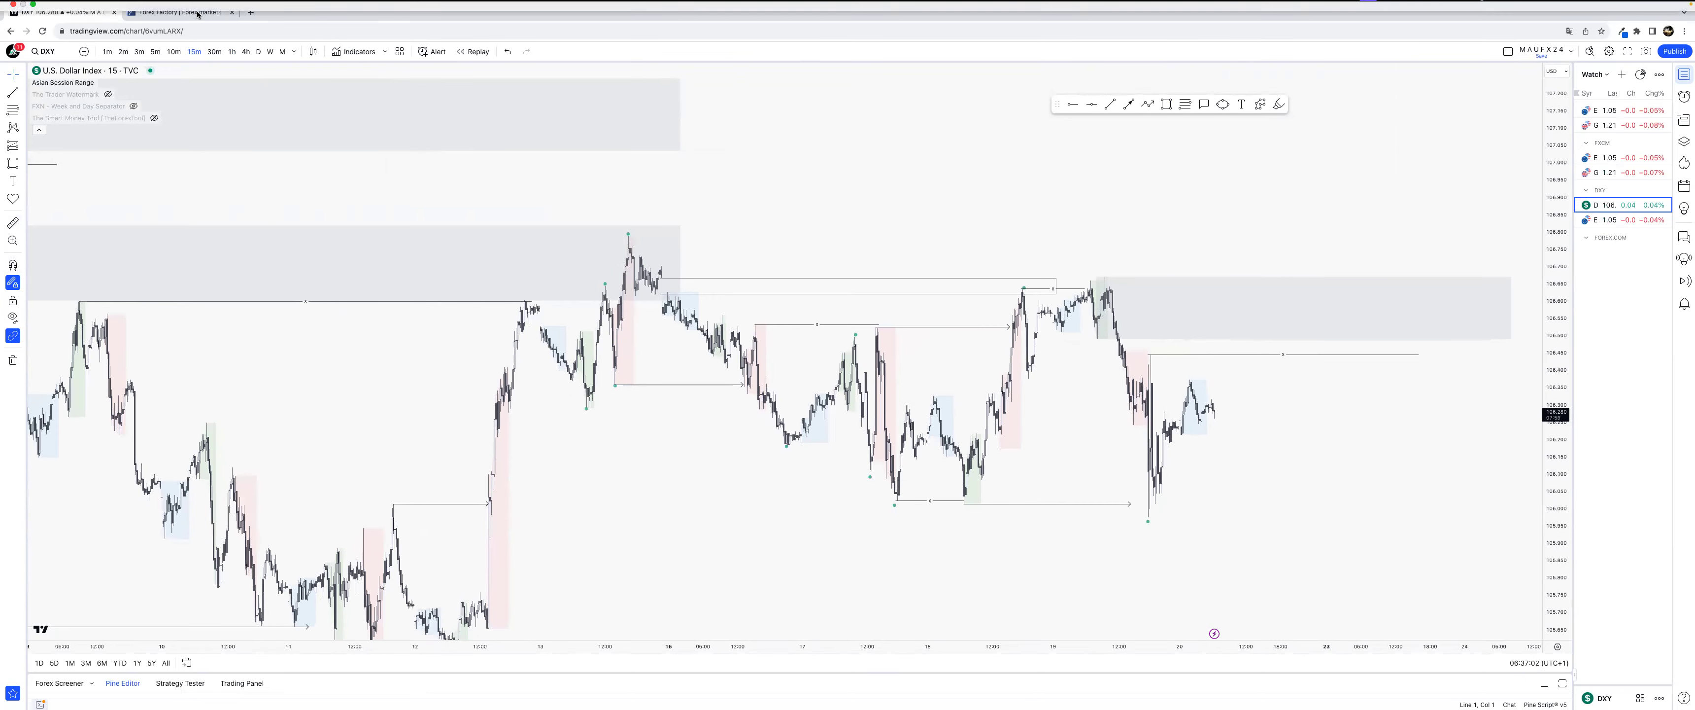
Step: Switch the DXY chart to the daily timeframe, reset the price scale and examine the October candles around the marked zones
left_click(258, 51)
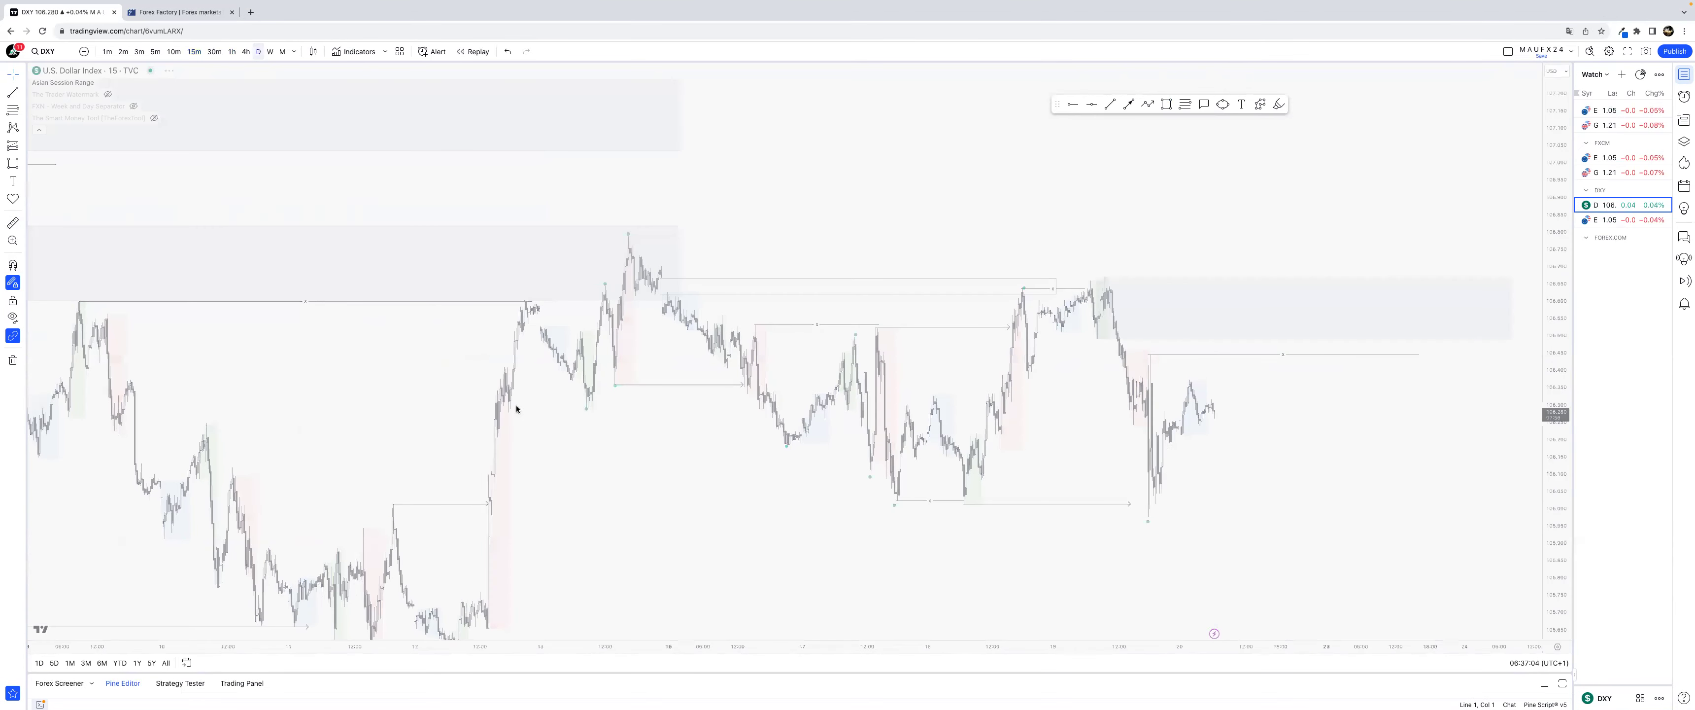
scroll(1281, 642, "up", 3)
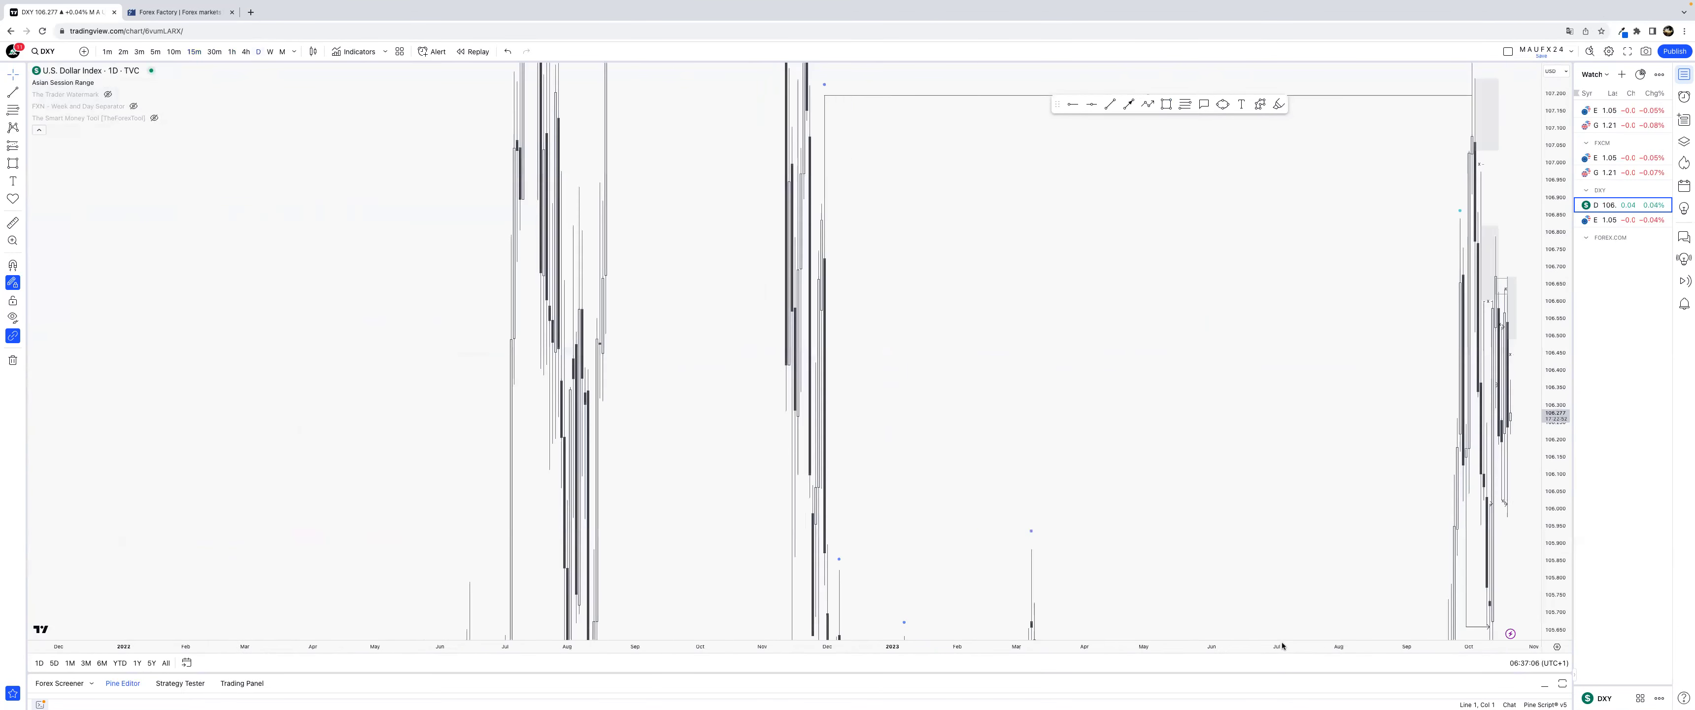
double_click(1557, 415)
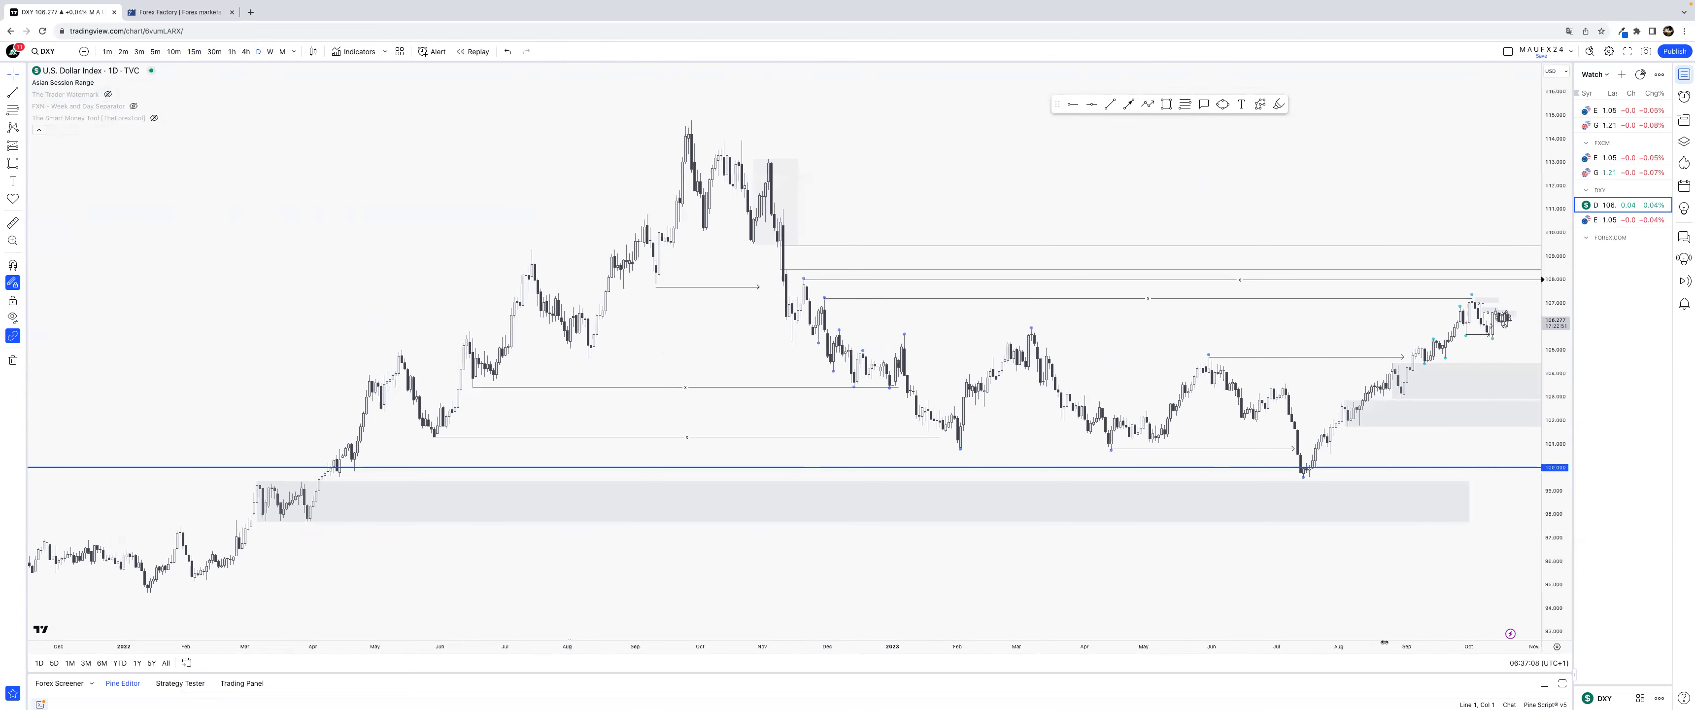
left_click_drag(1385, 643, 898, 629)
left_click_drag(1420, 293, 845, 401)
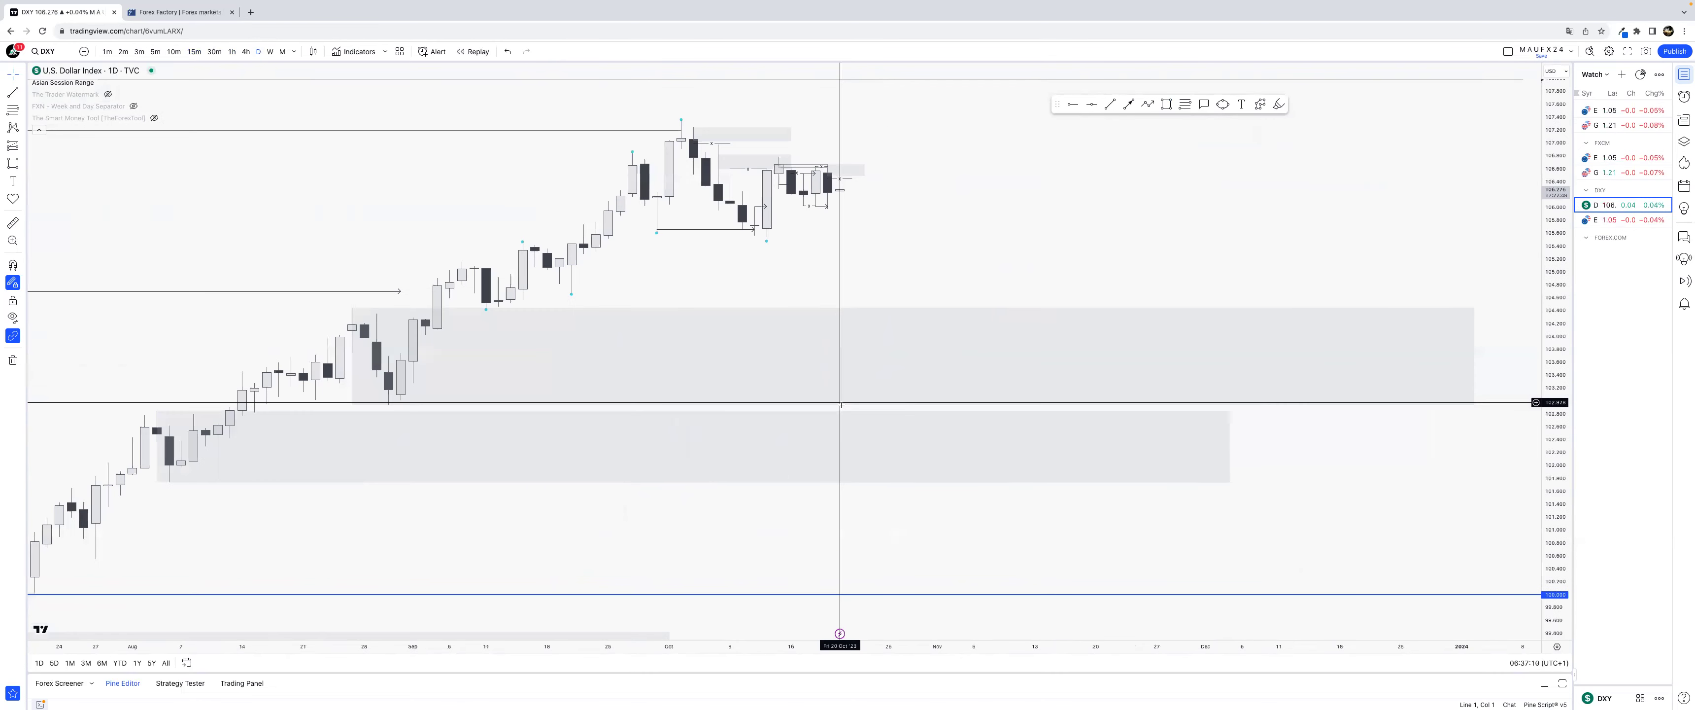
left_click_drag(1556, 484, 1551, 356)
left_click_drag(1195, 198, 1358, 430)
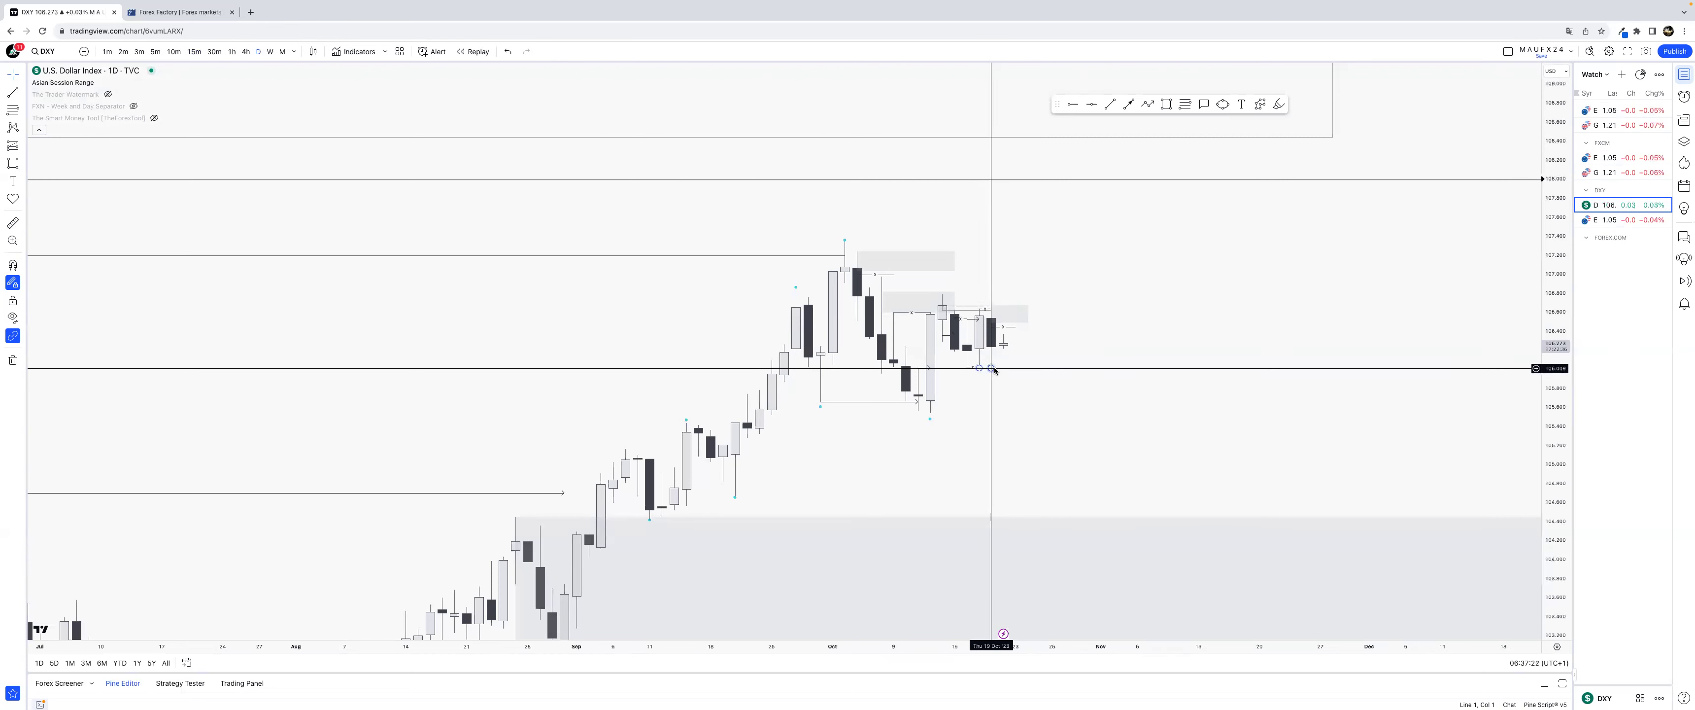
scroll(934, 635, "down", 3)
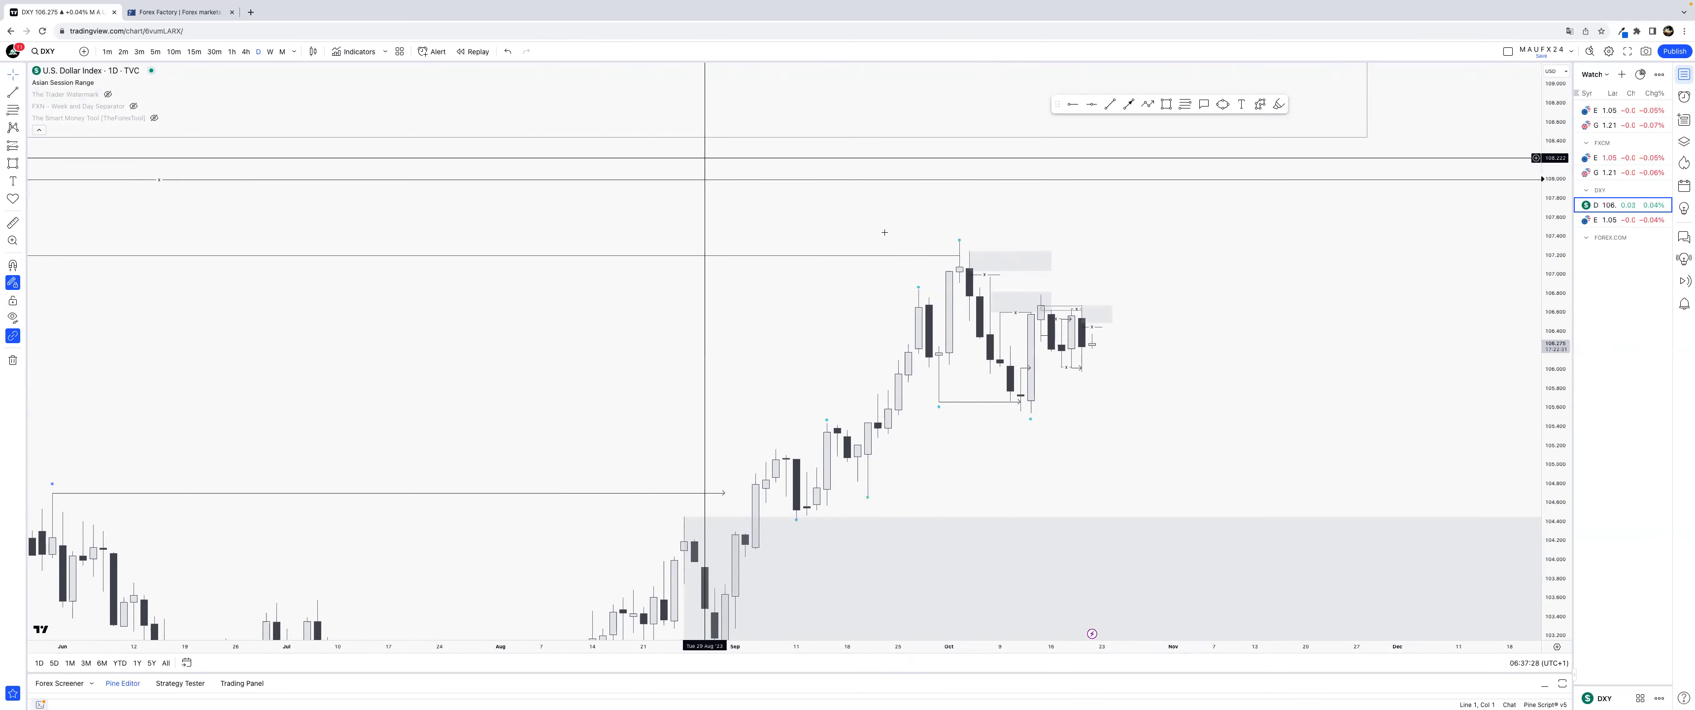
left_click(1041, 314)
key("Escape")
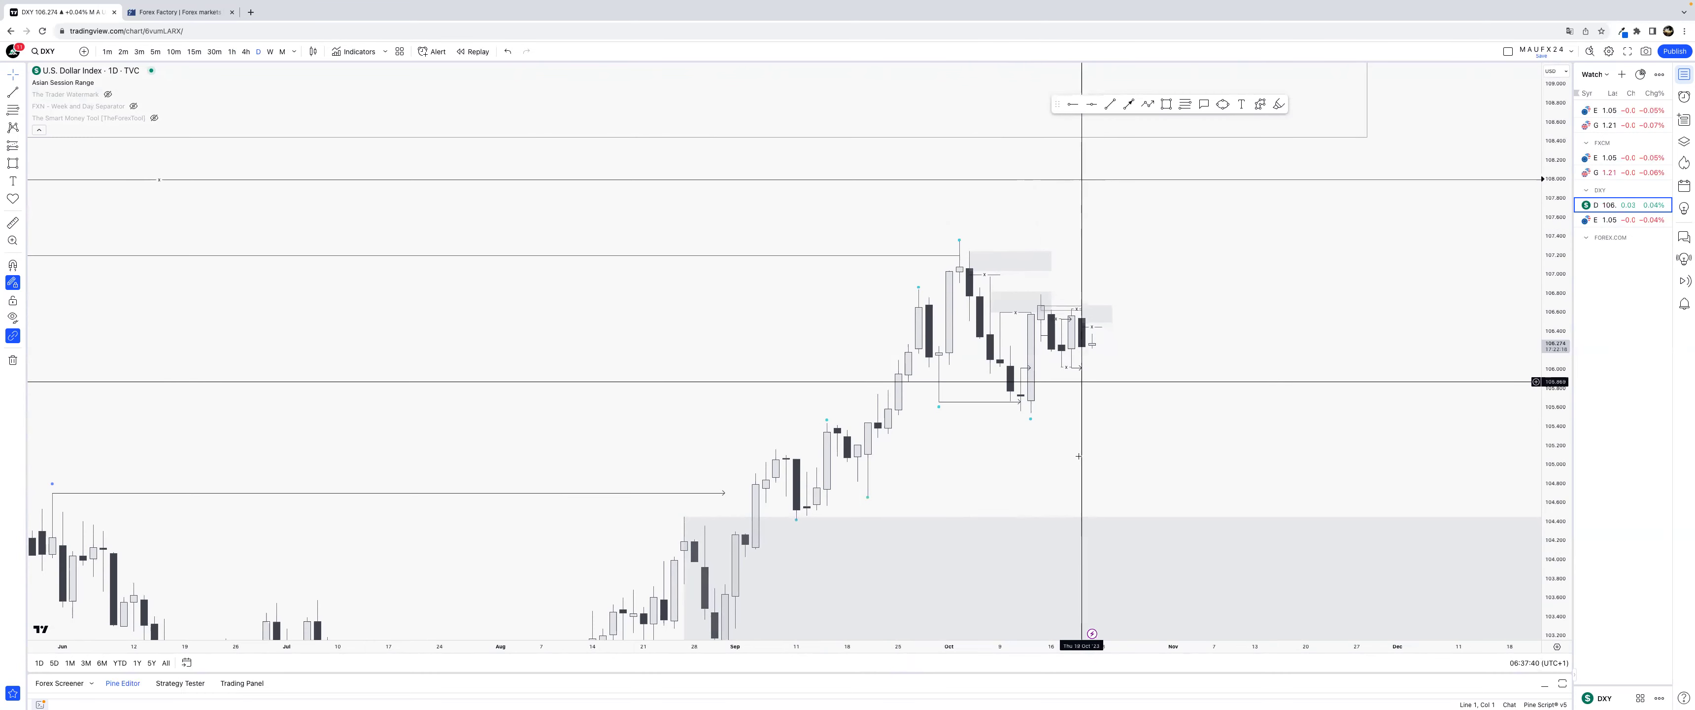
Step: Switch the DXY chart to the 4-hour timeframe and examine the swings from late September to 20 October
left_click(244, 53)
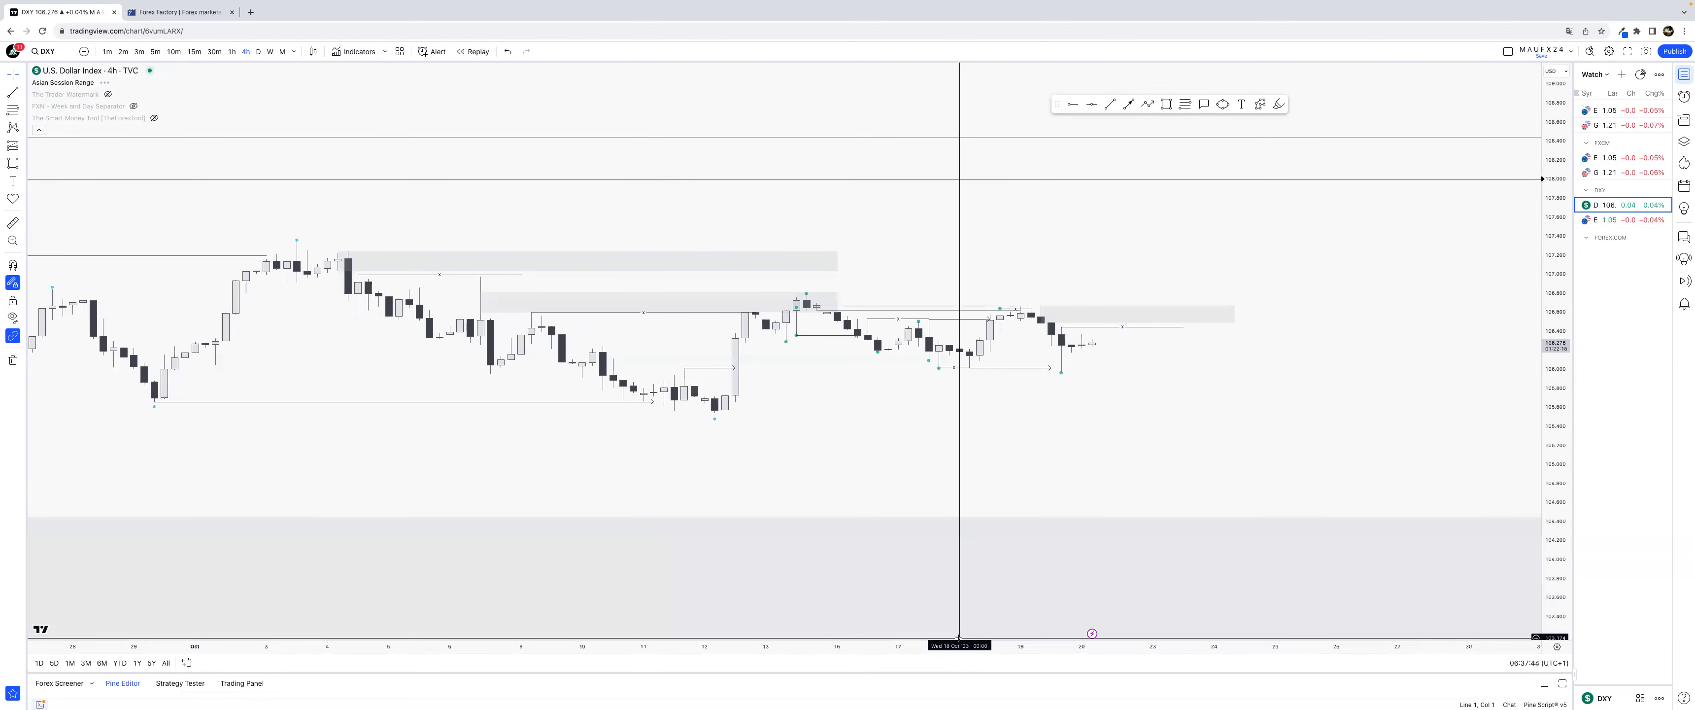
left_click_drag(983, 645, 1204, 645)
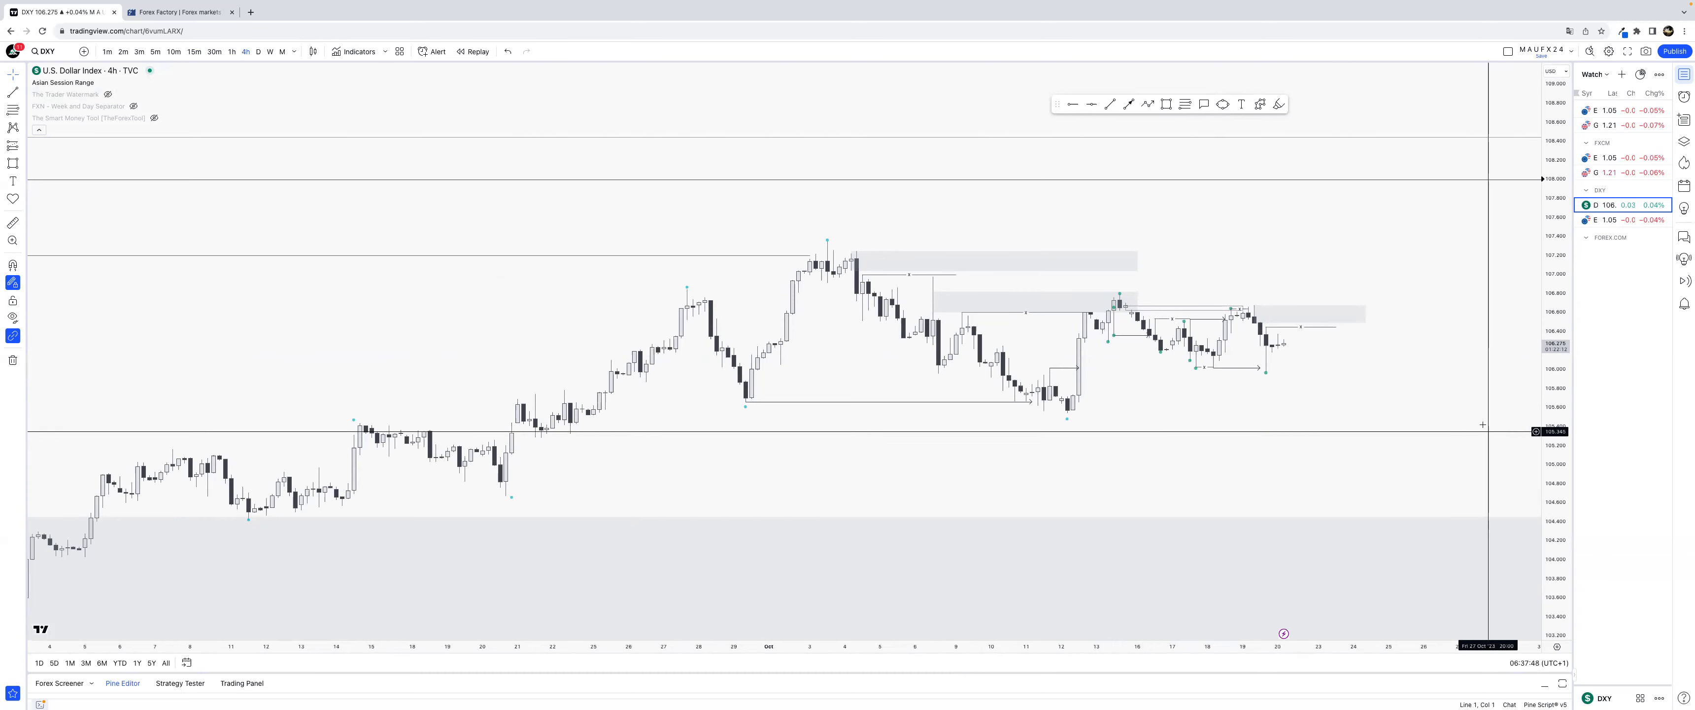
left_click_drag(1548, 322, 1546, 174)
left_click_drag(1446, 243, 877, 341)
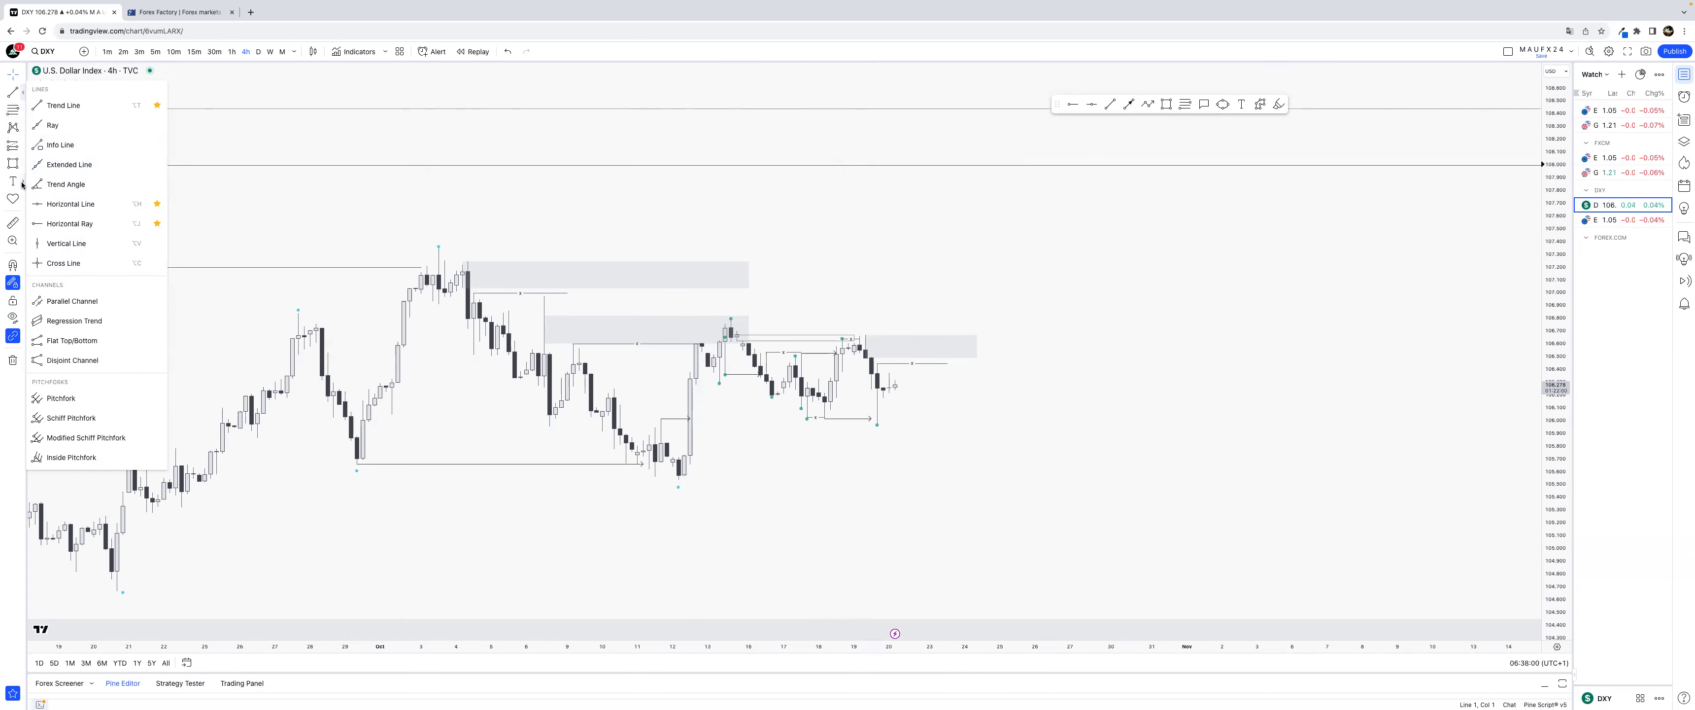
Step: Try to draw an arrow downward from just beside the latest 4-hour candle
left_click(1130, 102)
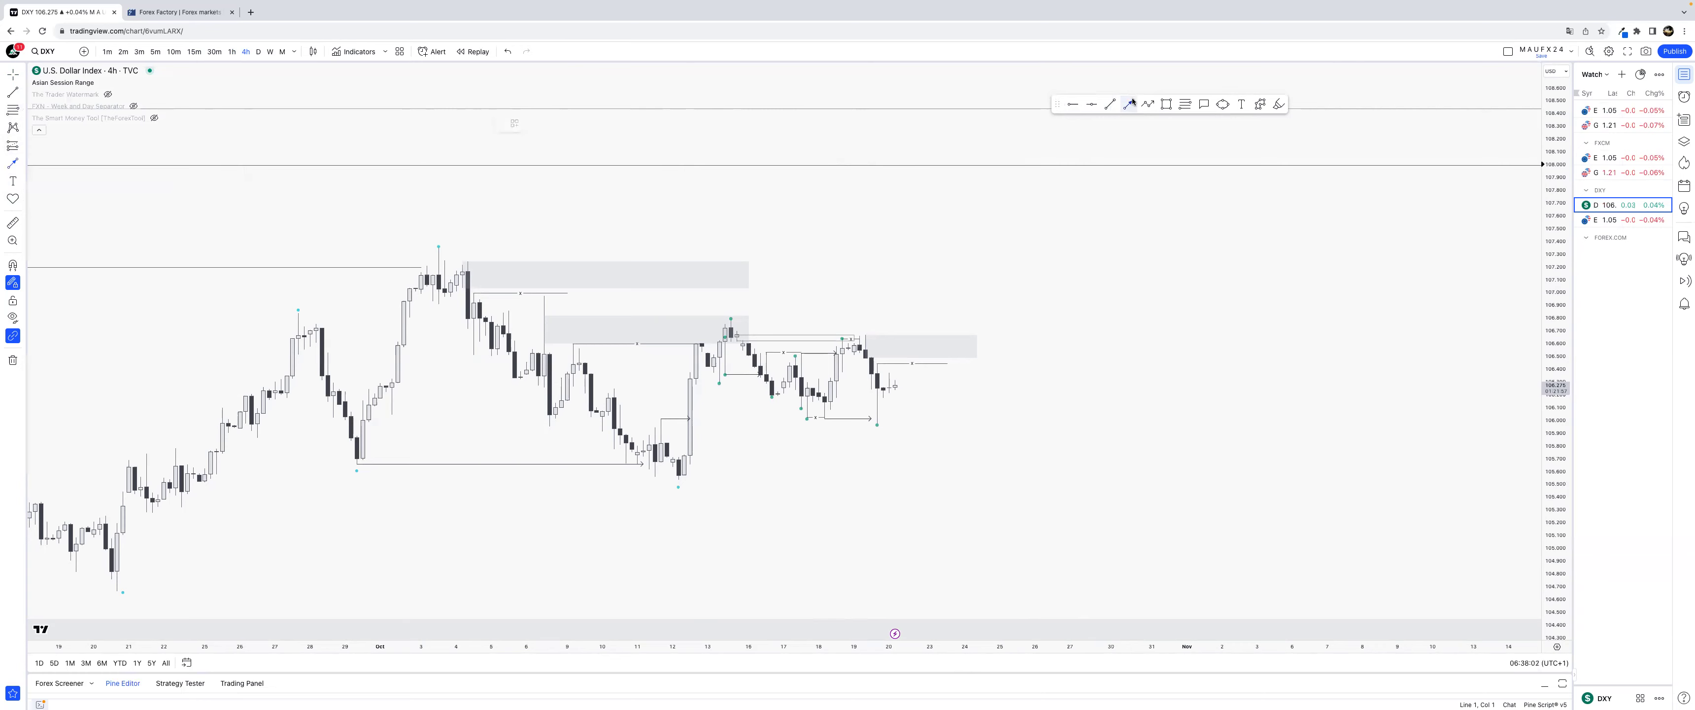
left_click(906, 398)
left_click(959, 586)
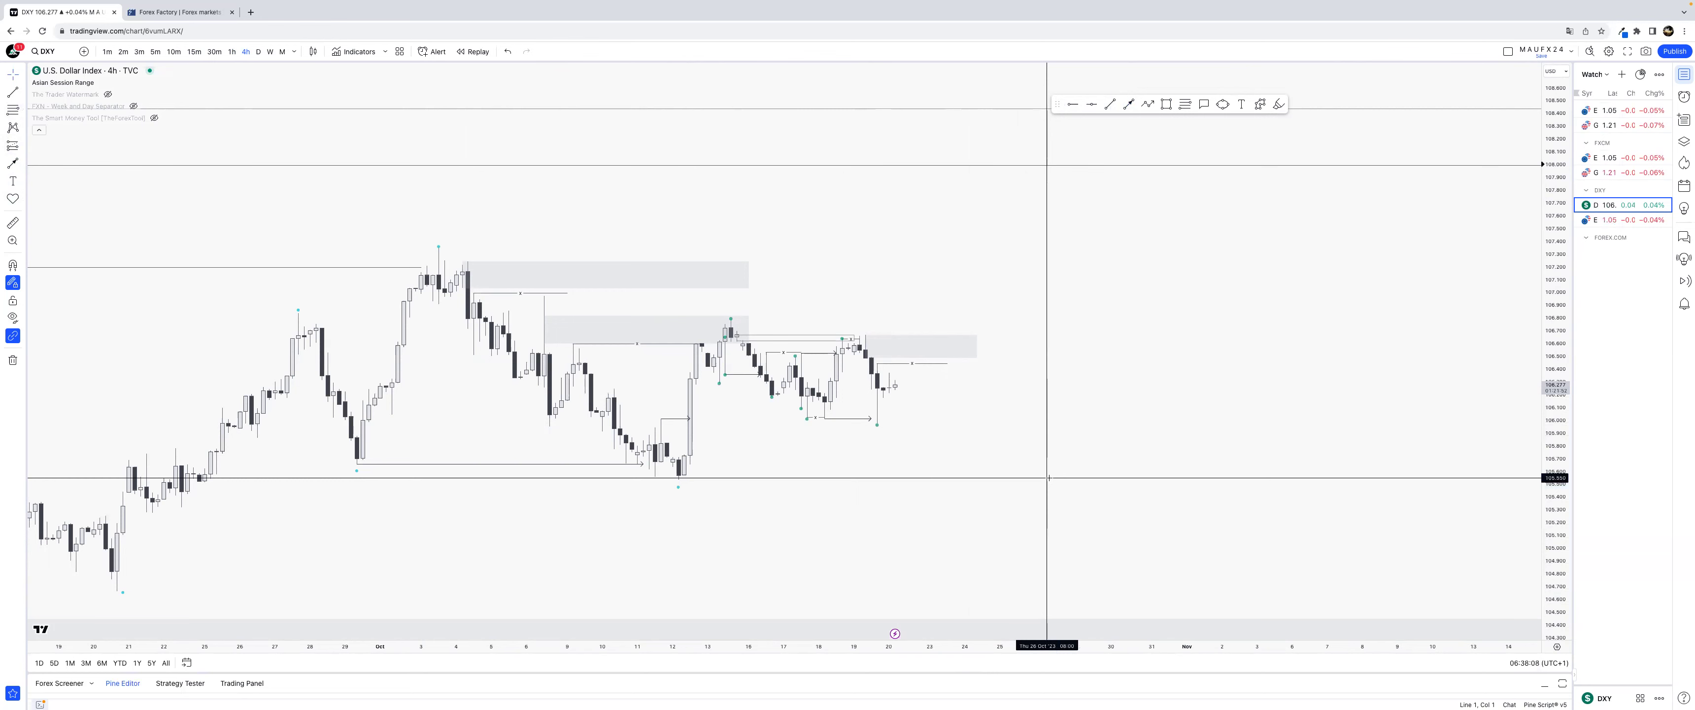
Step: On the daily DXY chart, extend the outlined rectangle zone above the 108.000 line forward to the start of 2024
left_click_drag(857, 647, 1230, 647)
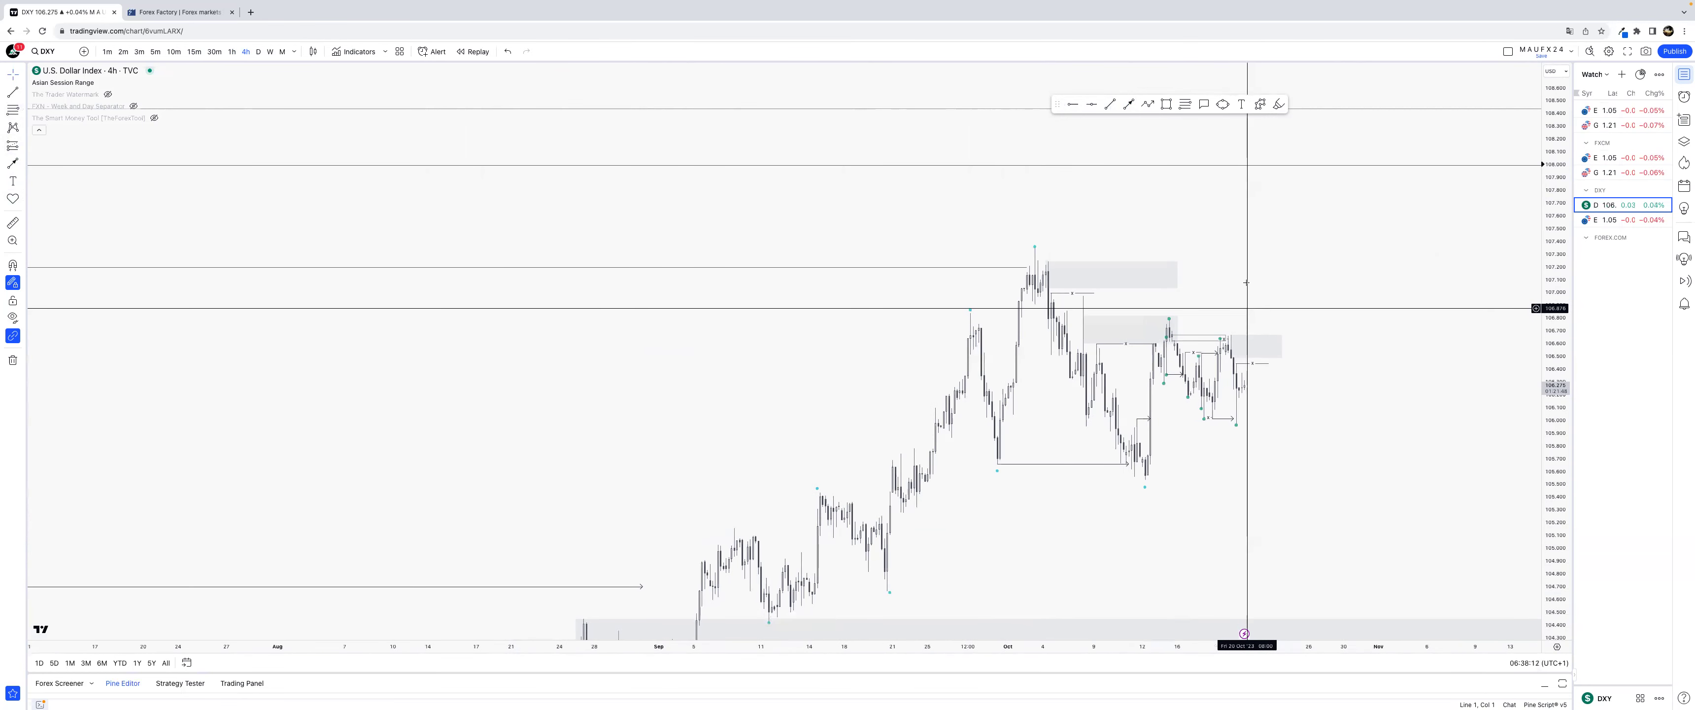
left_click(258, 52)
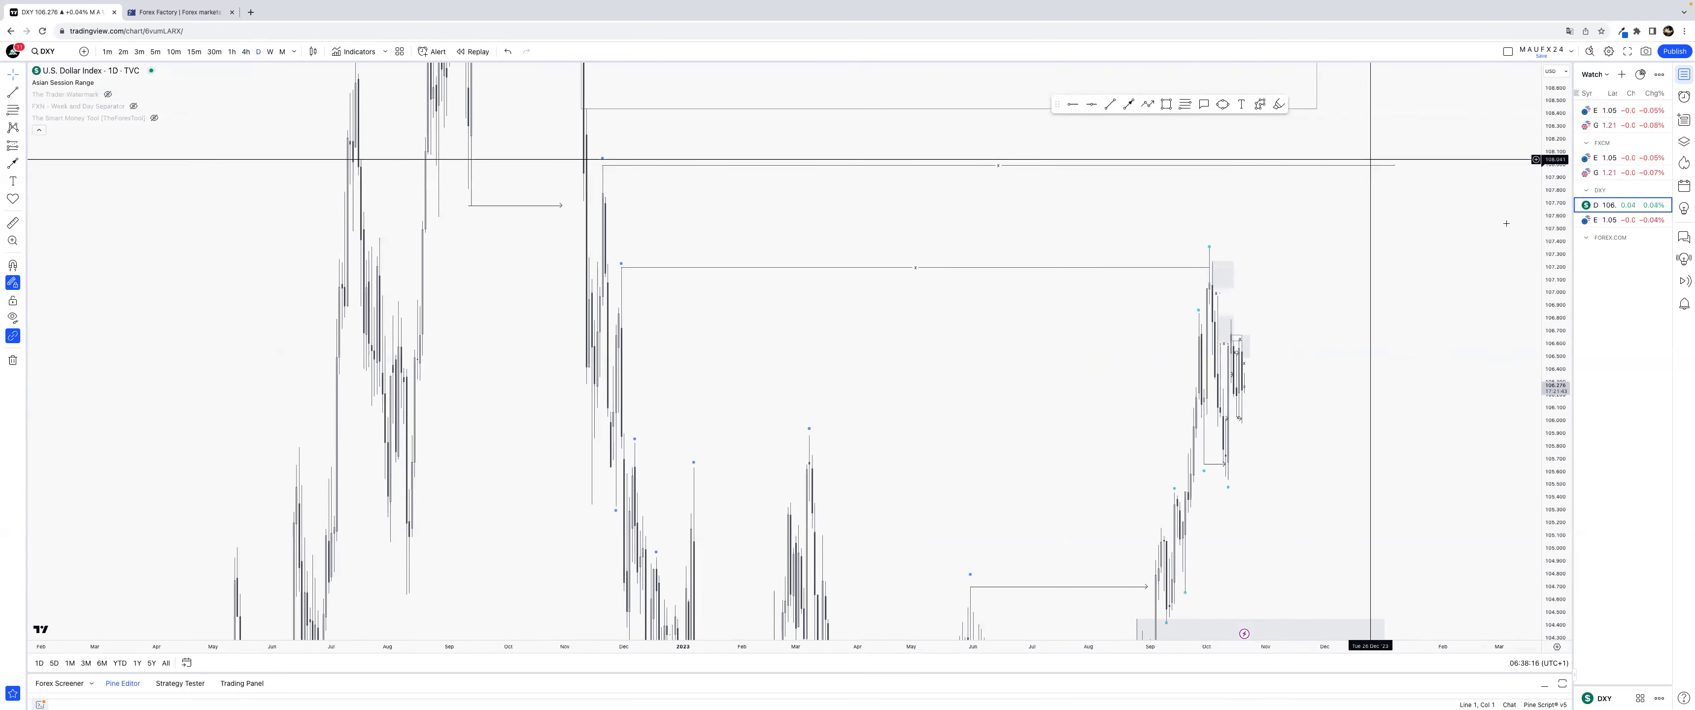
left_click_drag(1556, 196, 1554, 363)
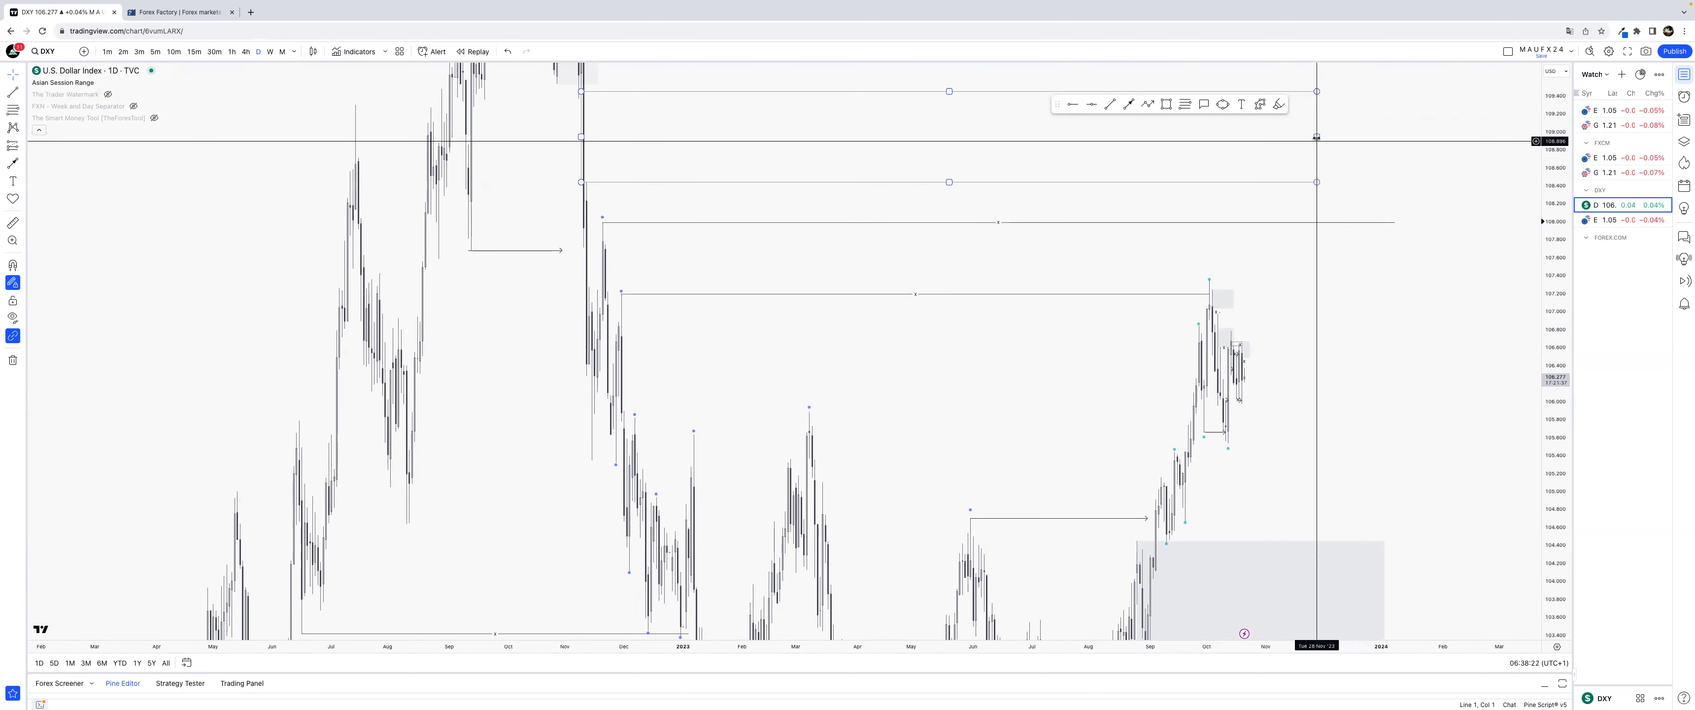
left_click_drag(1317, 137, 1379, 141)
left_click(1429, 208)
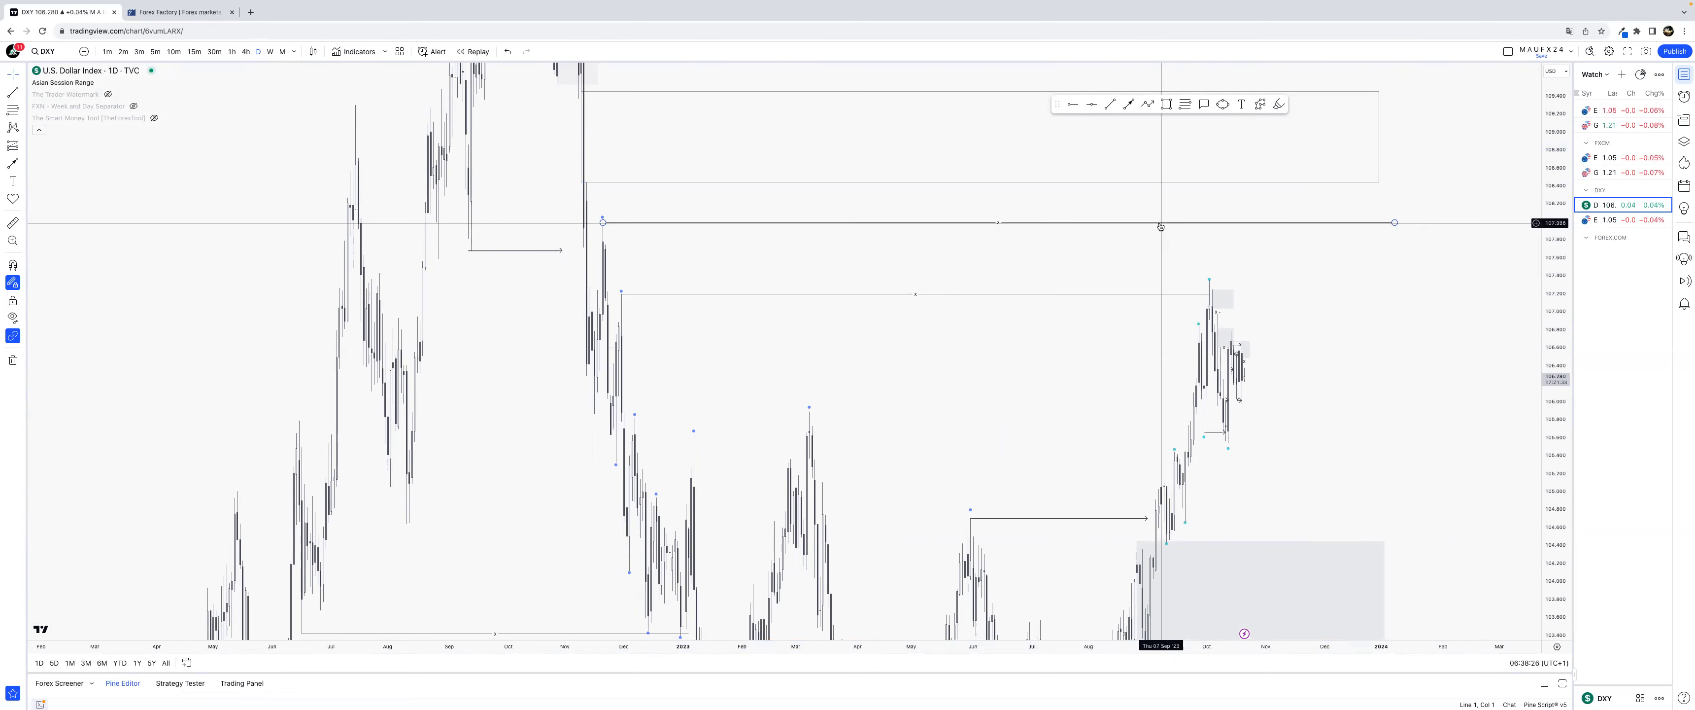
Step: Measure the rise from the July 2023 low to the October high with a Fib retracement, and delete the drawing
left_click_drag(1564, 273, 1564, 343)
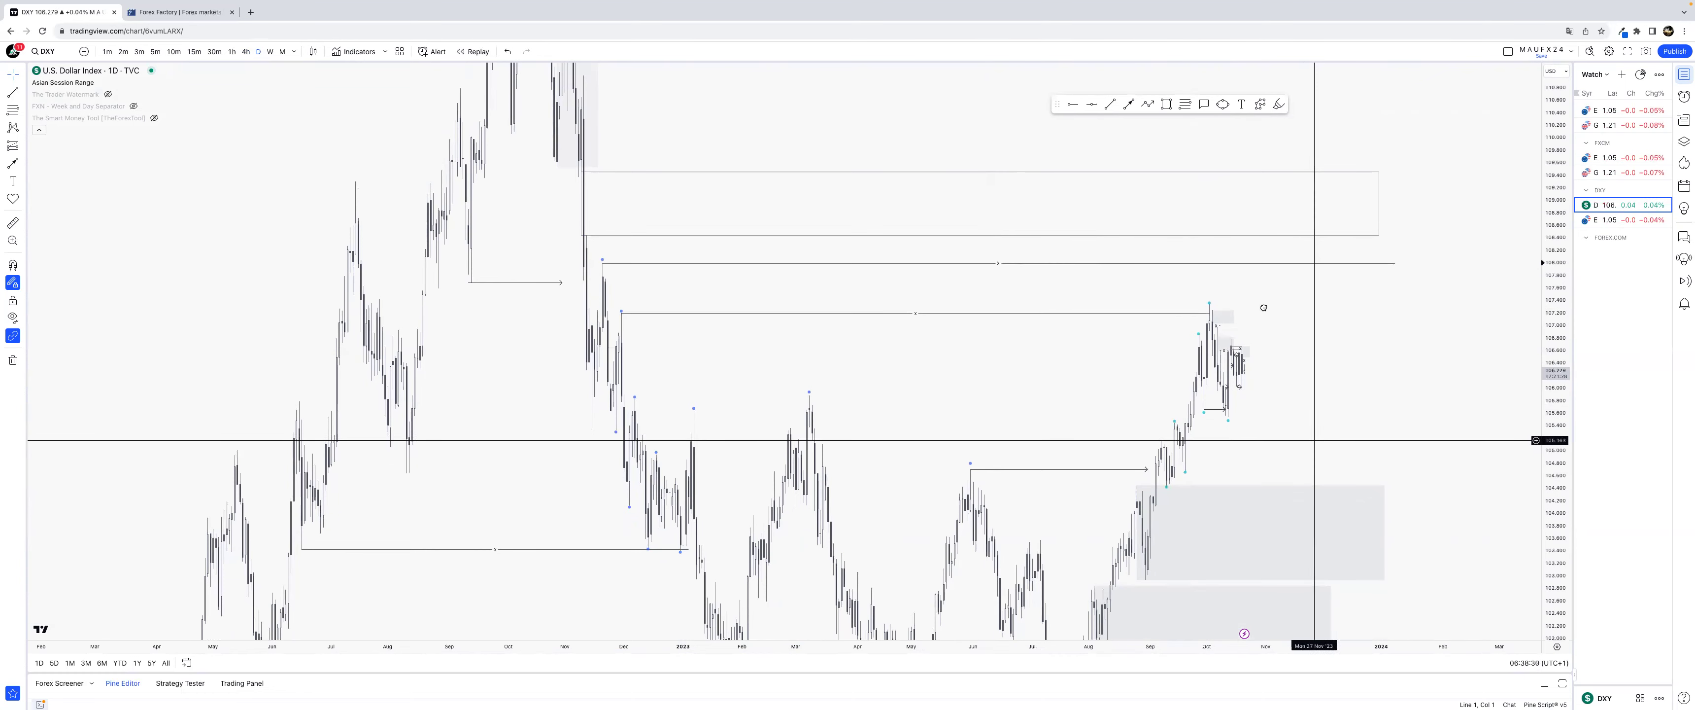
left_click_drag(1310, 428, 1264, 291)
left_click_drag(1560, 369, 1559, 552)
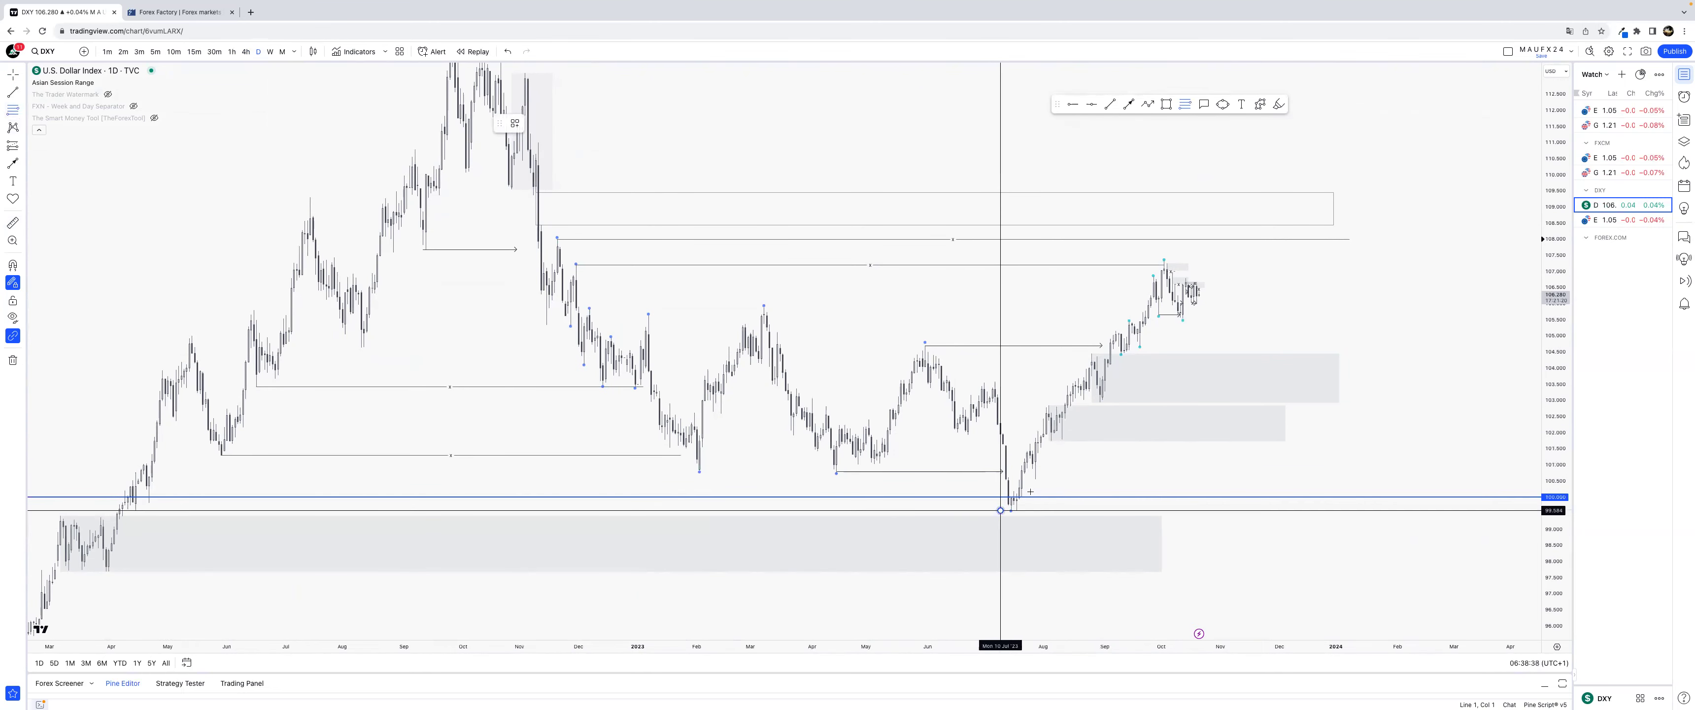
left_click(1001, 510)
left_click(1357, 264)
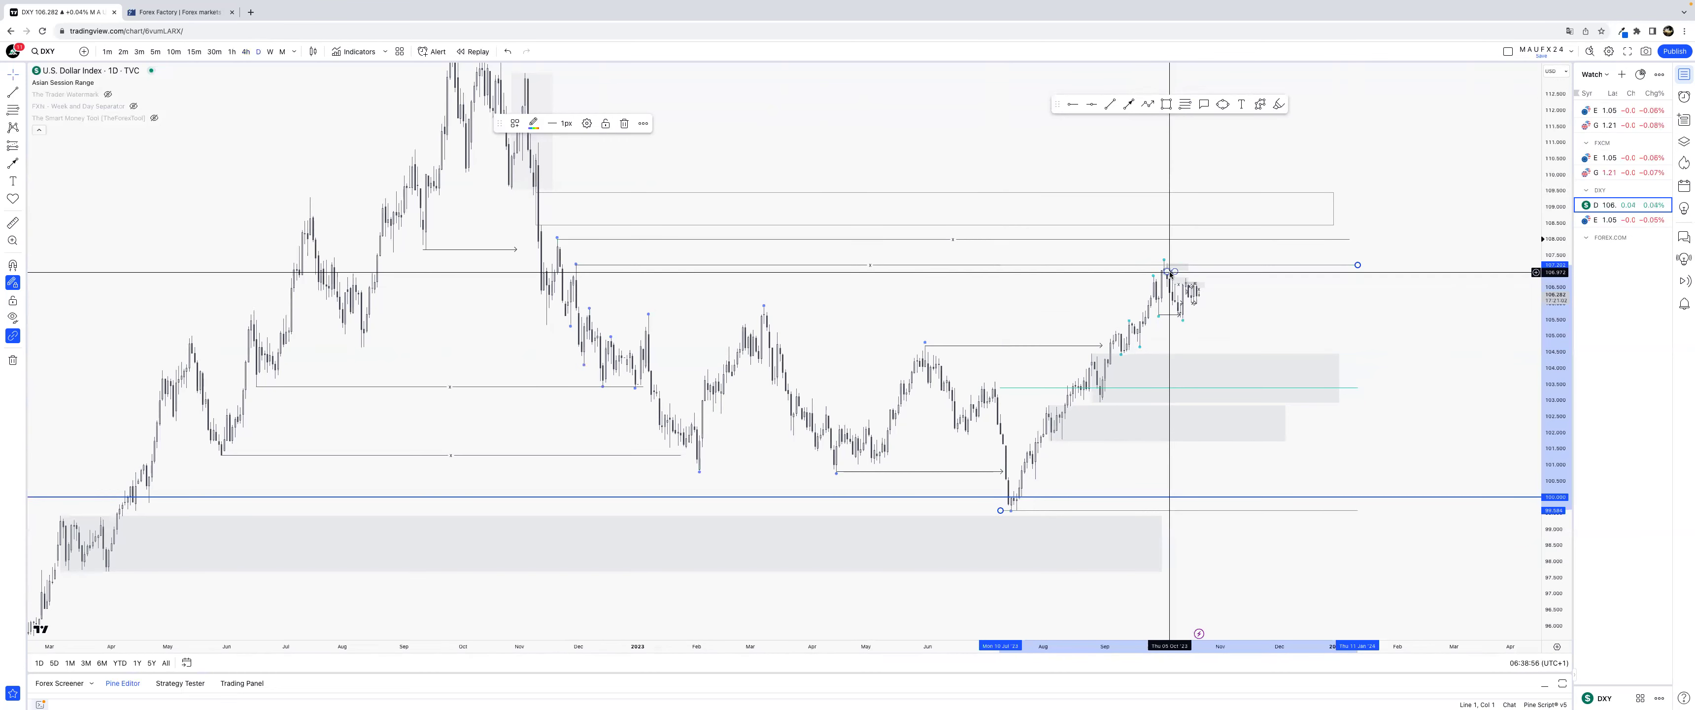
key("Delete")
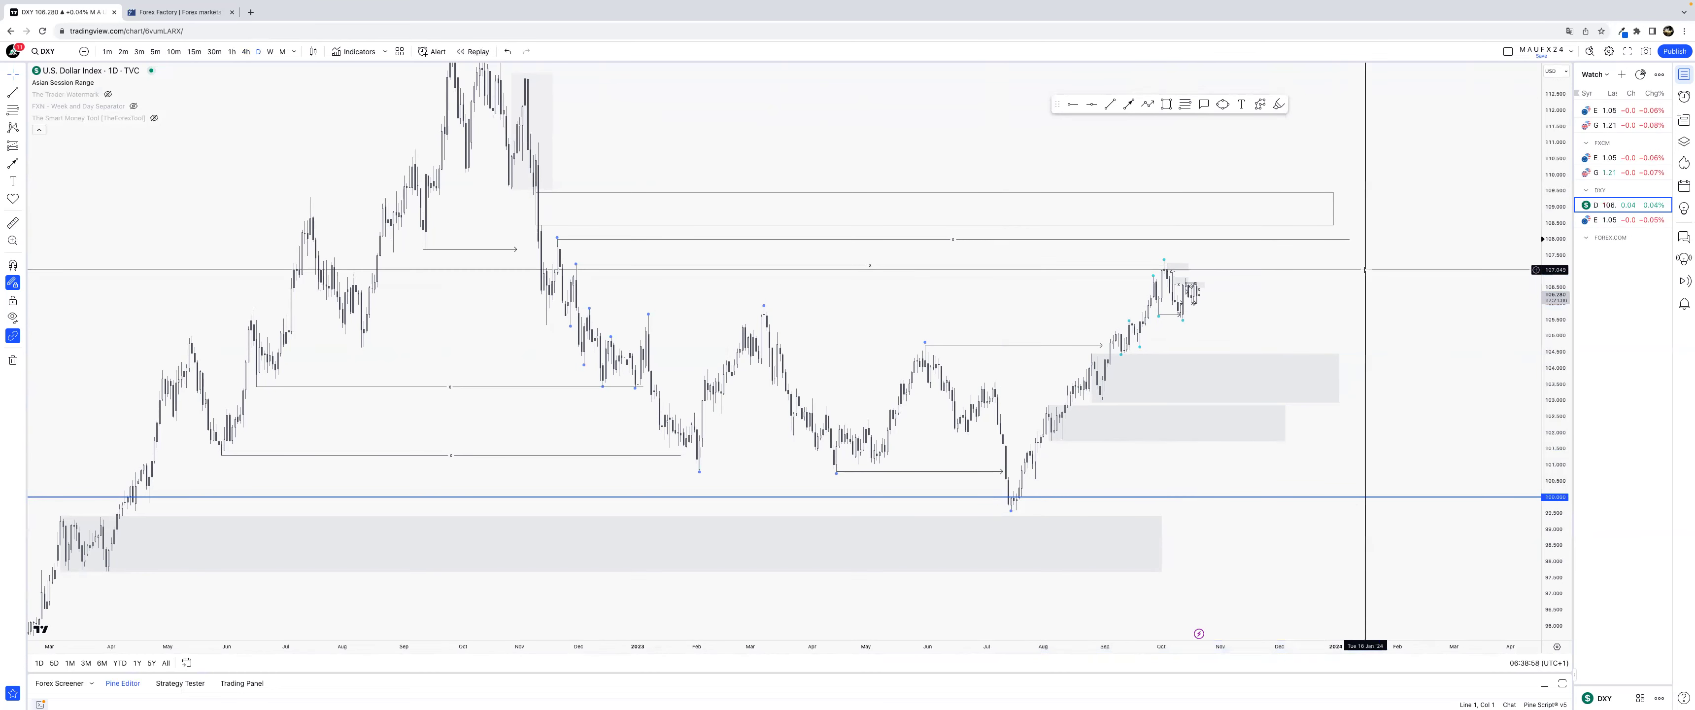
Step: Open the FXCM EURUSD chart and examine its daily structure from 2022 to October 2023
left_click(1613, 159)
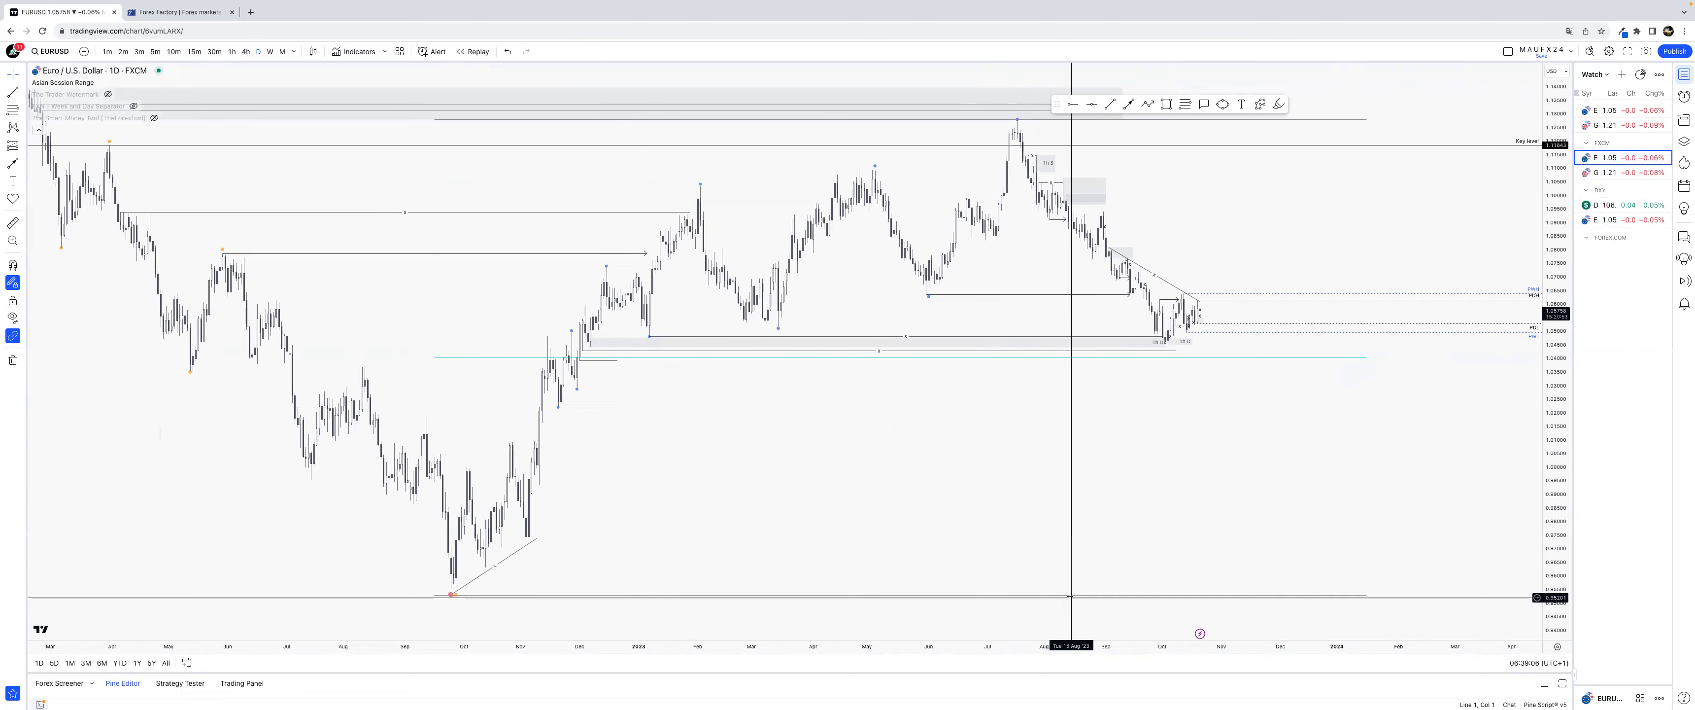
left_click_drag(1138, 639, 1205, 631)
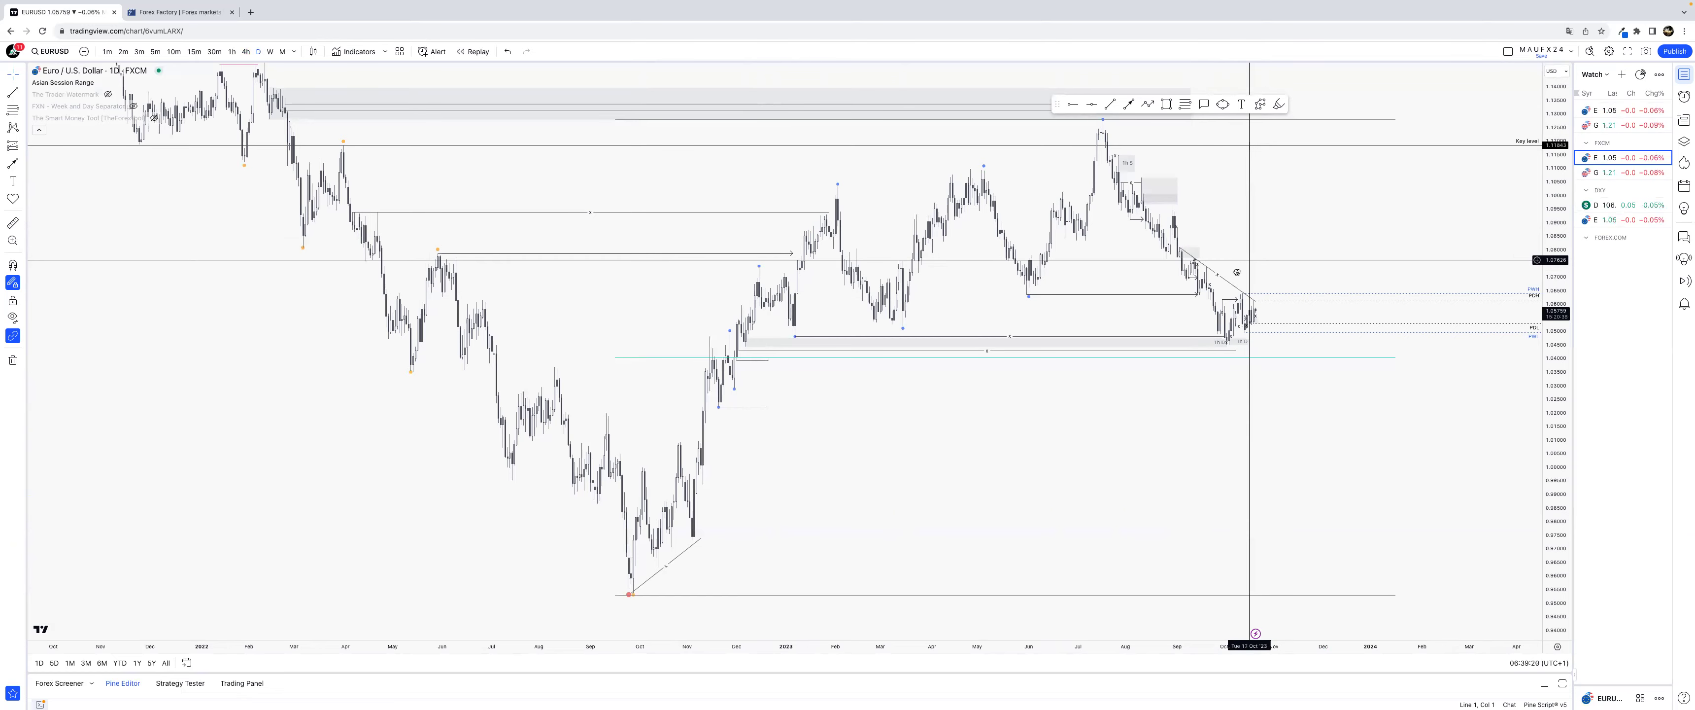
left_click_drag(1249, 260, 1204, 307)
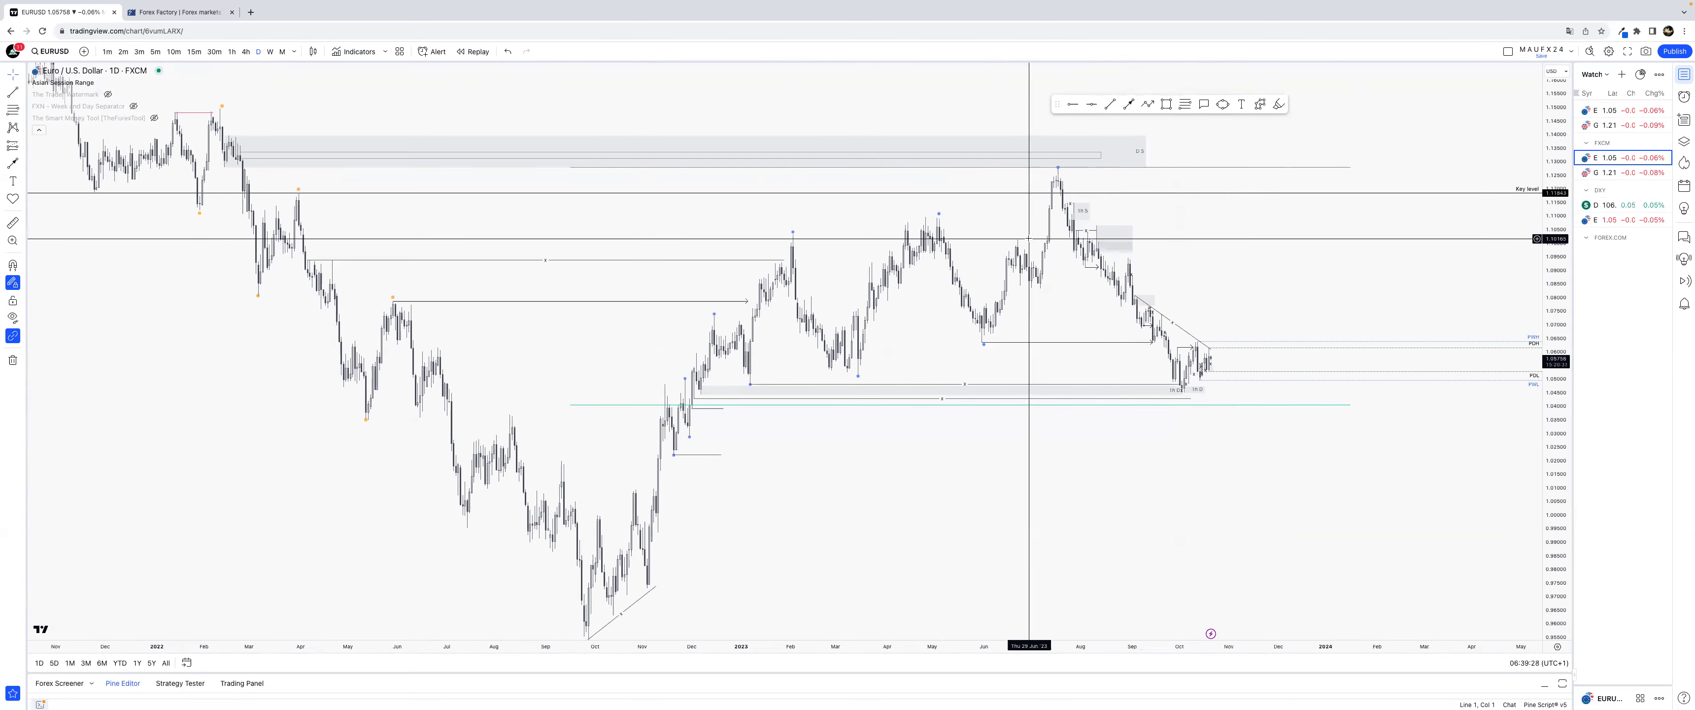
Step: Switch the EURUSD chart to the hourly timeframe, reset the price scale and examine the October swings and zones
left_click(232, 51)
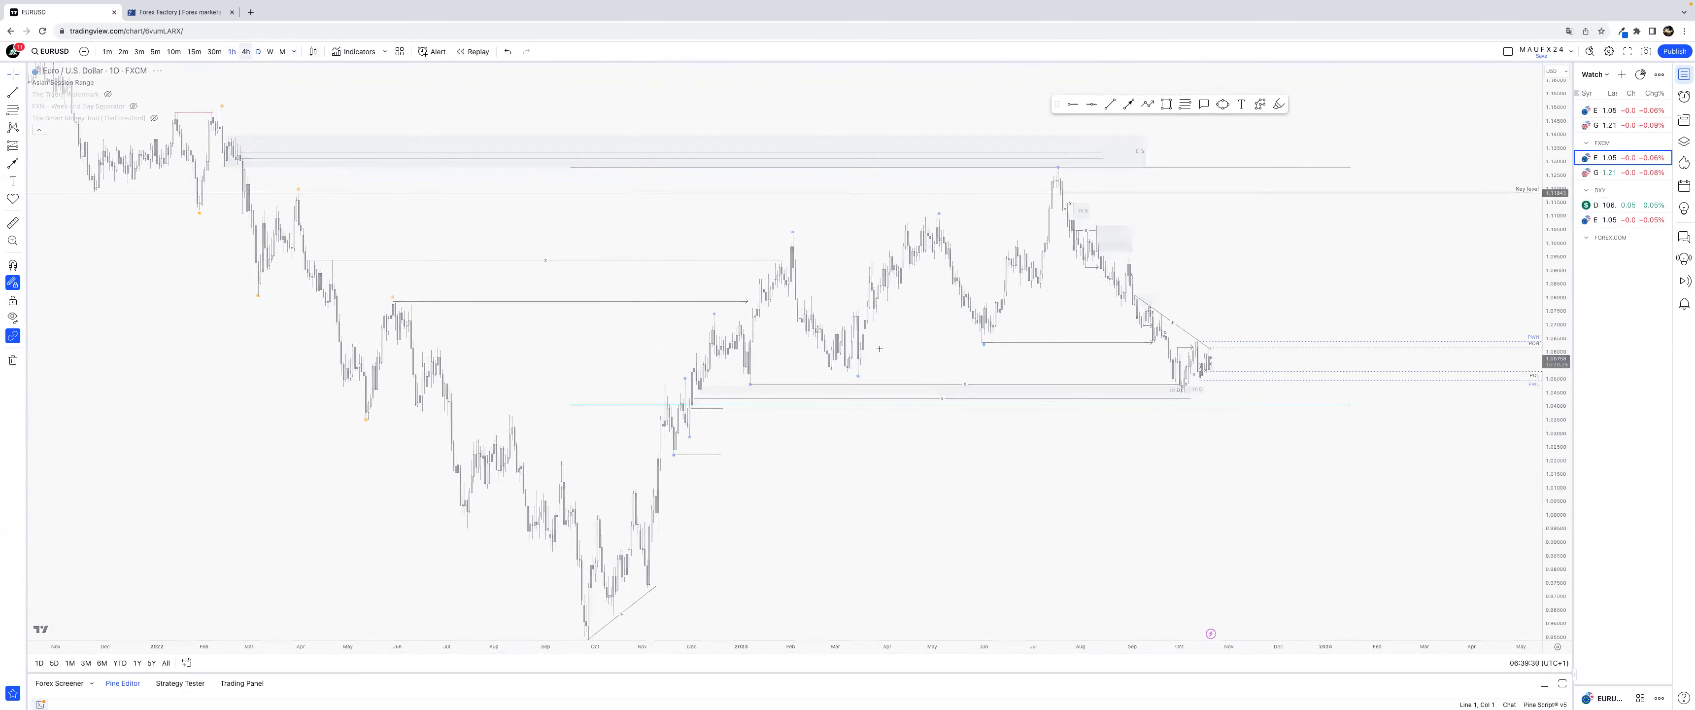
double_click(1554, 448)
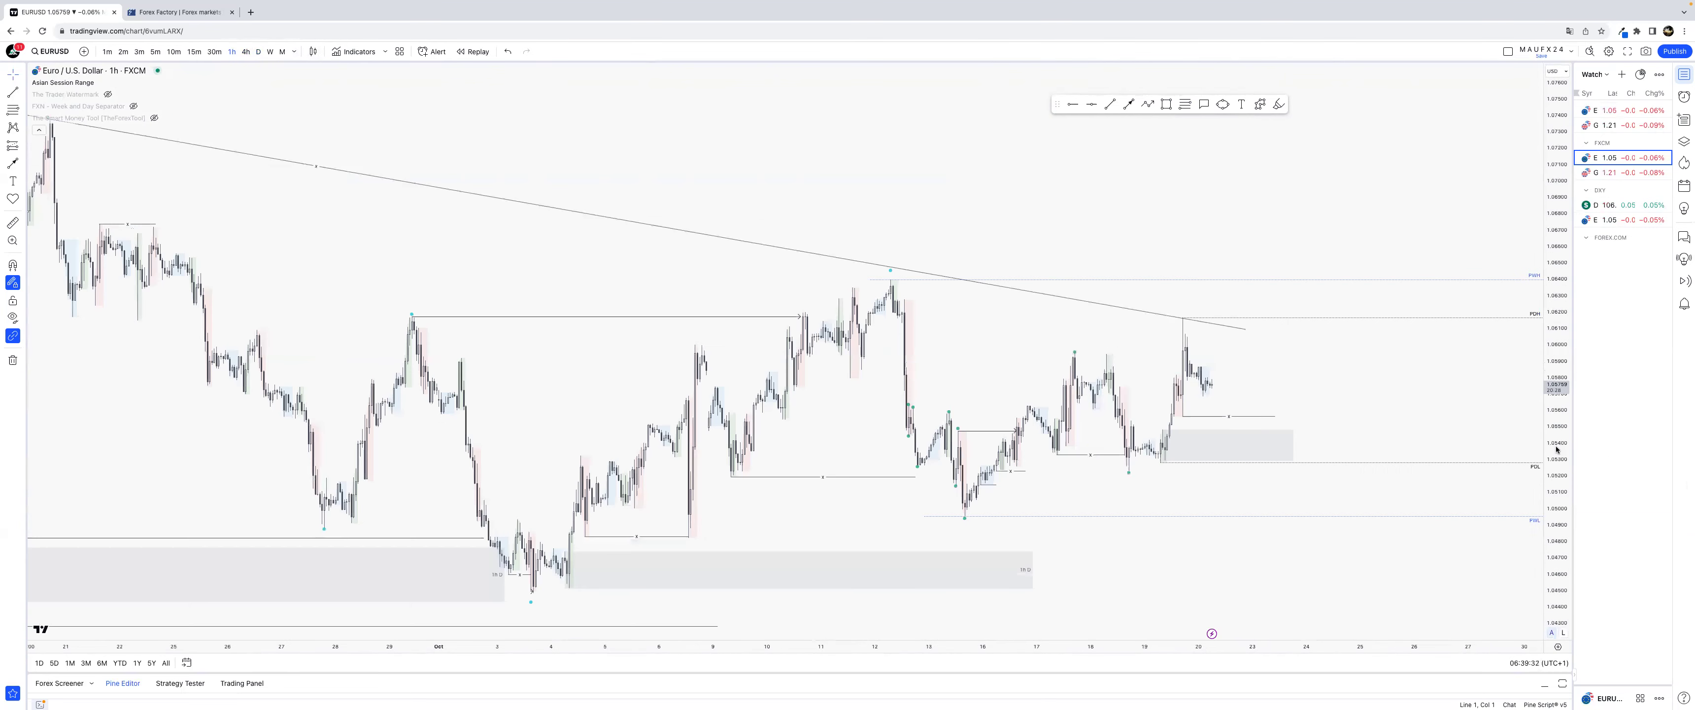
left_click_drag(1253, 643, 1236, 619)
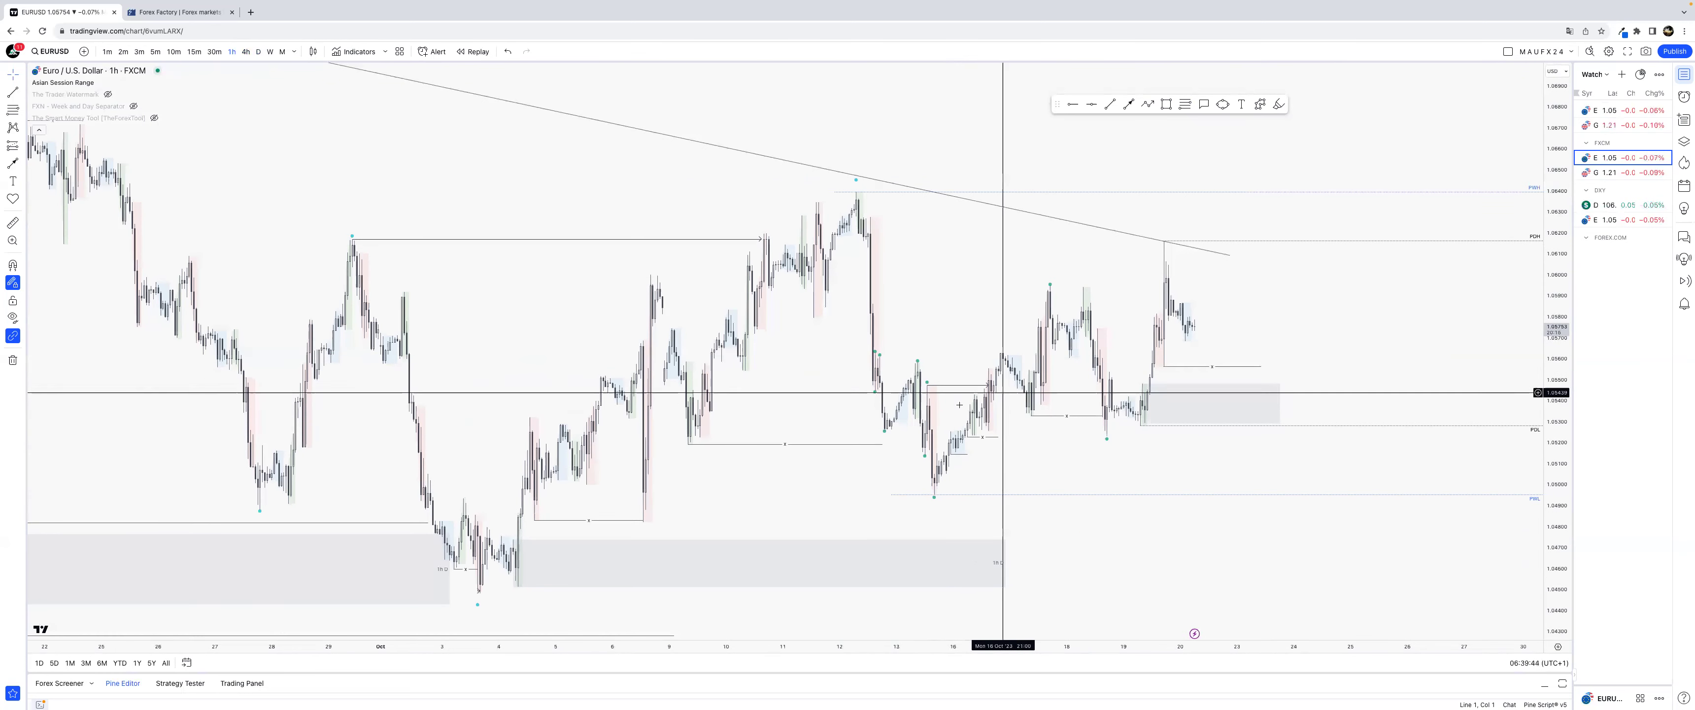
Step: Compare EURUSD's October highs, lows and descending trend line on the 4-hour and hourly timeframes, finishing on the hourly chart
left_click(247, 51)
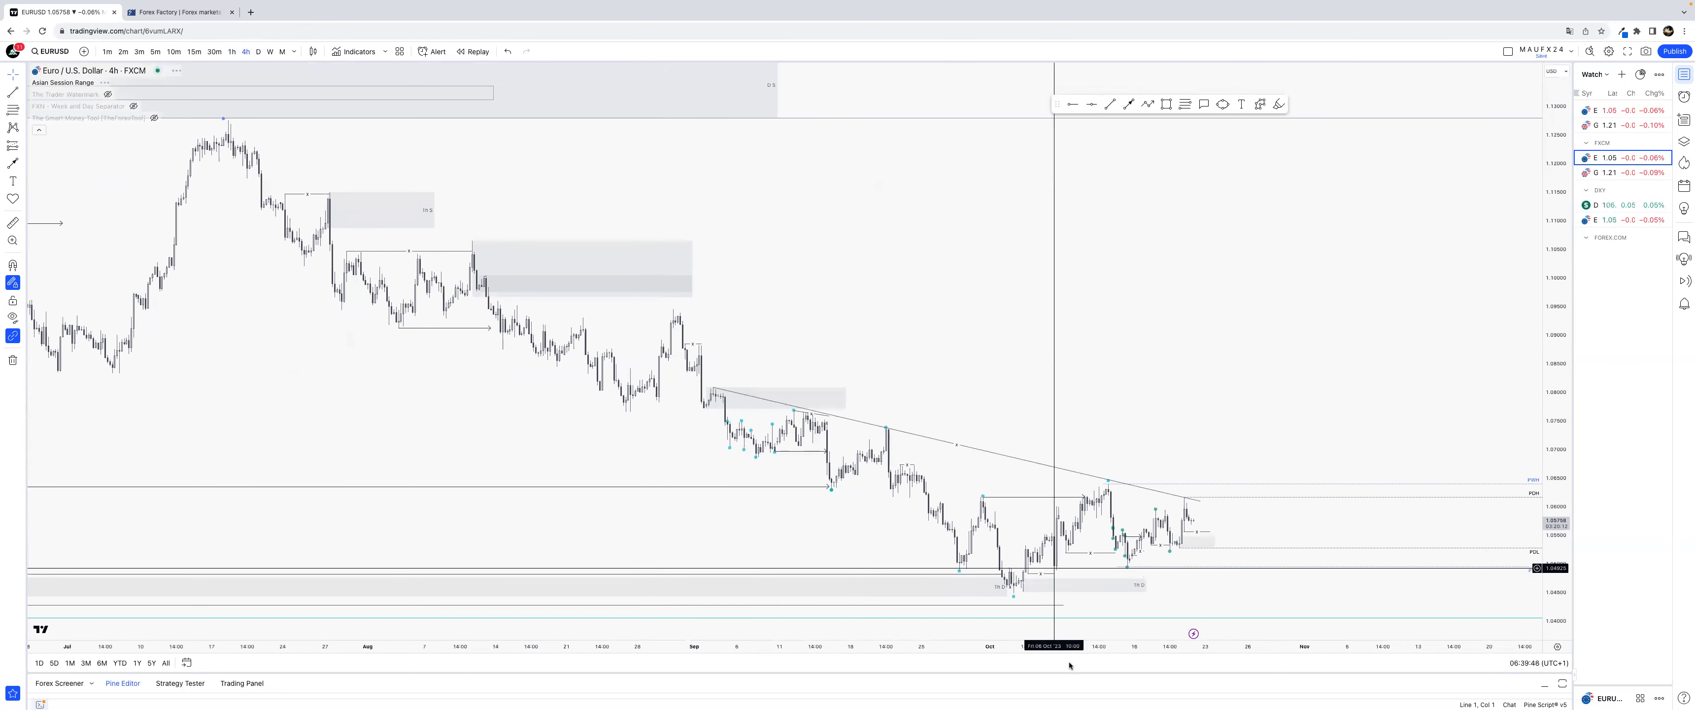
left_click_drag(1081, 648, 911, 649)
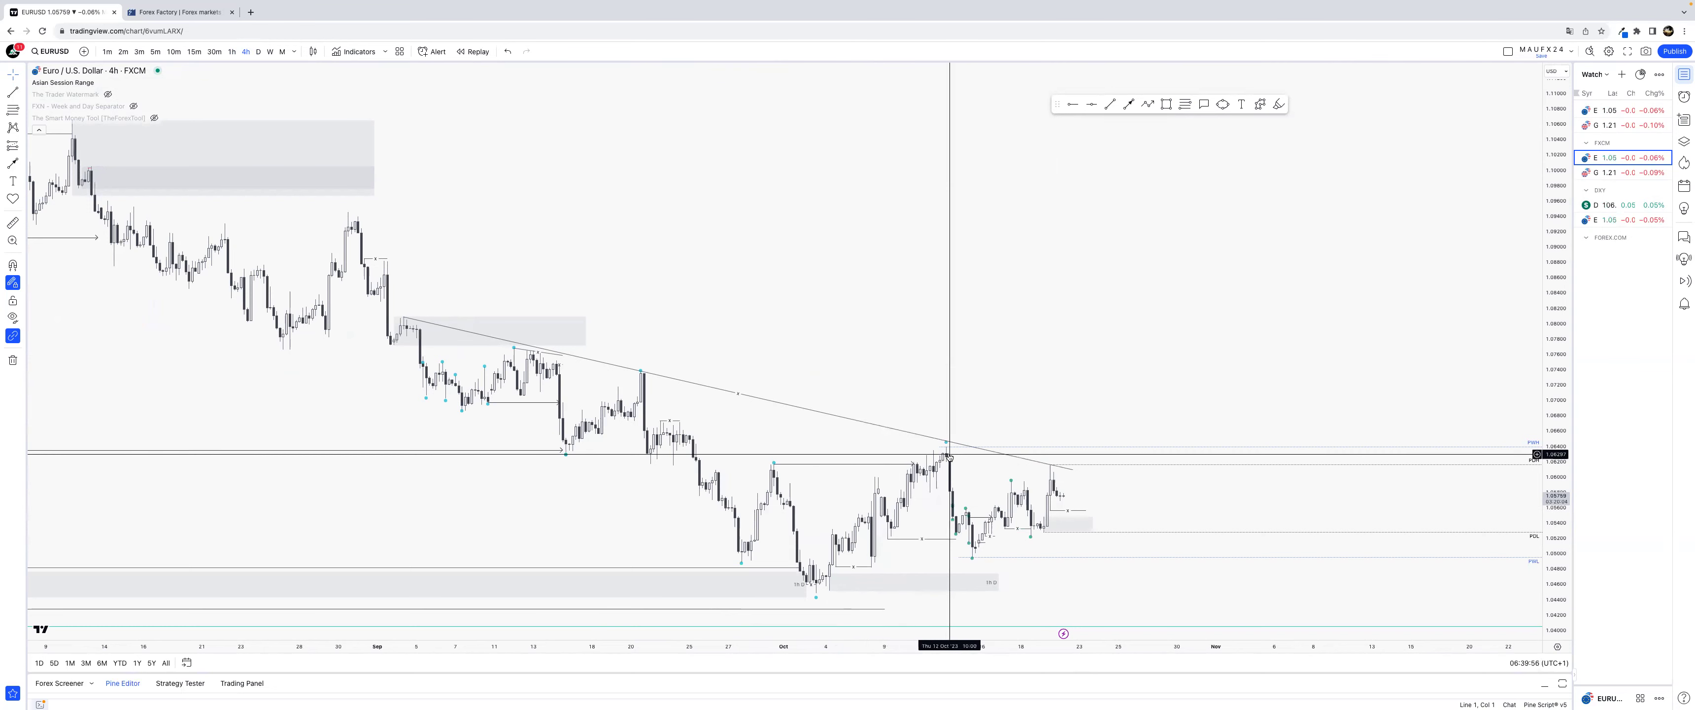
left_click(952, 556)
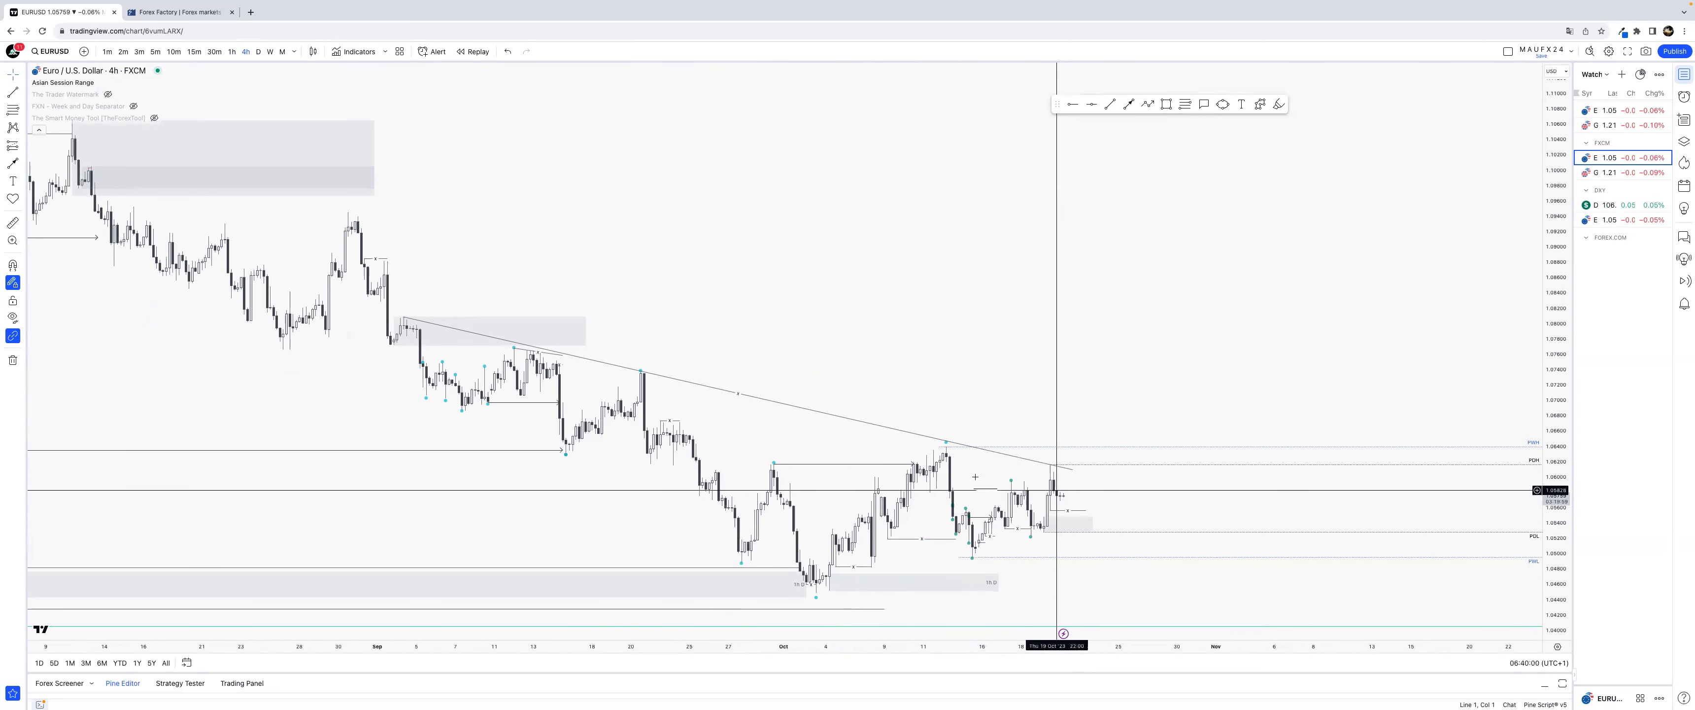
left_click(232, 52)
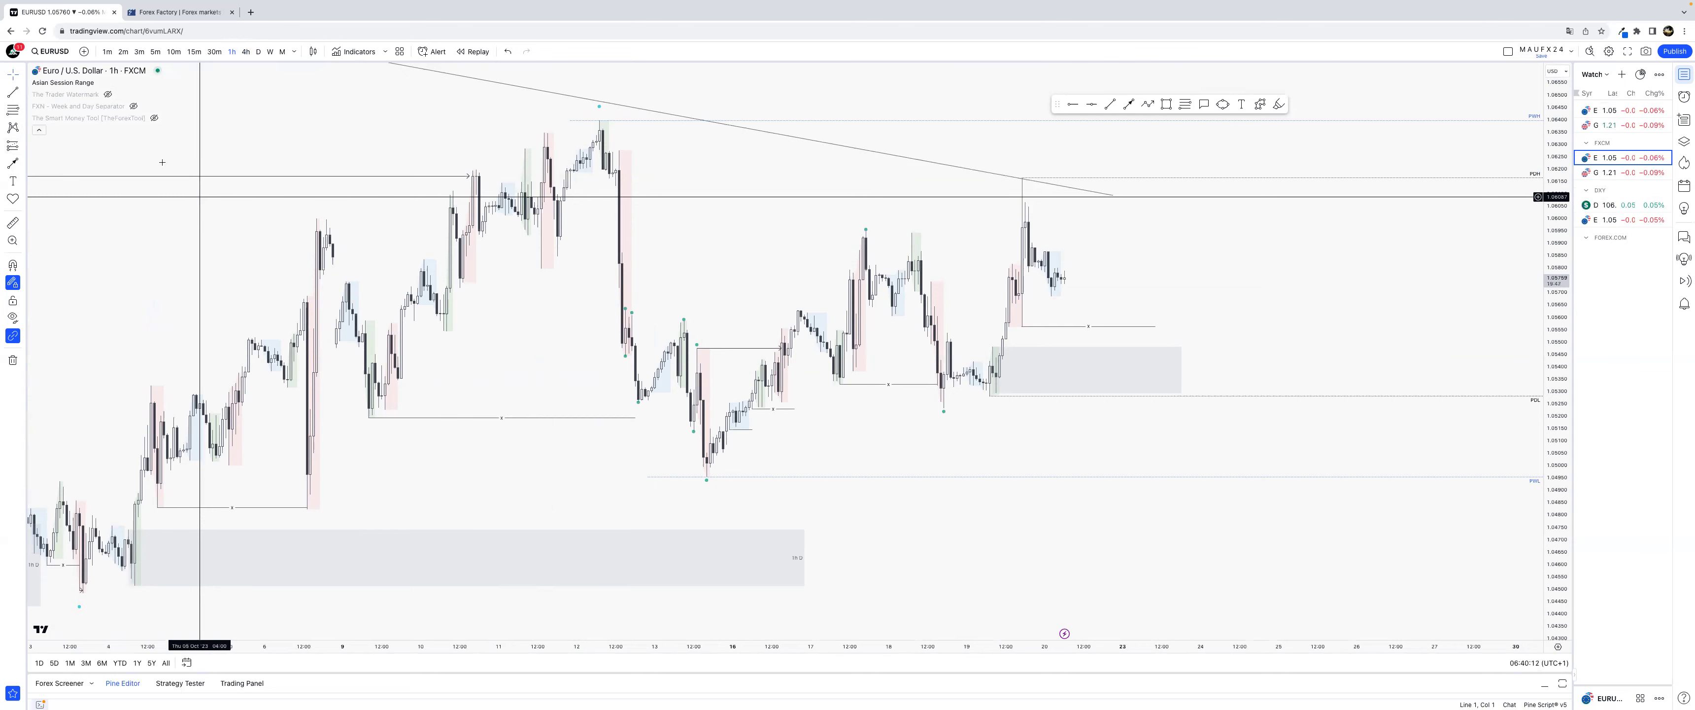
left_click(246, 51)
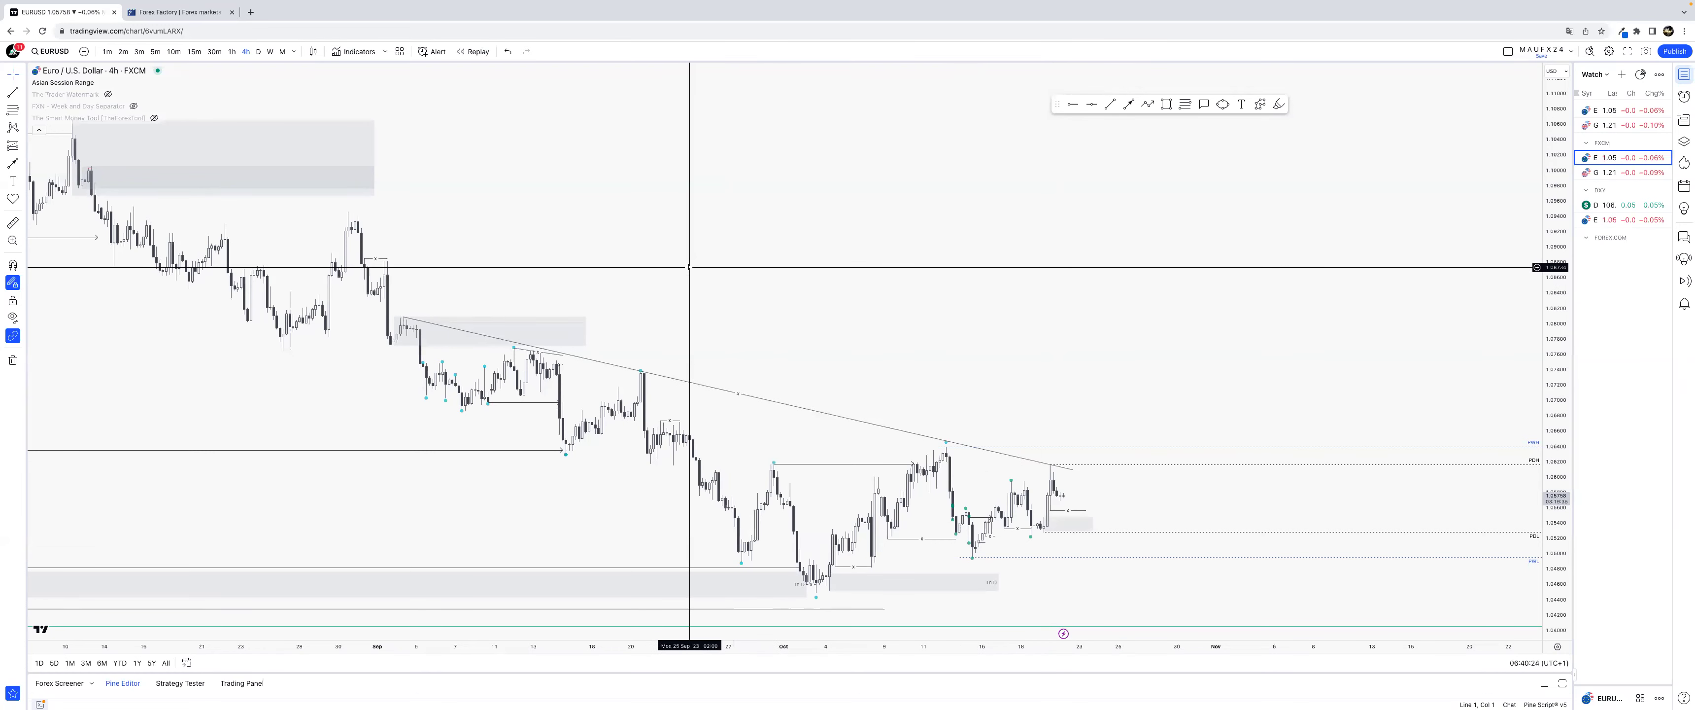
left_click(232, 52)
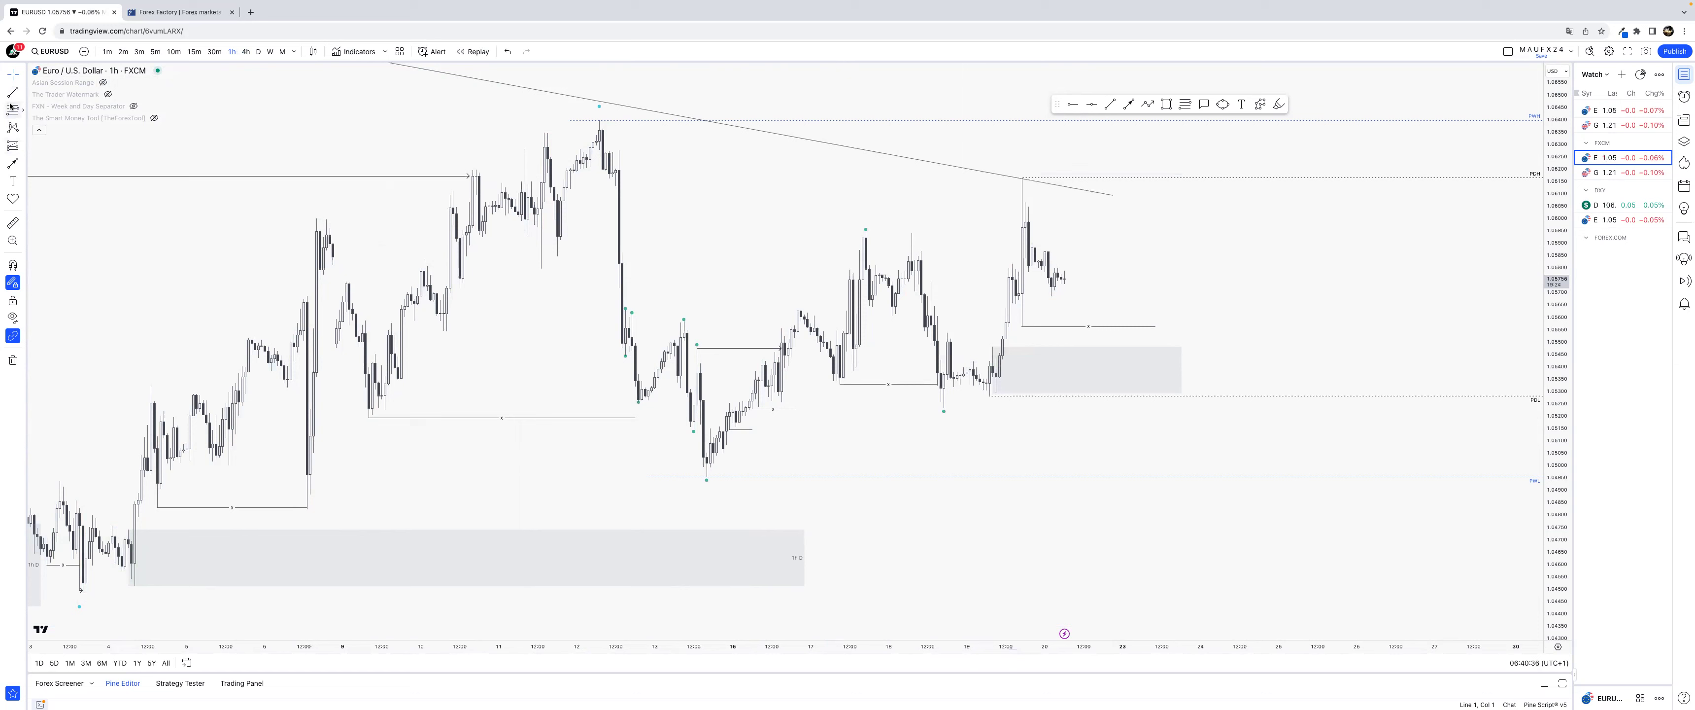
Step: Copy the green swing marker from the October 17 high to the October 19 high on the hourly chart
left_click(937, 407)
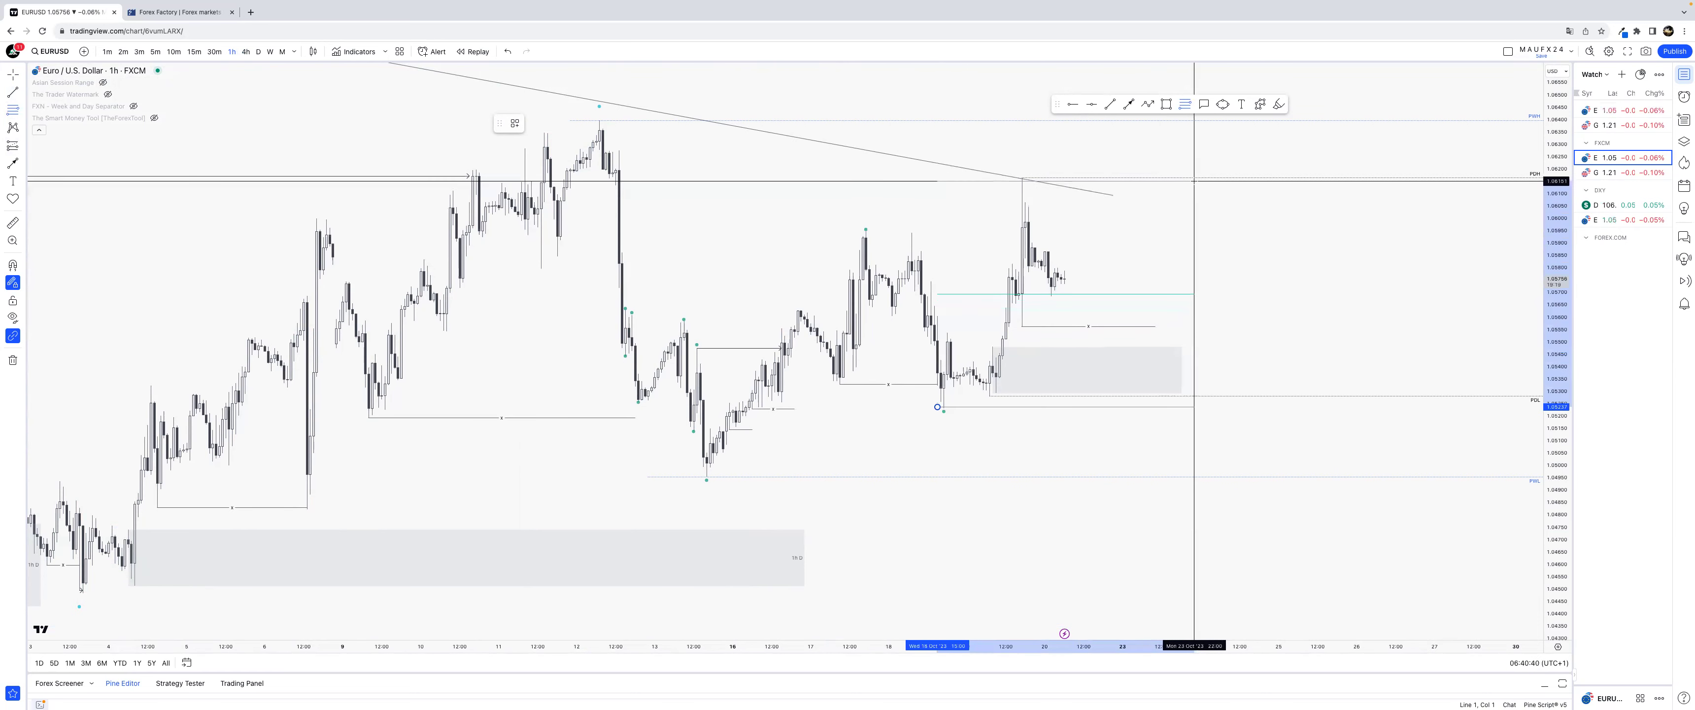
key("Escape")
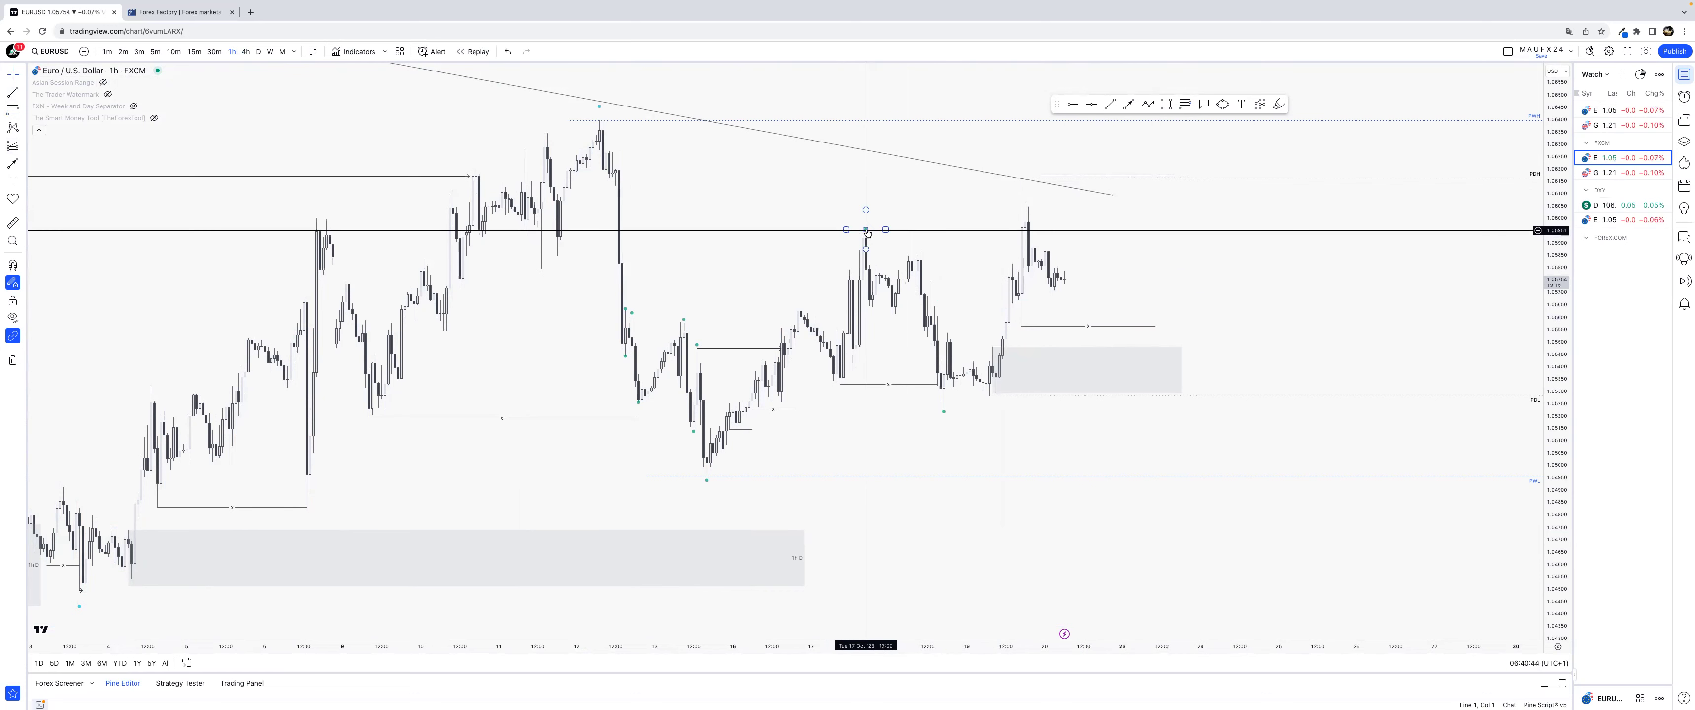
left_click_drag(867, 234, 1032, 174)
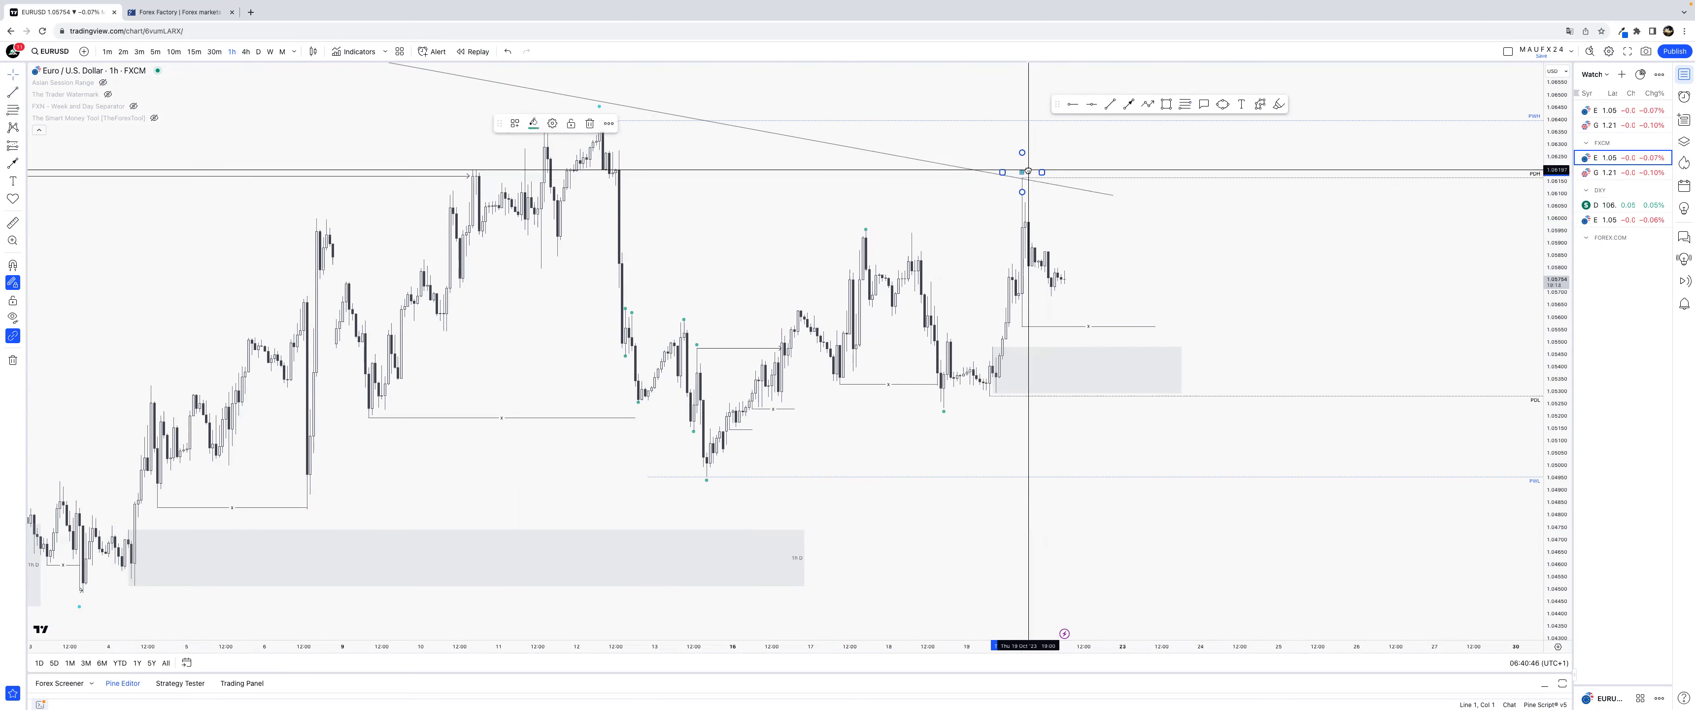
left_click(1109, 273)
Step: On the 15-minute chart, mark the October 20 Asian session's low and high with trend lines using the AL and AH templates
left_click_drag(1120, 237, 985, 259)
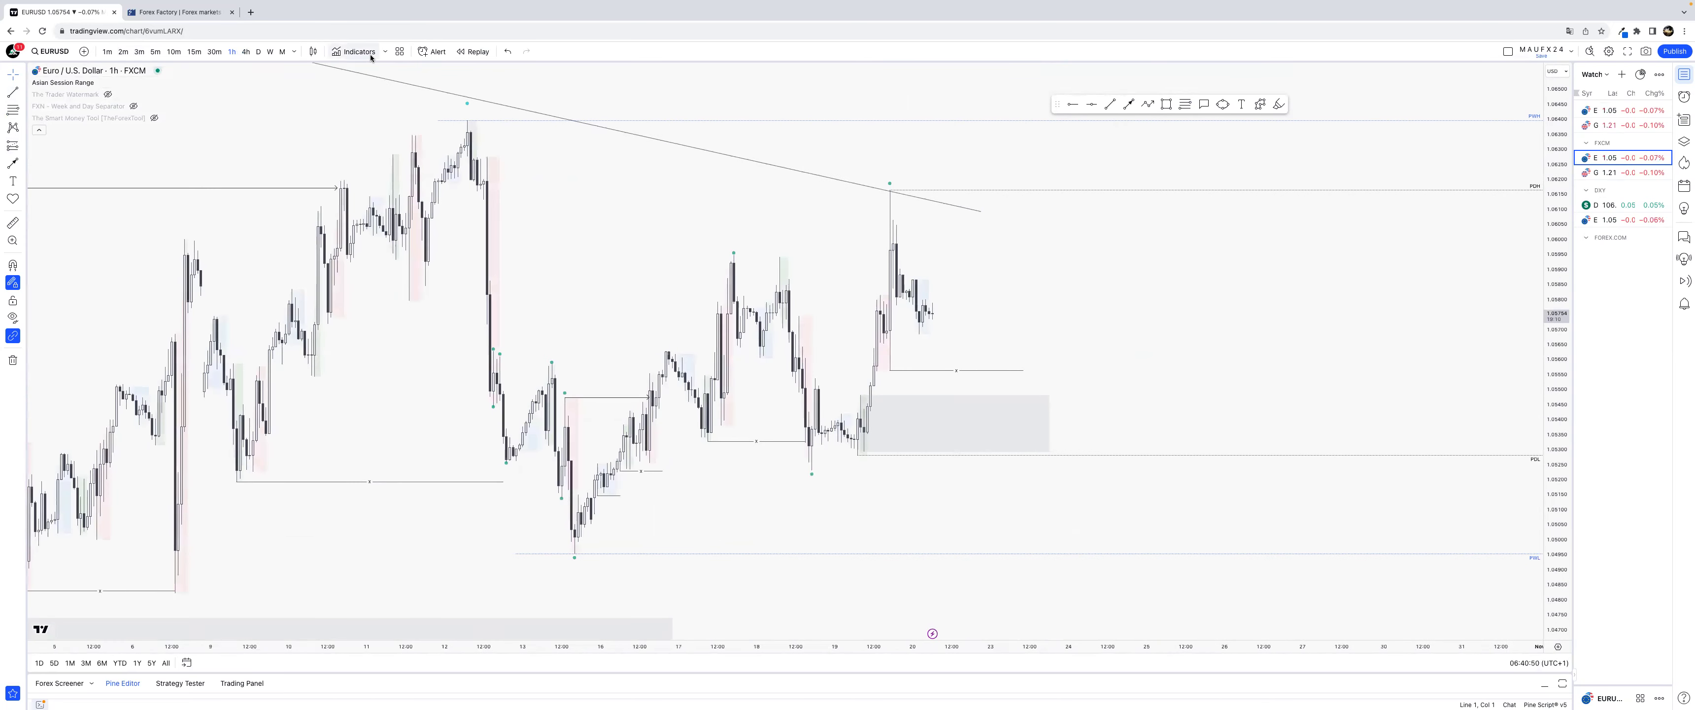
left_click(198, 52)
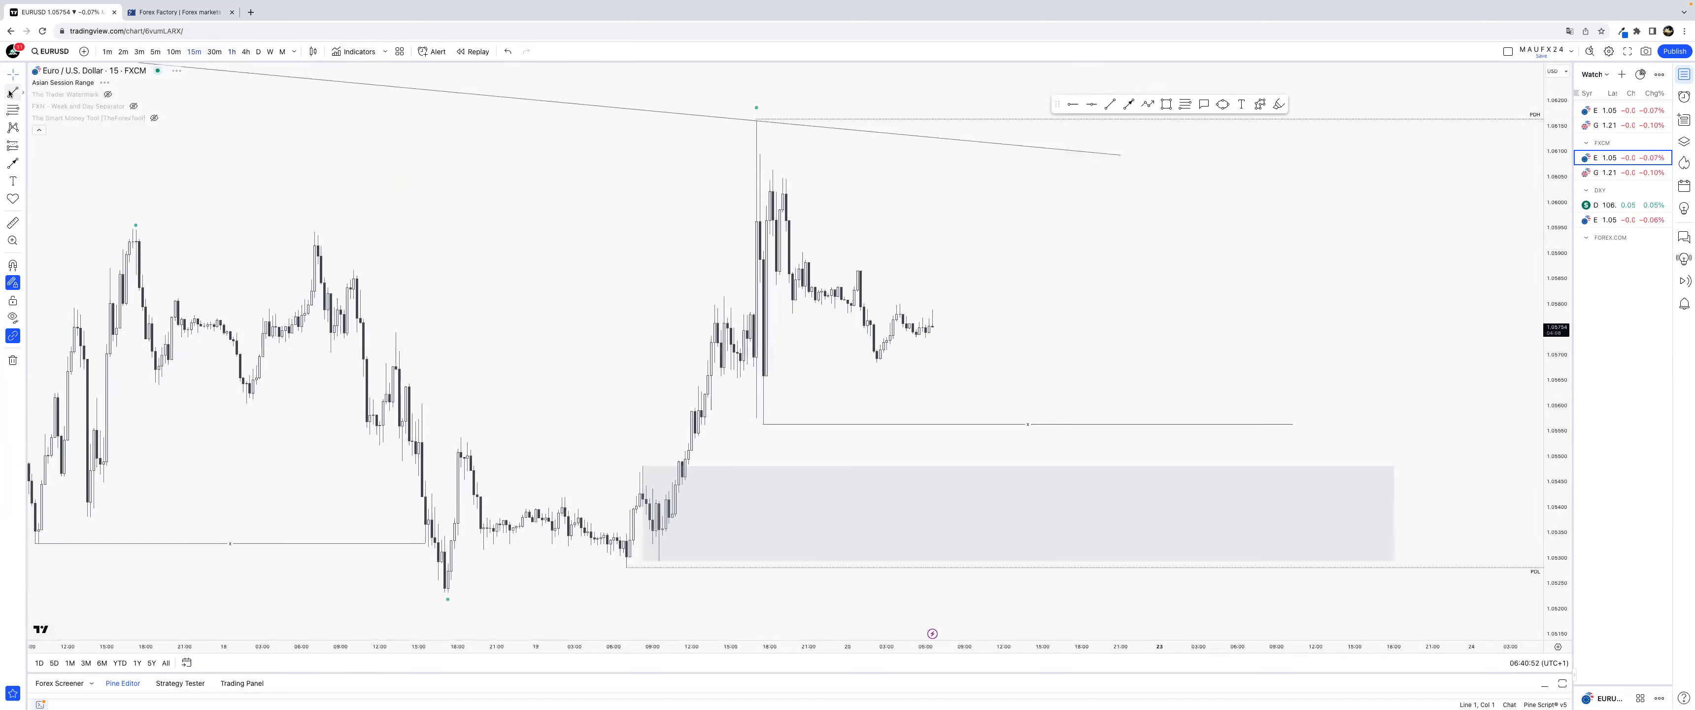
left_click(877, 363)
left_click(922, 363)
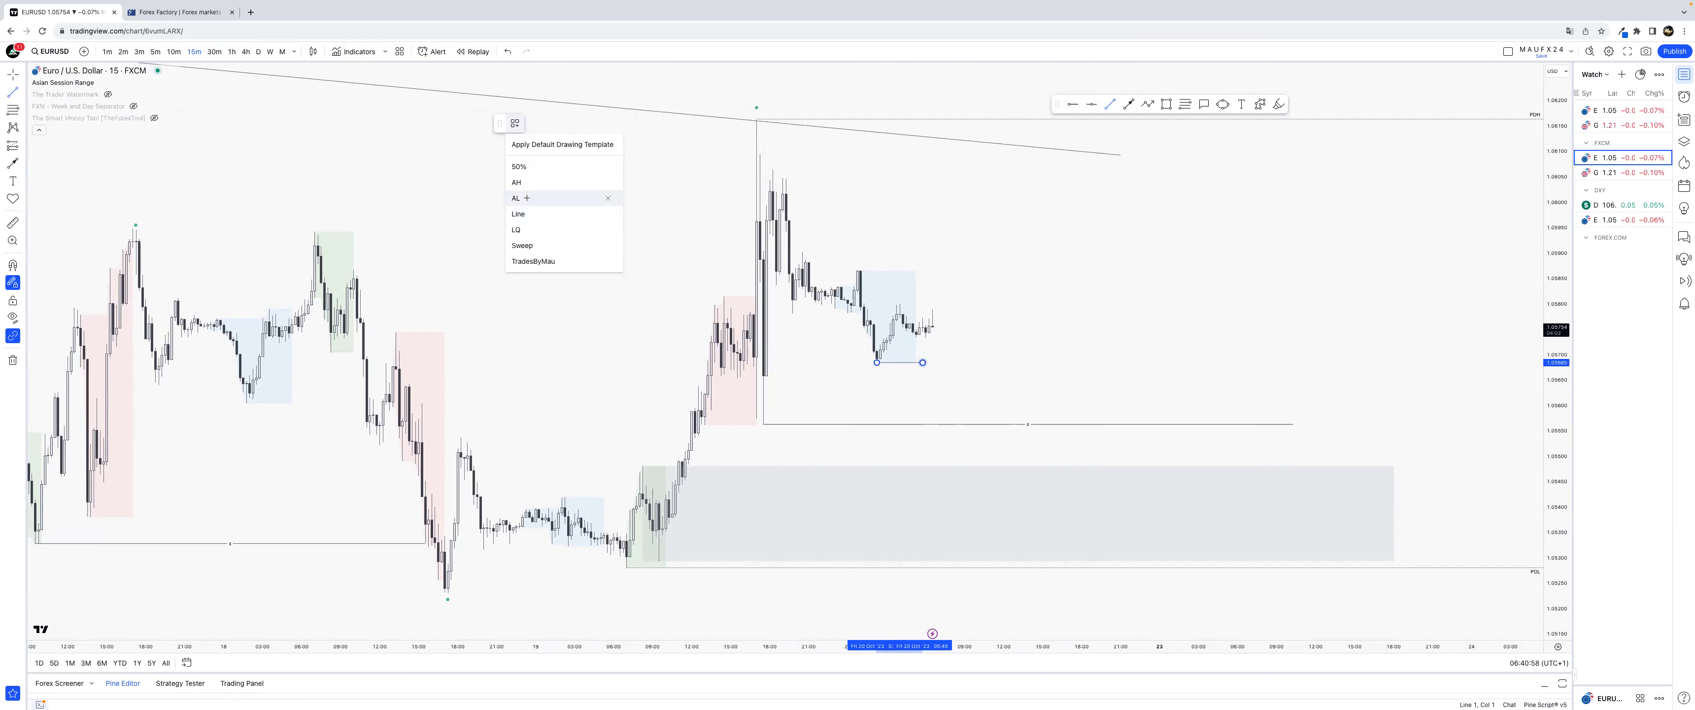
left_click(527, 197)
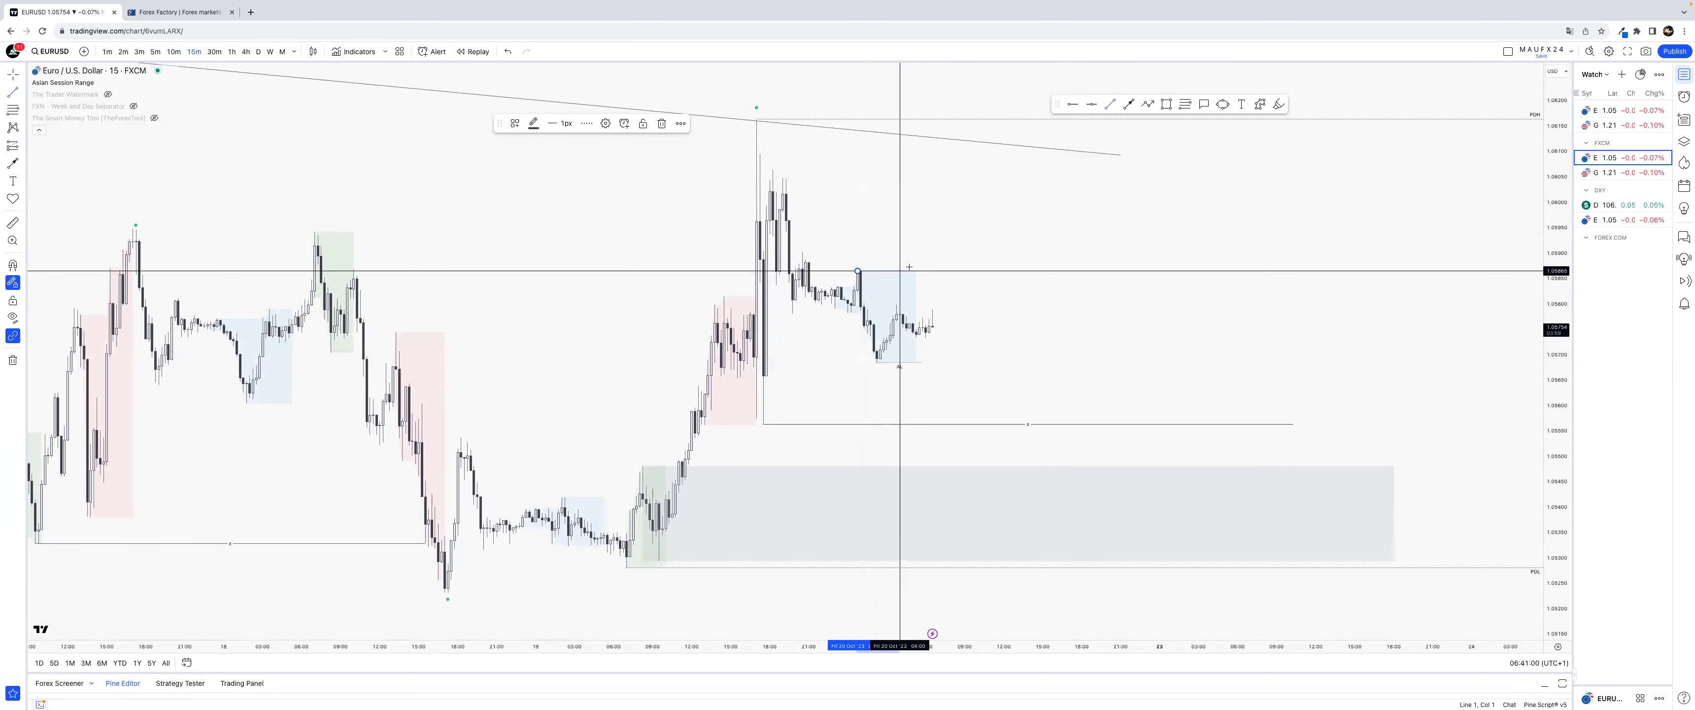
left_click(912, 266)
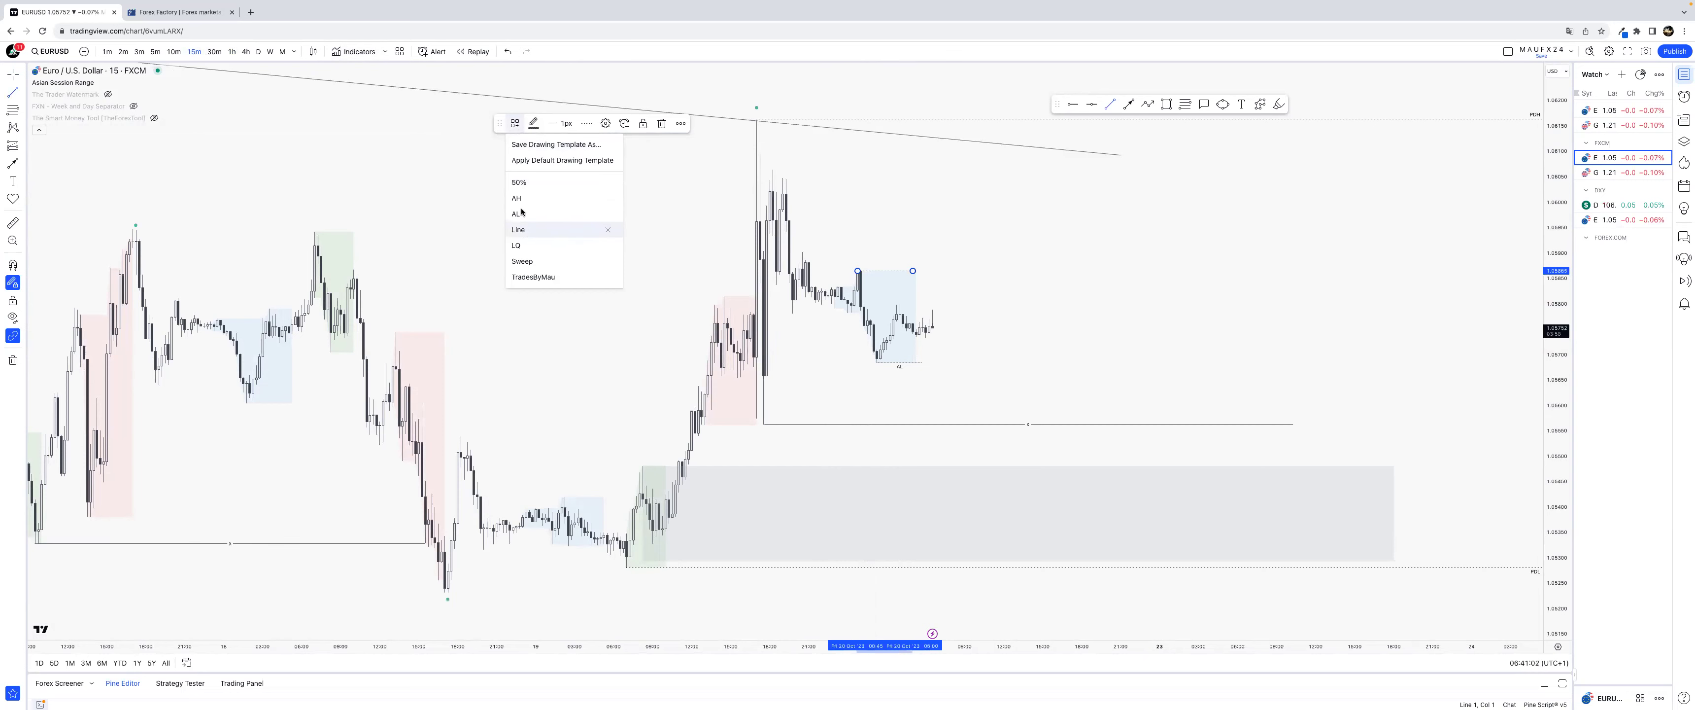
left_click(517, 198)
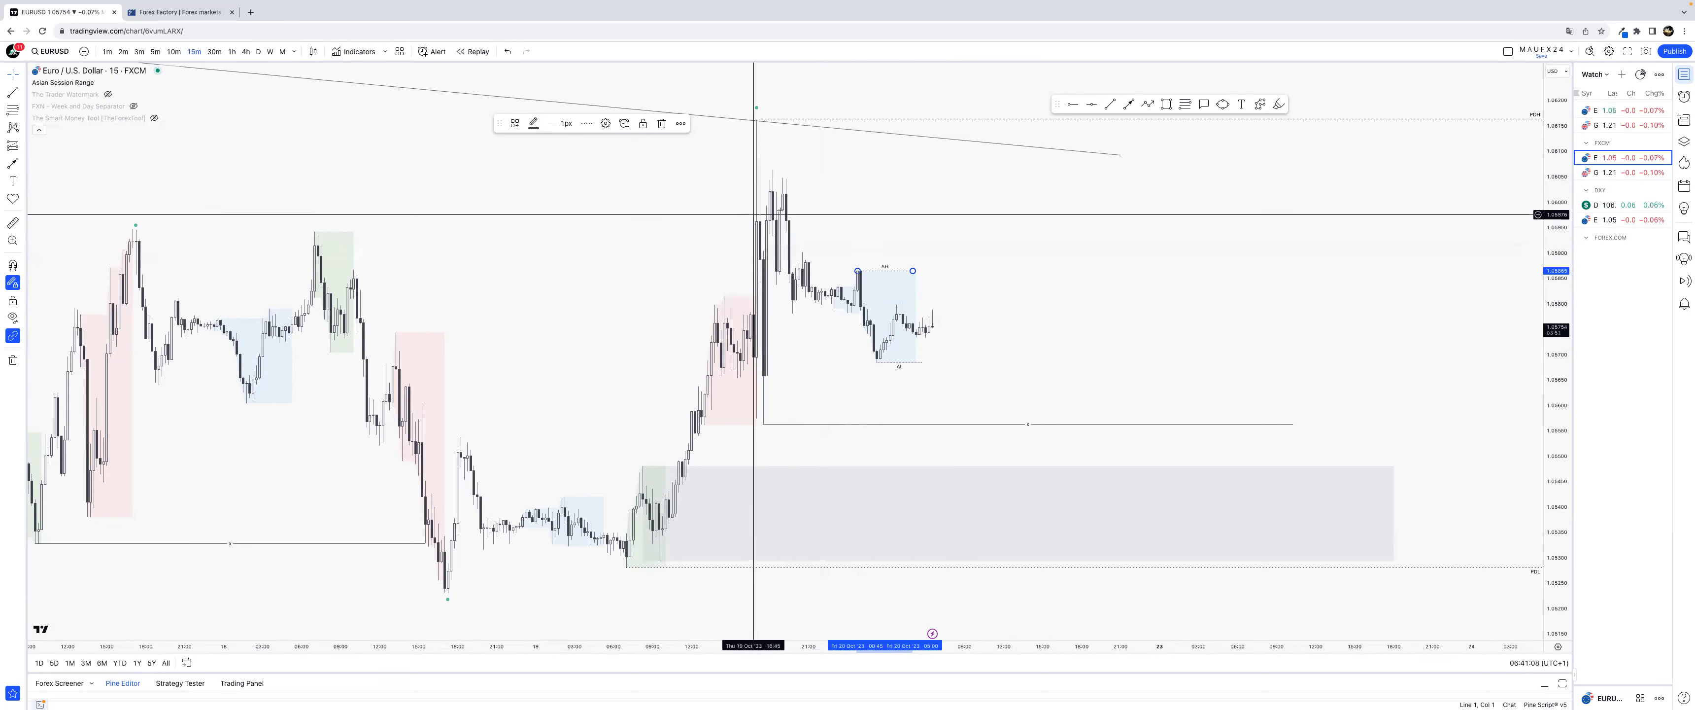
Step: Draw a rectangle zone over the late October 19 highs and the drop below them, extending it to the morning of October 20
left_click(22, 146)
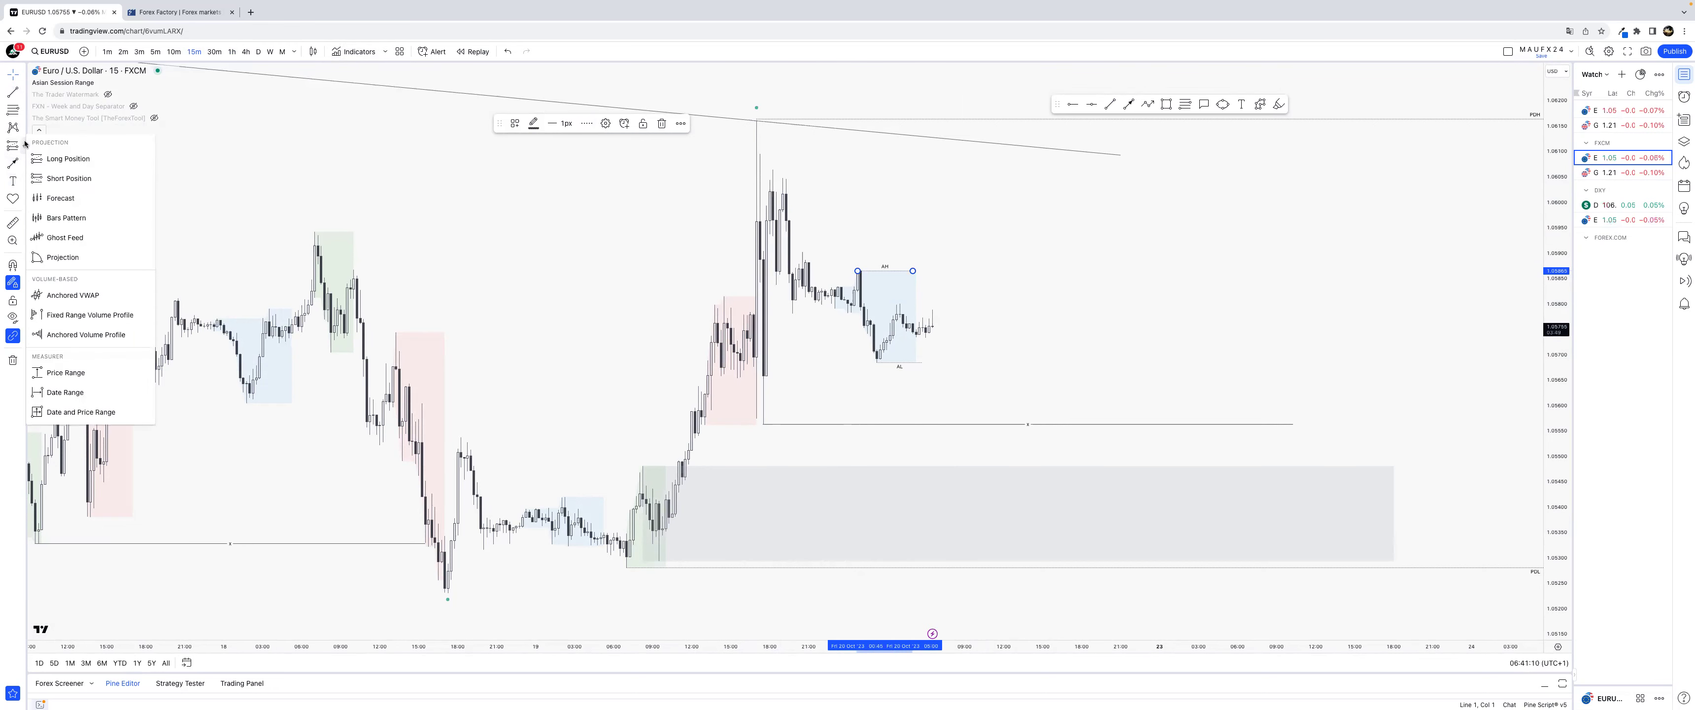
left_click(24, 183)
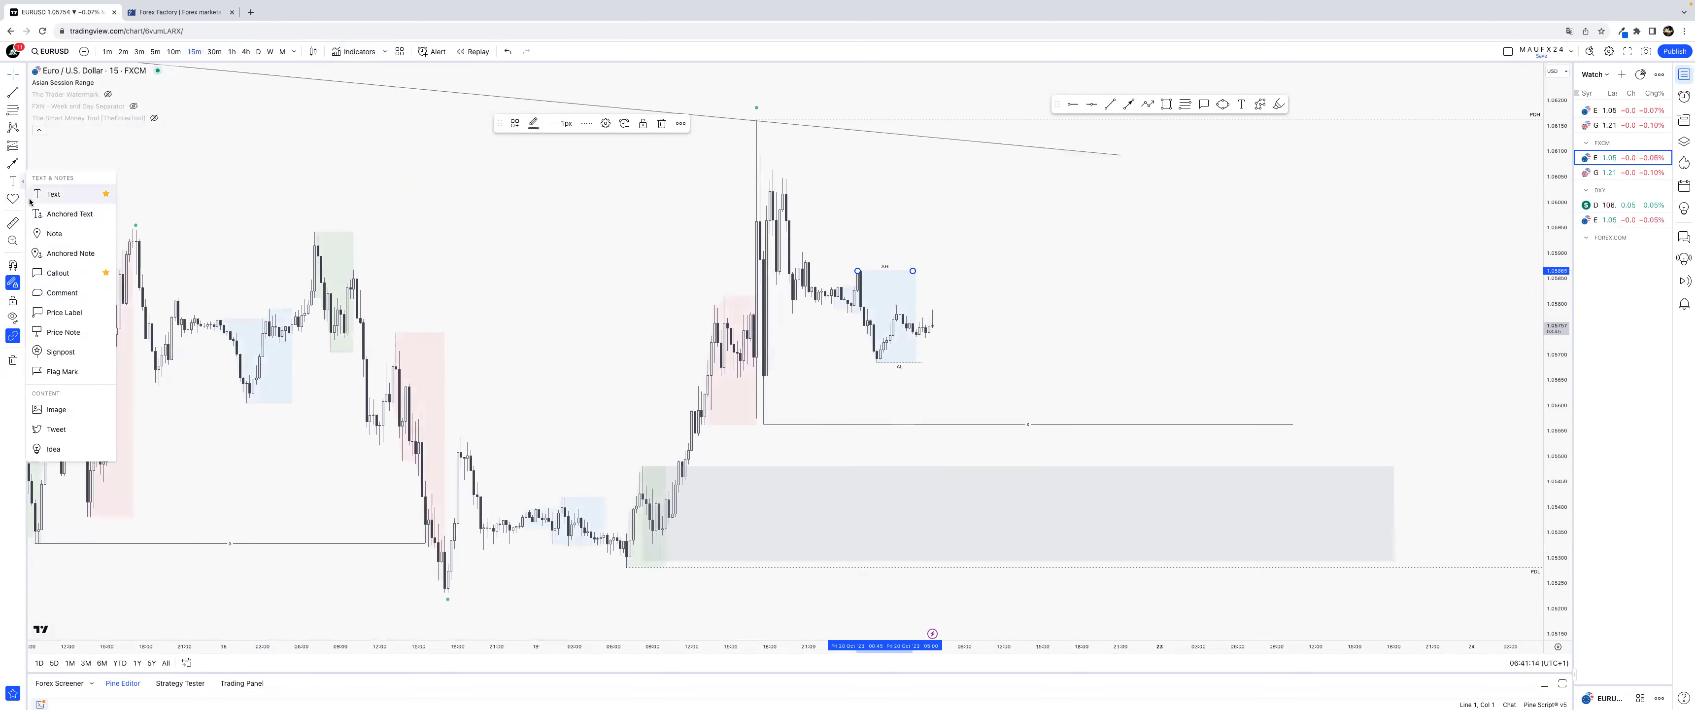
left_click(1168, 104)
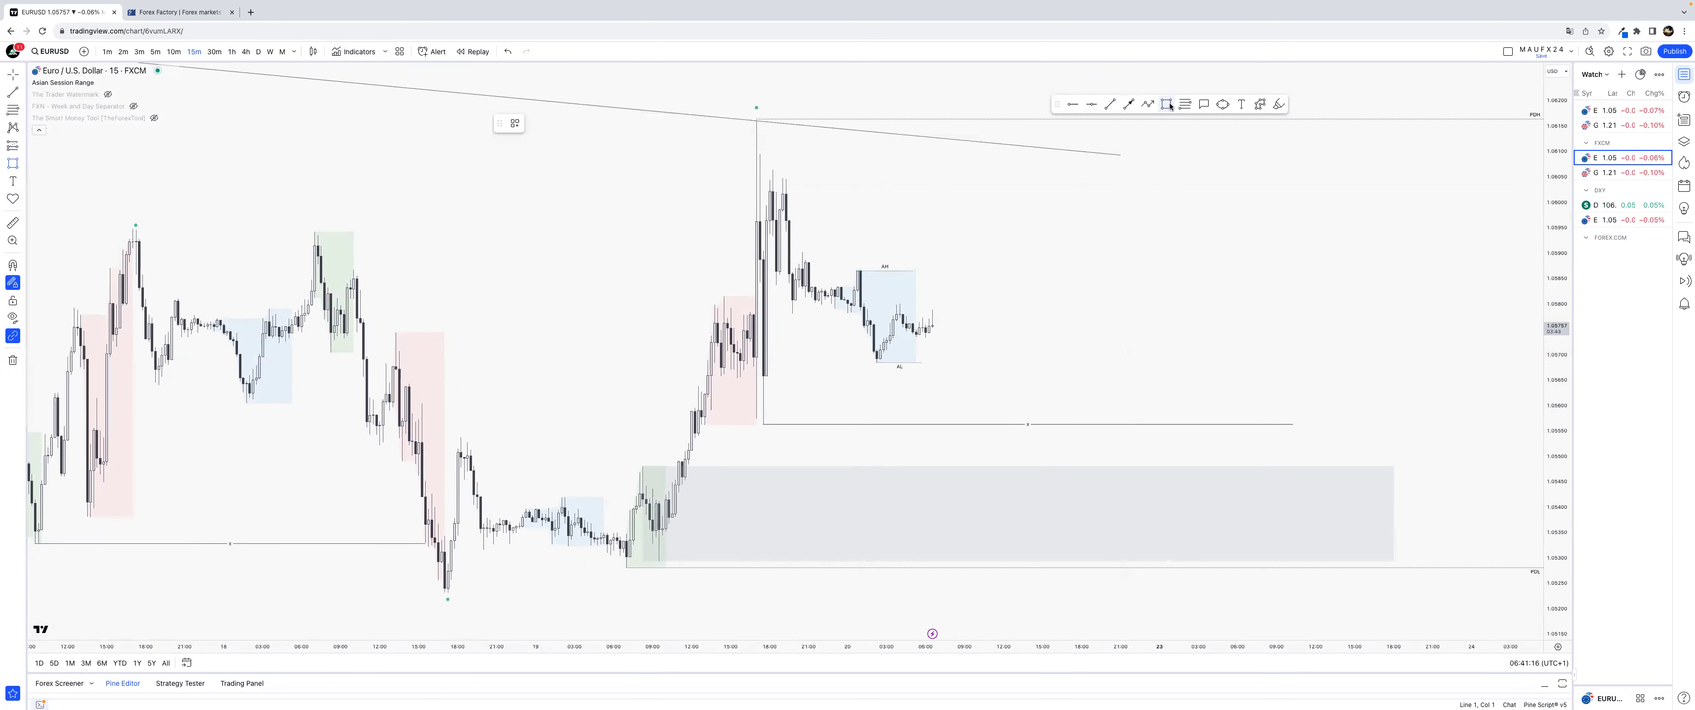
key("super")
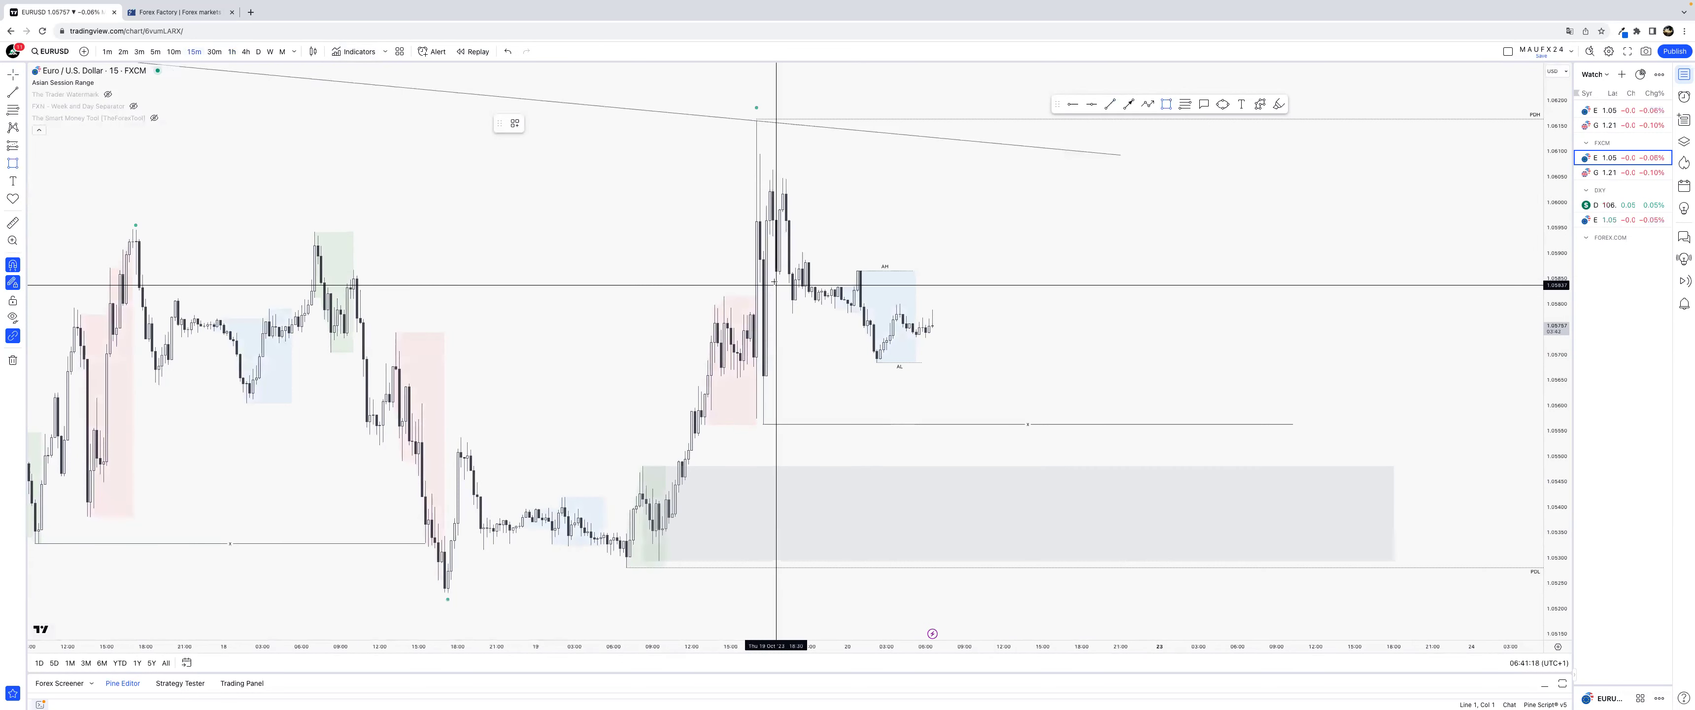
left_click_drag(775, 284, 964, 178)
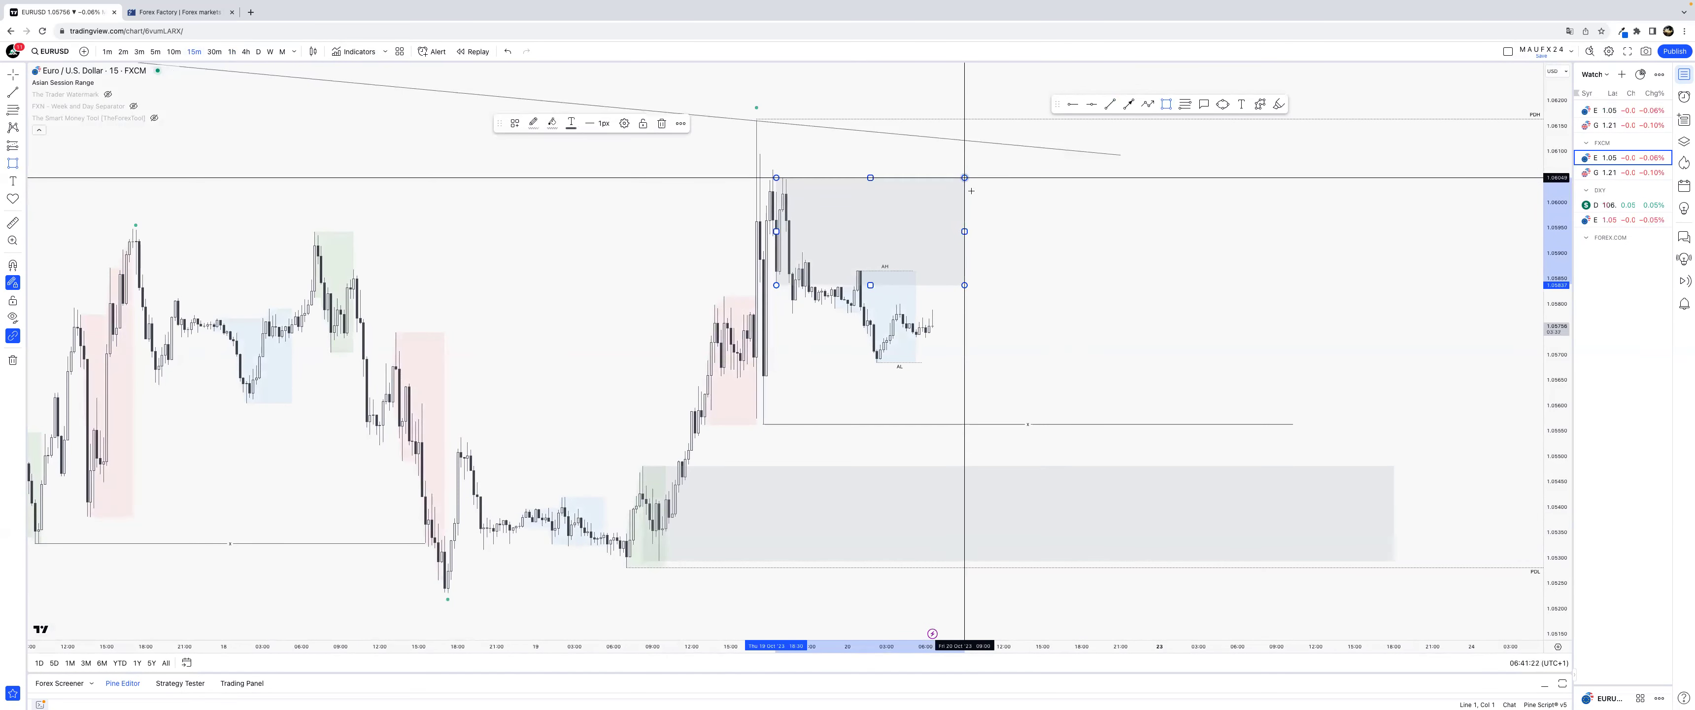
left_click(976, 223)
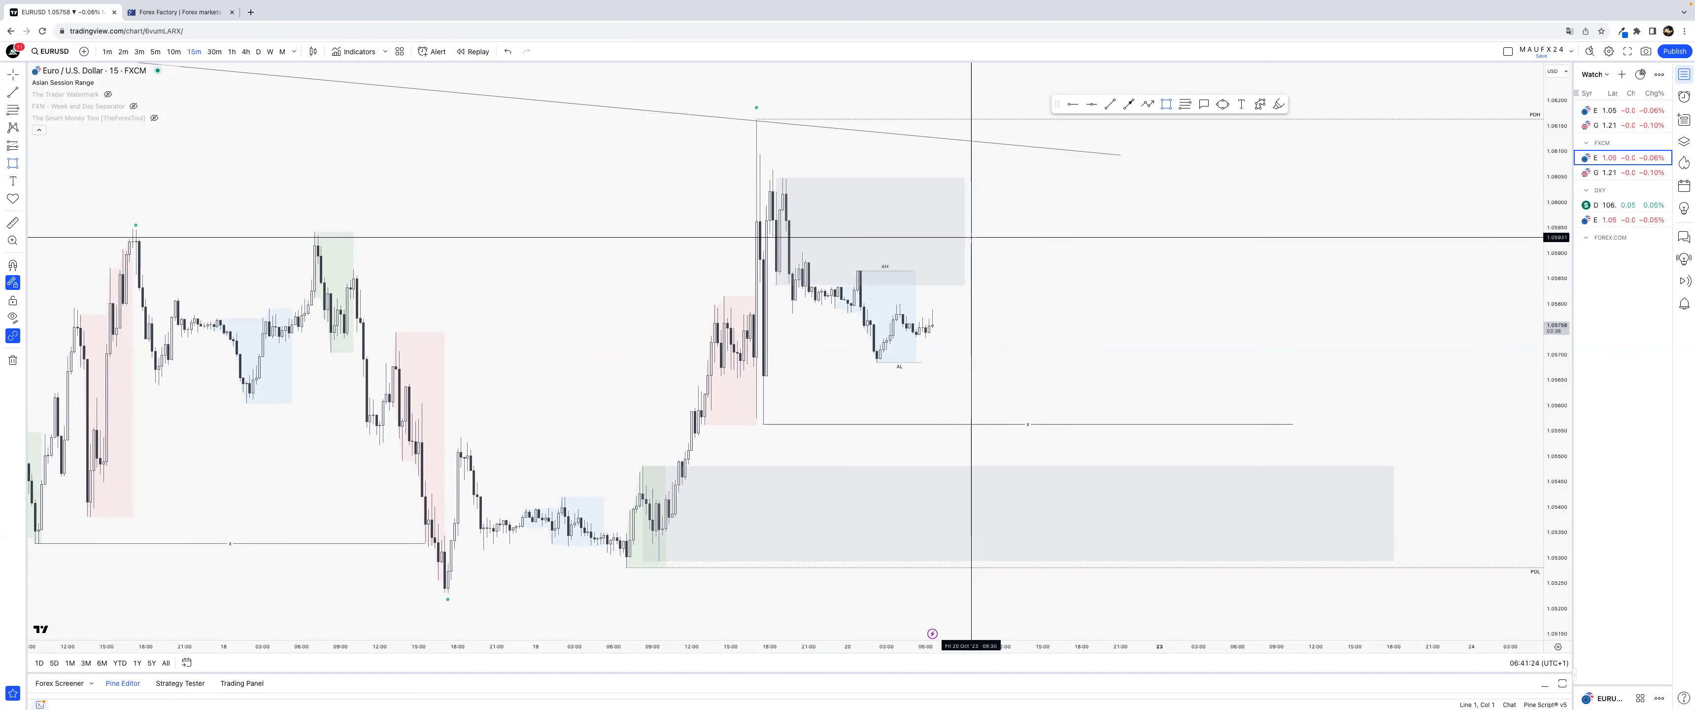
Step: Draw a horizontal line inside the new zone, from the late October 19 swing high to October 20, using the LQ template
scroll(1250, 290, "right", 2)
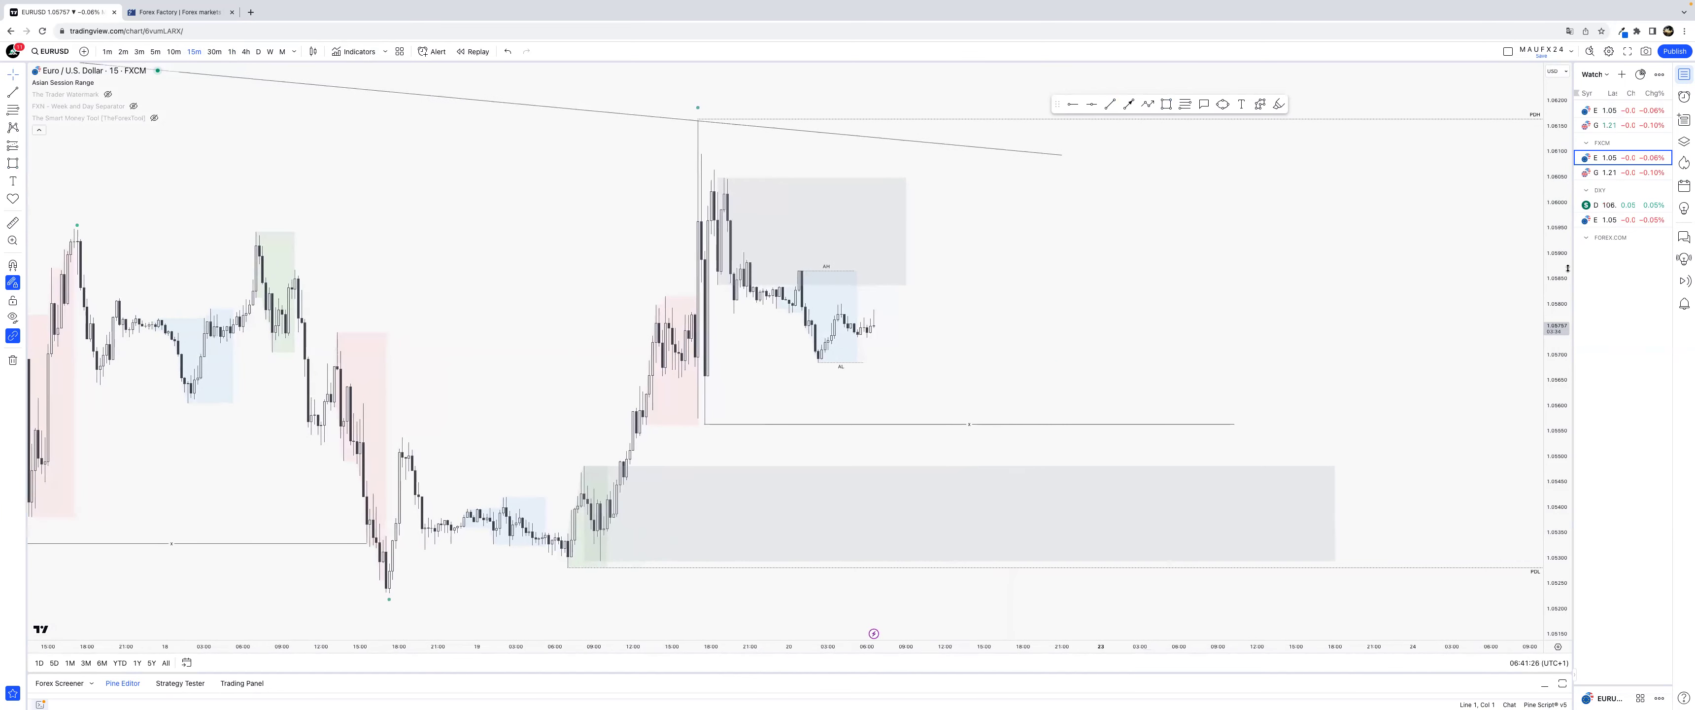
left_click_drag(1568, 269, 1568, 309)
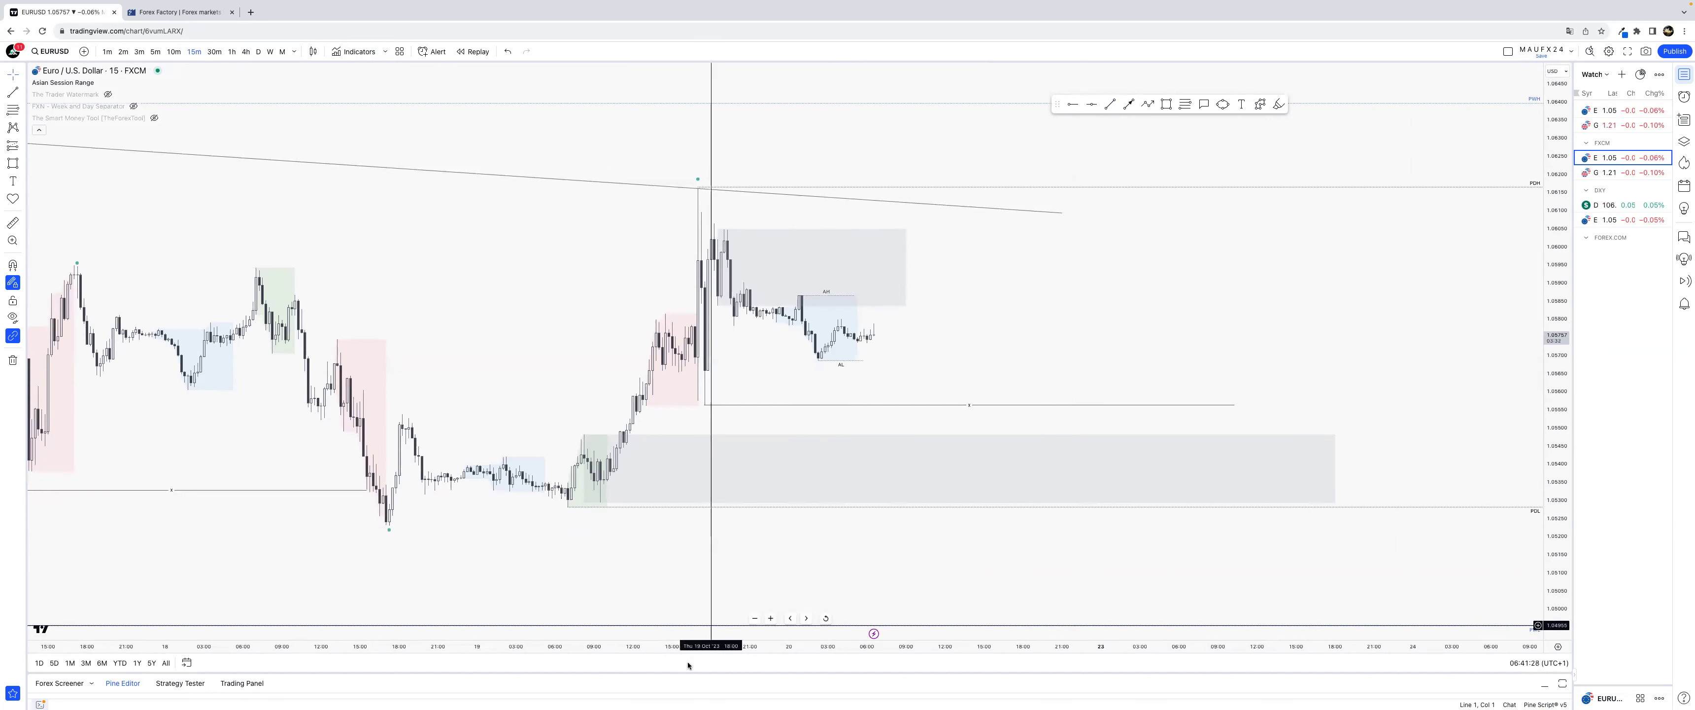
left_click_drag(675, 646, 907, 643)
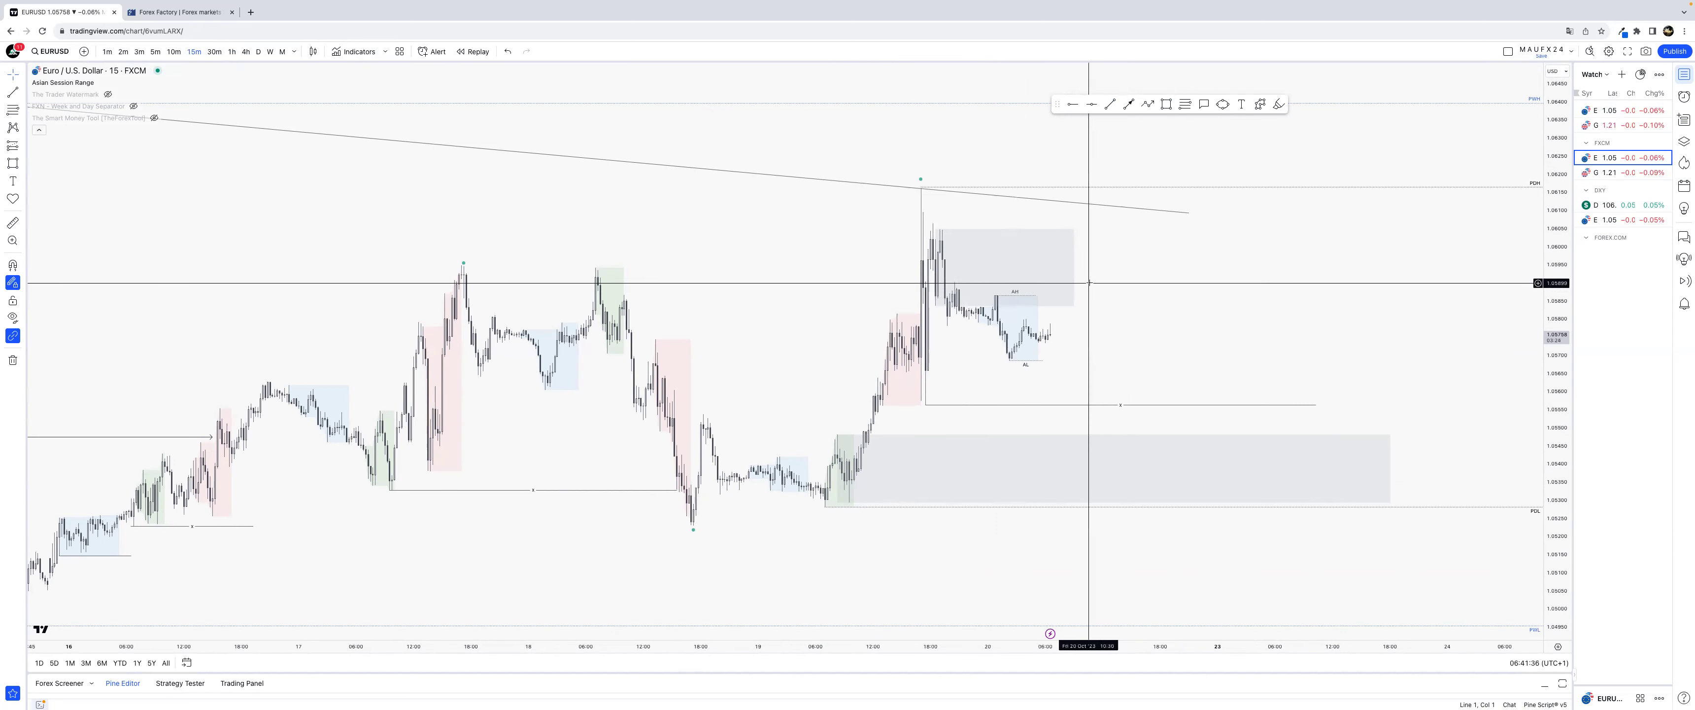
left_click(14, 92)
key("super")
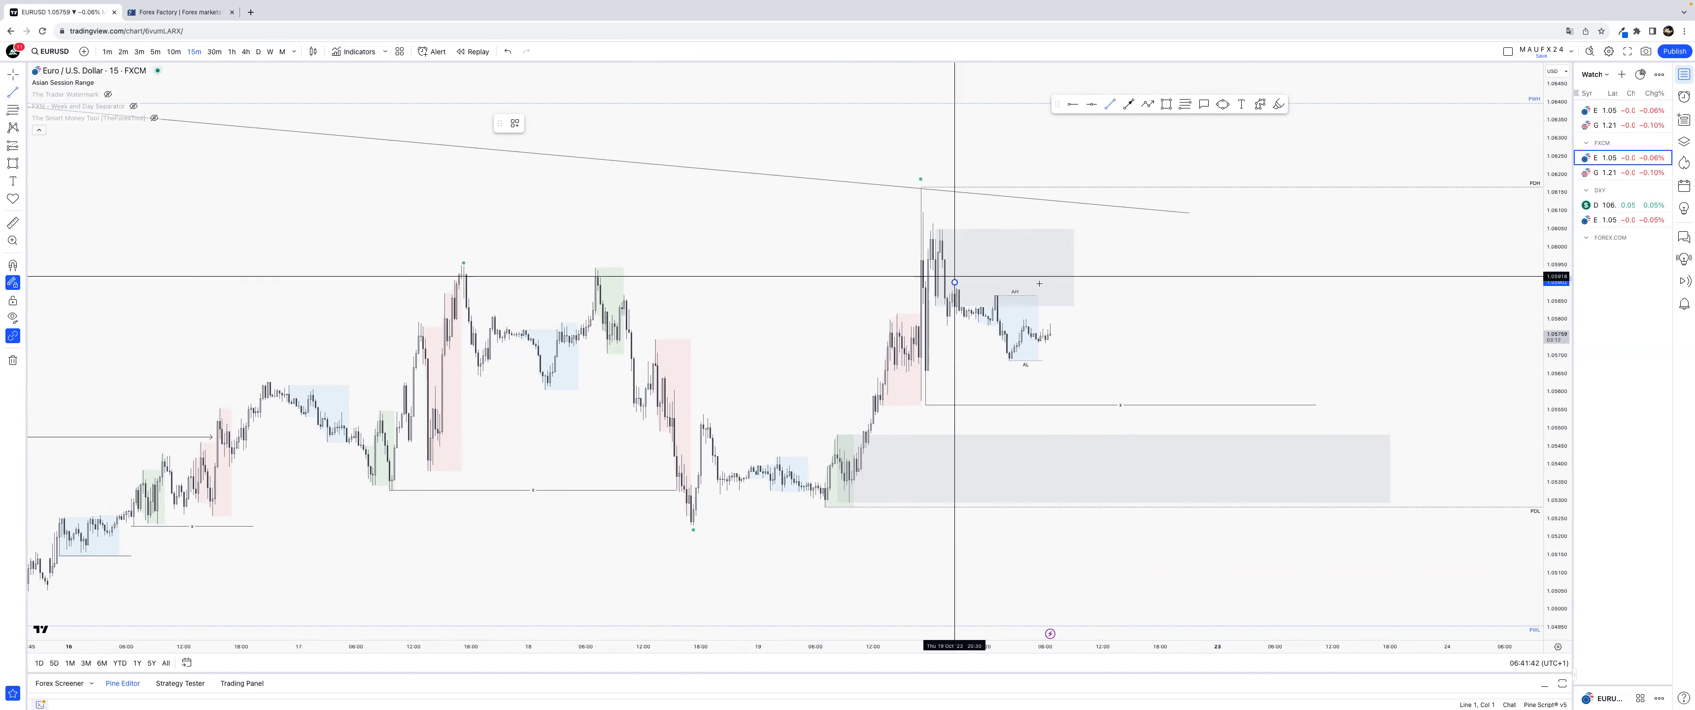
left_click_drag(954, 282, 1067, 282)
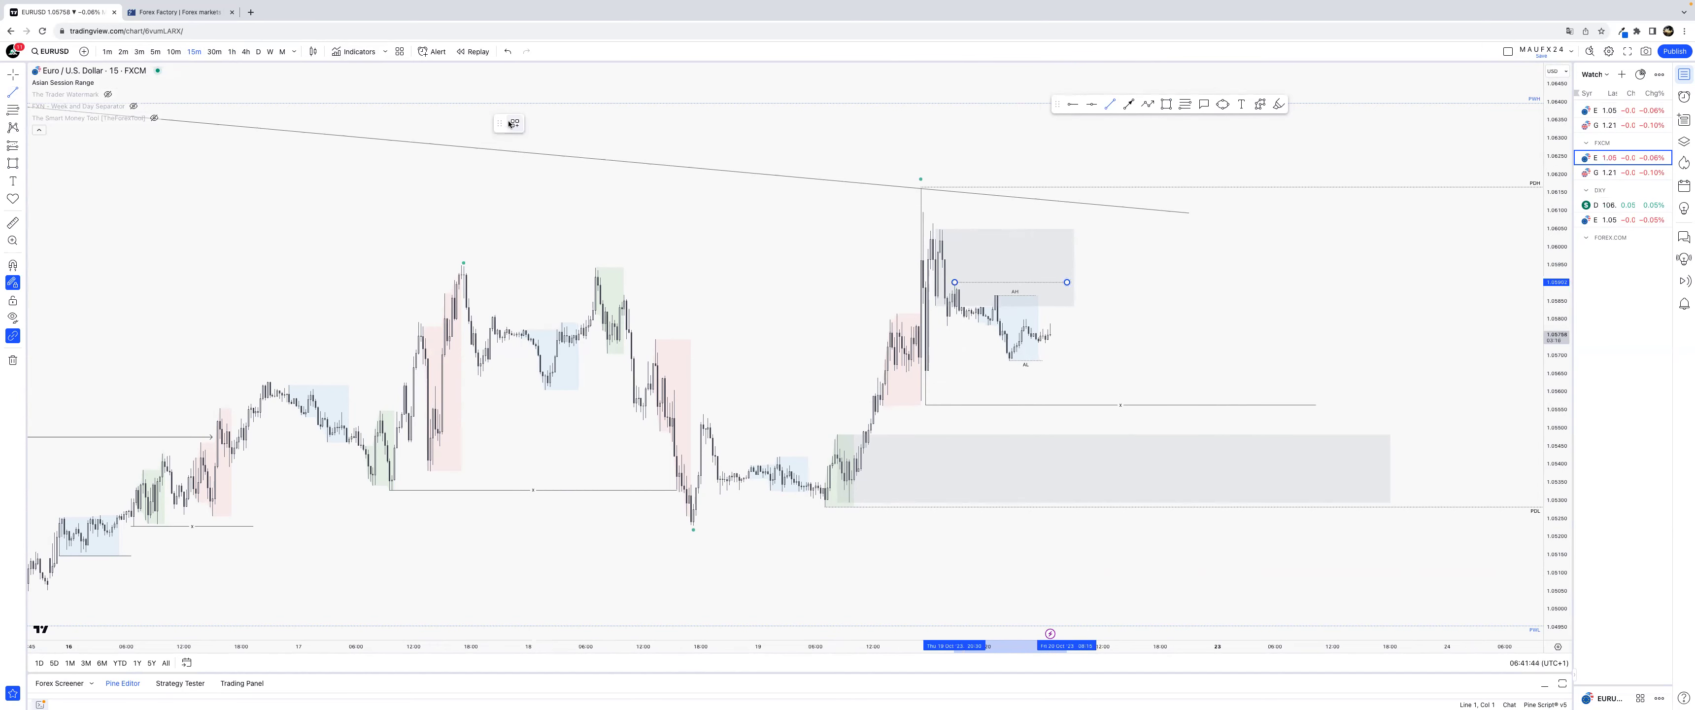
left_click(517, 229)
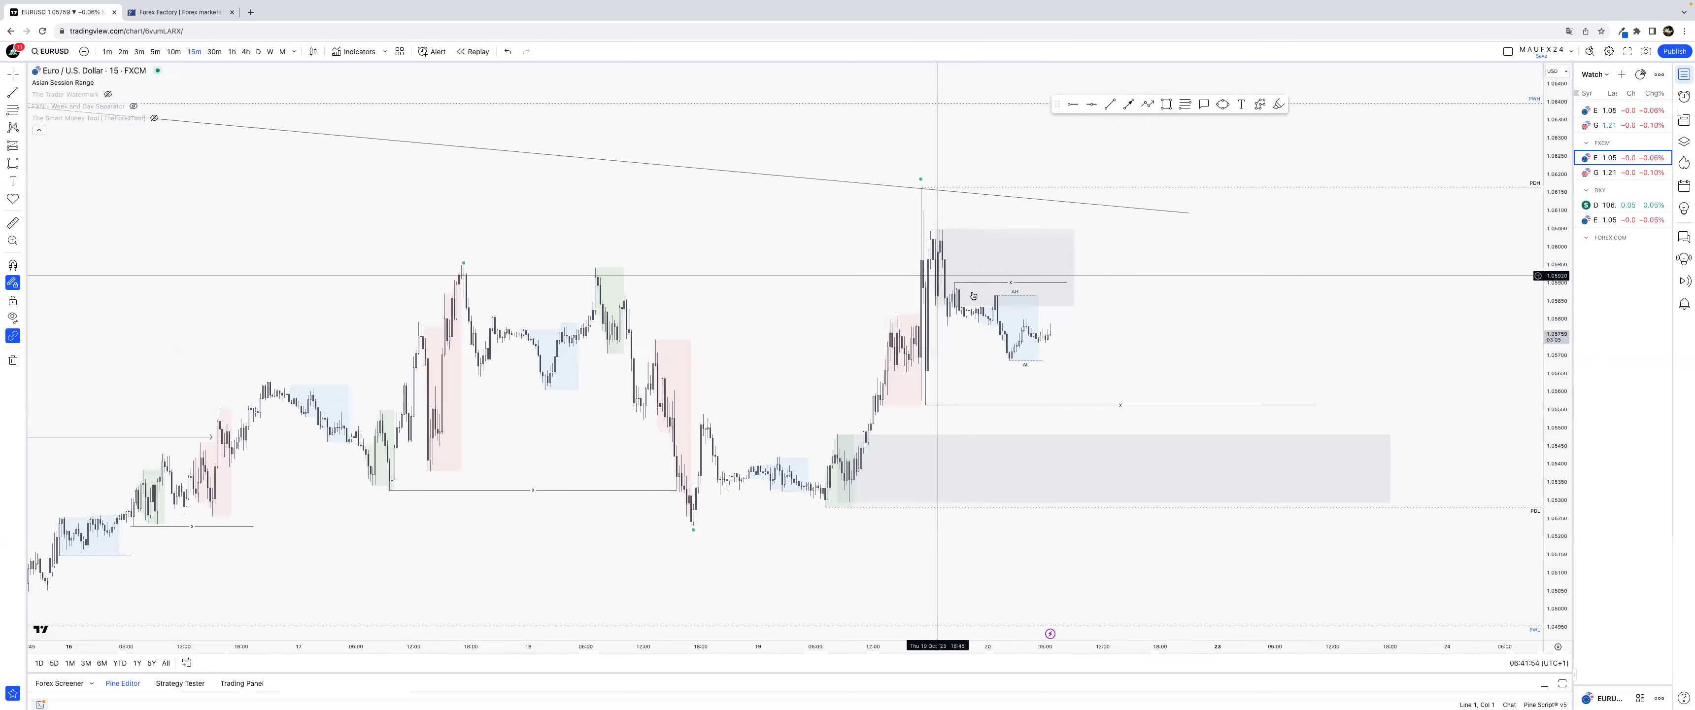
left_click(1063, 273)
left_click(1091, 277)
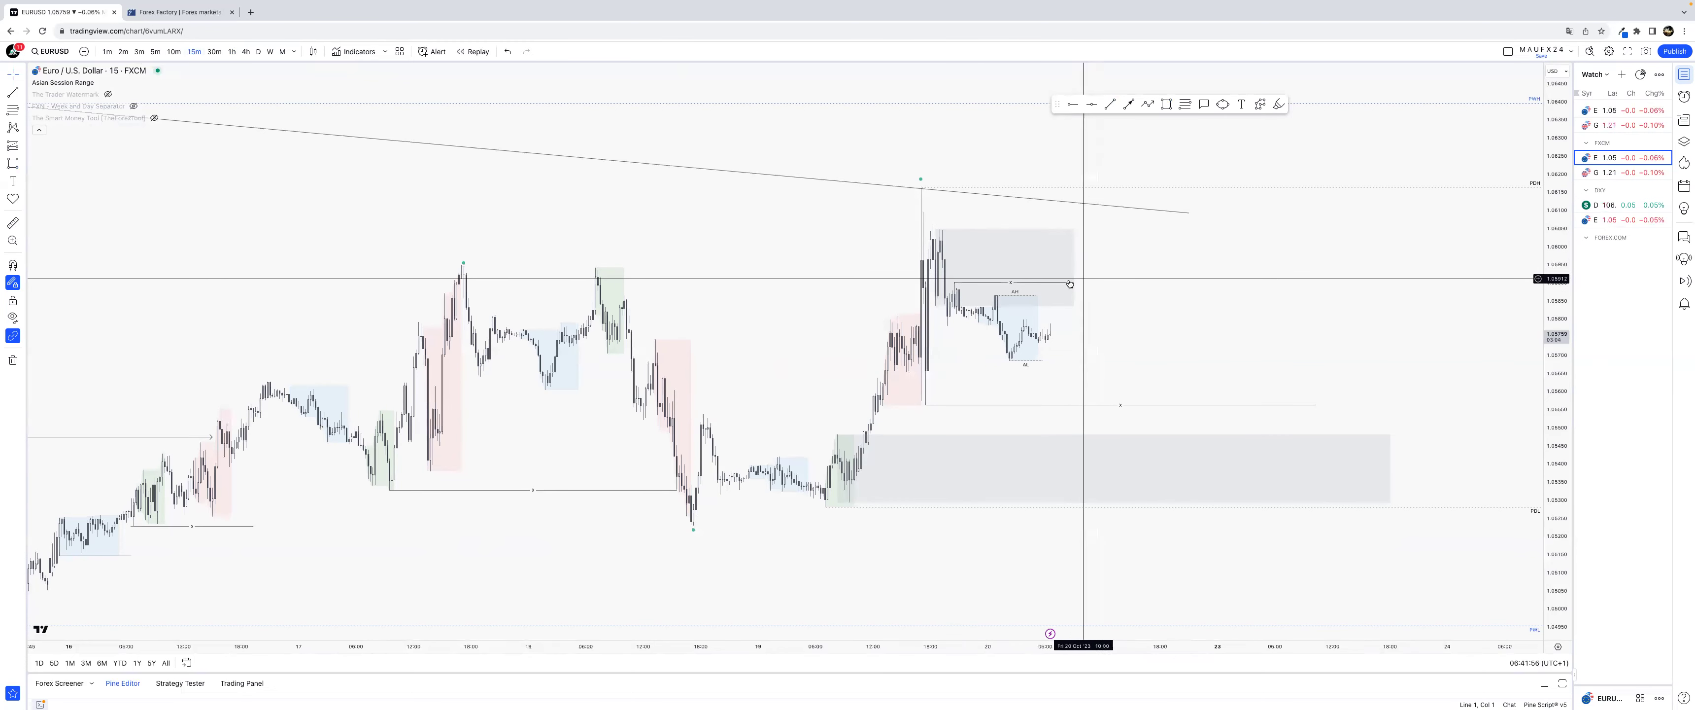
Step: Measure the October 19 highs zone with a Fibonacci retracement and draw a horizontal line at its midpoint using the 50% template
left_click(18, 112)
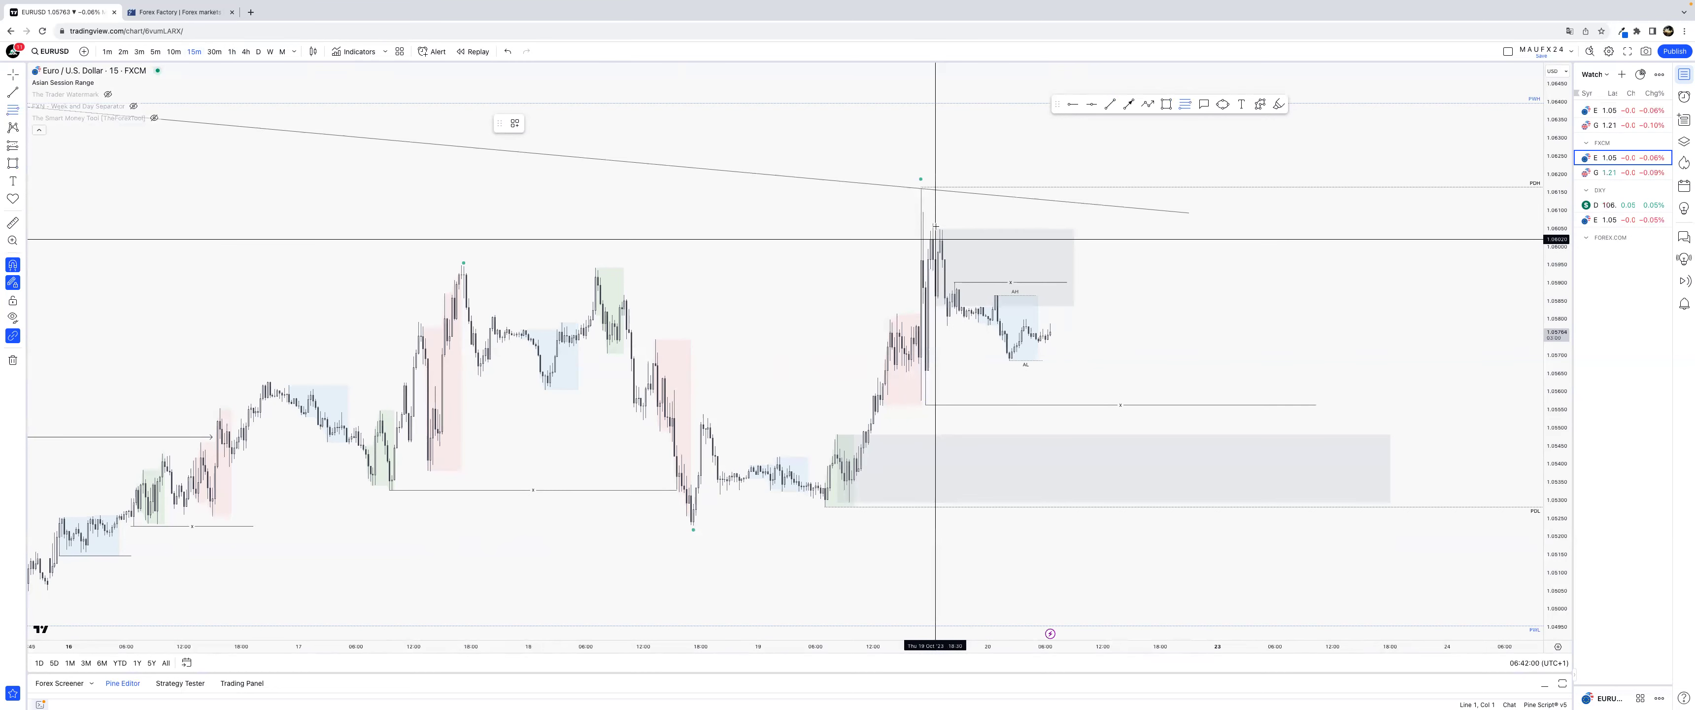
left_click_drag(940, 229, 1078, 305)
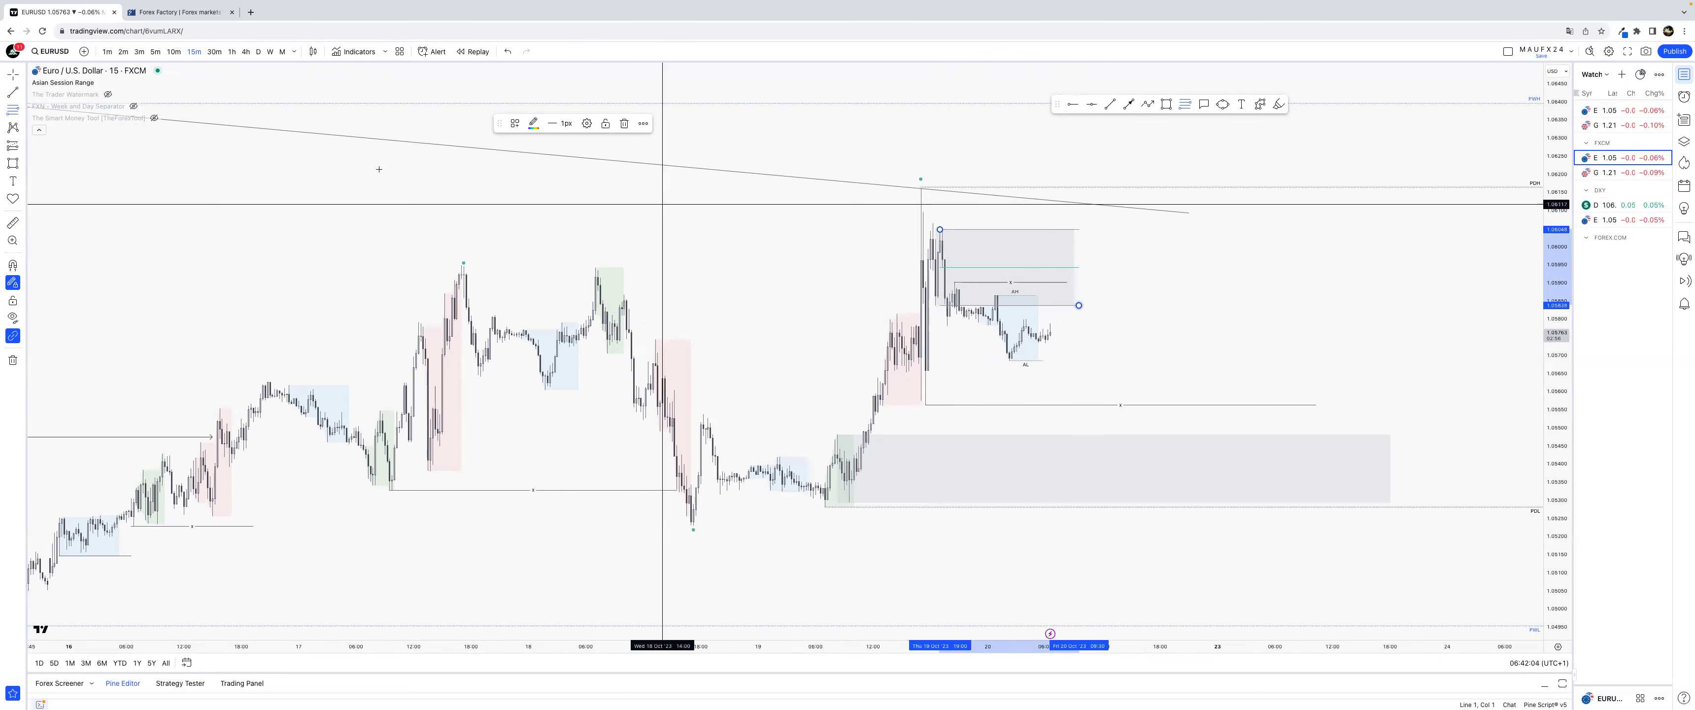
key("Escape")
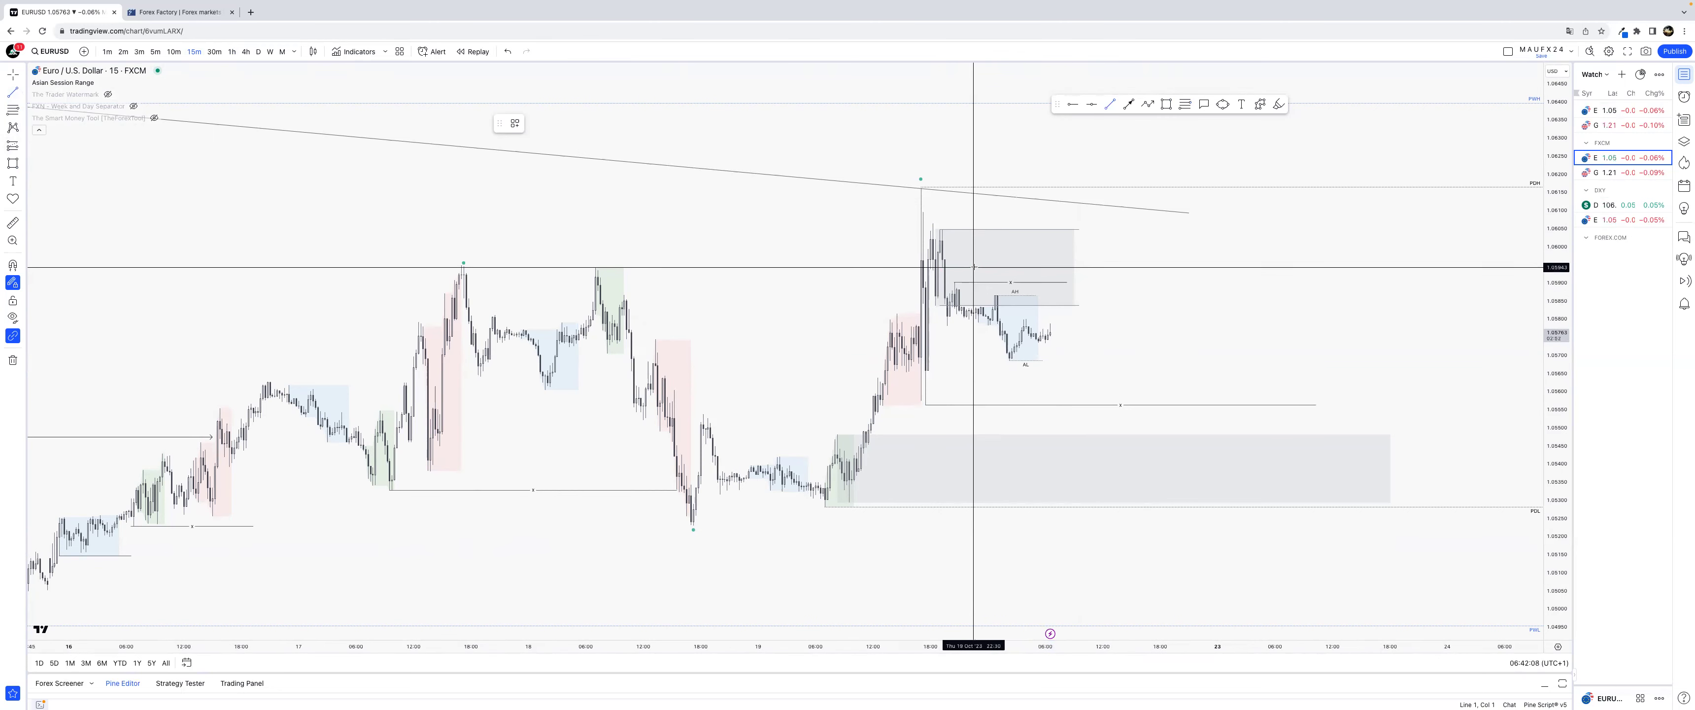
left_click(1060, 267)
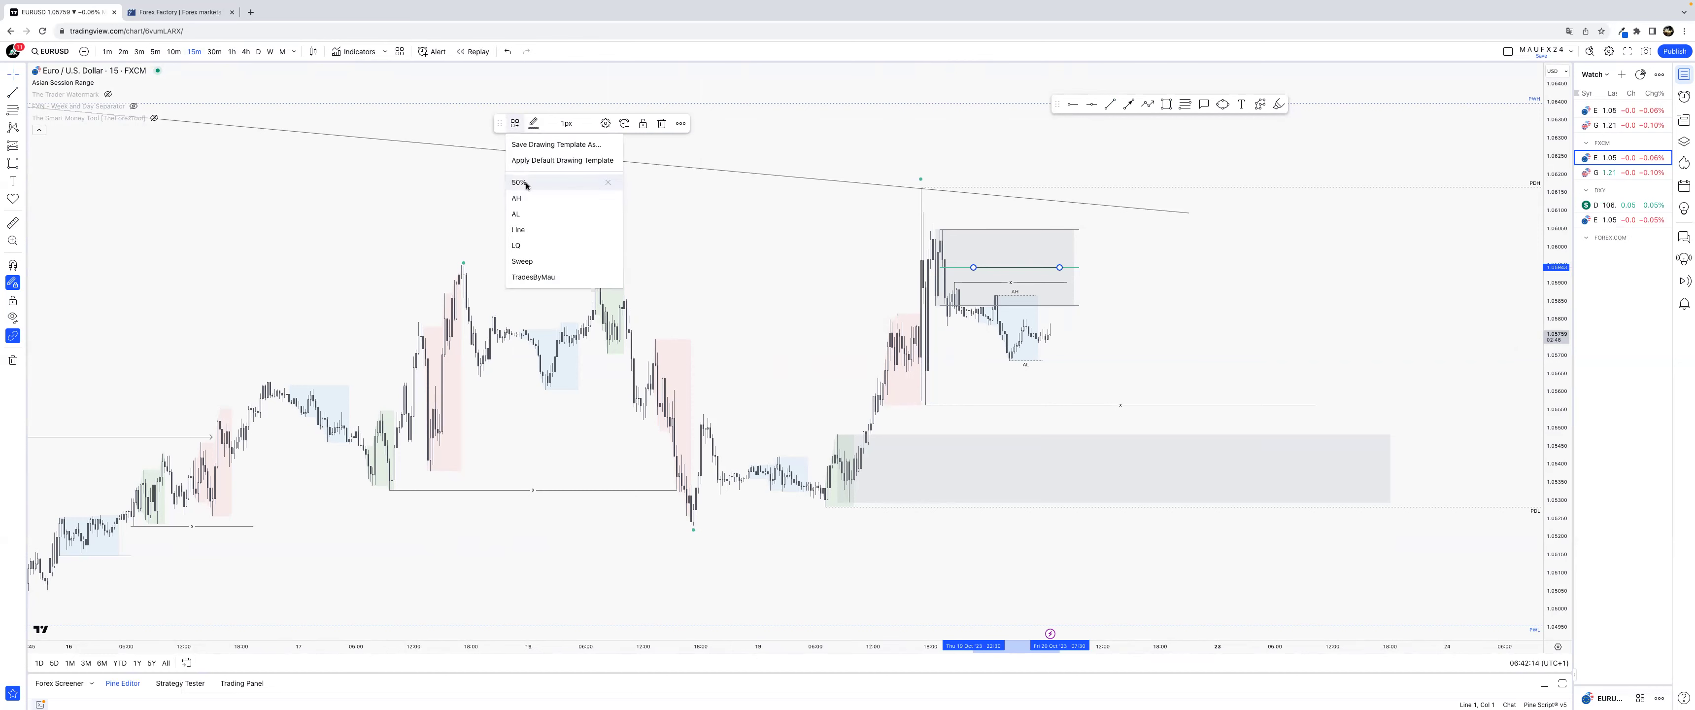
left_click(527, 185)
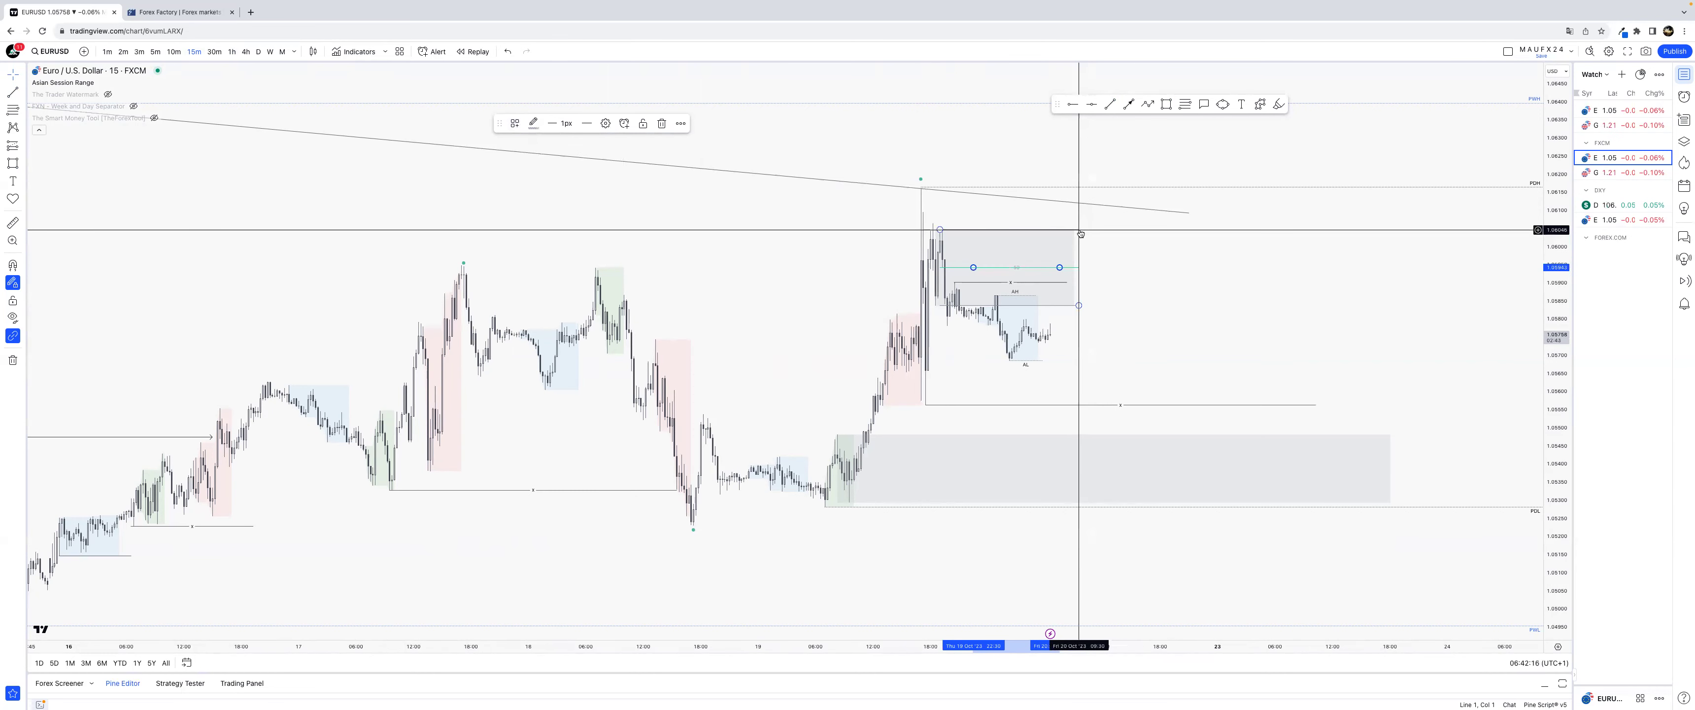
Step: Delete the helper retracement and move the start of the 50% line slightly earlier on October 19
left_click(973, 267, "shift")
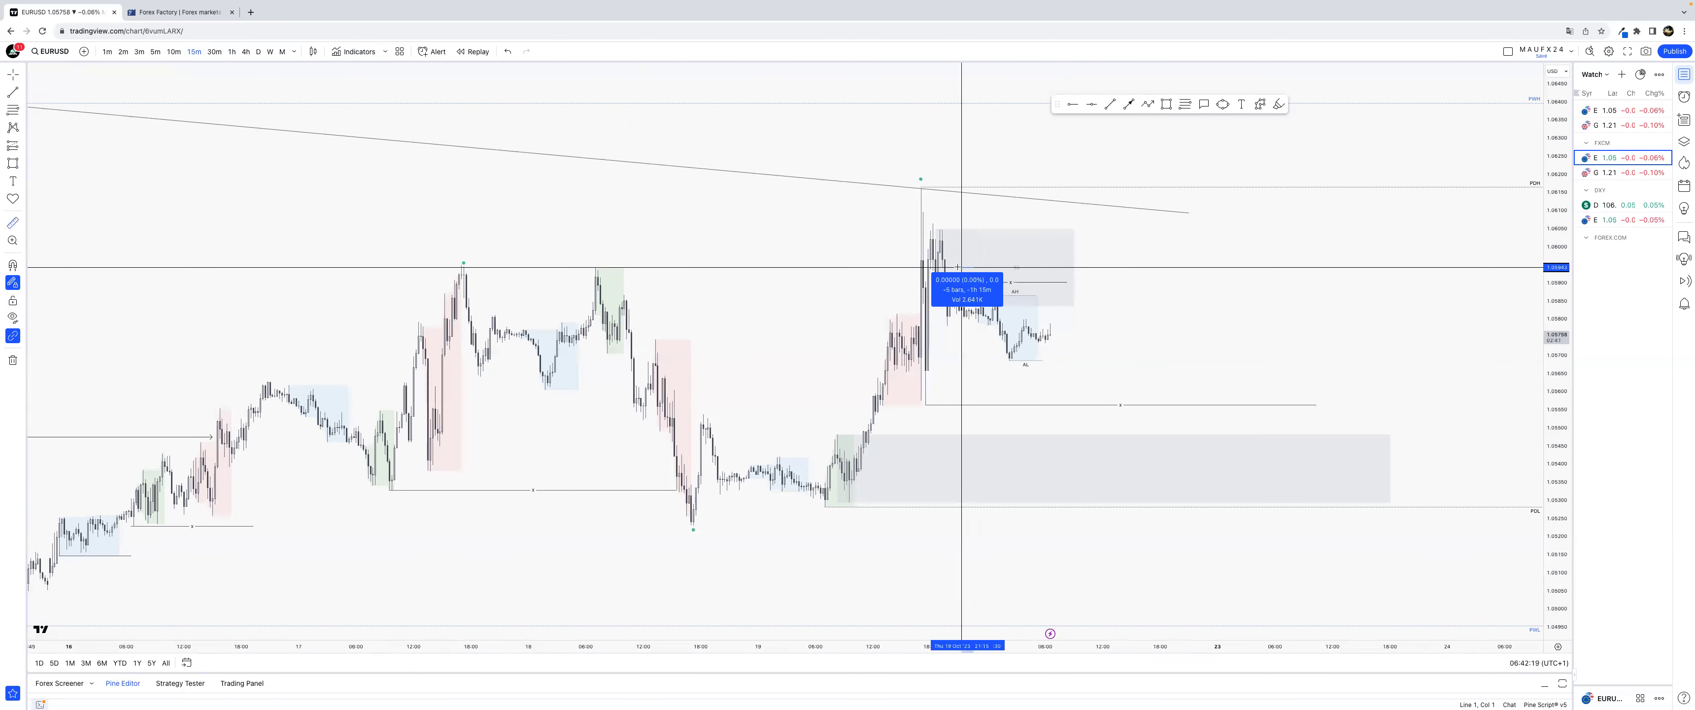
left_click(973, 267)
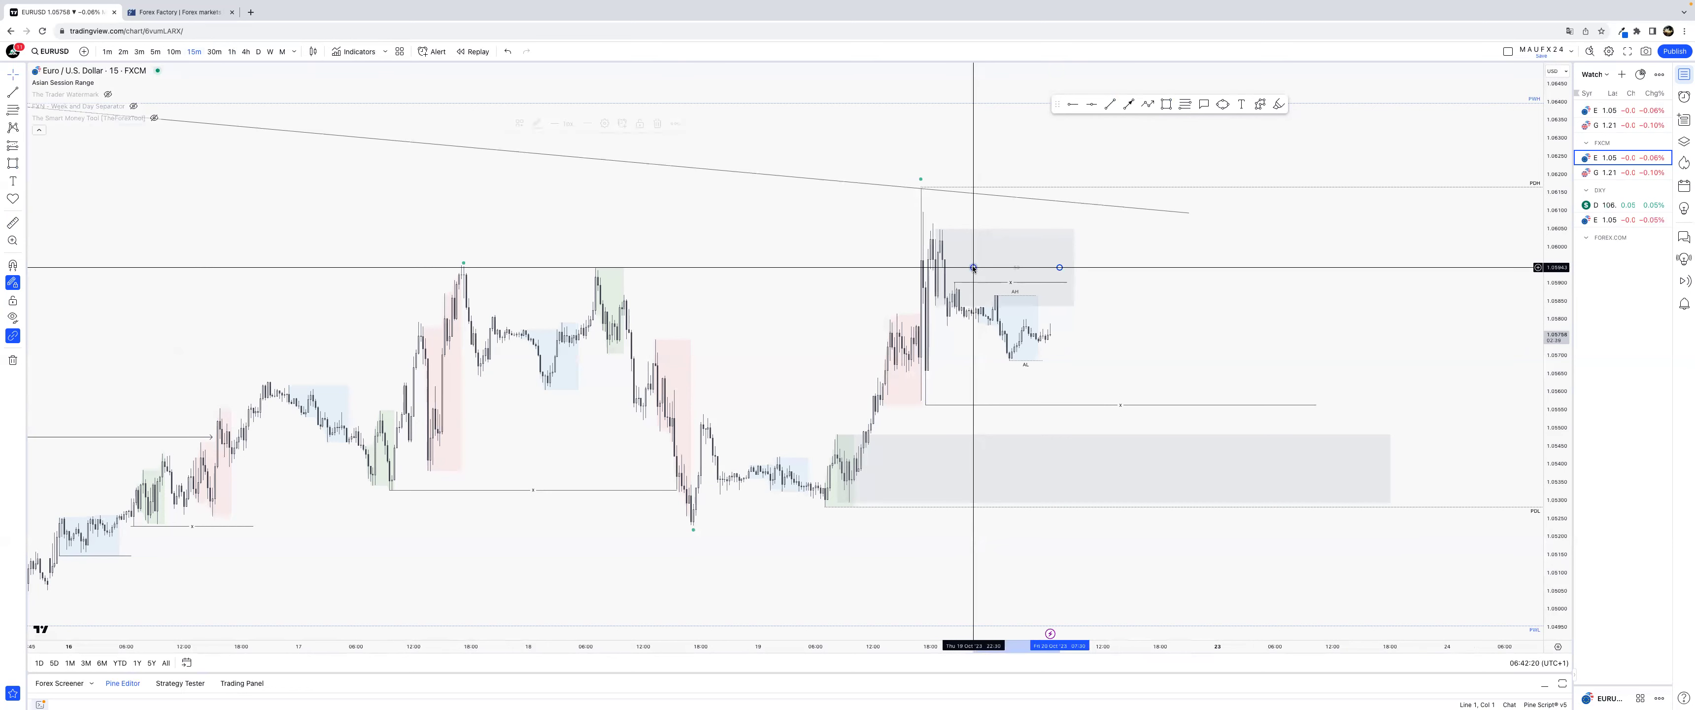
left_click_drag(957, 269, 958, 267)
left_click(861, 267)
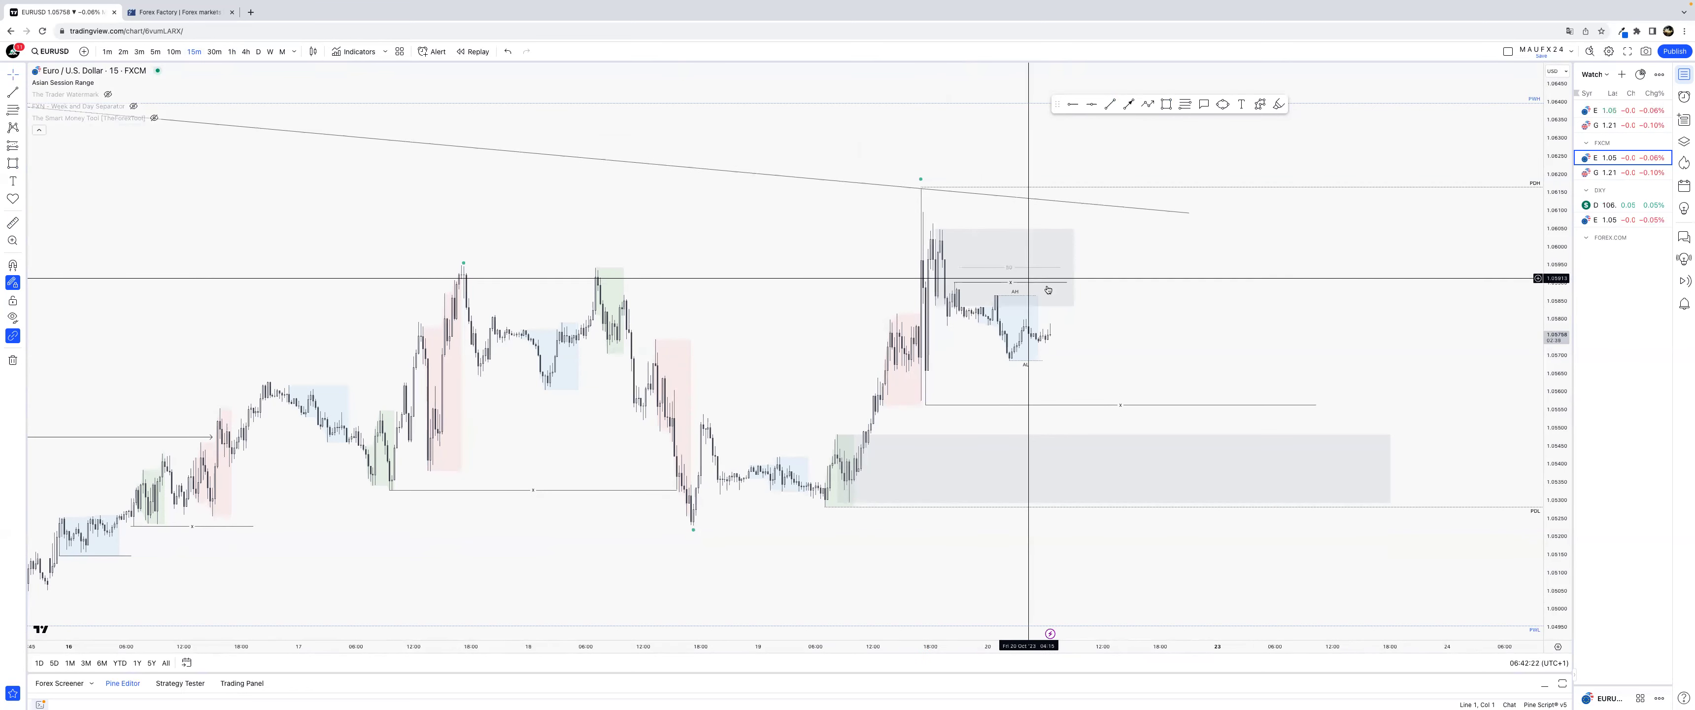
Step: Examine the EURUSD swings, zones and liquidity lines on the 1-hour chart back to late September
left_click(233, 52)
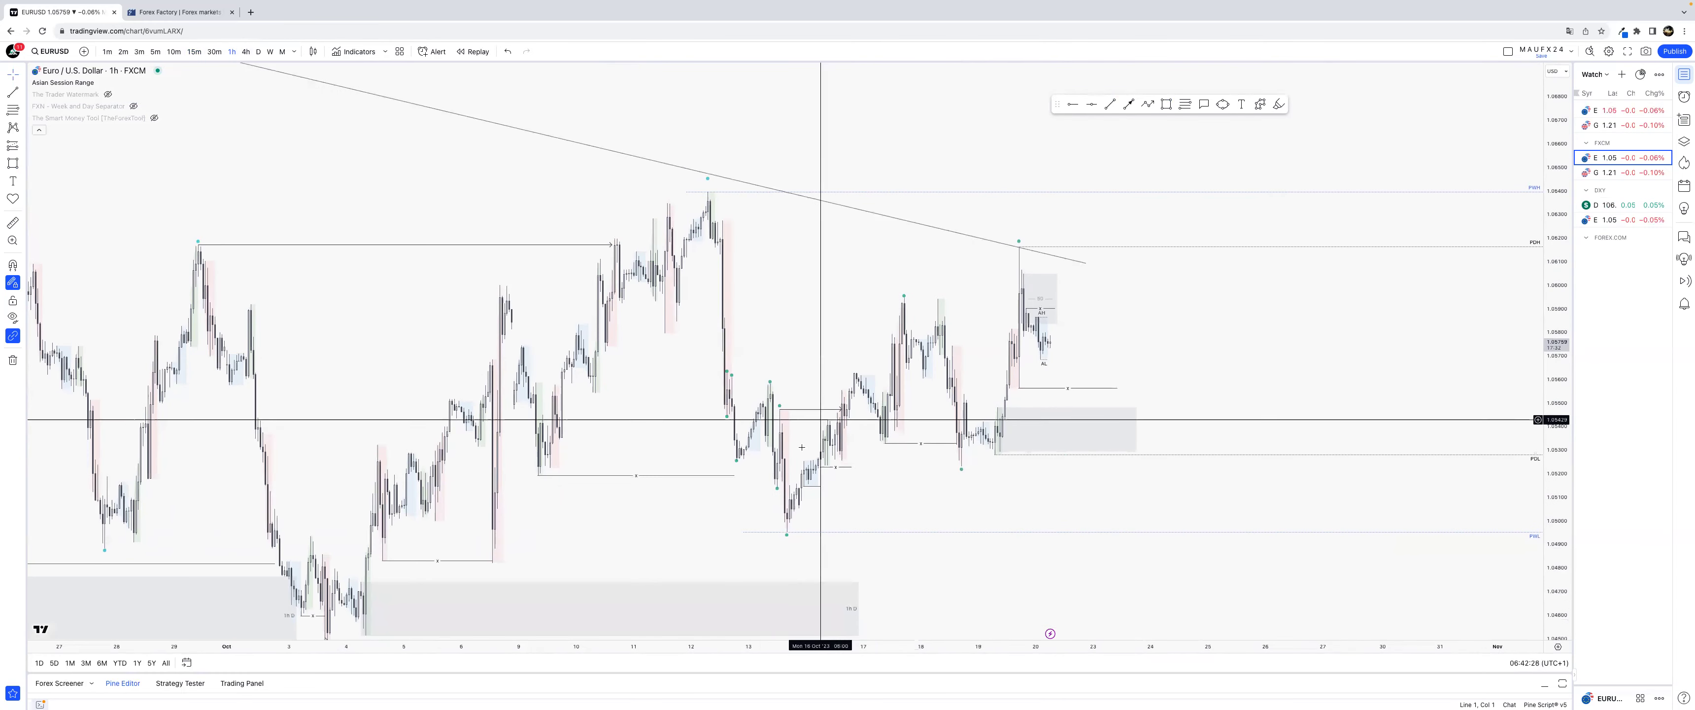
left_click_drag(802, 447, 855, 408)
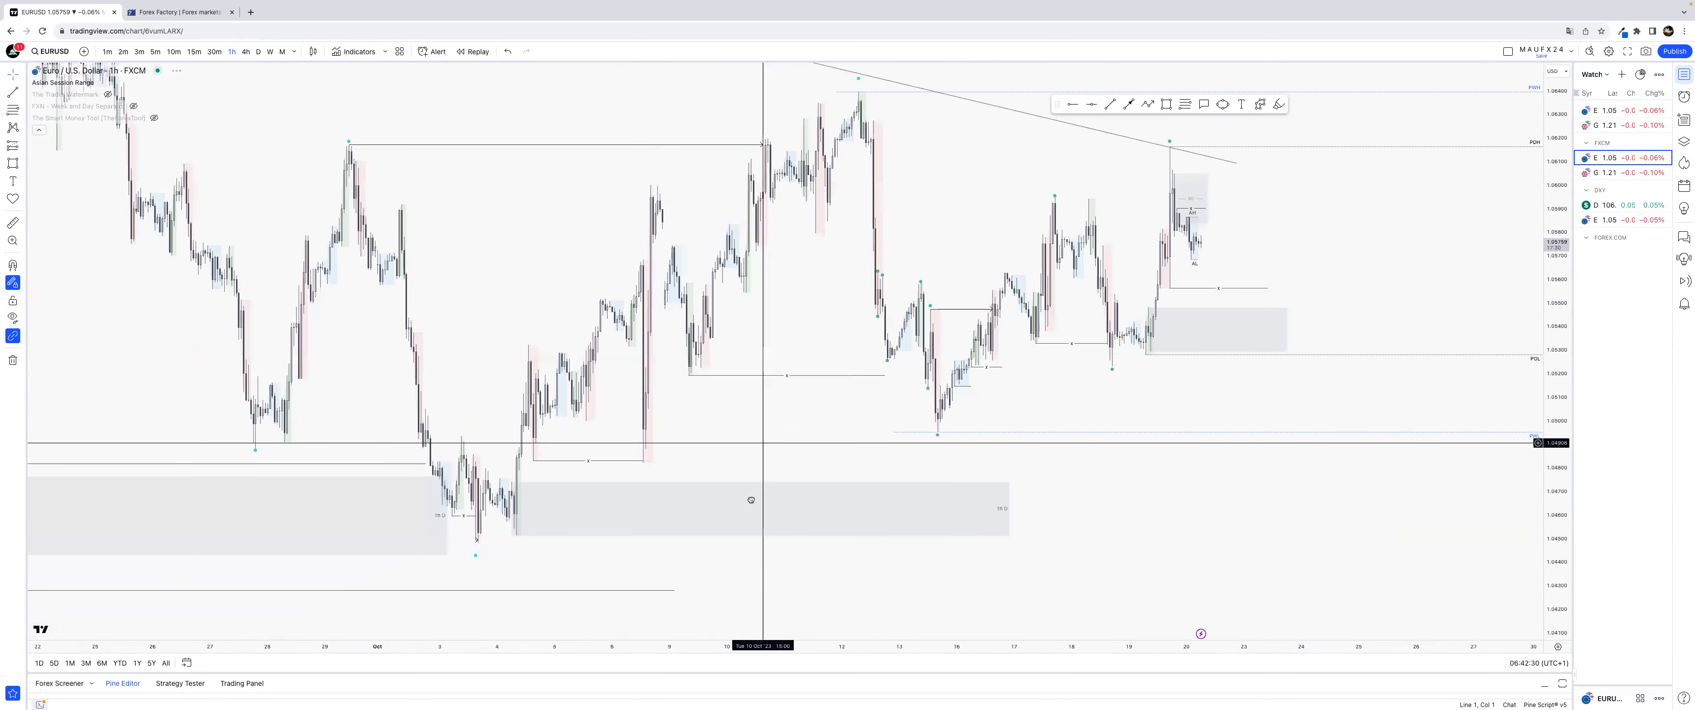
left_click_drag(751, 500, 739, 554)
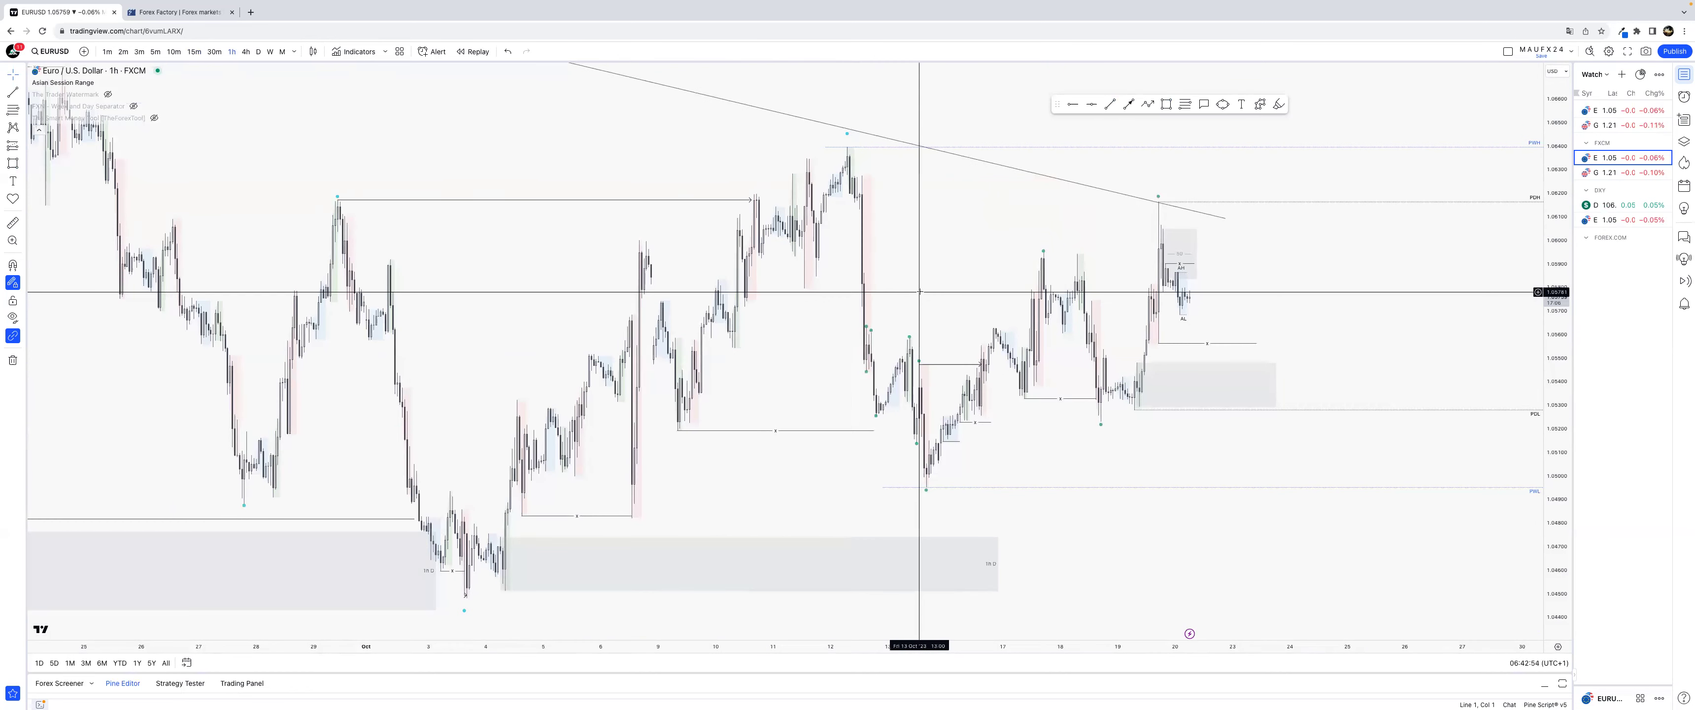
Step: On the 15-minute chart, add a text label inside the large lower October 19 zone and inside the upper zone at the highs
left_click(194, 51)
scroll(799, 452, "right", 3)
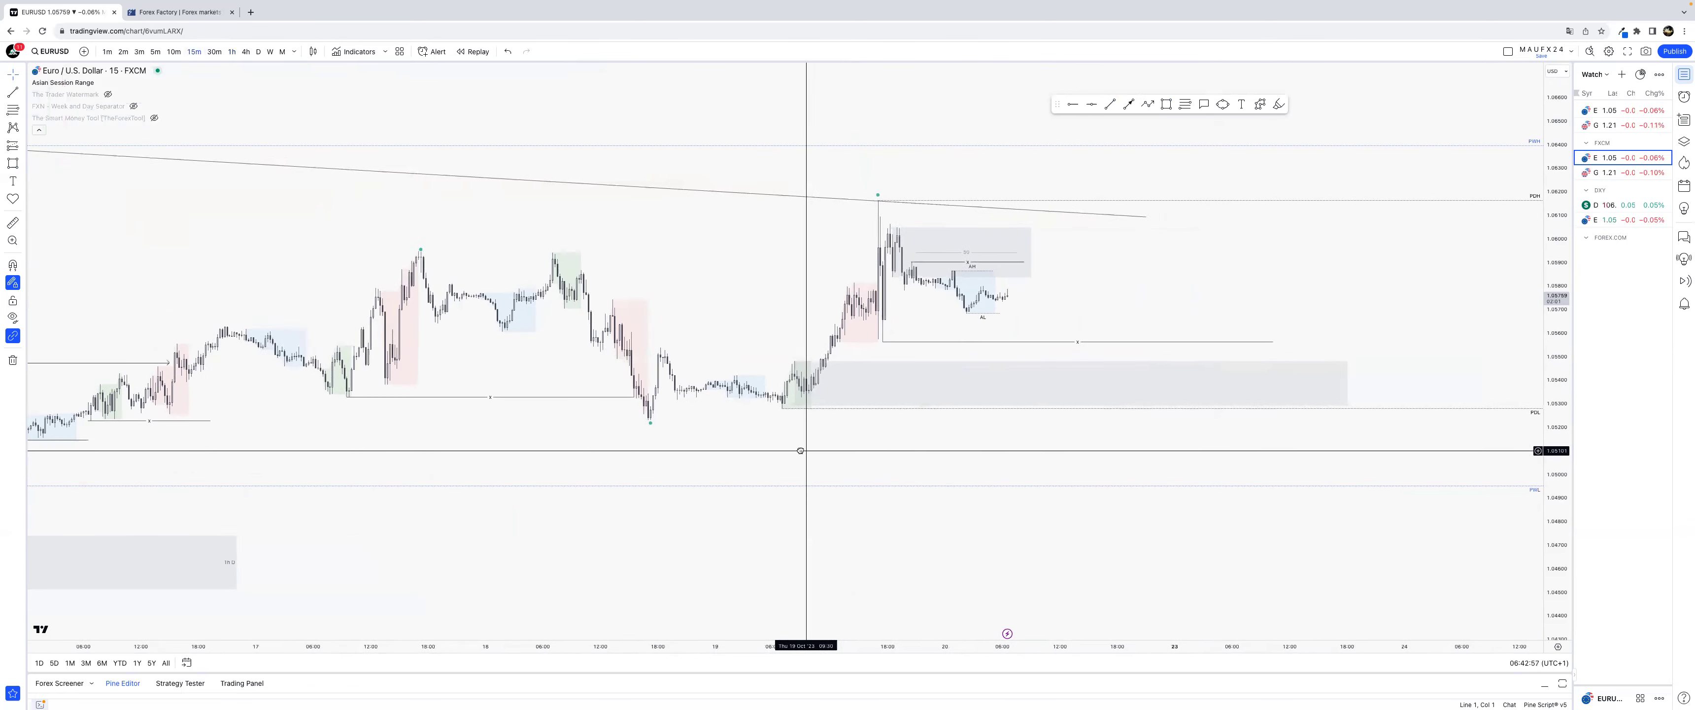
double_click(1342, 382)
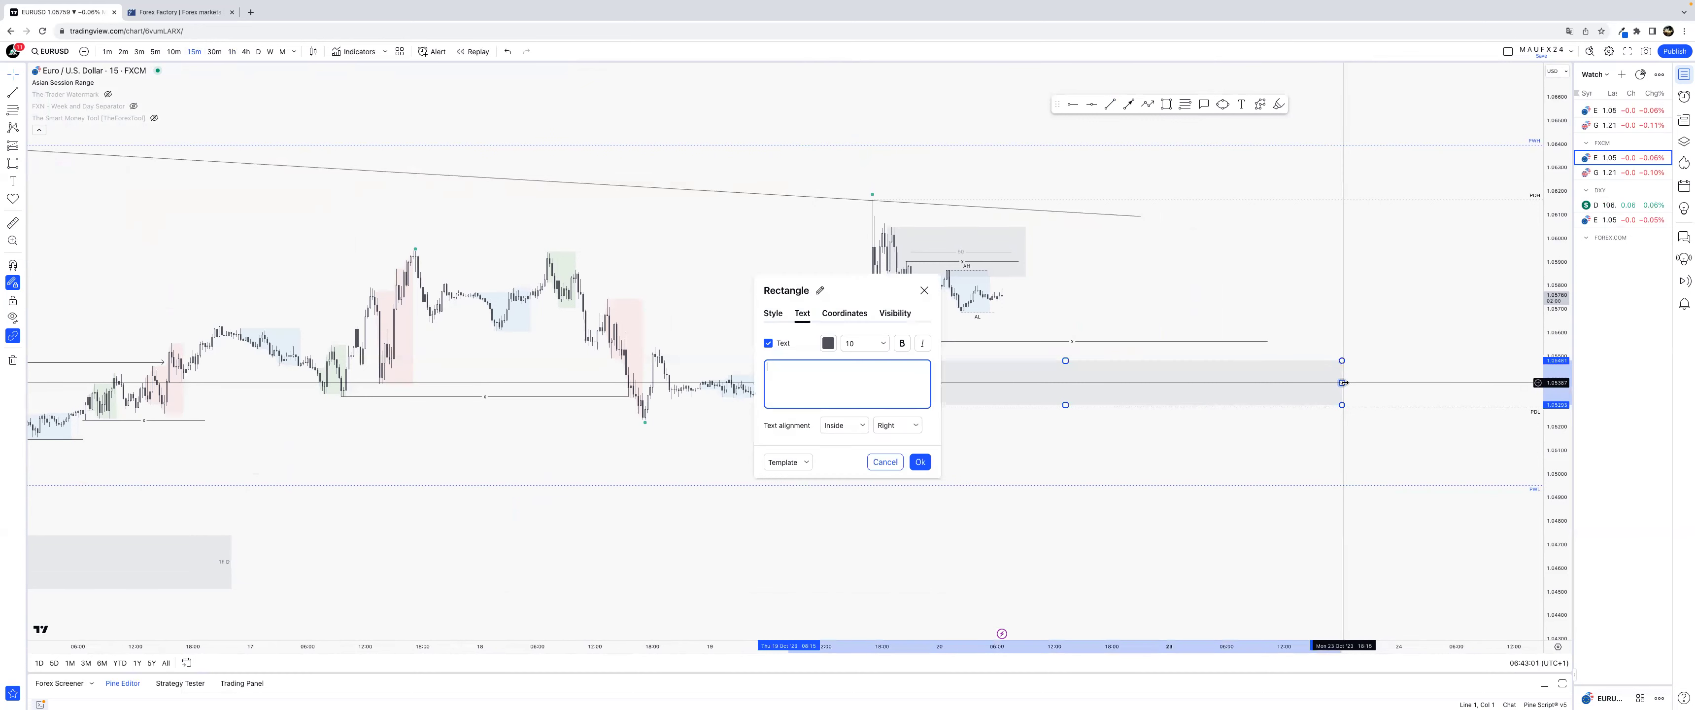
left_click(920, 461)
double_click(1027, 251)
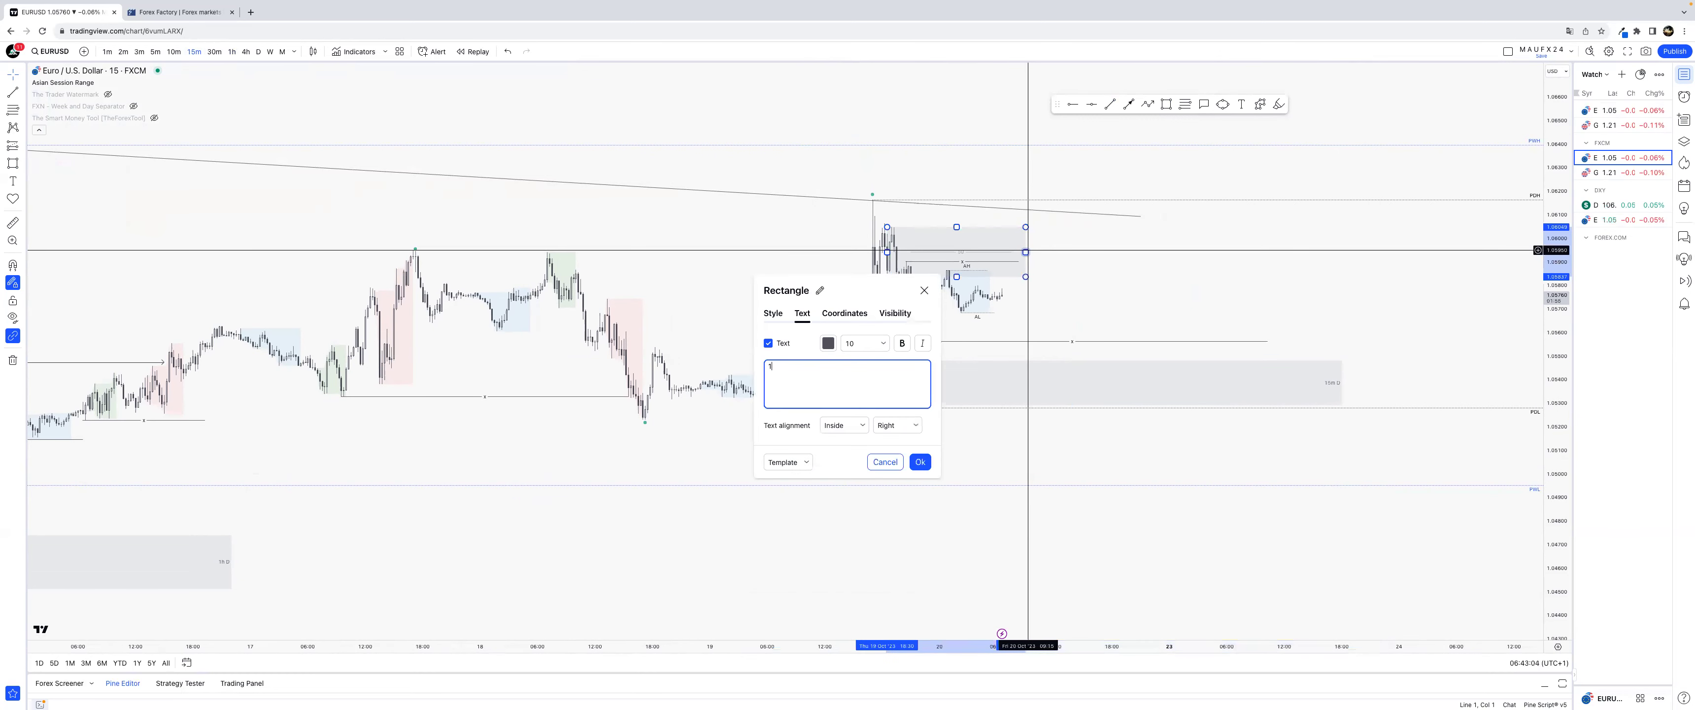
left_click(920, 461)
Step: Draw a rectangle over the upper half of the highs zone, down to the 50% line and extended to the morning of October 20
left_click_drag(1553, 333, 1551, 241)
left_click_drag(1467, 238, 1453, 366)
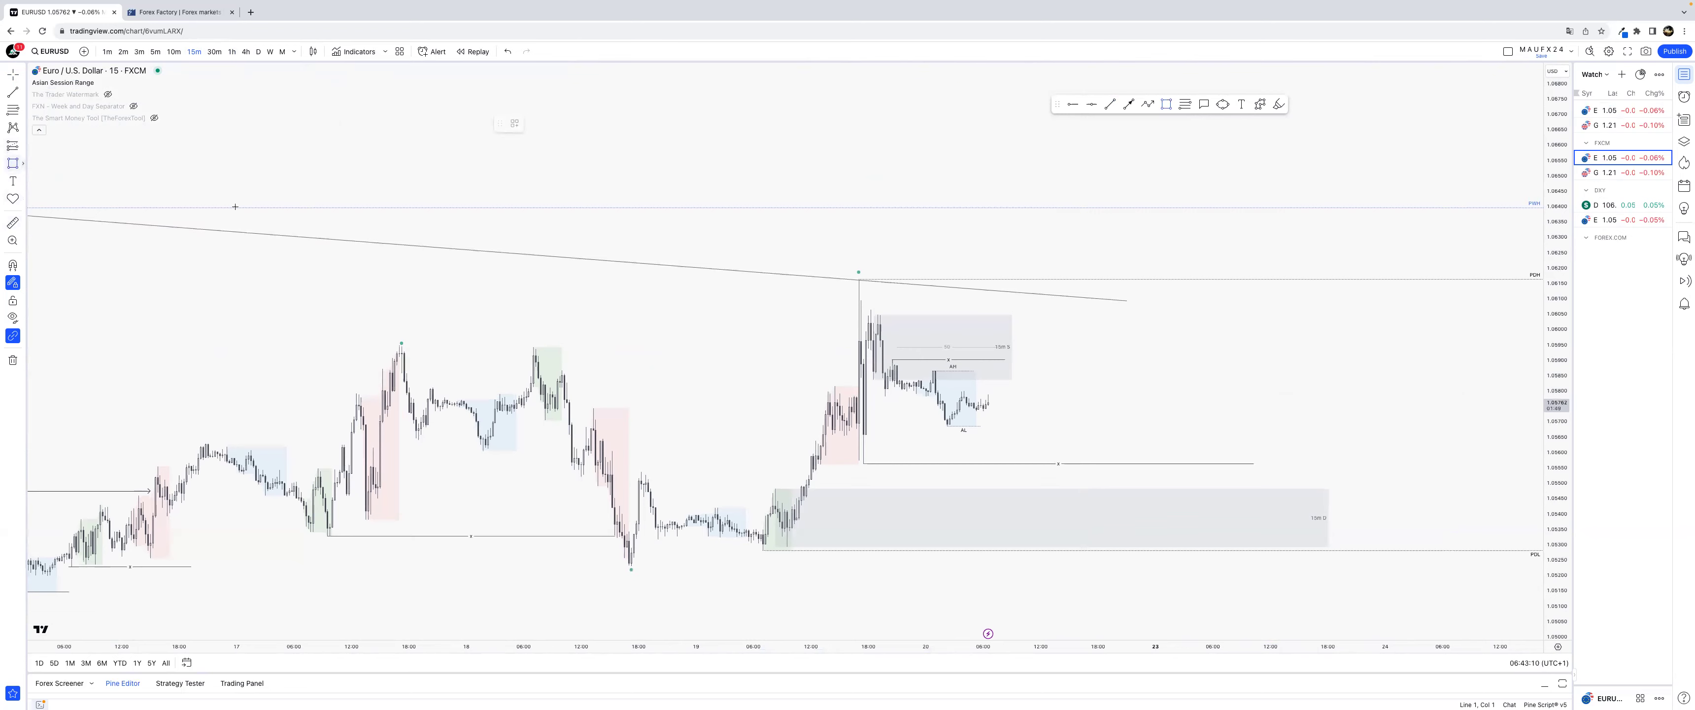
key("super")
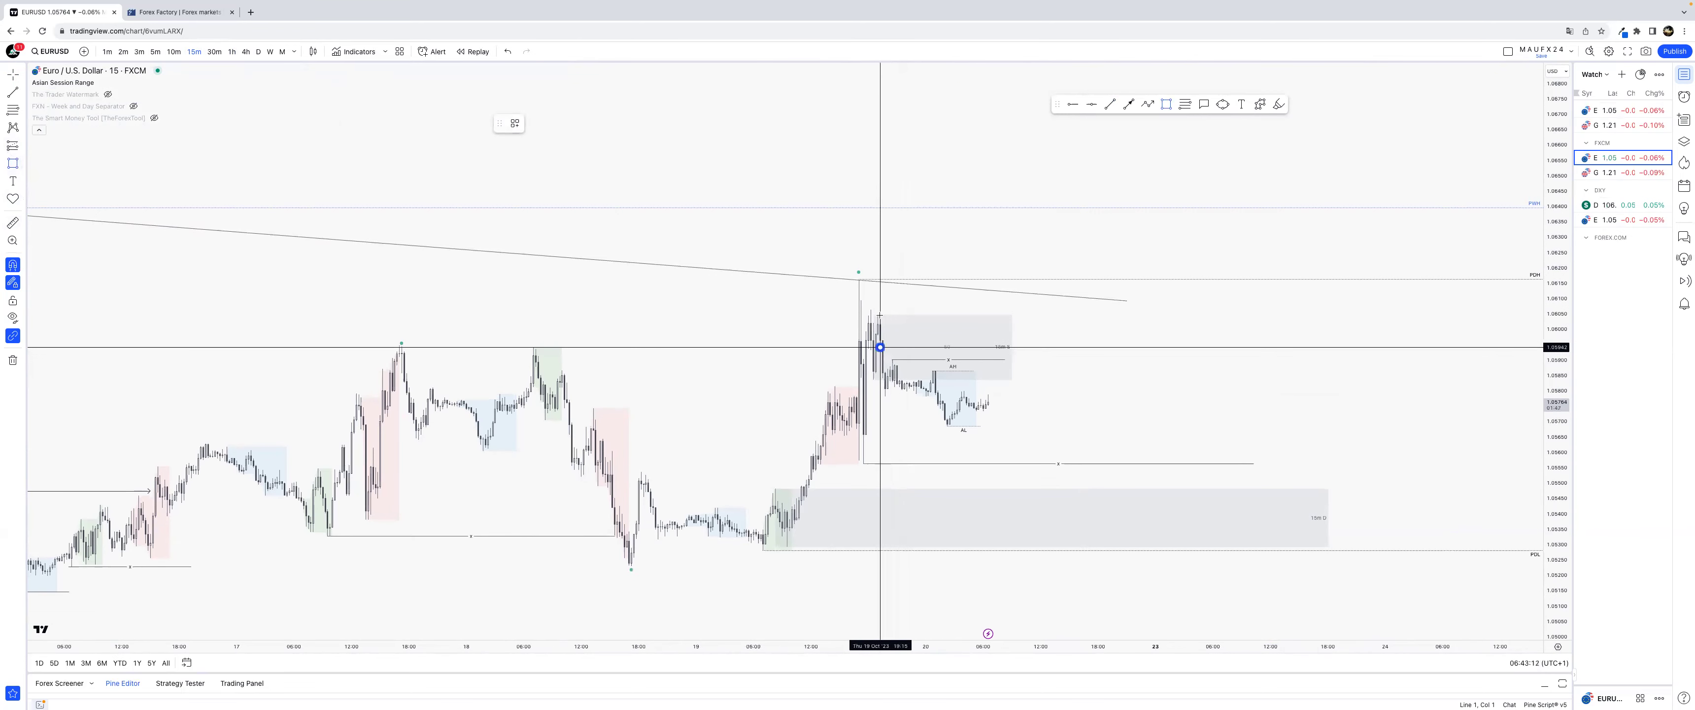
left_click(880, 315, "super")
left_click_drag(880, 334, 997, 335)
left_click(1048, 356)
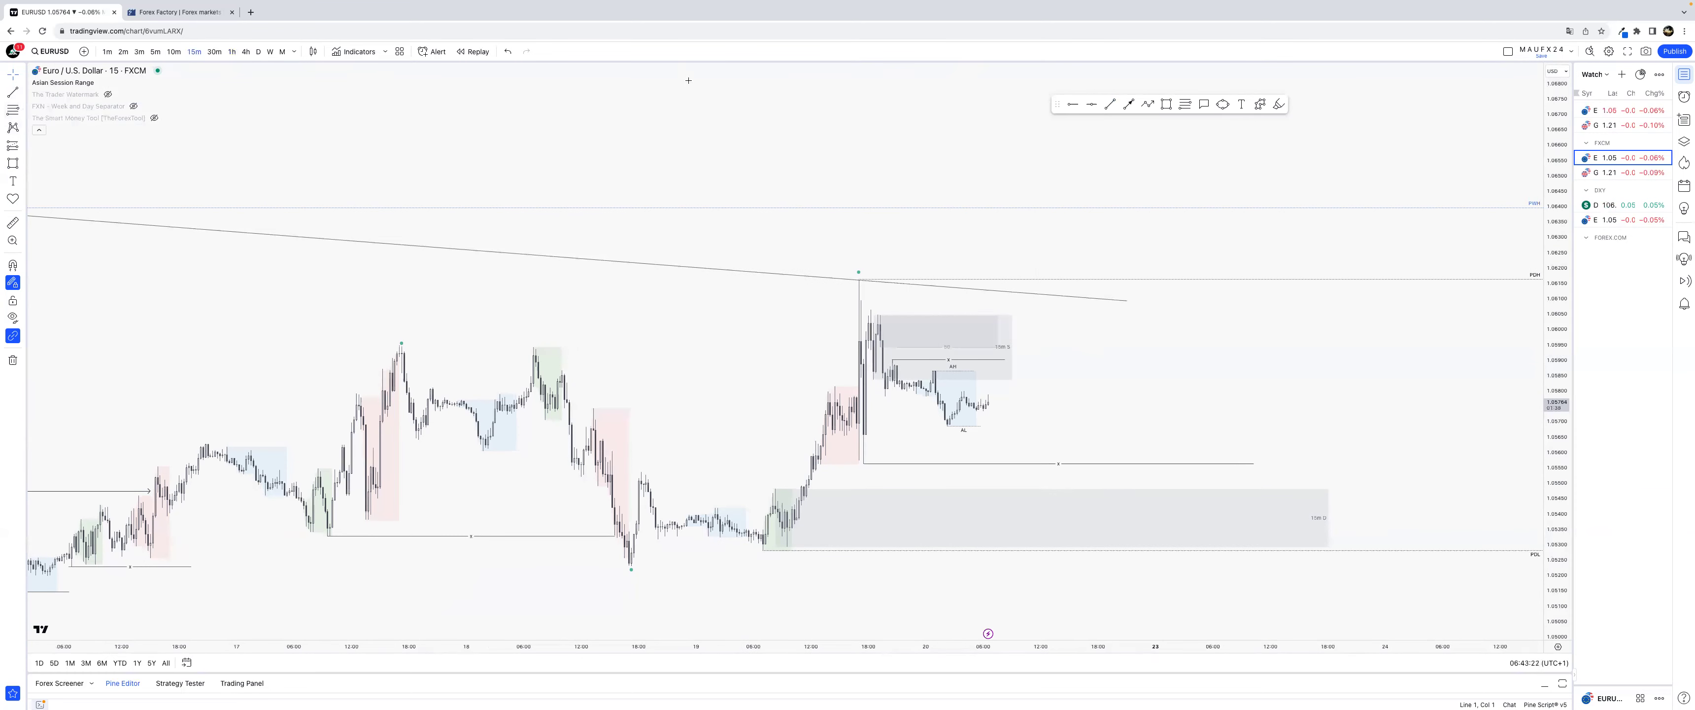
Step: Sketch a projected price path zigzagging from the current price up into the upper zone and then dropping below the Asian high
left_click(995, 397)
left_click(999, 377)
left_click(1005, 392)
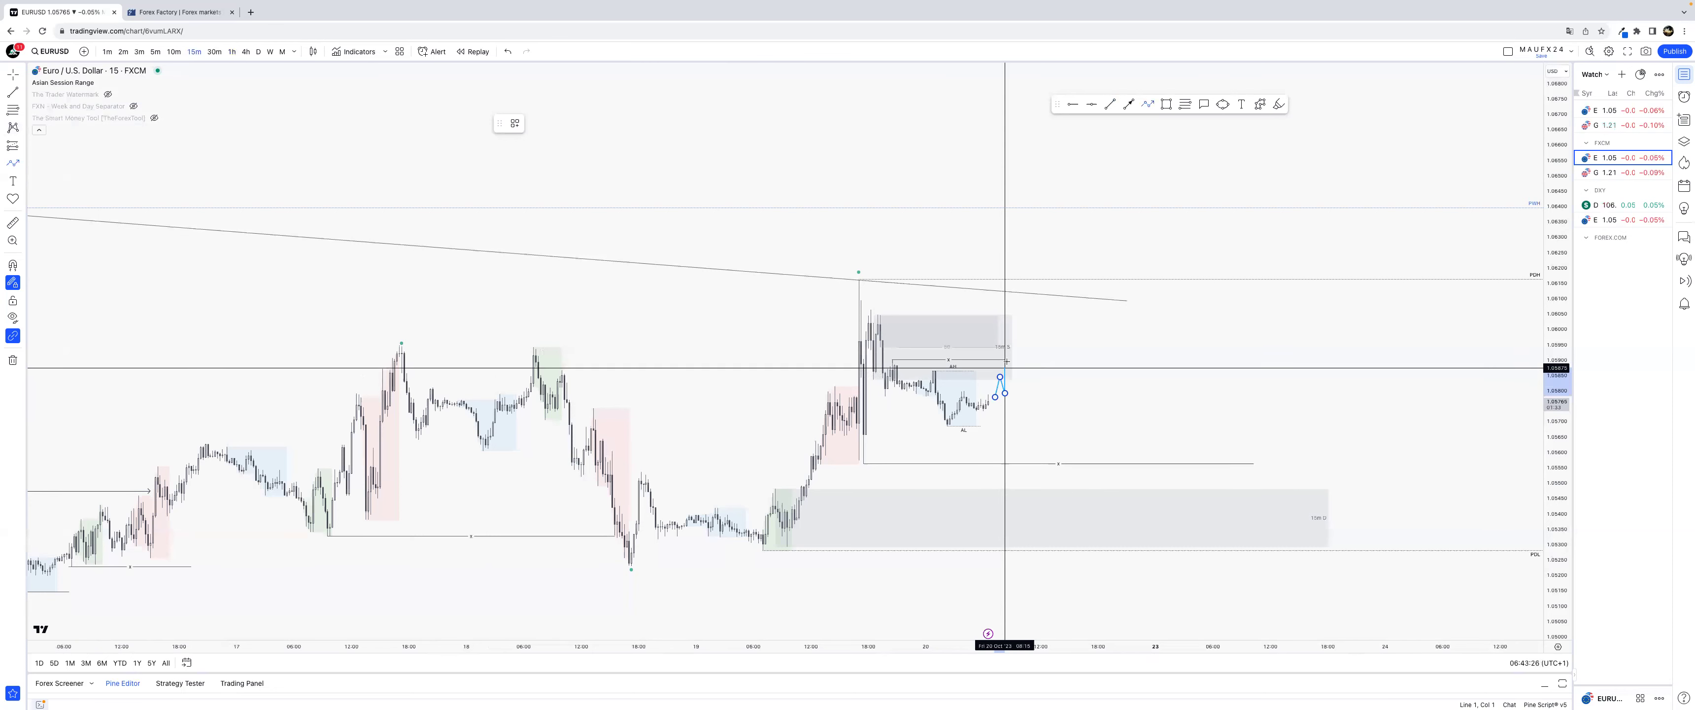
left_click(1010, 362)
left_click(1012, 398)
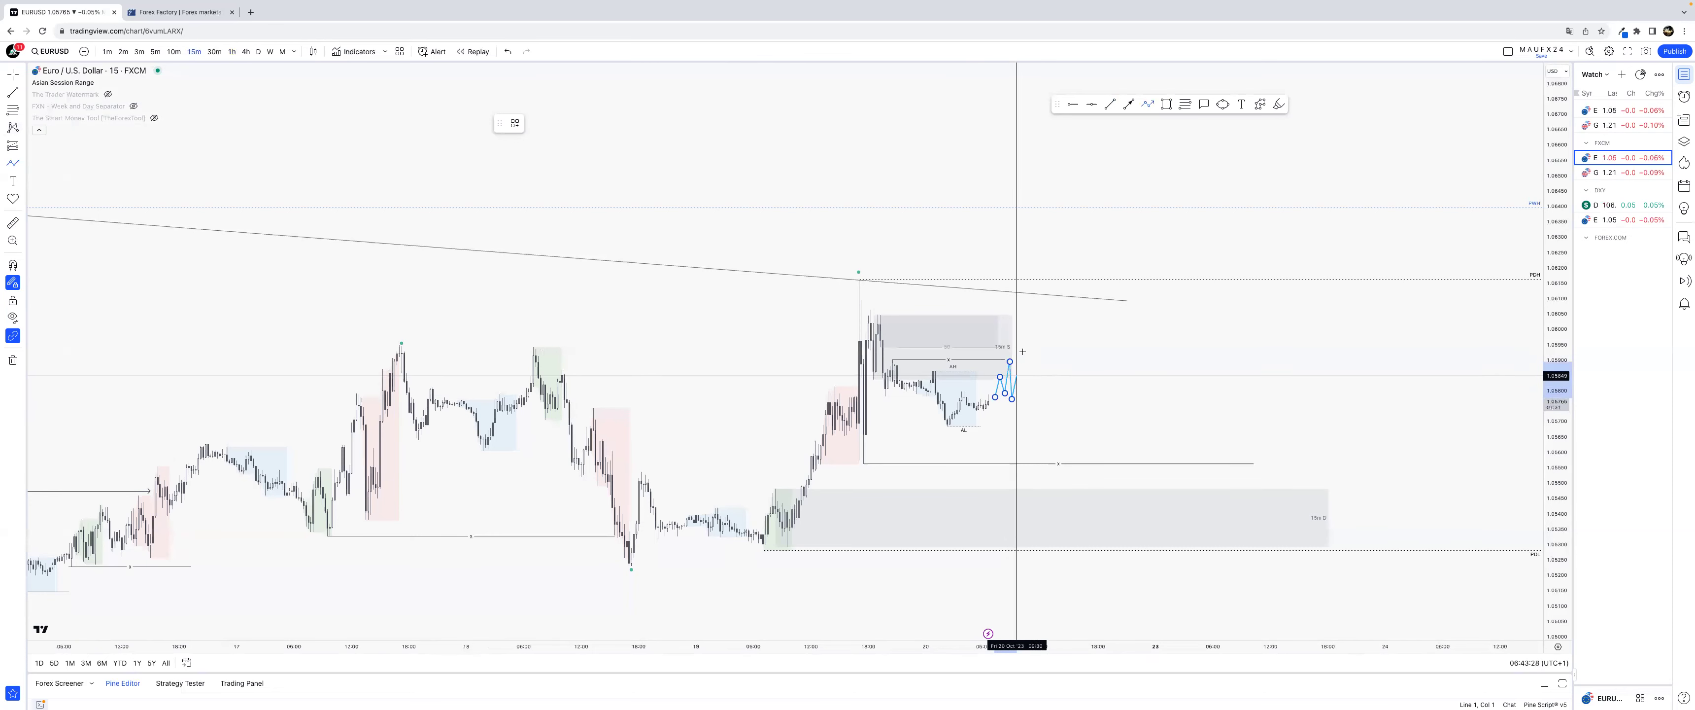
left_click(1017, 346)
left_click(1021, 367)
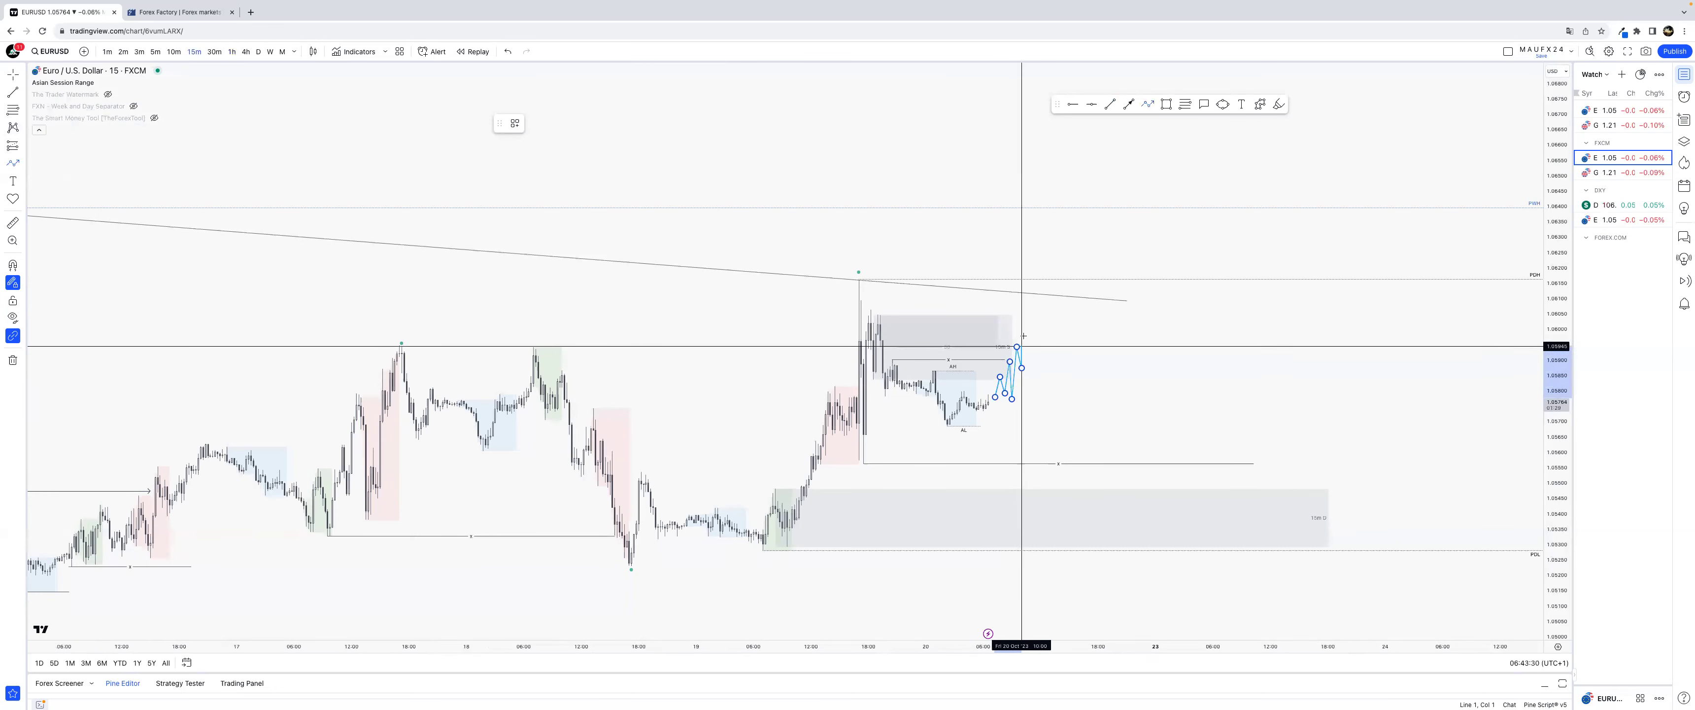
left_click(1024, 336)
left_click(1031, 371)
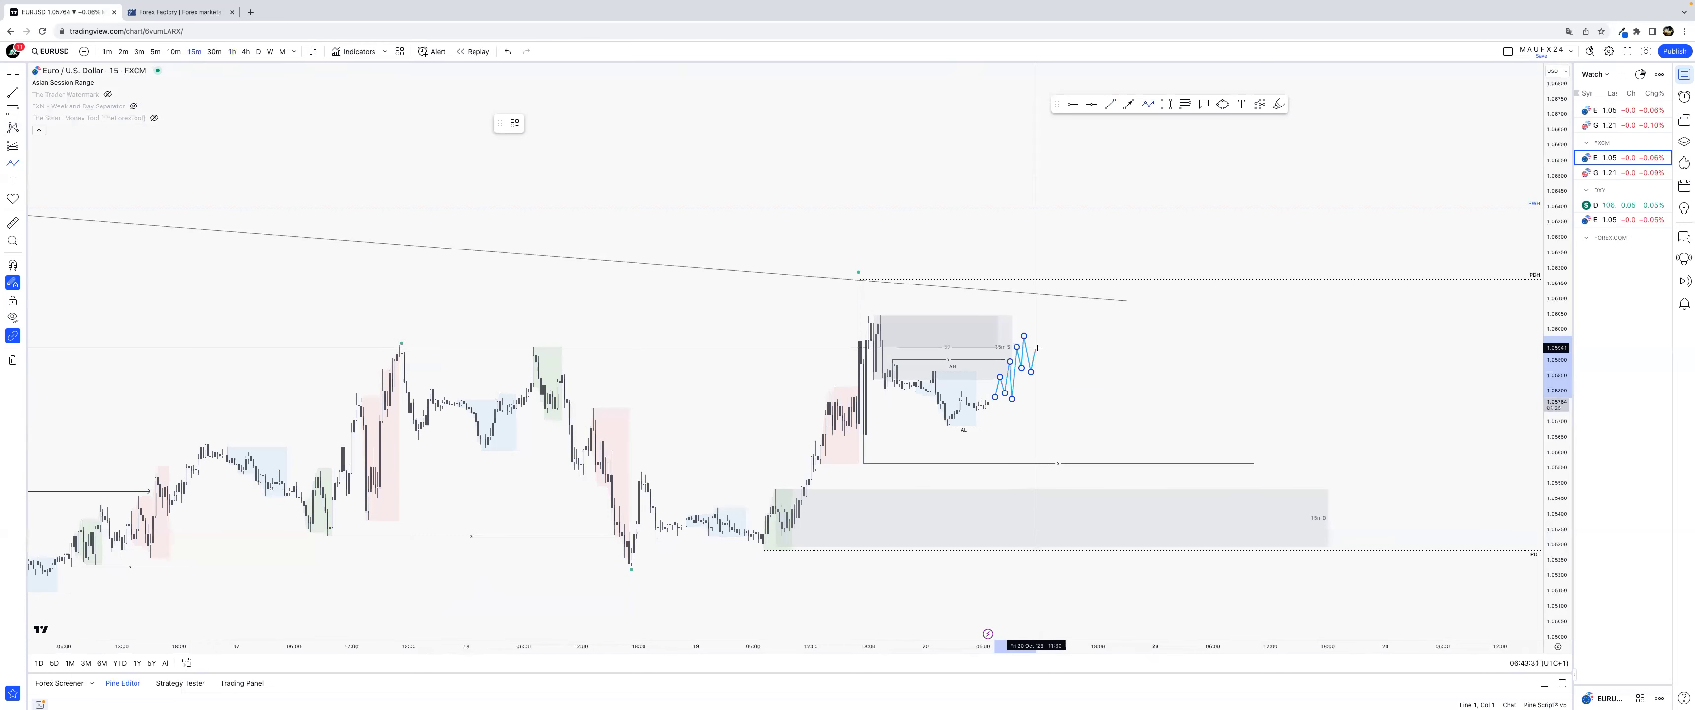
double_click(1048, 424)
Step: Remove the sketched price path and the stray extra segment beside it
left_click(1087, 400)
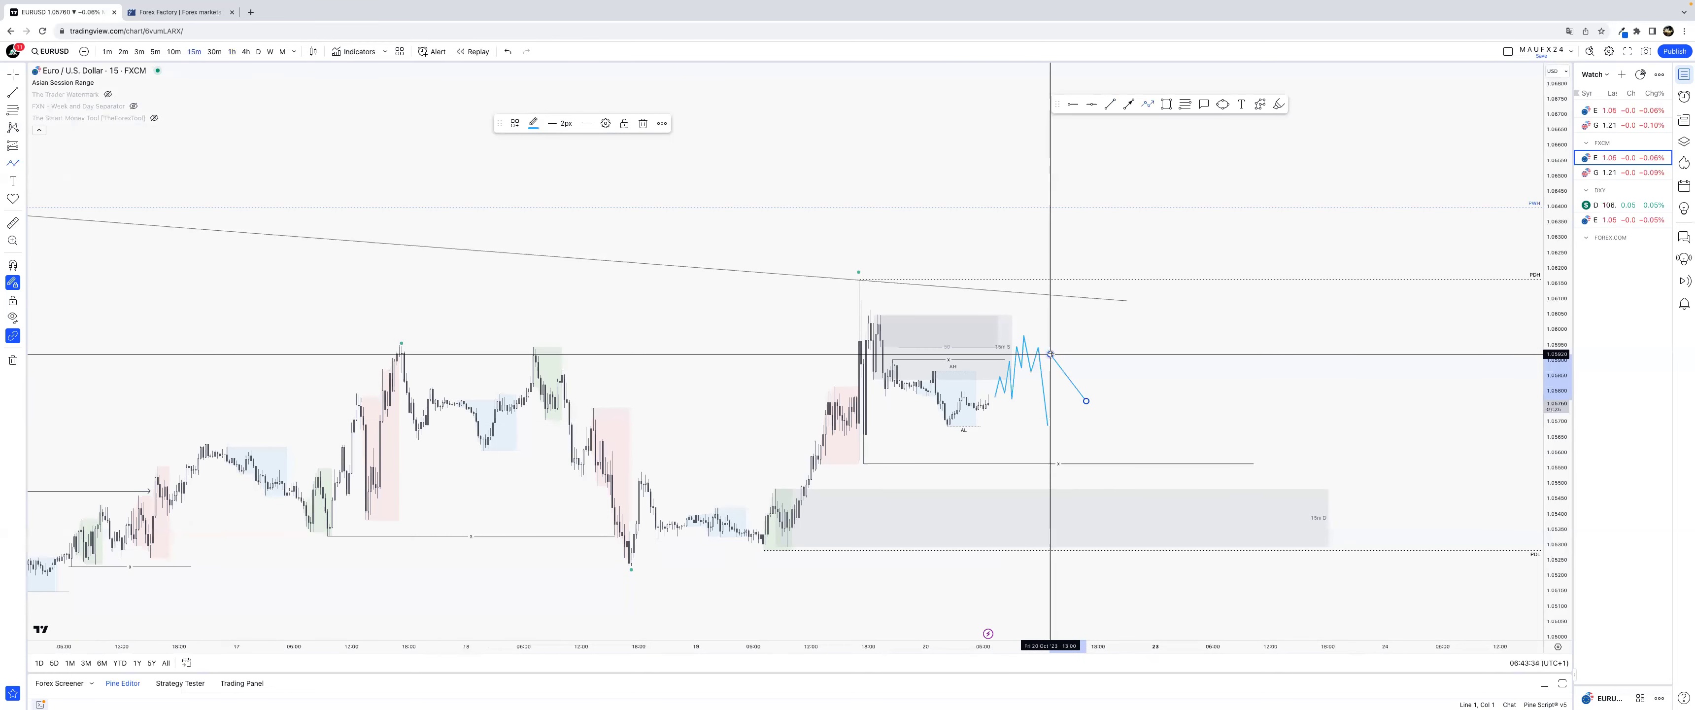
right_click(1051, 355)
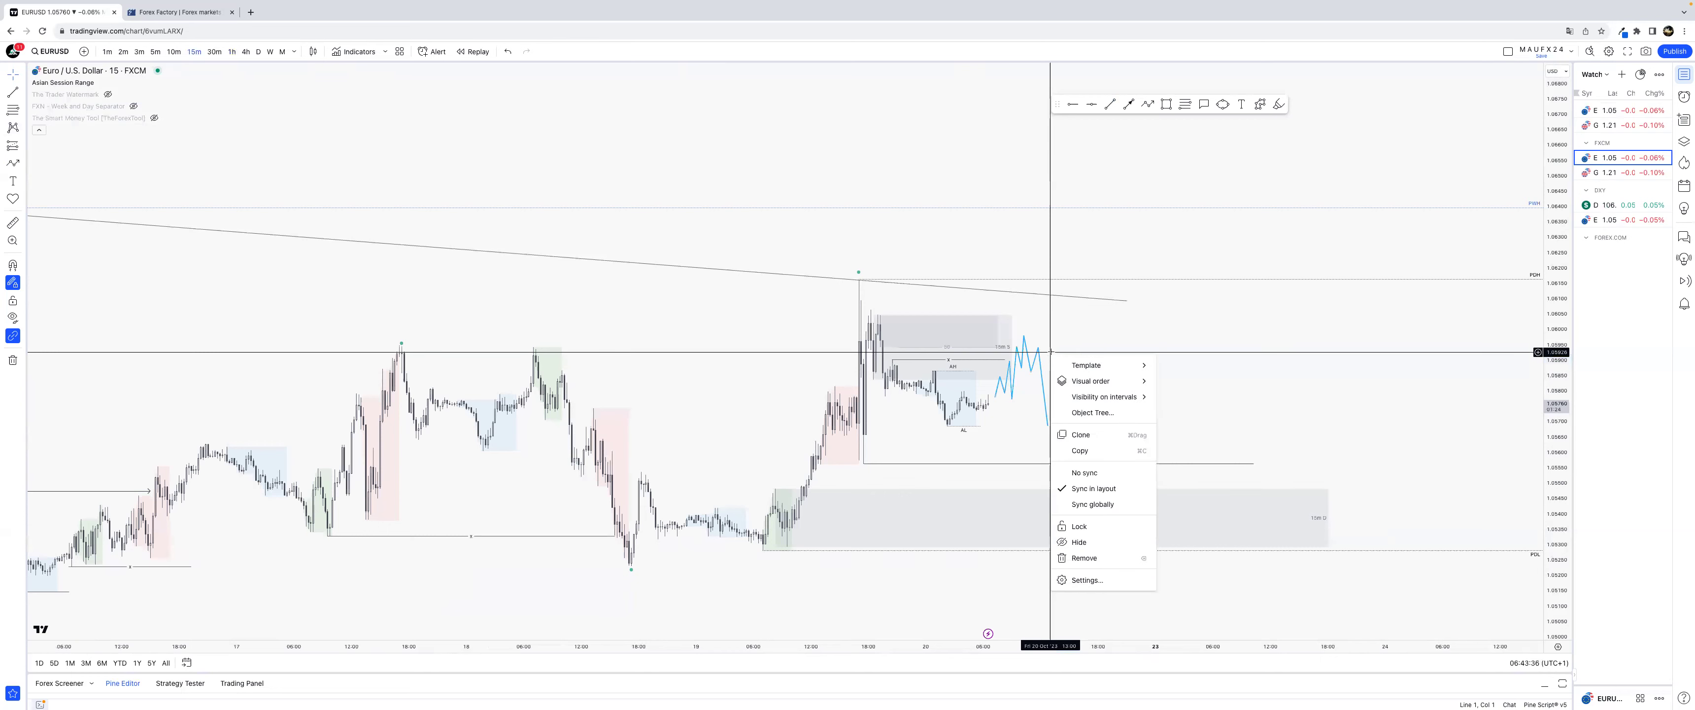
right_click(1050, 352)
left_click(1034, 352)
left_click(1037, 350)
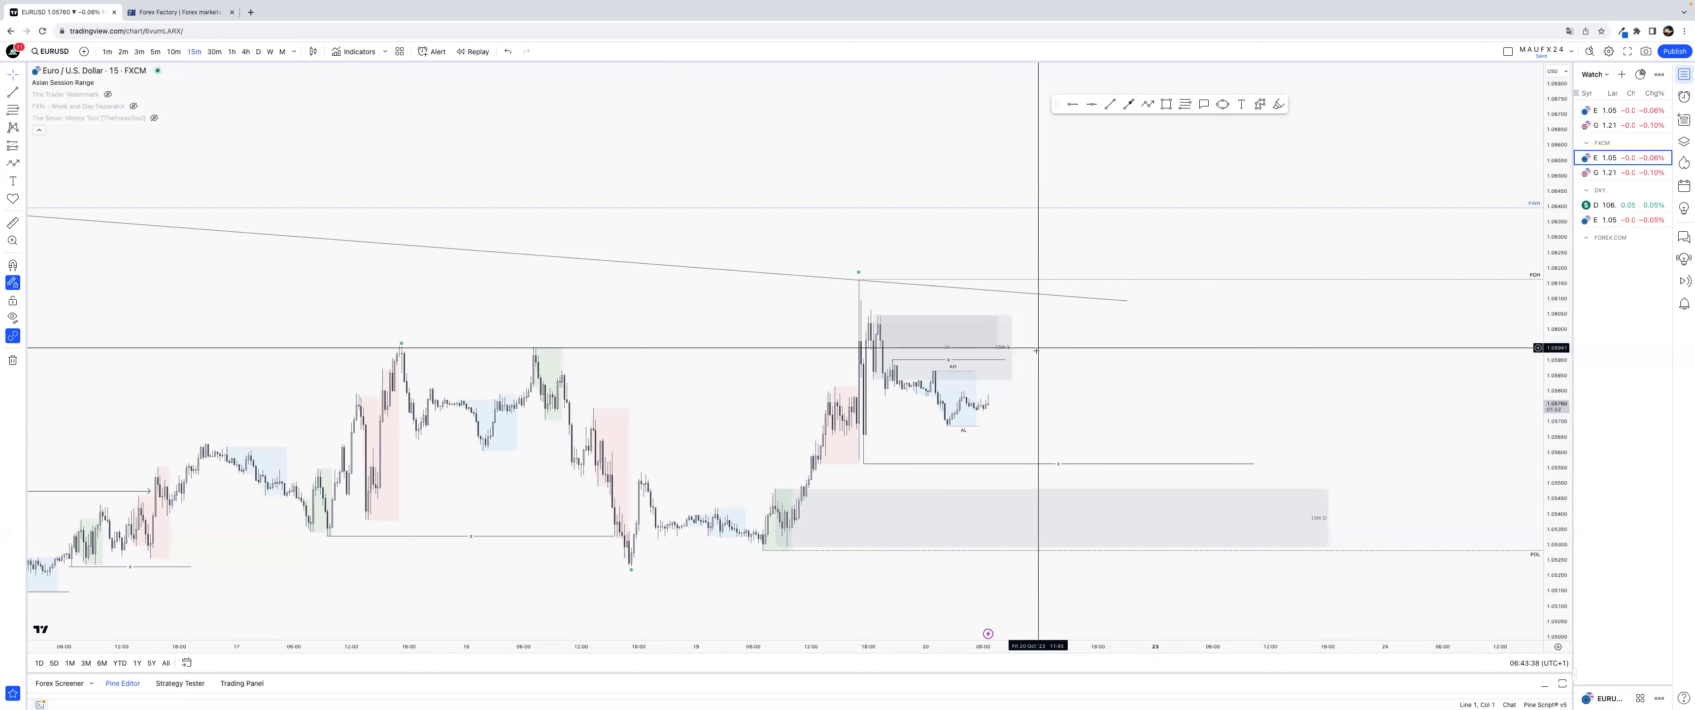
Step: On the DXY 5-minute chart, draw a horizontal line just below the late October 19 swing low, extending to the morning of October 20
left_click(1615, 206)
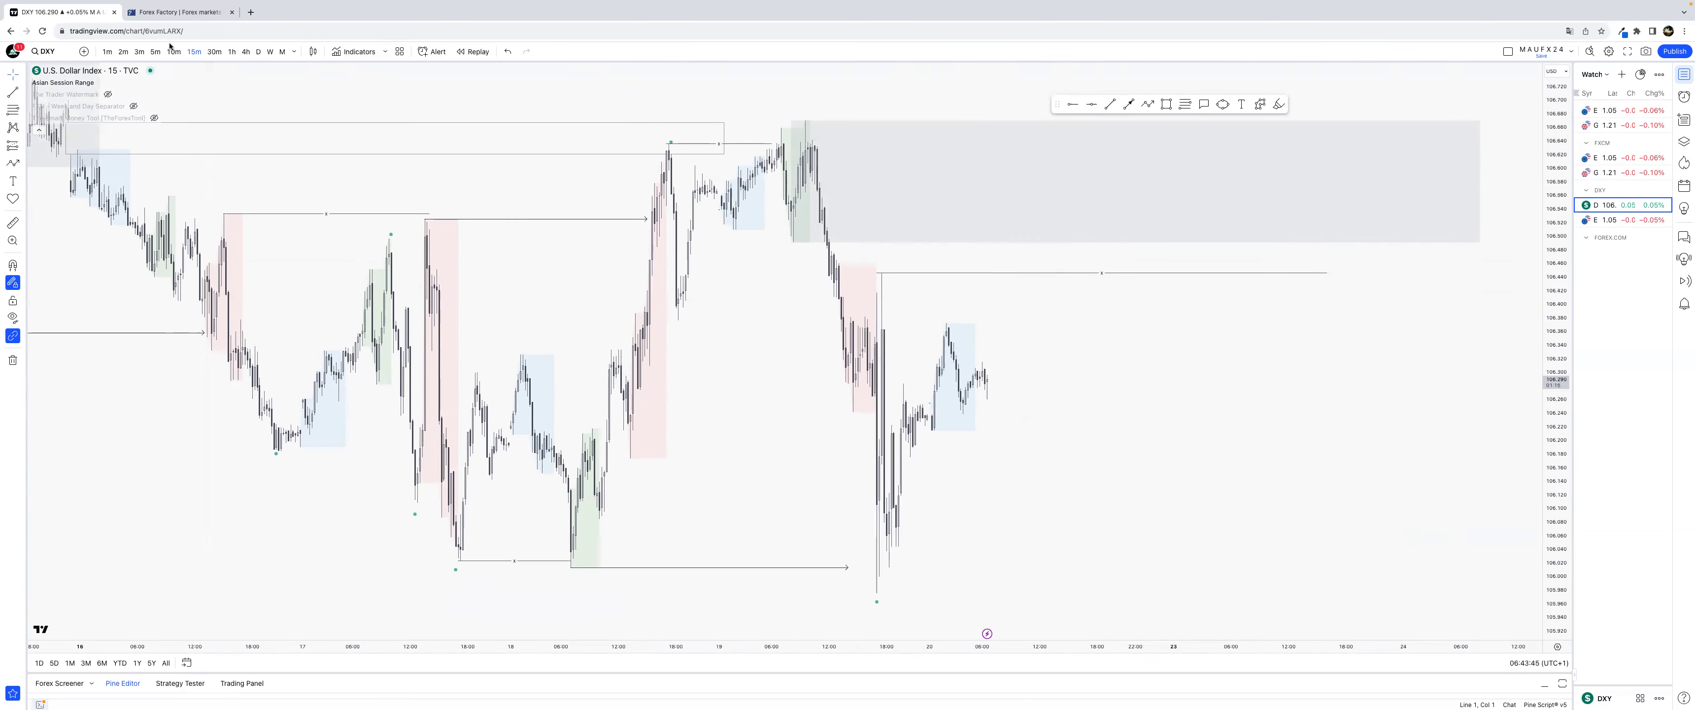
left_click(155, 51)
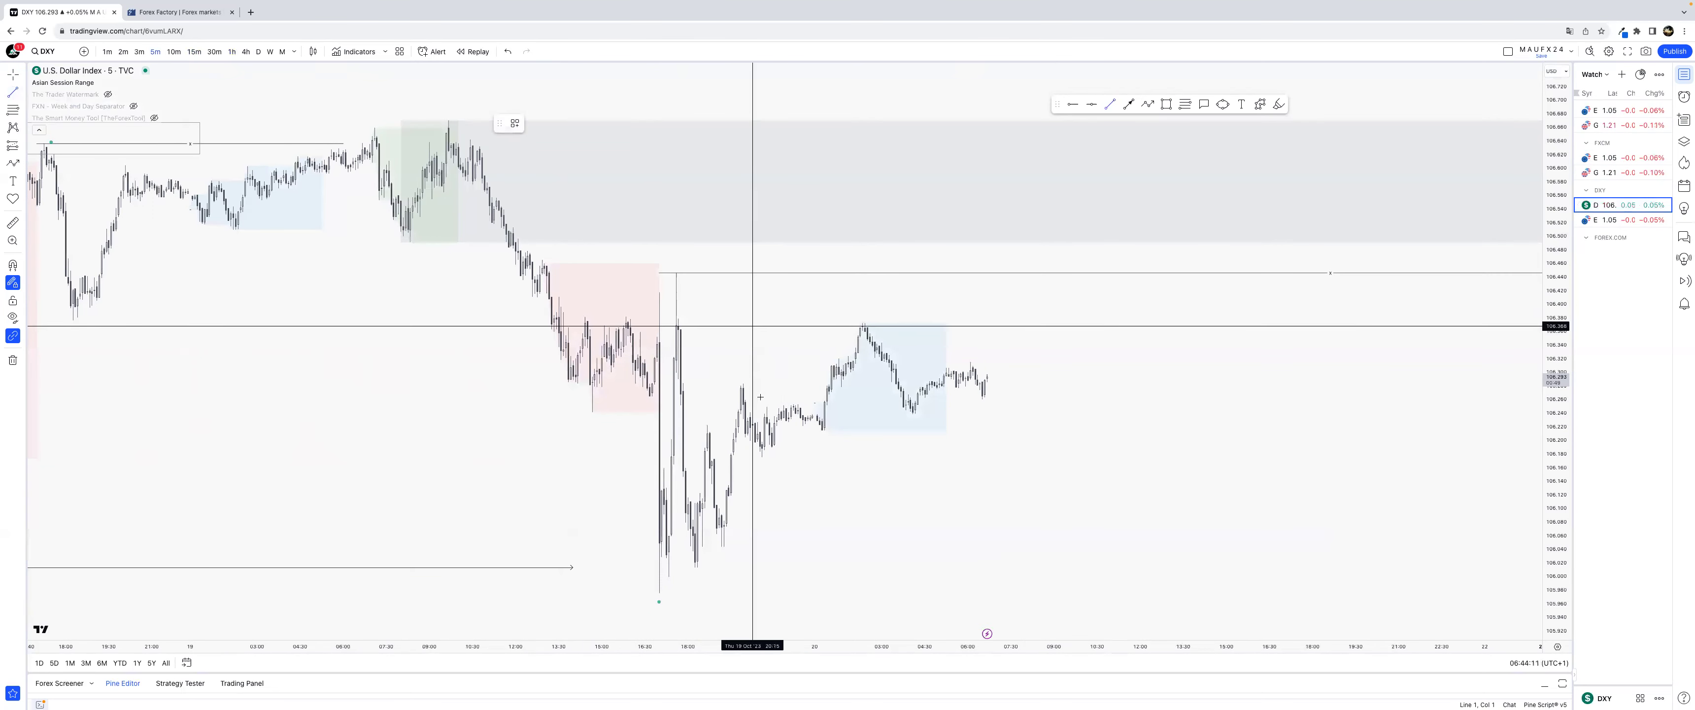
left_click(761, 457, "super")
left_click(1014, 444, "shift")
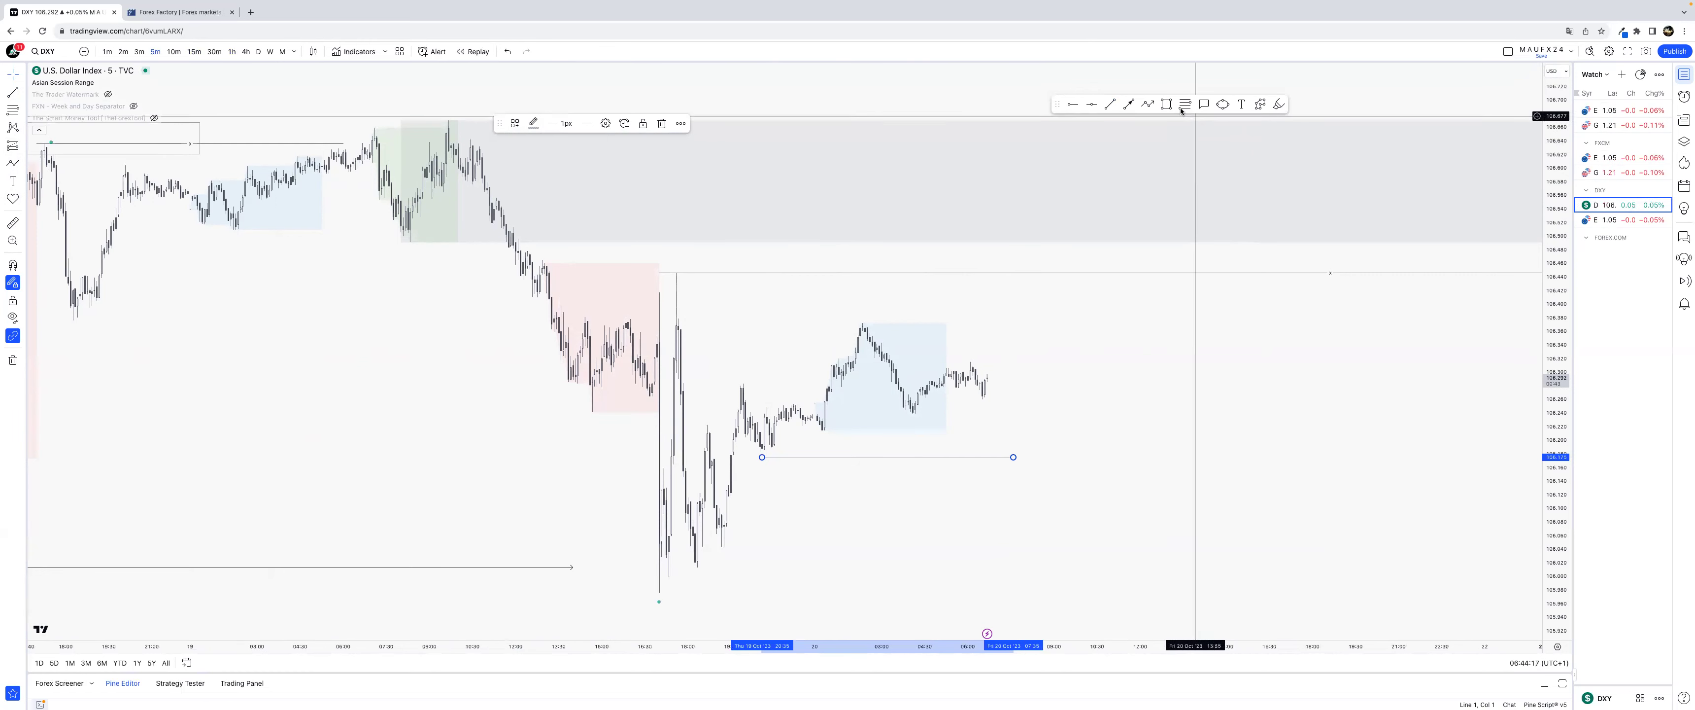
Step: Draw a rectangle zone over the October 19 evening swing high and the drop below it, extending it to late morning on October 20
key("super")
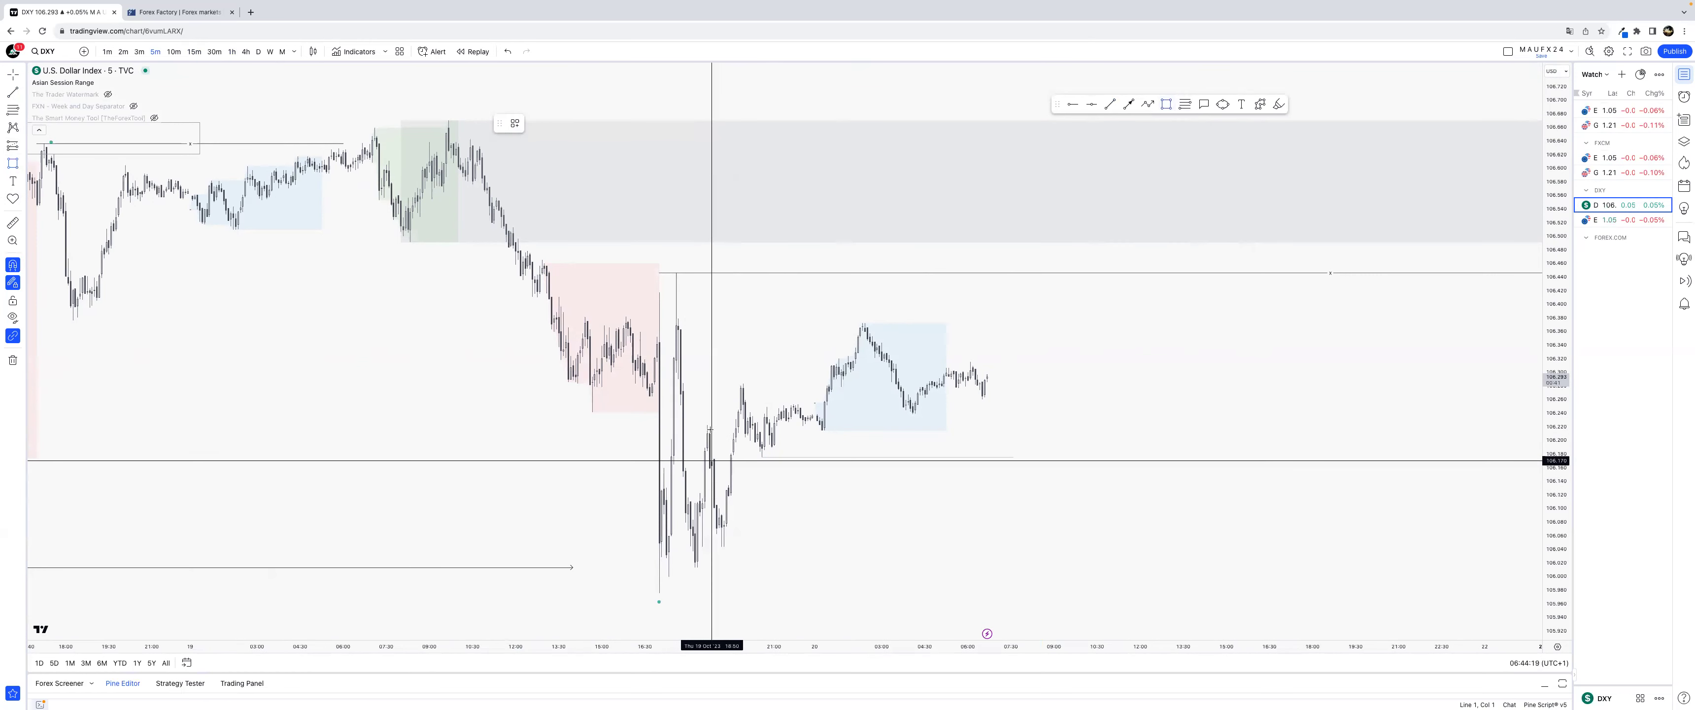
left_click_drag(706, 425, 724, 547)
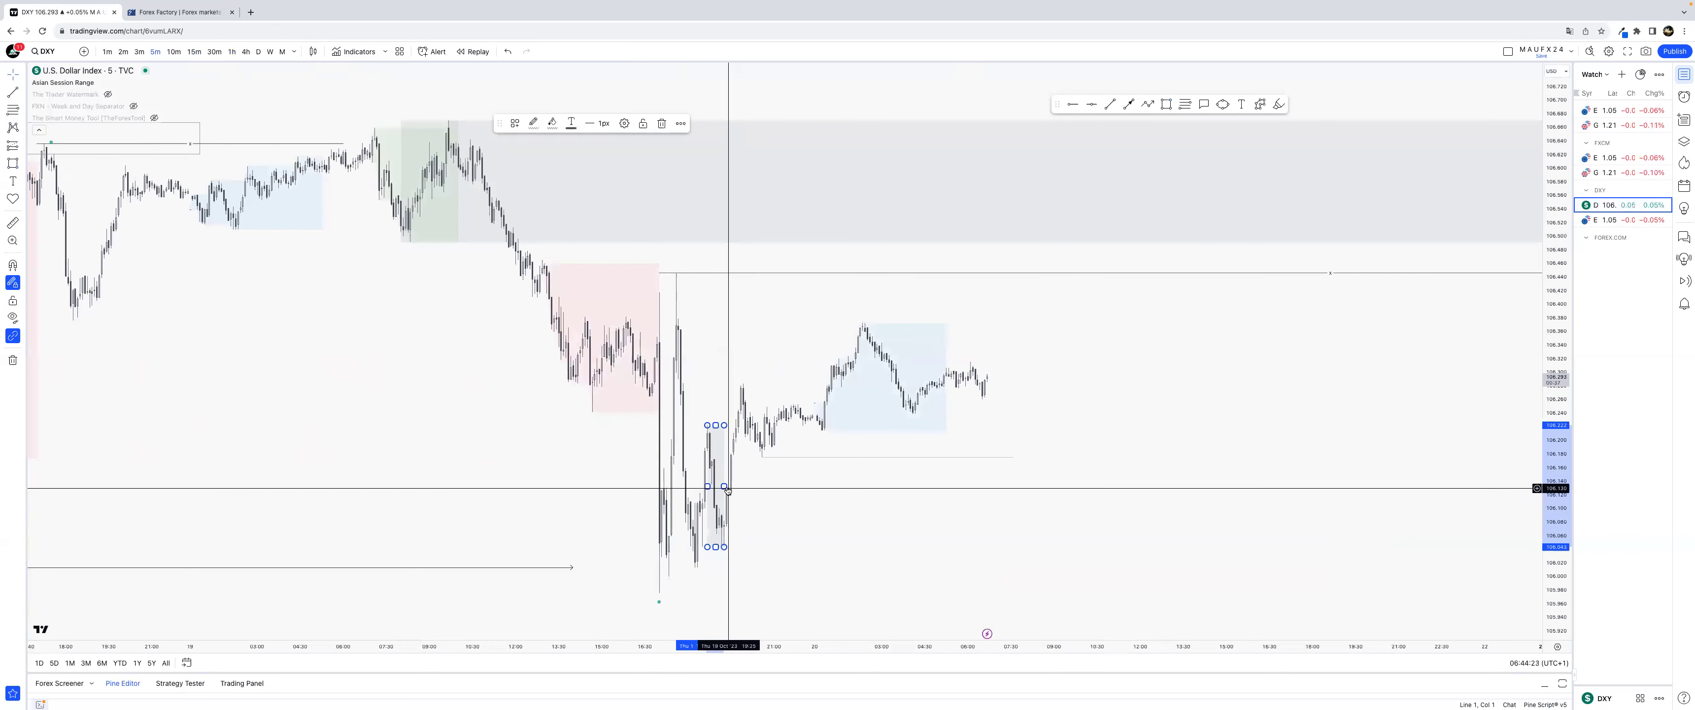
left_click_drag(724, 486, 1126, 487)
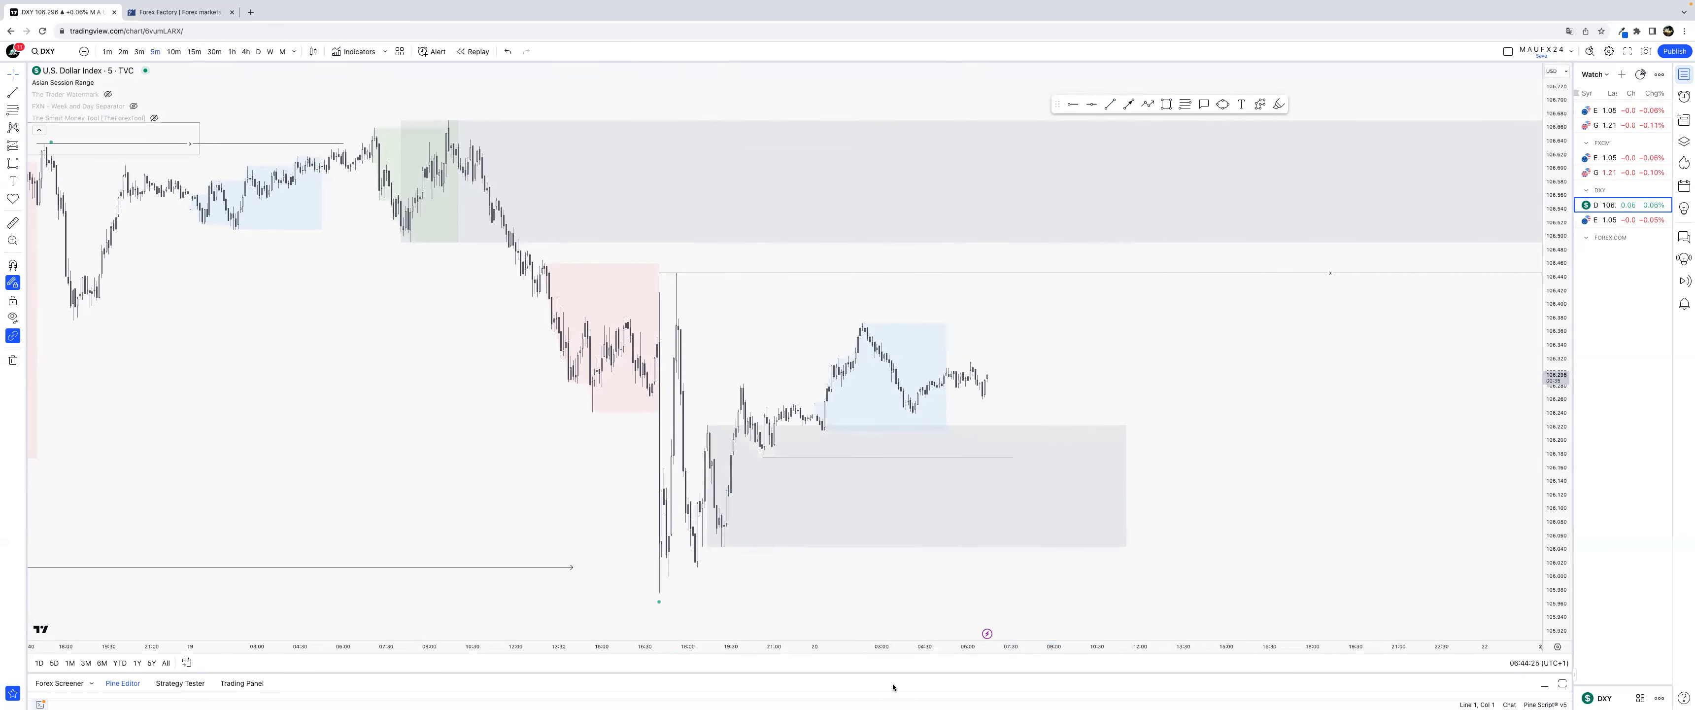
Step: Compare the wider DXY structure around the new zone with the EURUSD structure on the 15-minute chart
left_click_drag(879, 647, 1283, 616)
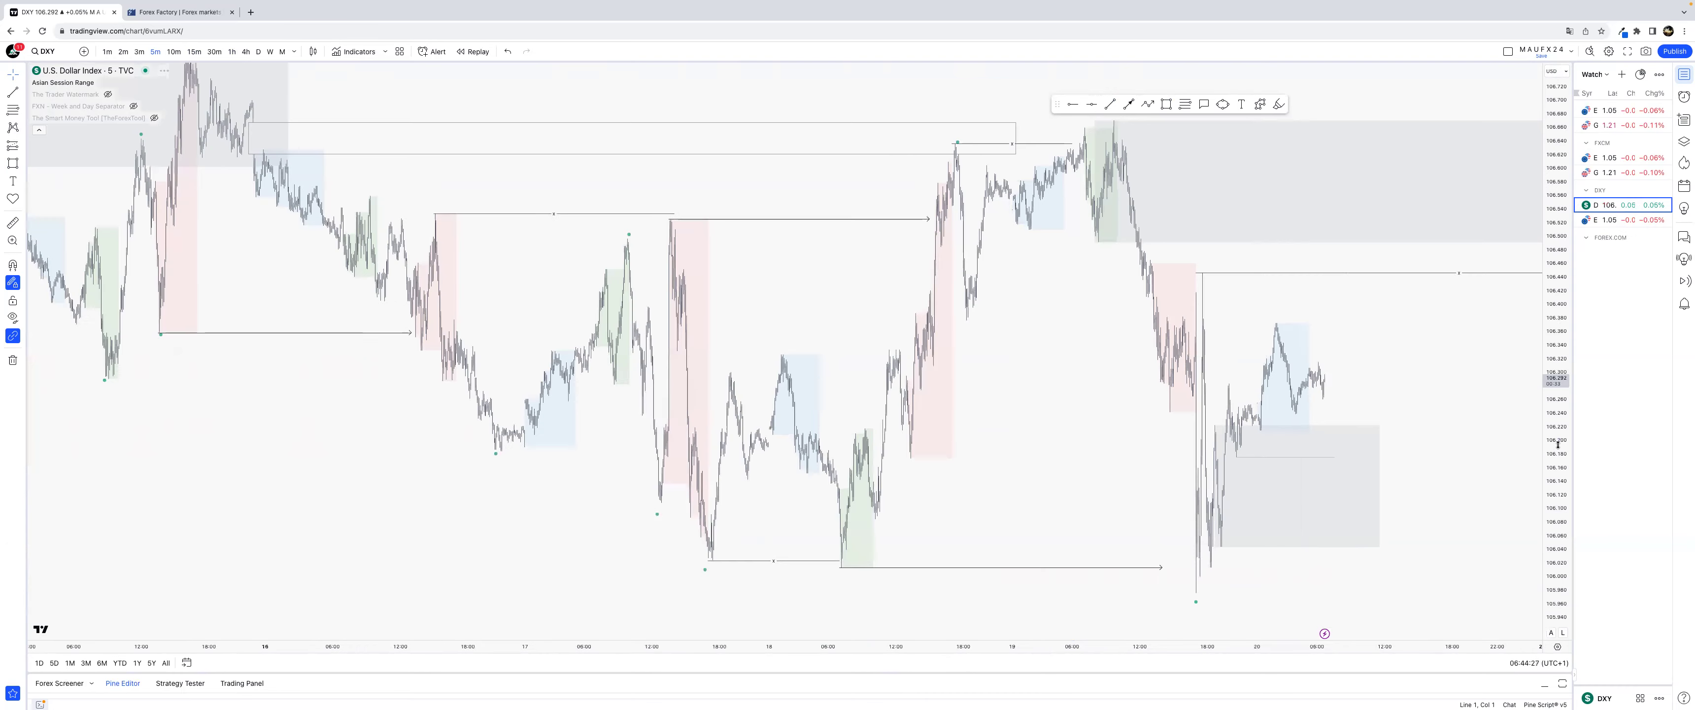
left_click_drag(1556, 446, 1555, 546)
left_click_drag(1470, 406, 1047, 283)
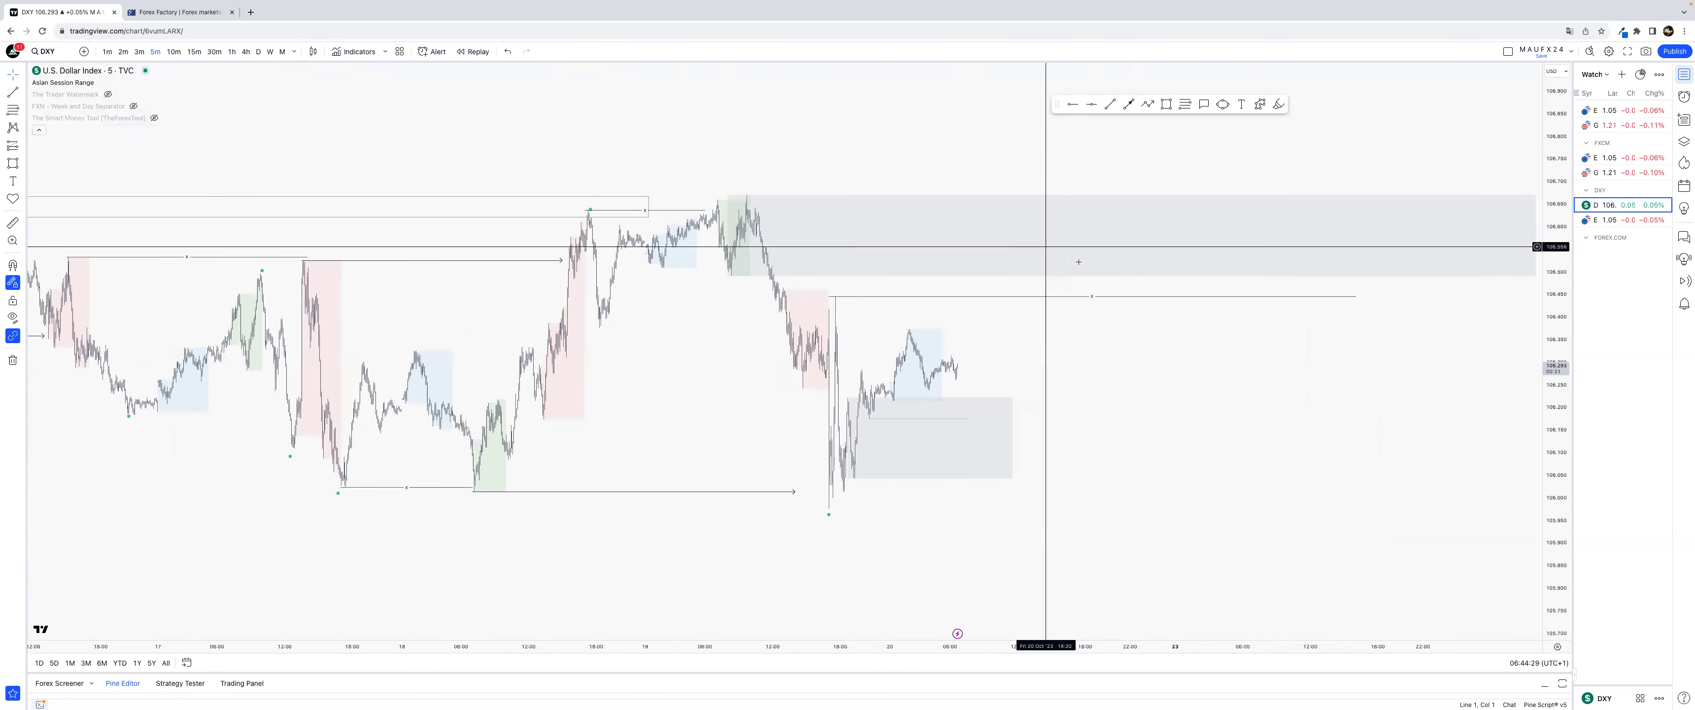
left_click(1640, 161)
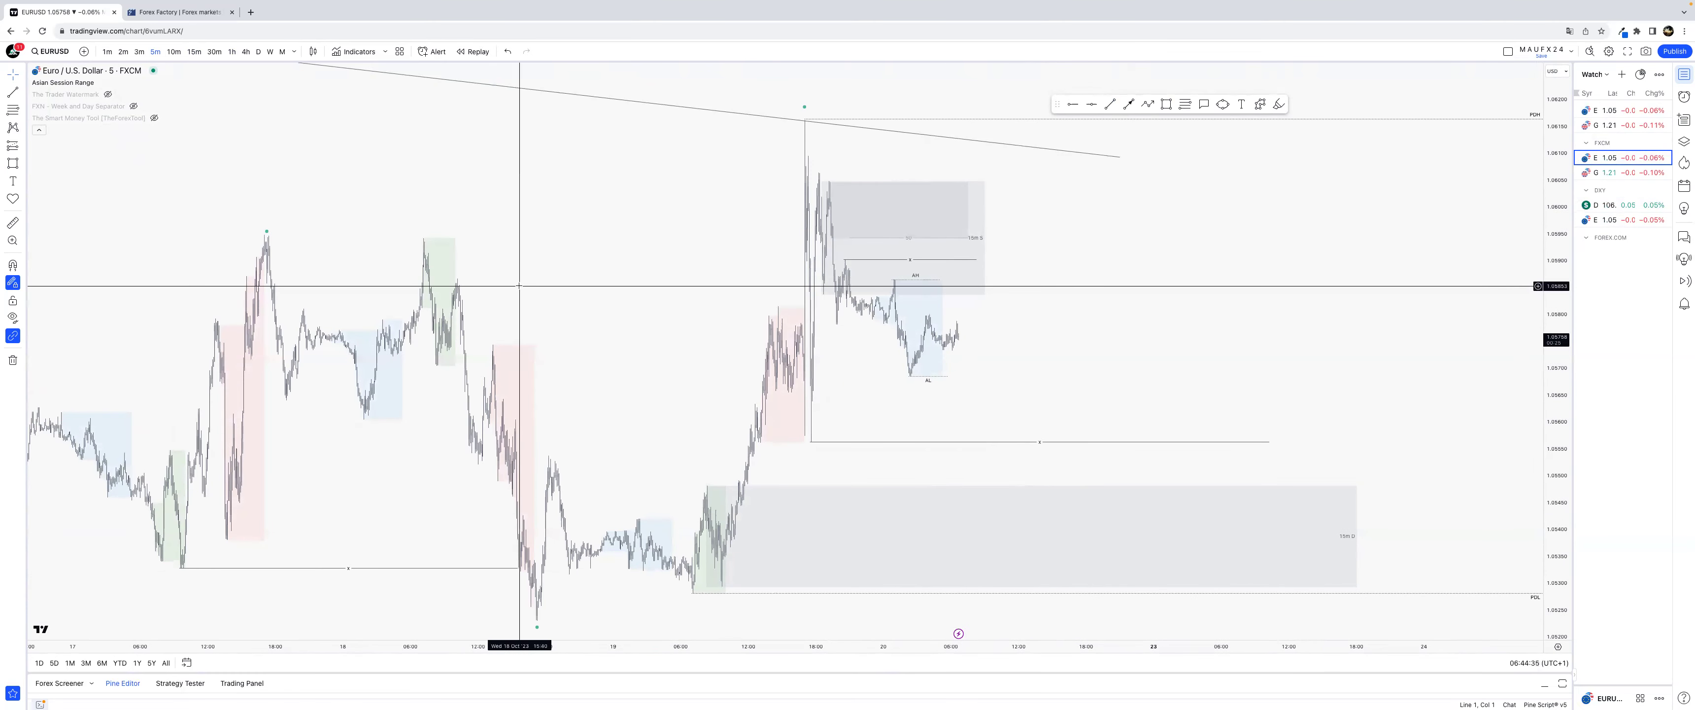
left_click(194, 53)
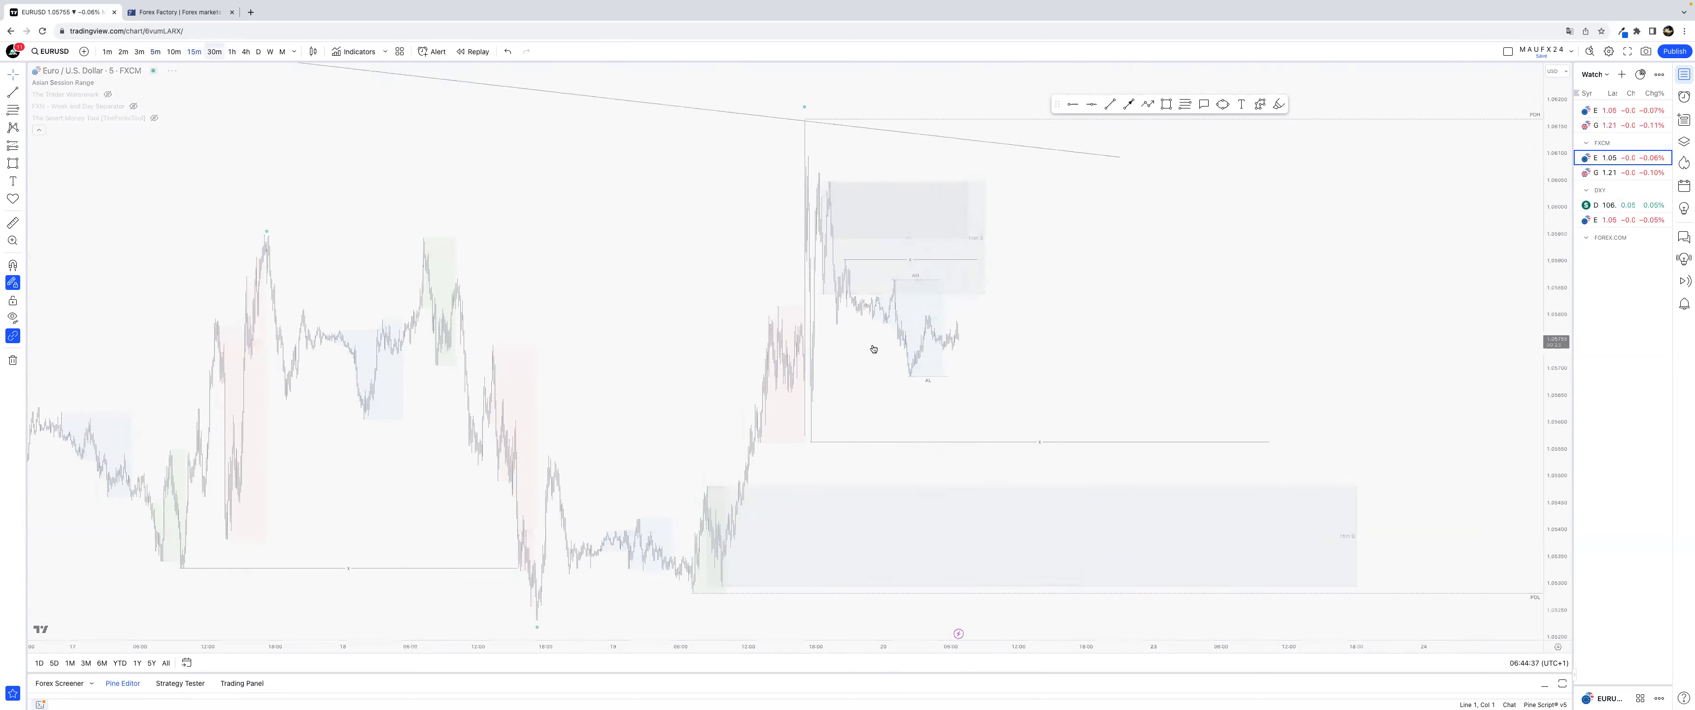
left_click_drag(1546, 361, 1520, 570)
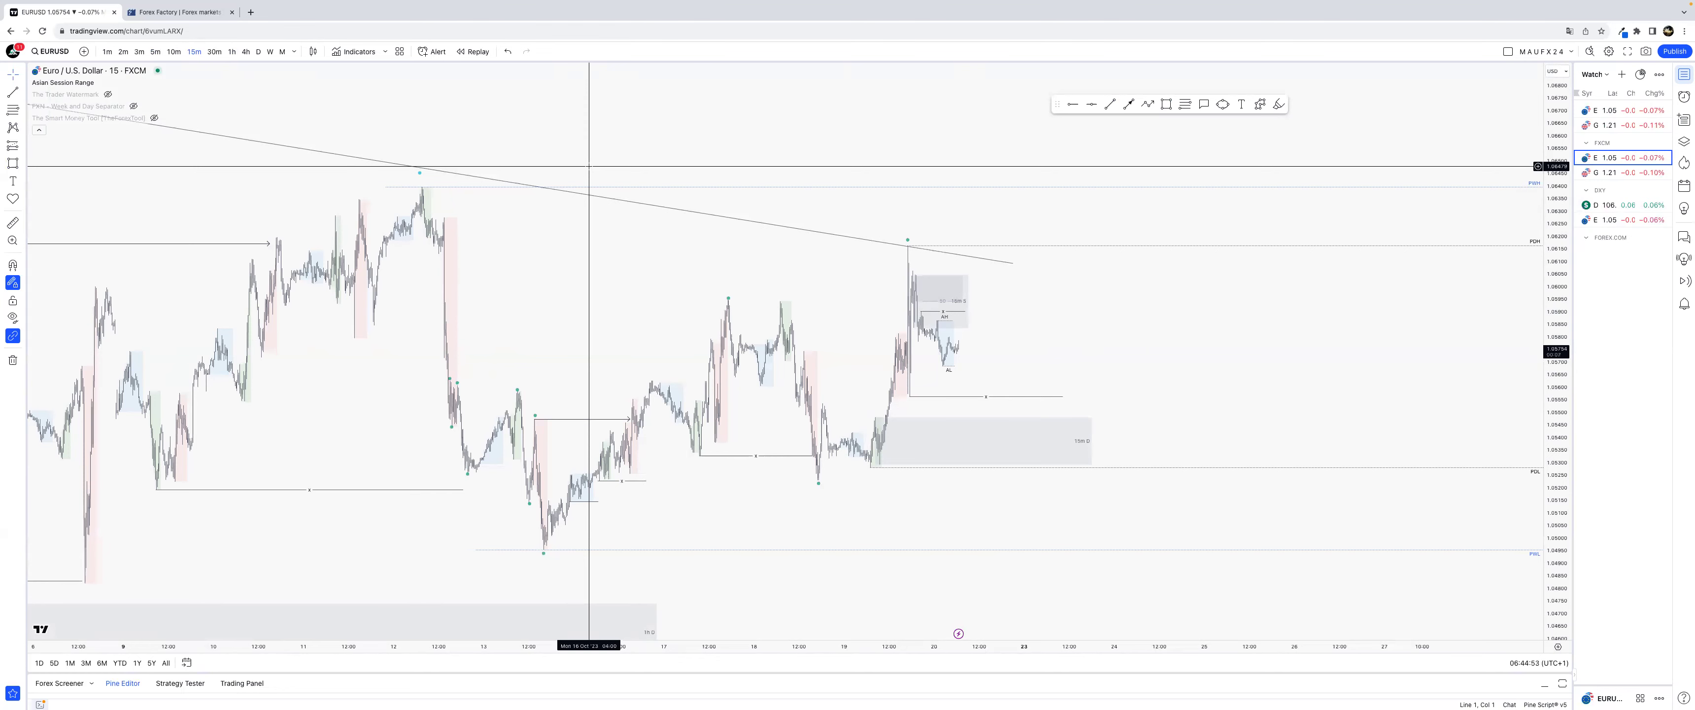
Step: On the EURUSD 3-minute chart, join the two October 19 spike lows with a short line and apply the Sweep template
scroll(589, 166, "up", 2)
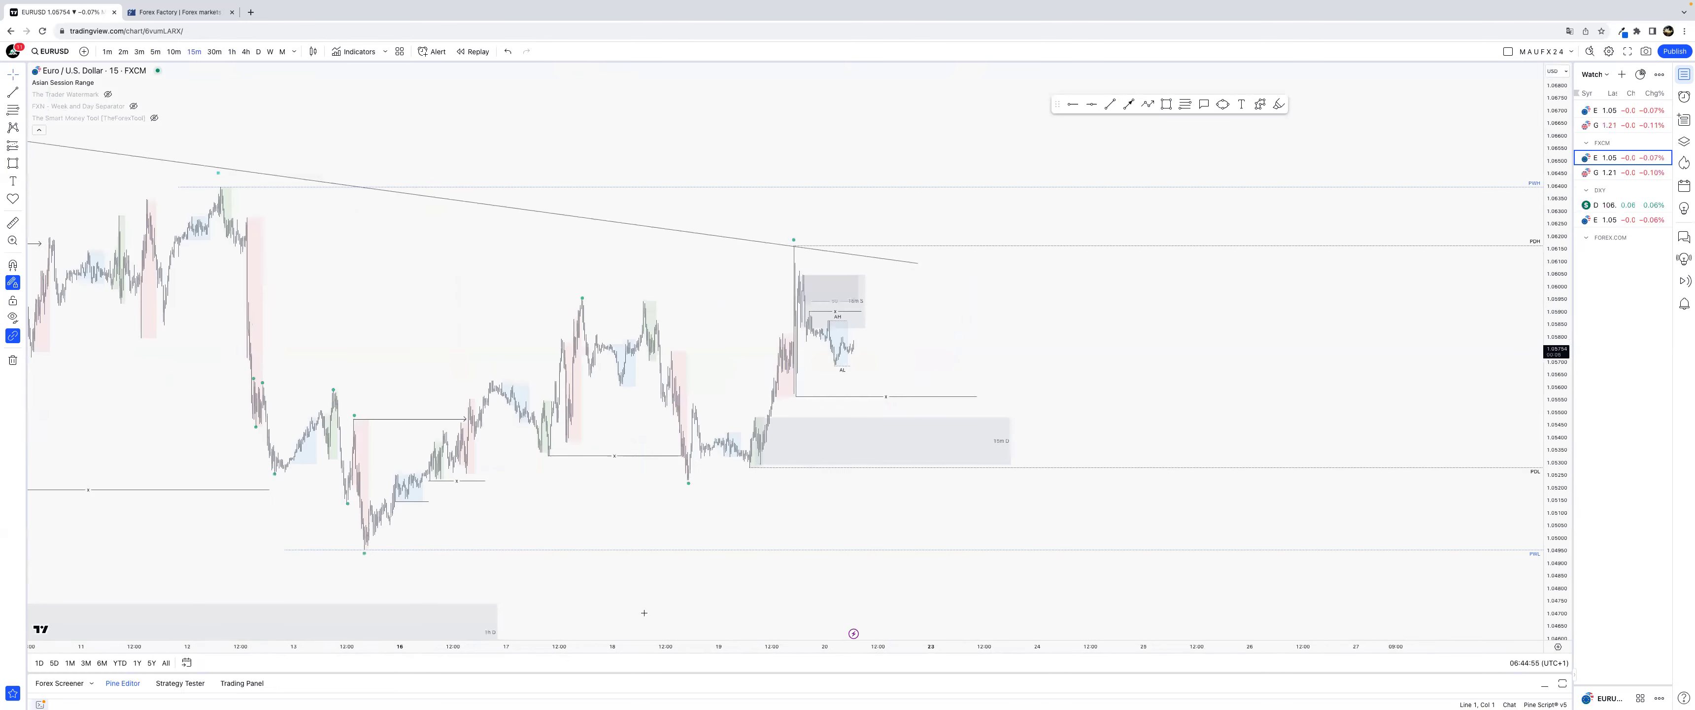
scroll(645, 612, "up", 2)
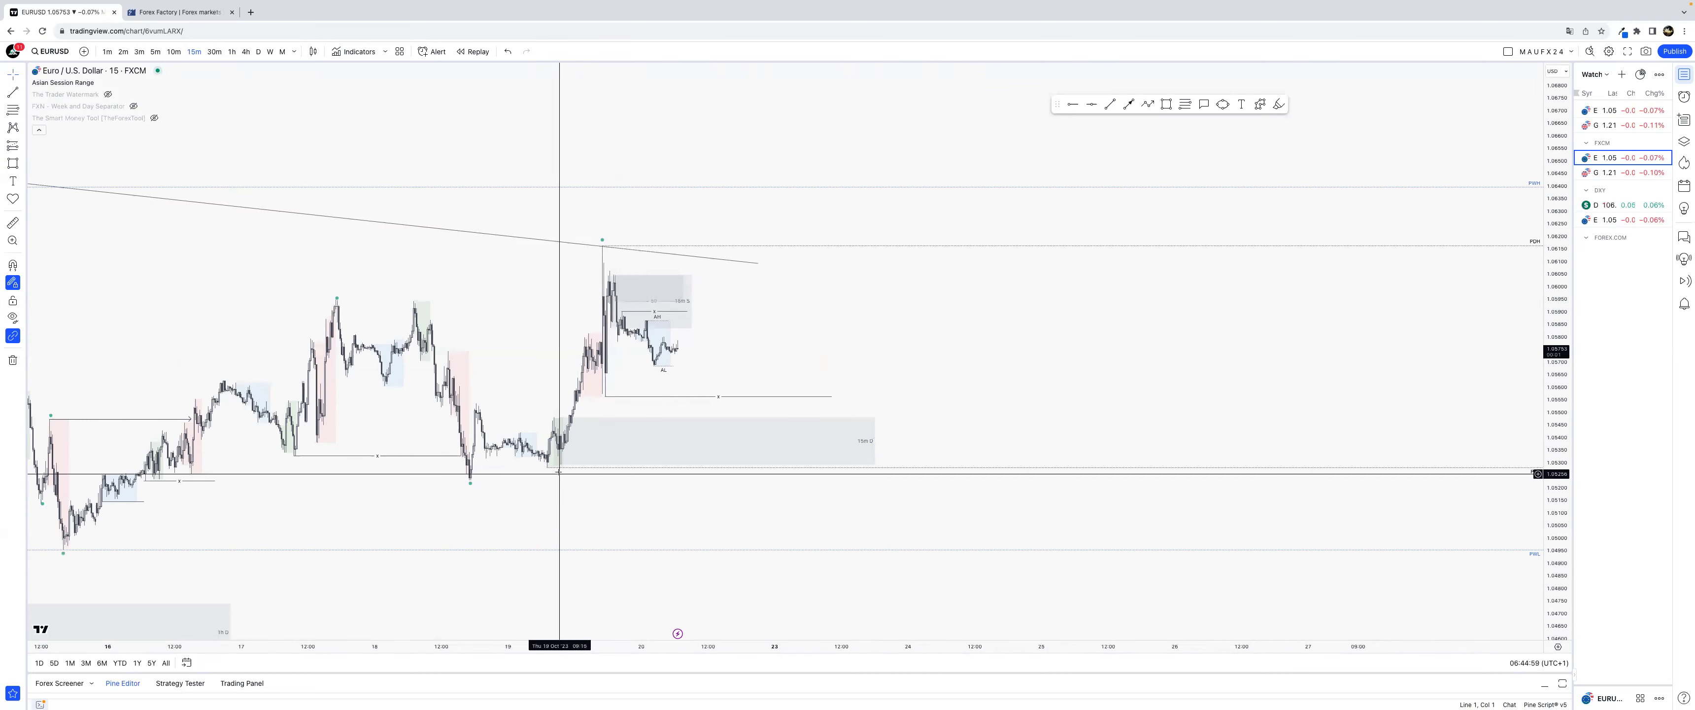
left_click(610, 309)
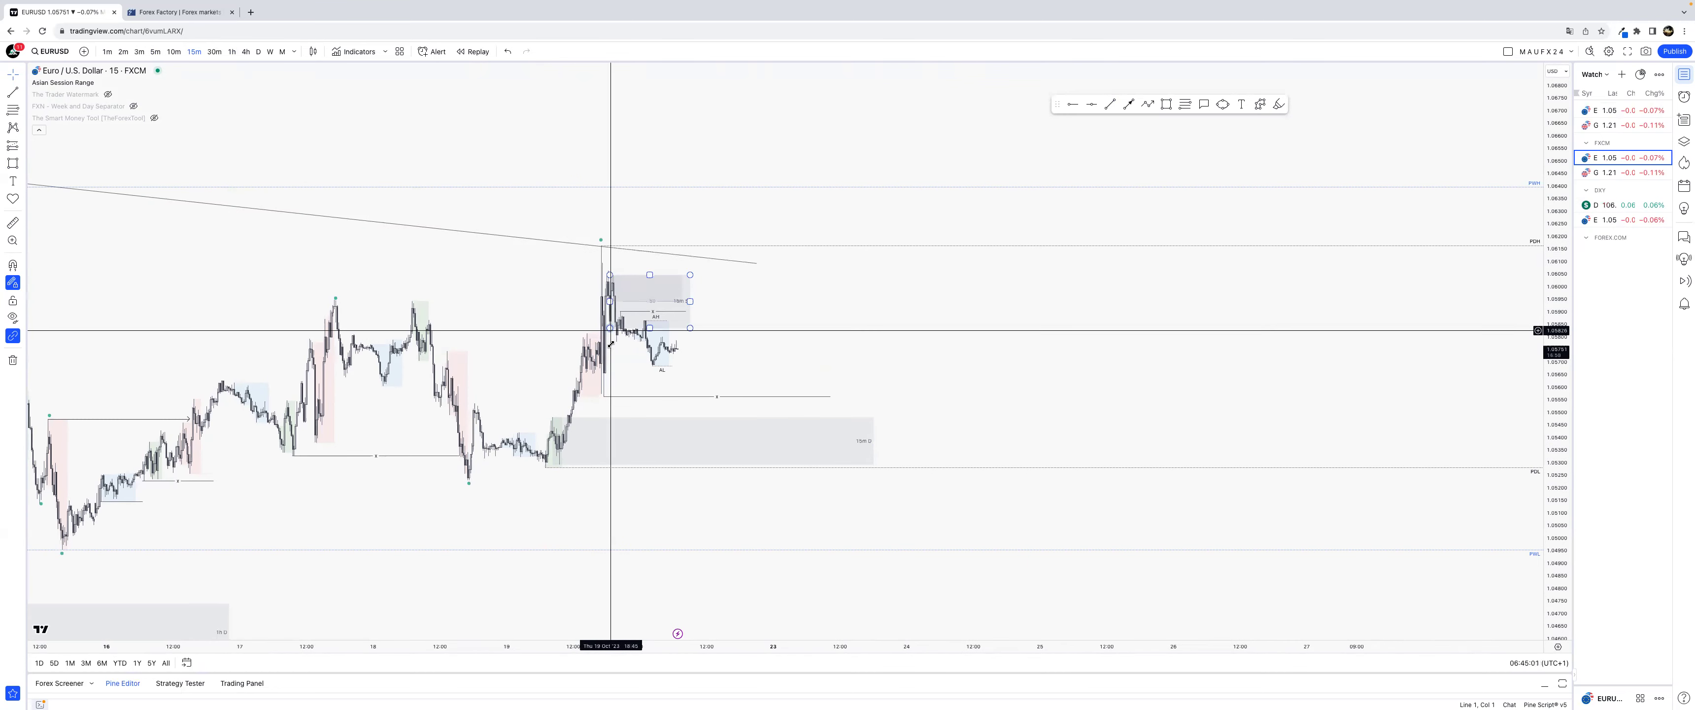
left_click(296, 198)
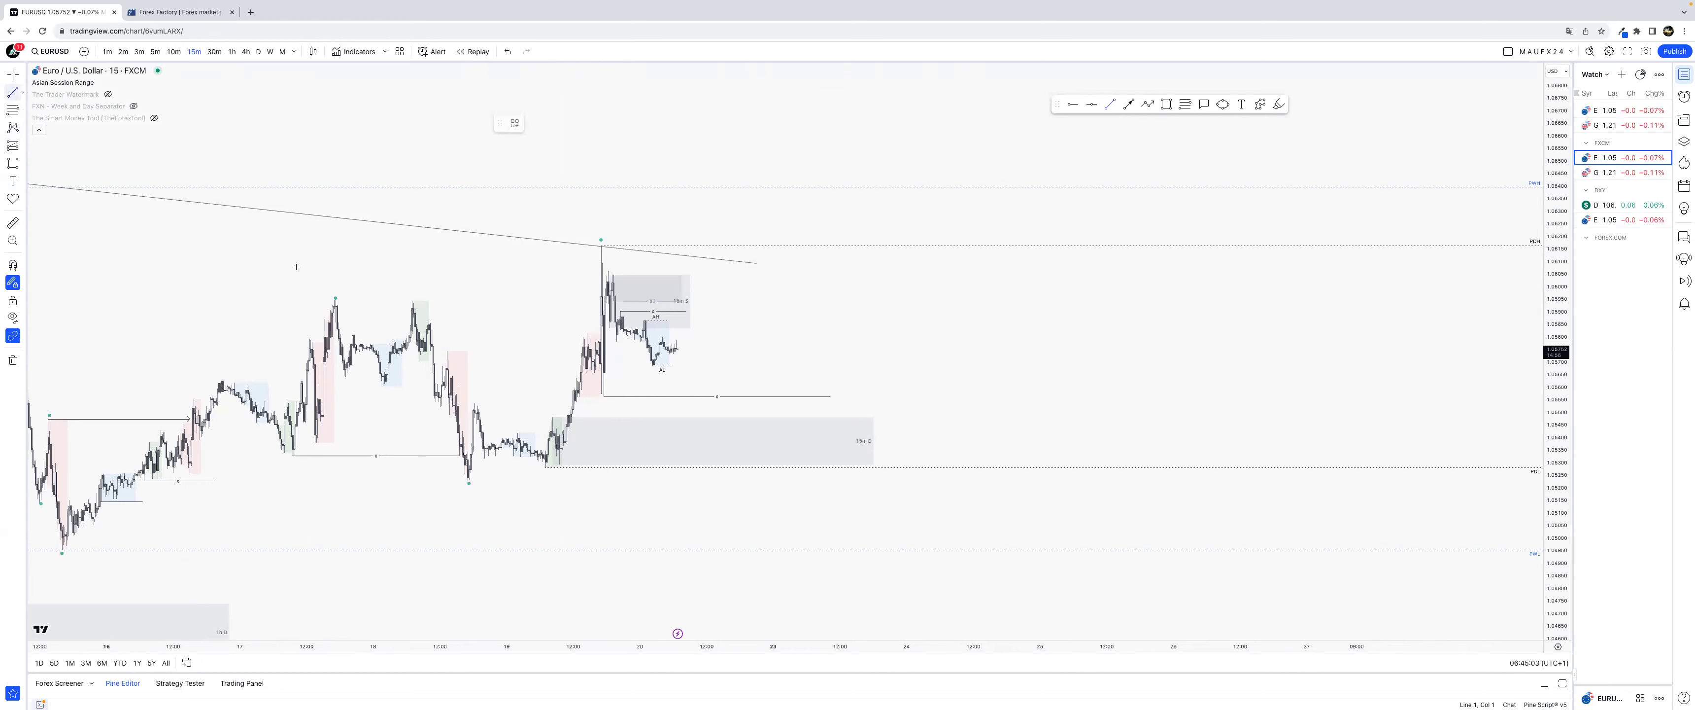
left_click(139, 52)
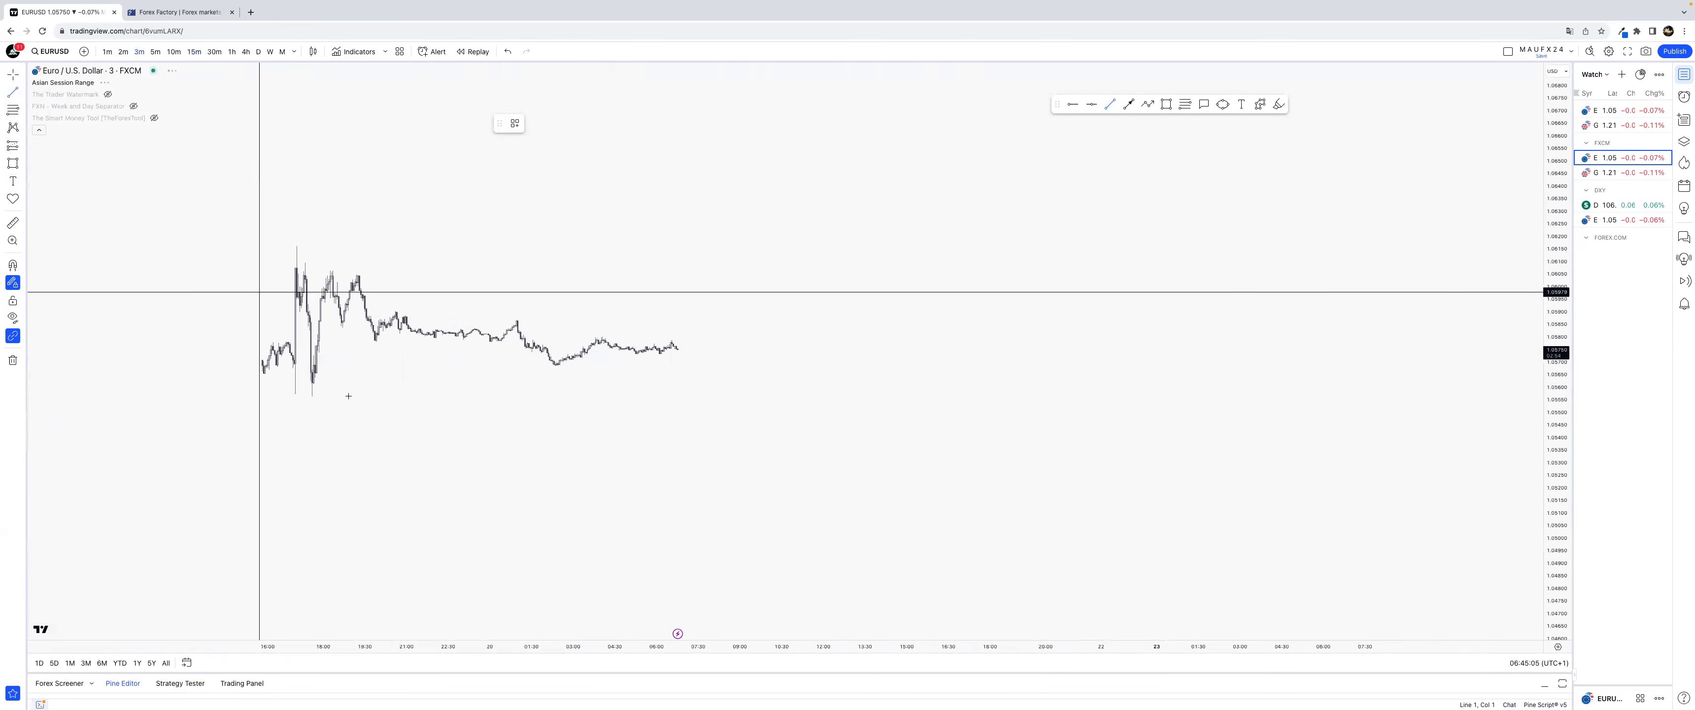
left_click(296, 394, "super")
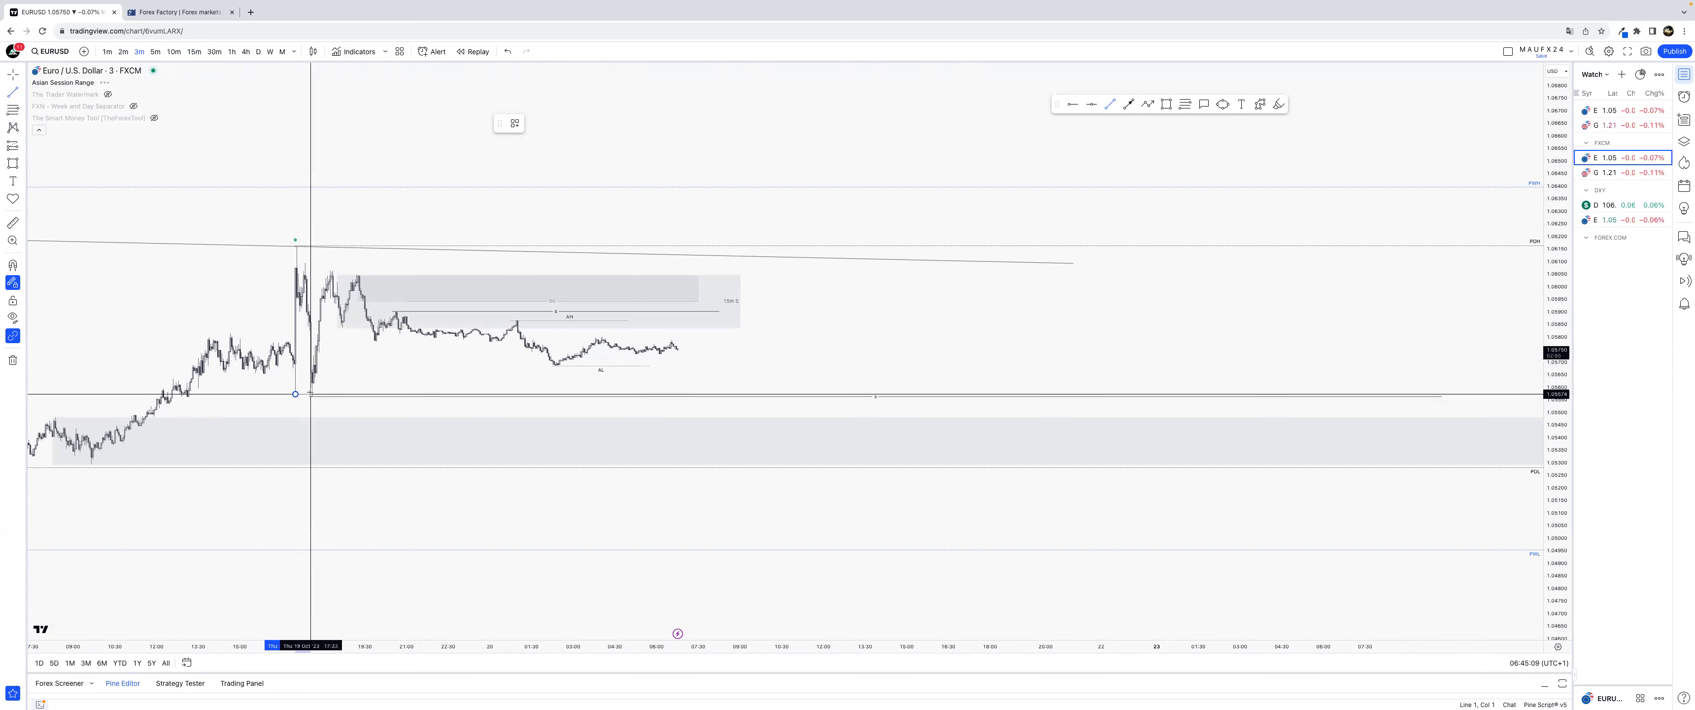
left_click(310, 393)
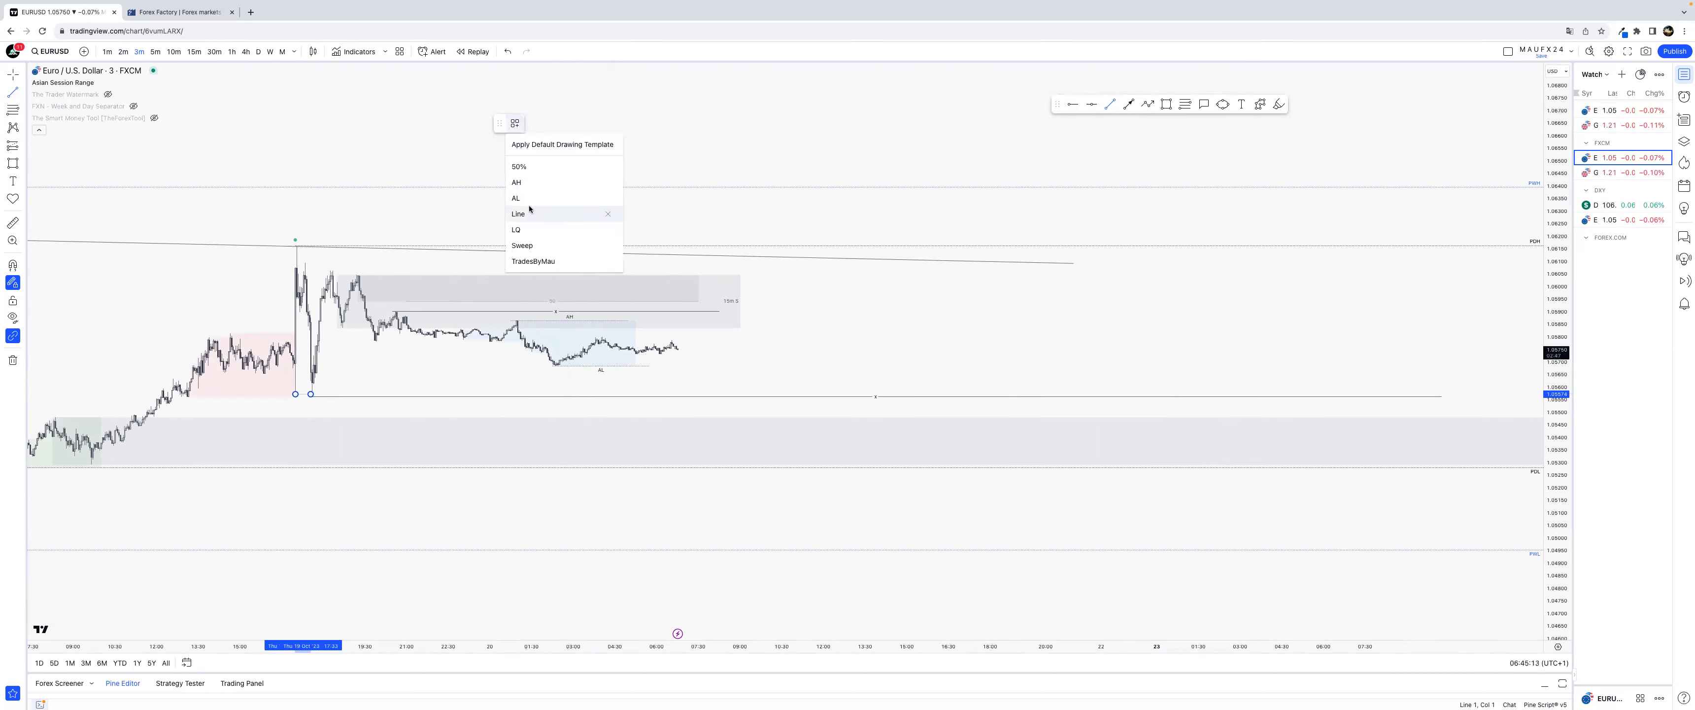
left_click(522, 245)
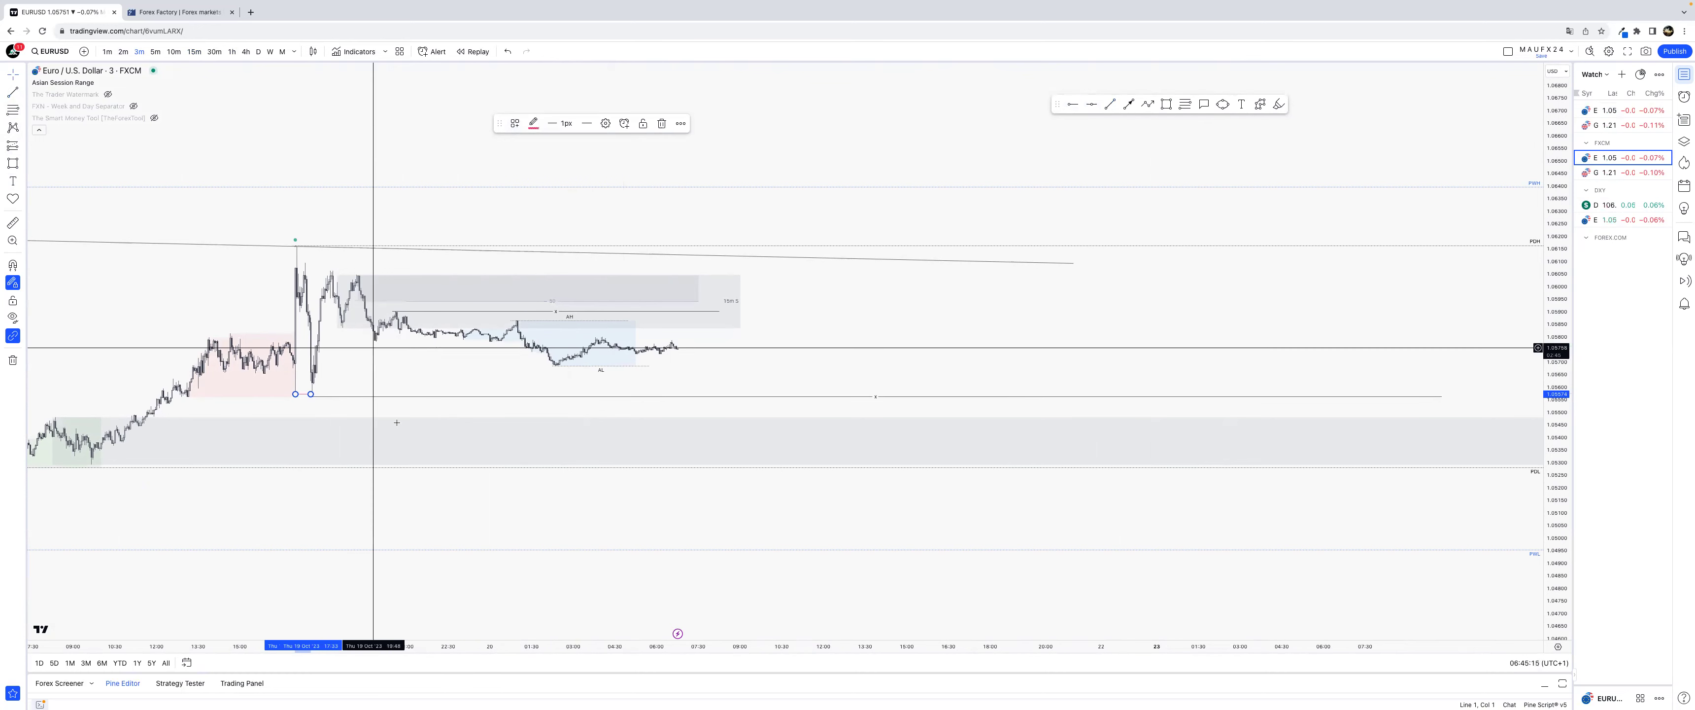
scroll(619, 636, "down", 5)
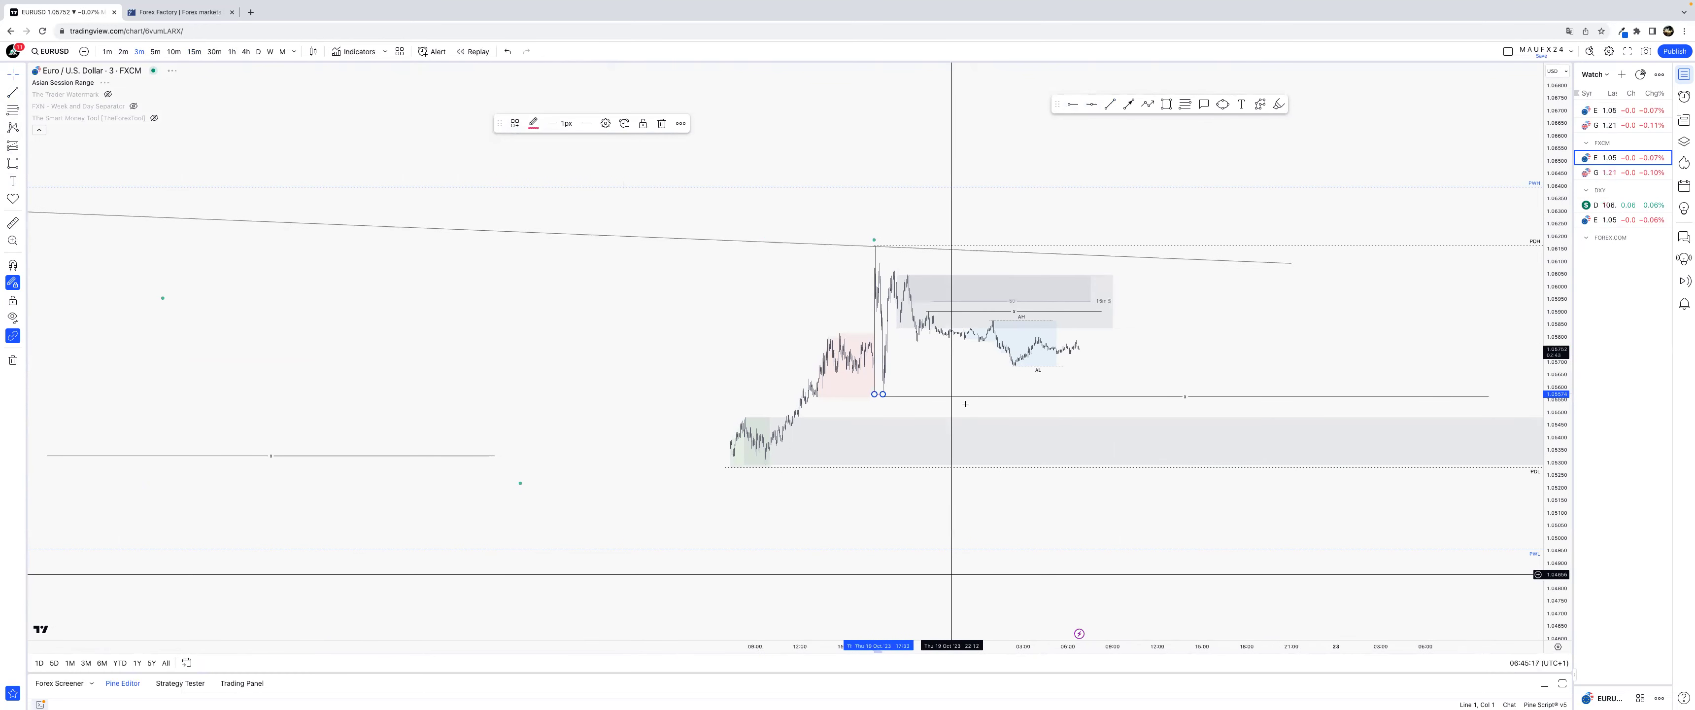
left_click(941, 356)
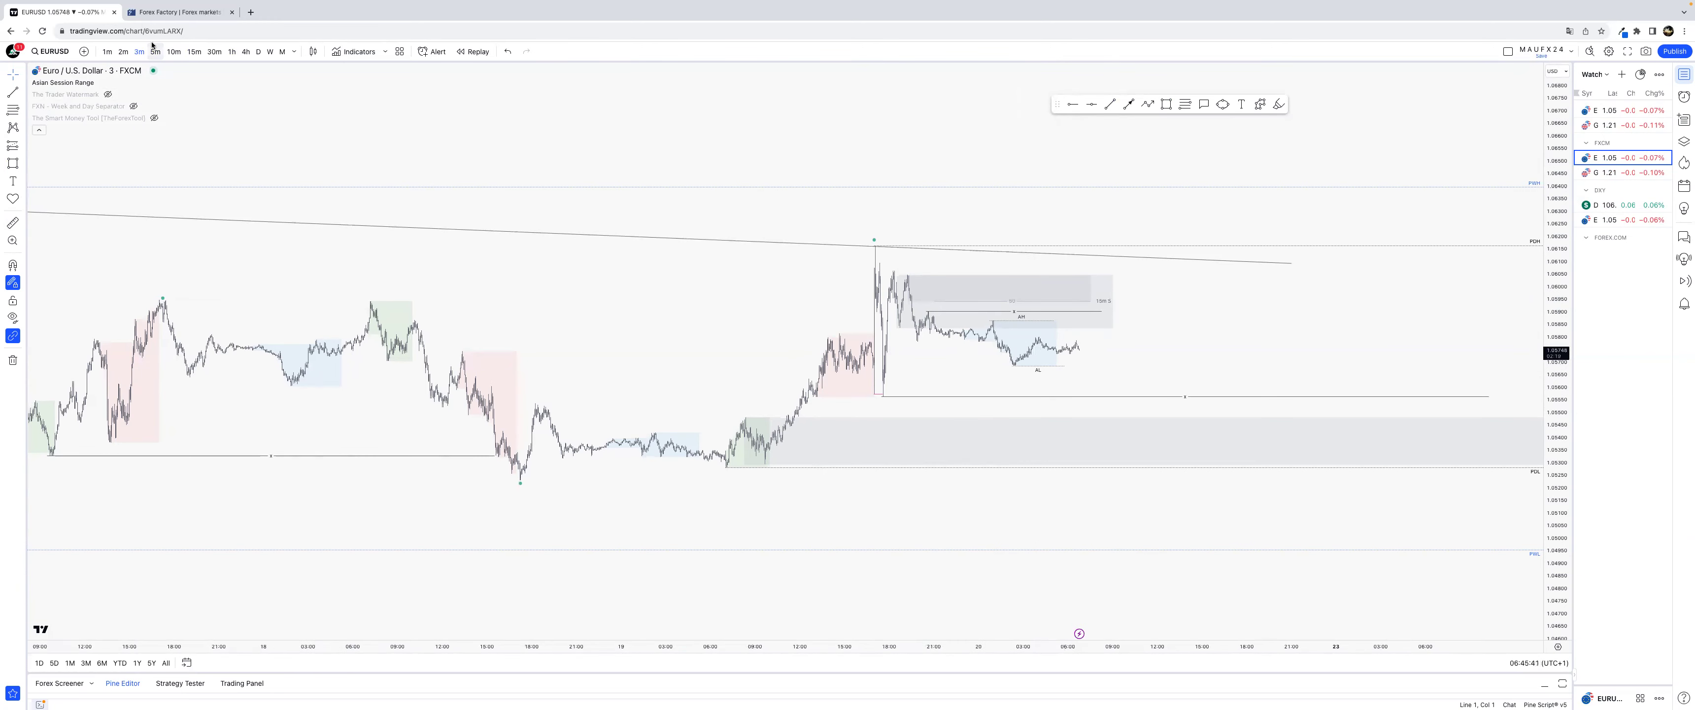
Step: On the EURUSD 1-hour chart, sketch a price path rising into the upper zone, dropping into the lower zone and rallying to the October 19 high
left_click(190, 51)
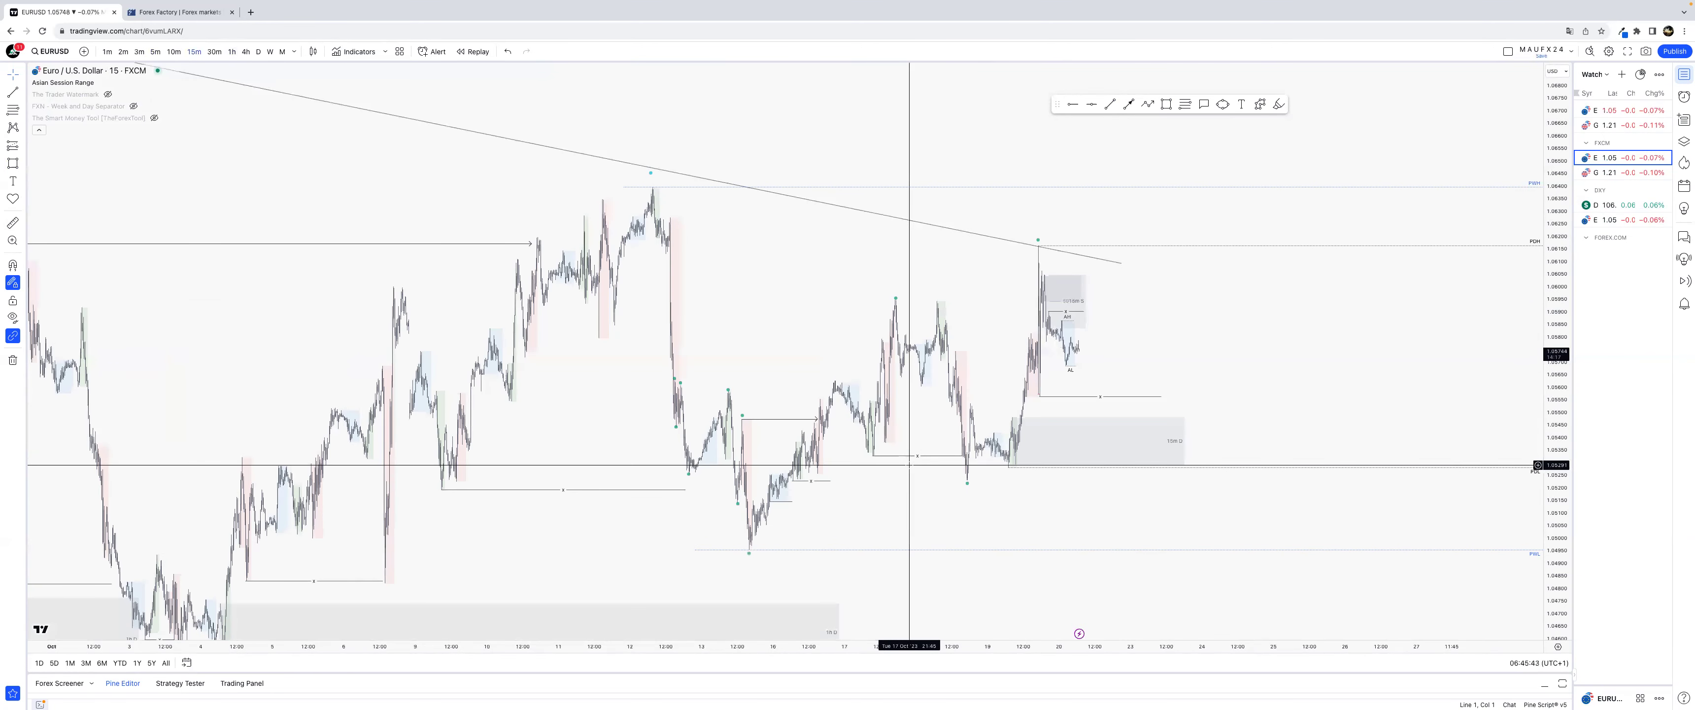
left_click(236, 52)
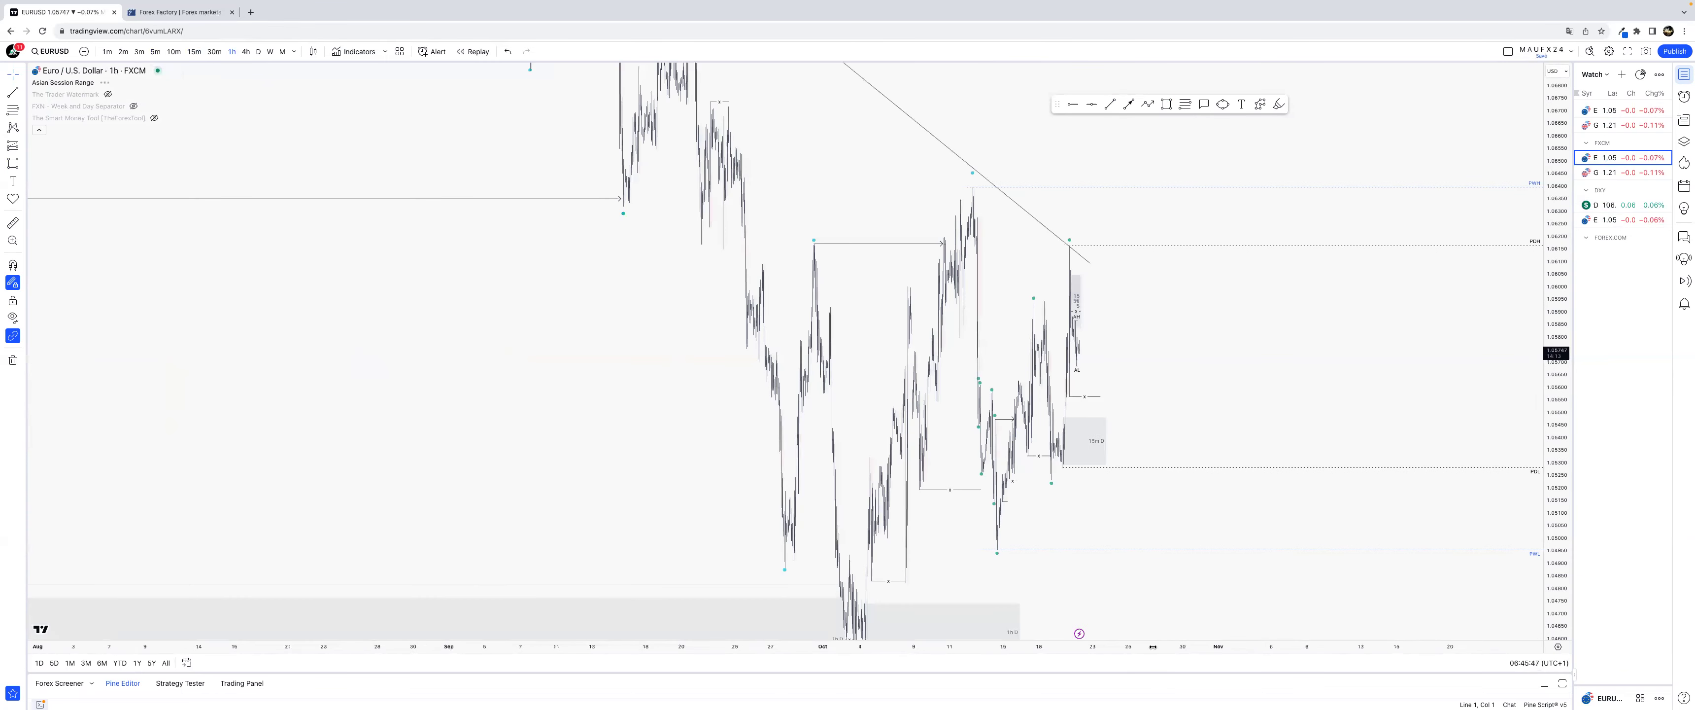
scroll(1153, 647, "up", 5)
scroll(1081, 653, "up", 3)
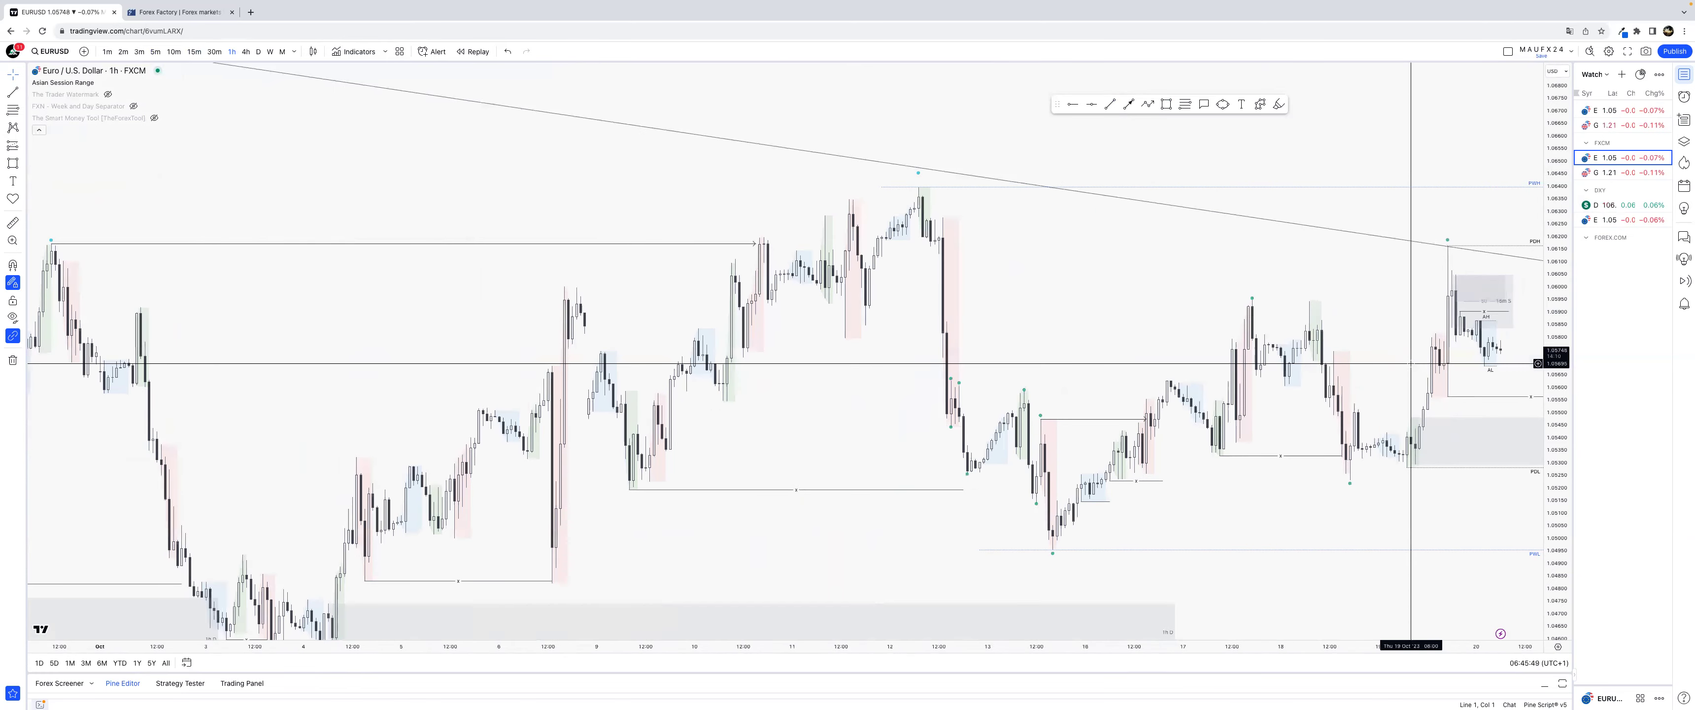
left_click_drag(1411, 362, 1126, 365)
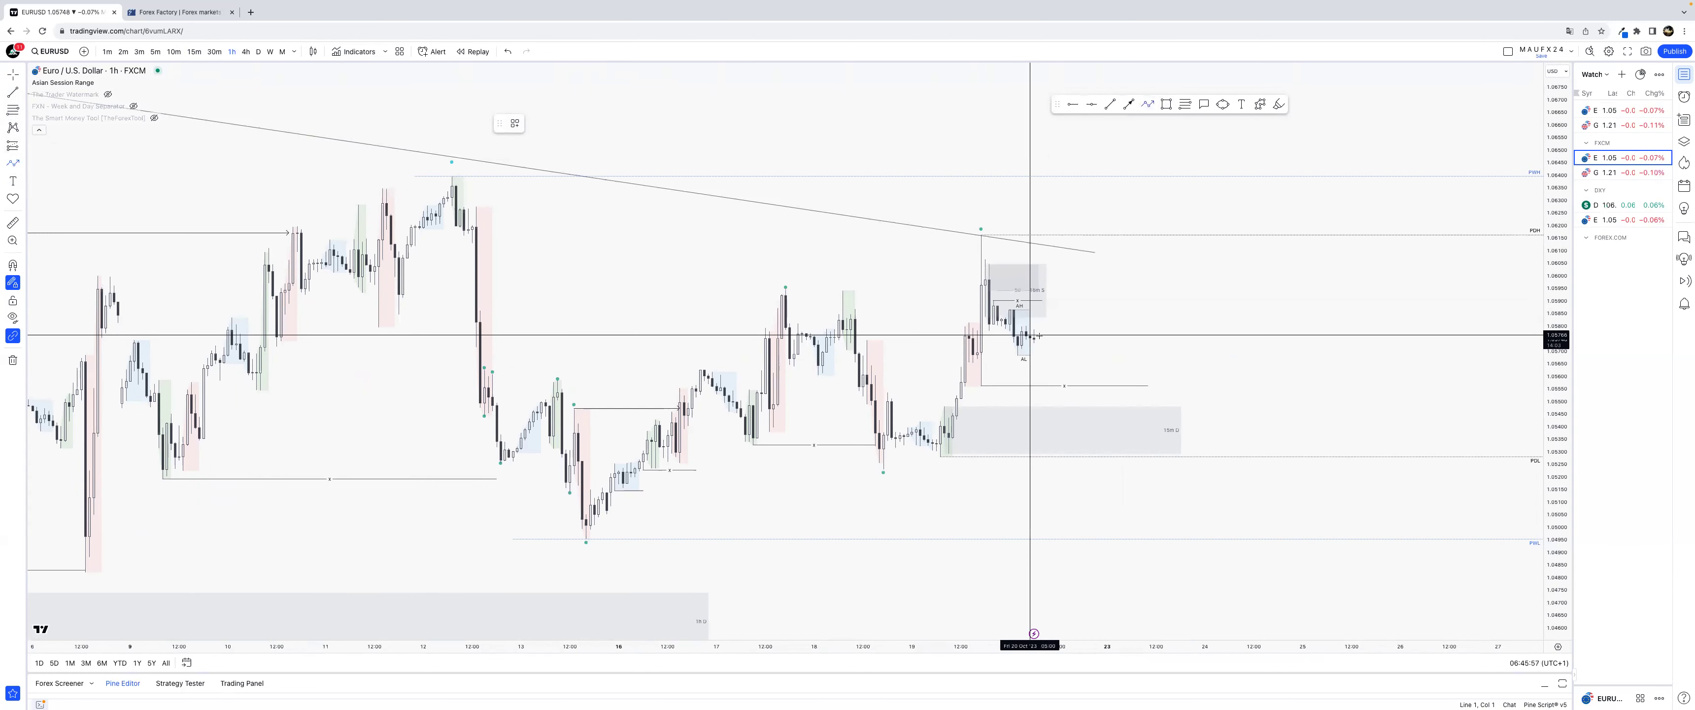
left_click(1055, 288)
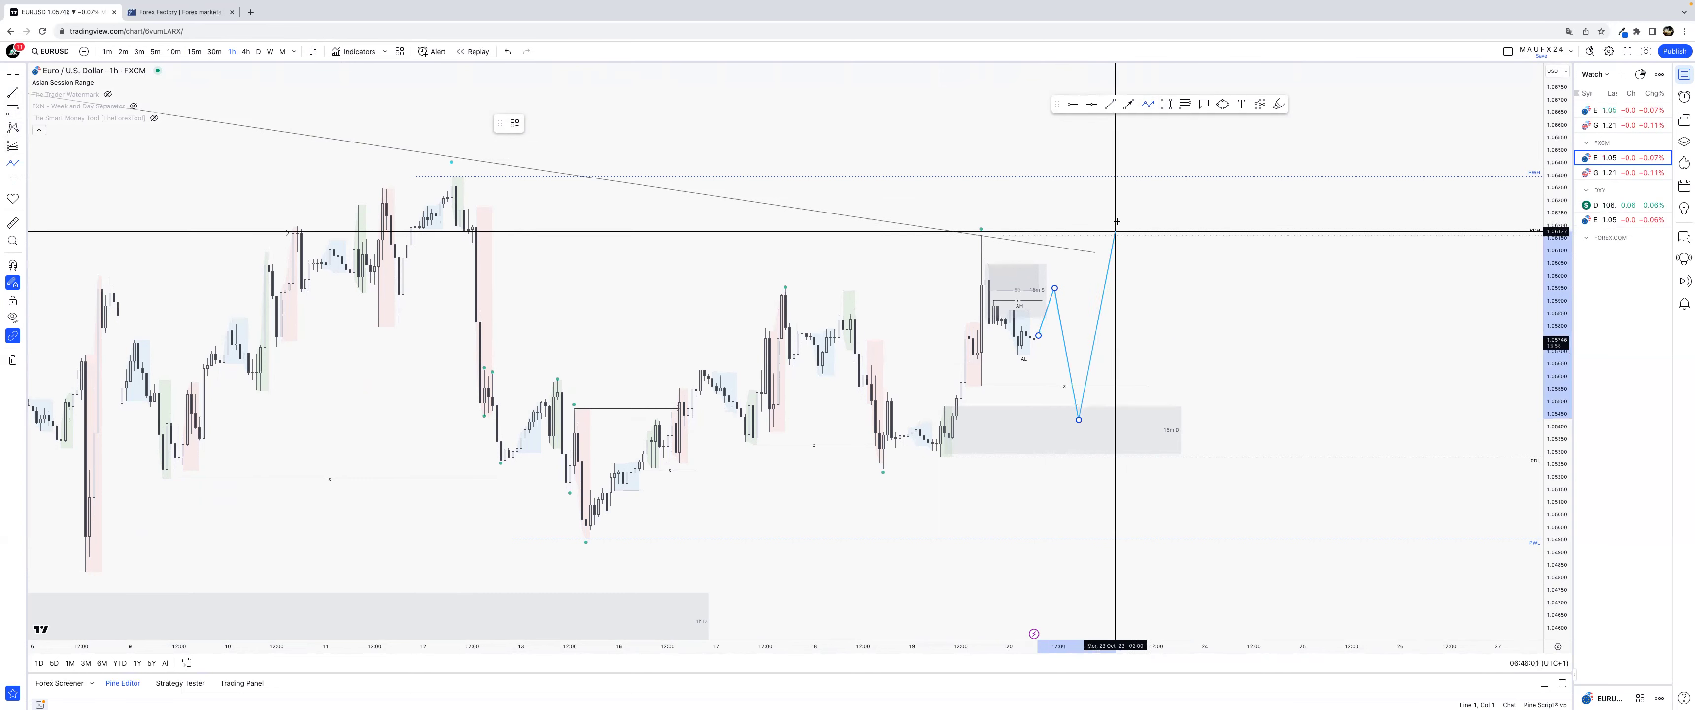
key("Escape")
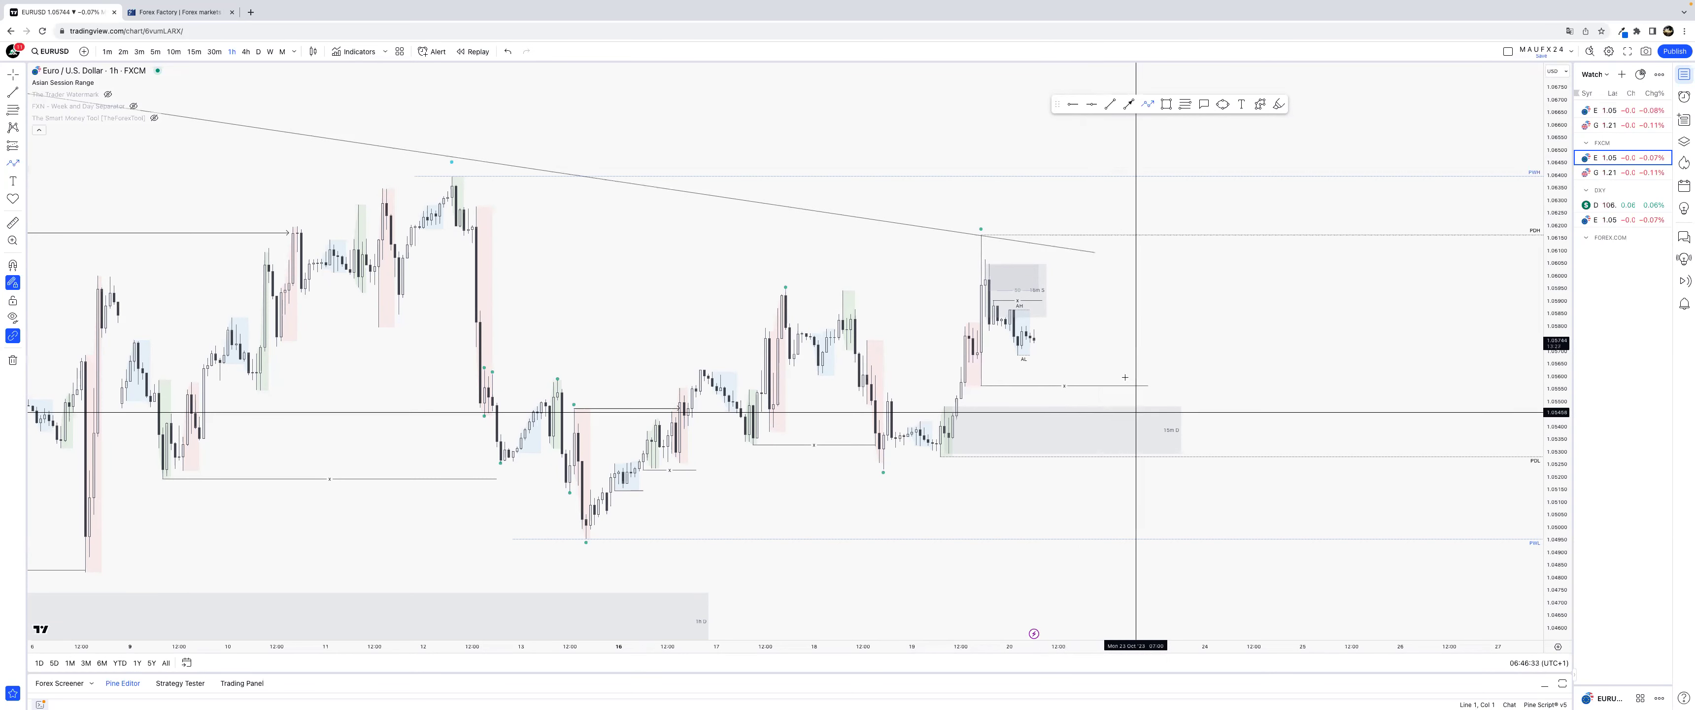
left_click(1148, 151)
key("Escape")
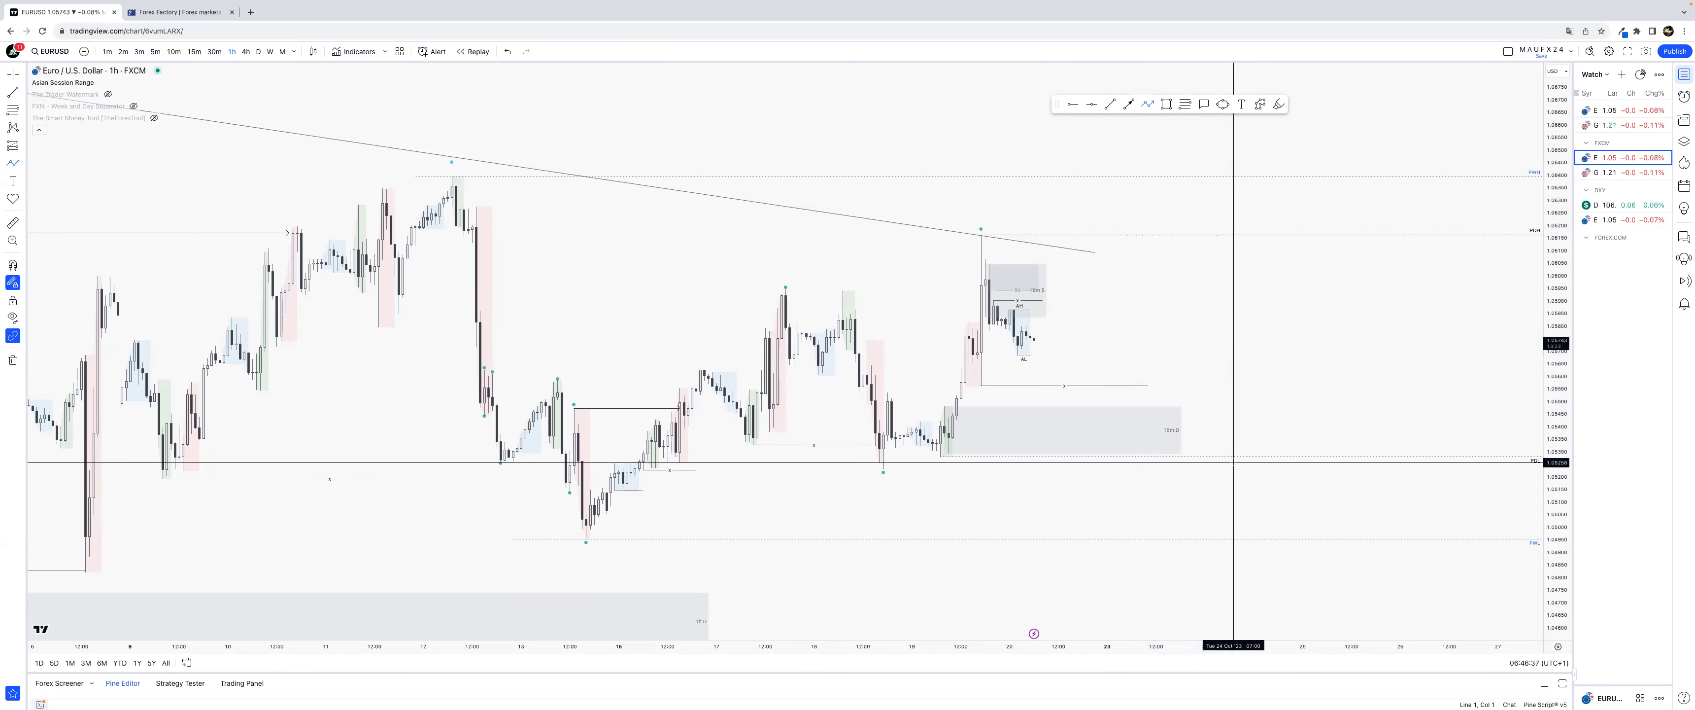
Step: On the GBPUSD 15-minute chart, draw a rectangle zone over the last October 19 evening drop, extending it to the afternoon of October 20
left_click(1619, 173)
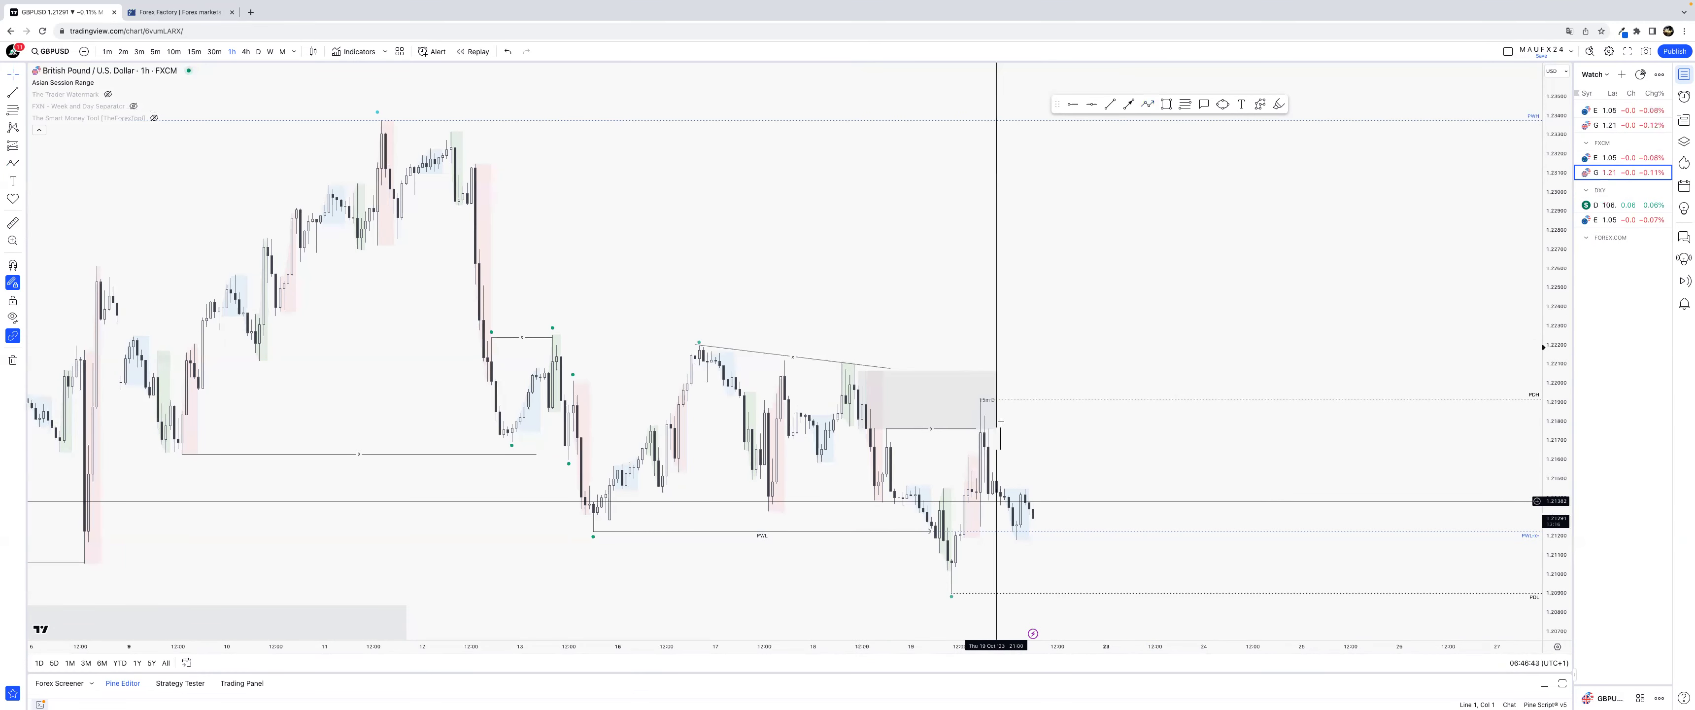
left_click_drag(1090, 440, 1089, 347)
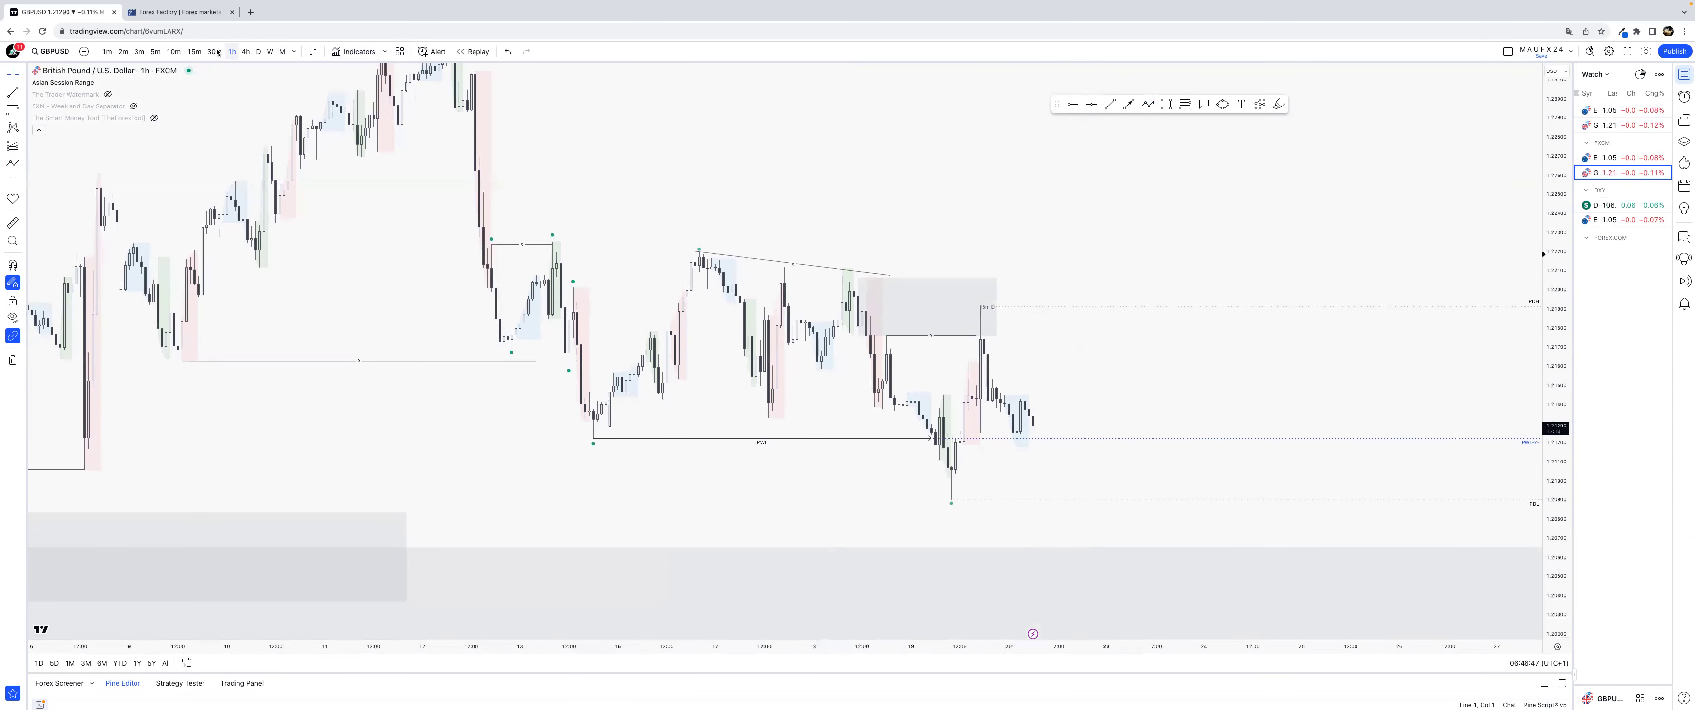
left_click(194, 51)
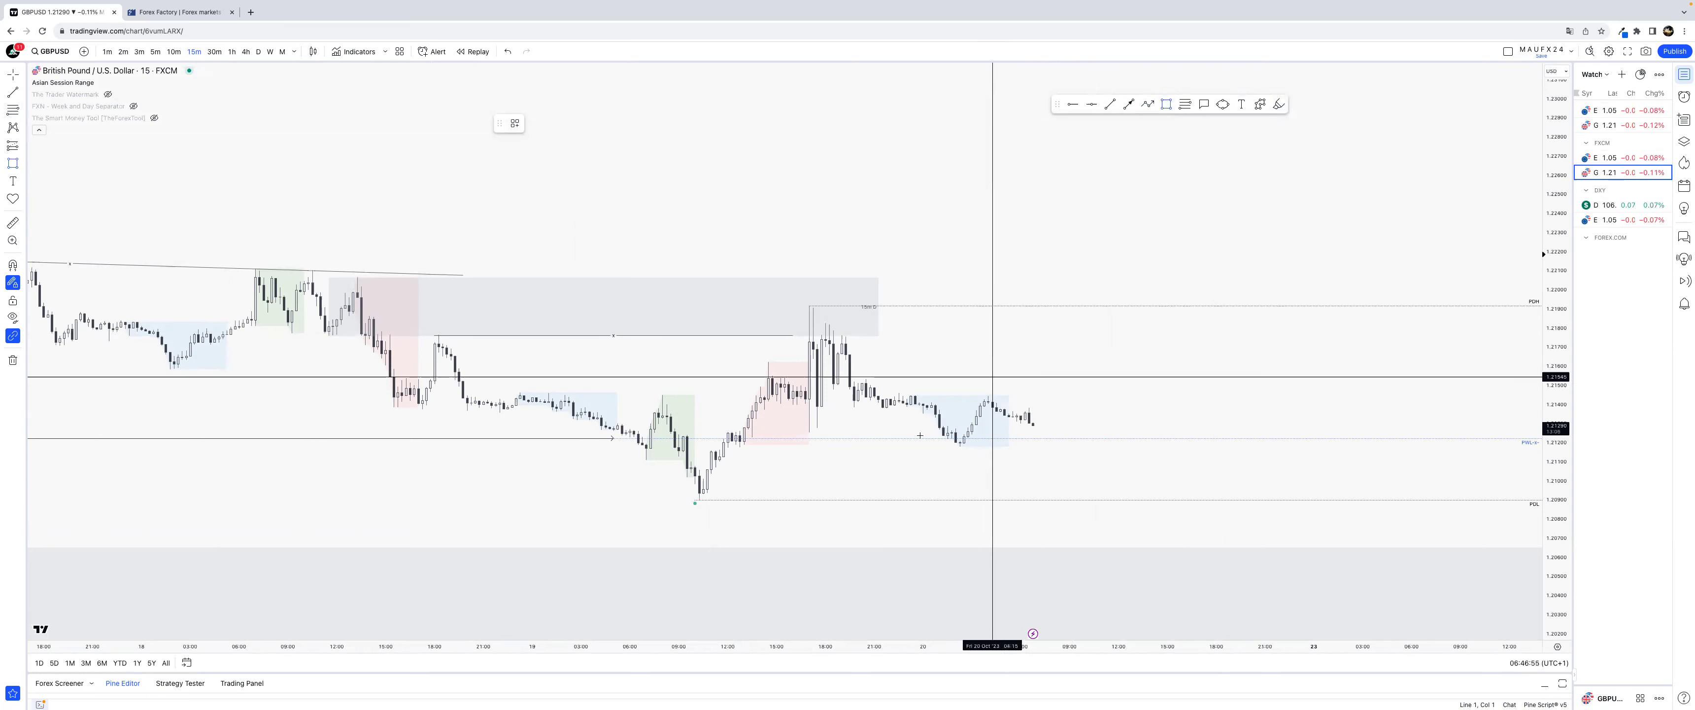
key("super")
left_click(832, 389, "super")
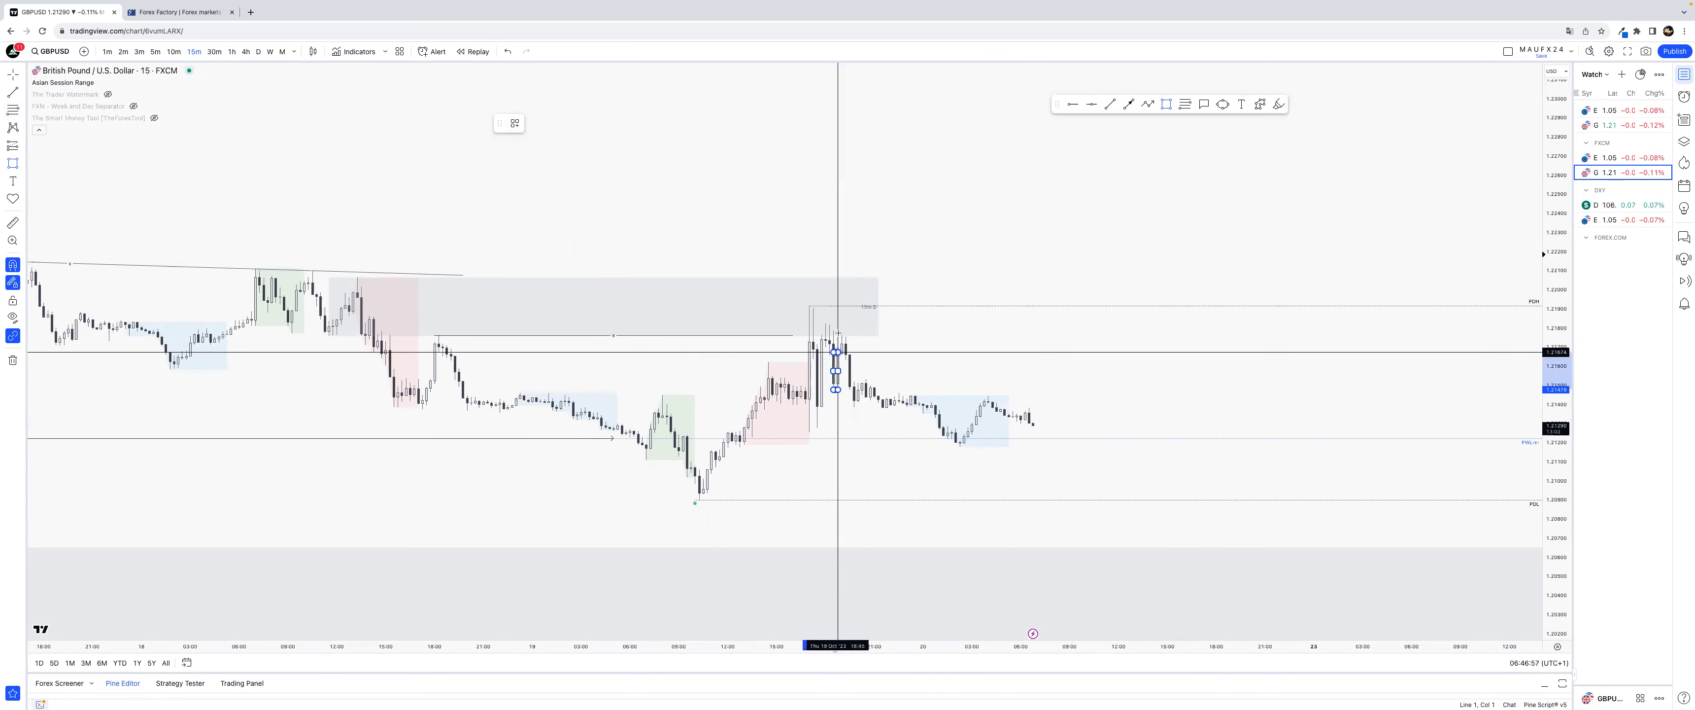
left_click(841, 335, "super")
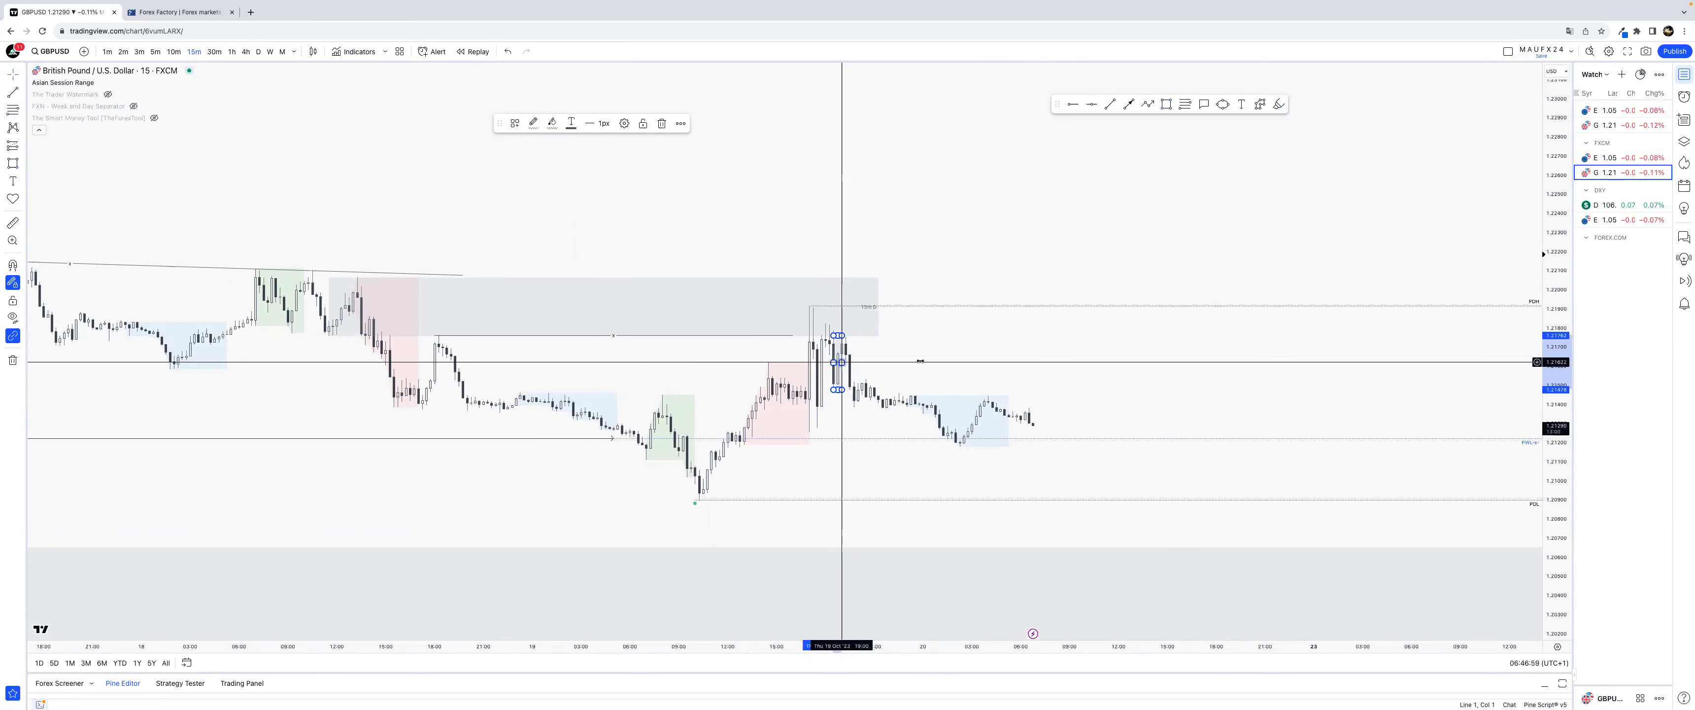
left_click_drag(844, 361, 1159, 362)
Step: Draw a horizontal line along the October 20 Asian session high and apply the AH template
left_click(13, 92)
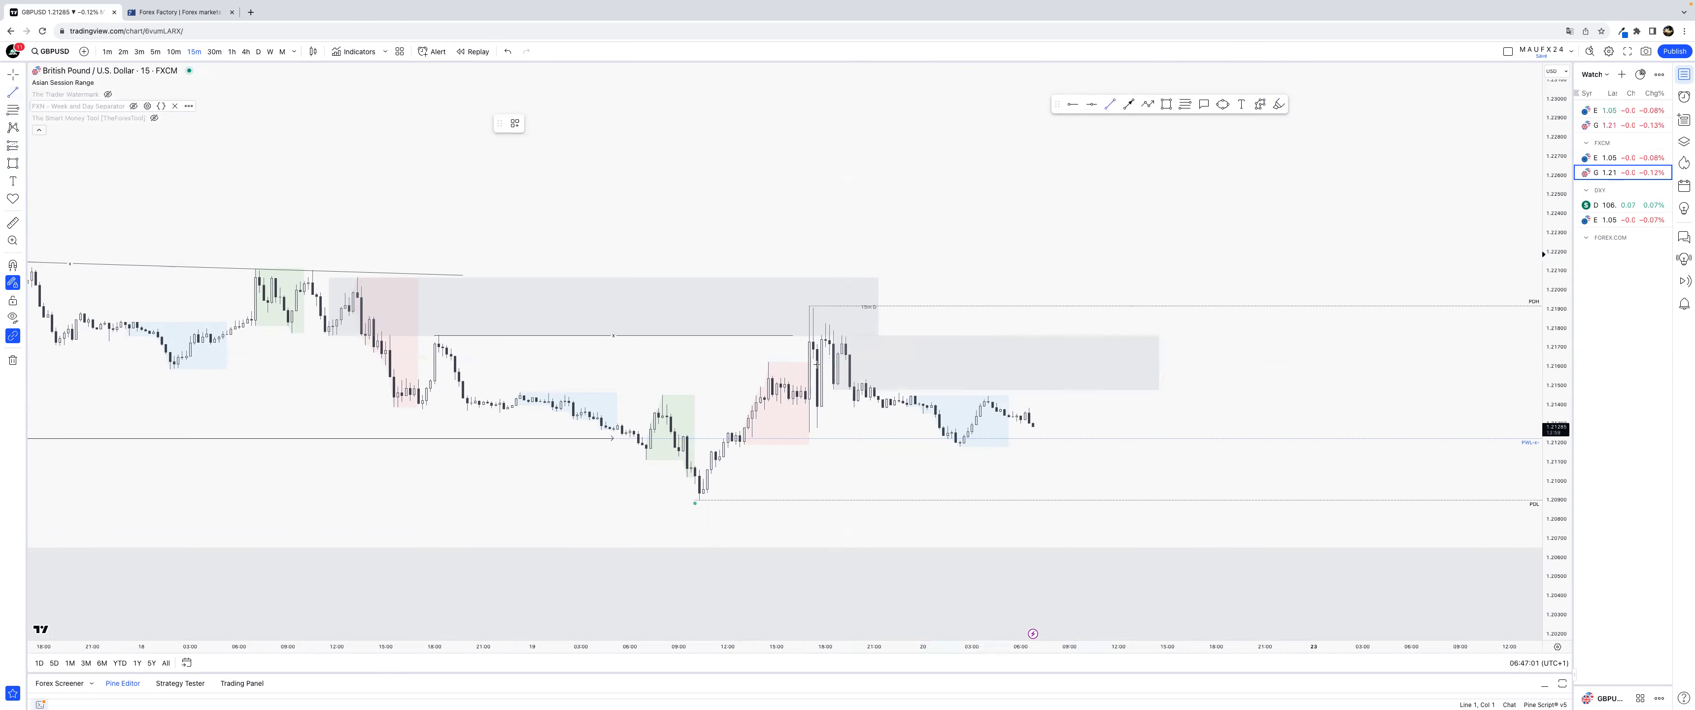
key("super")
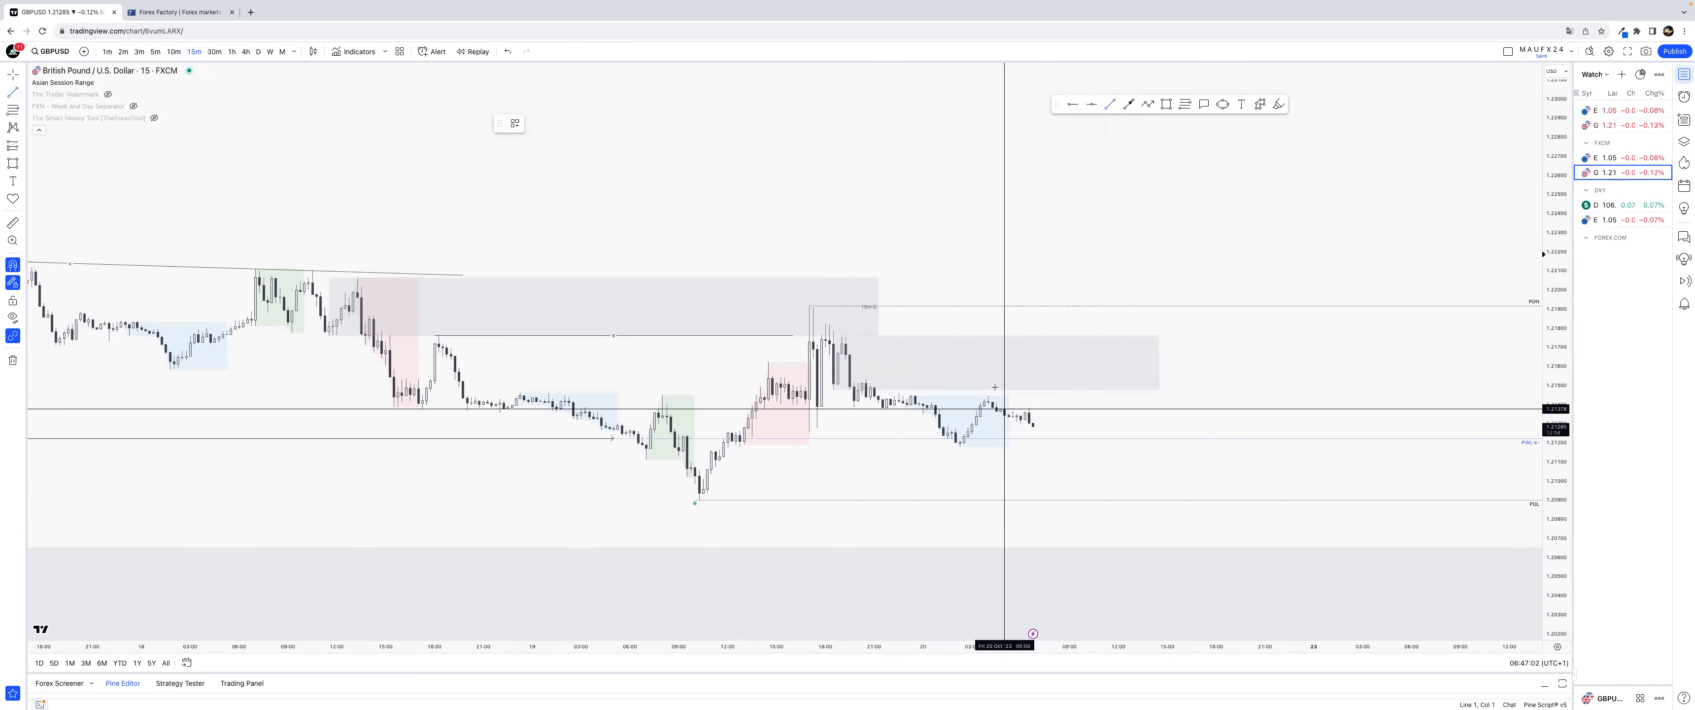
left_click(910, 374, "super")
left_click(1062, 392, "shift")
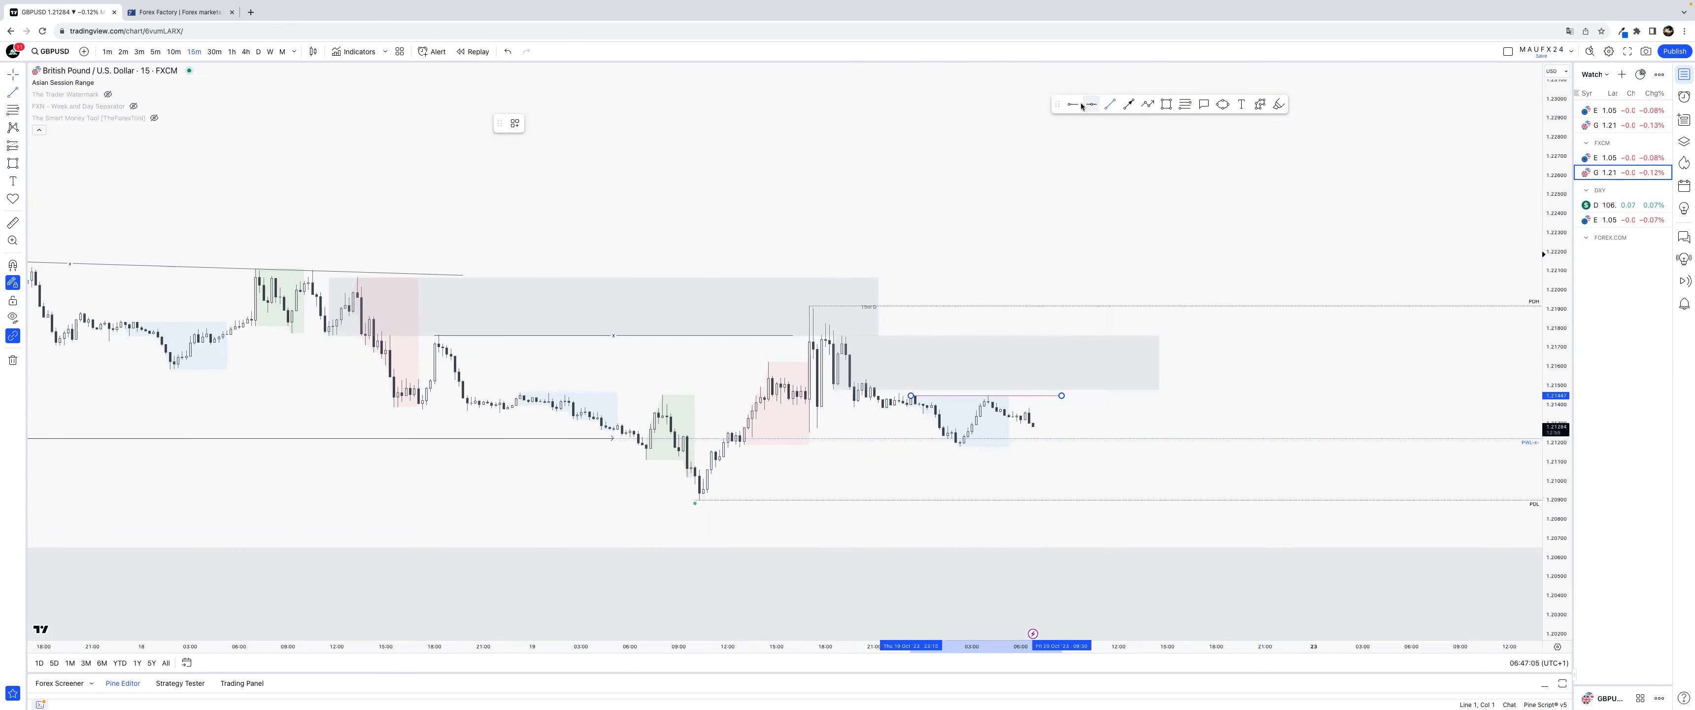
mouse_move(520, 123)
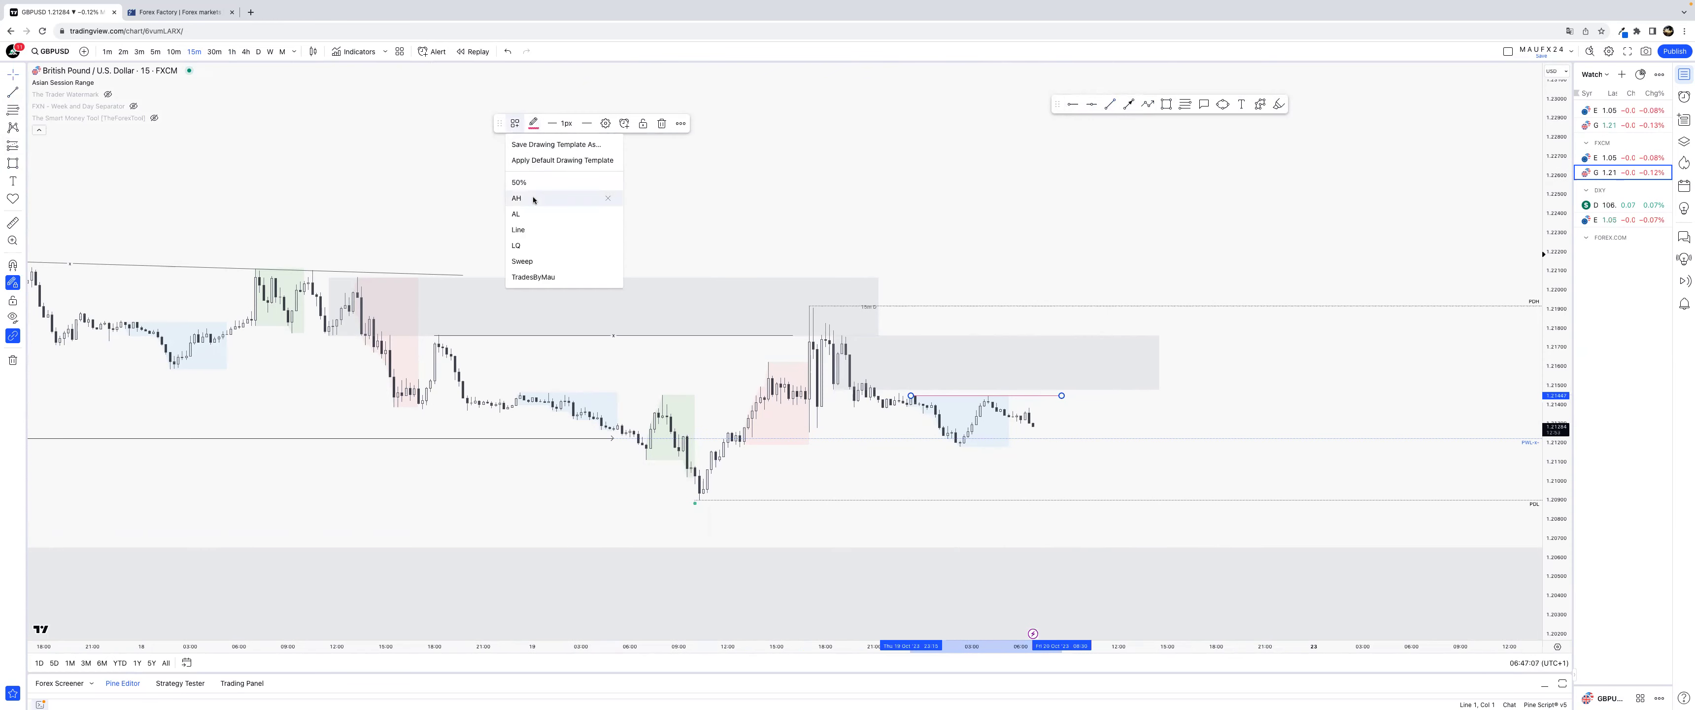
left_click(533, 199)
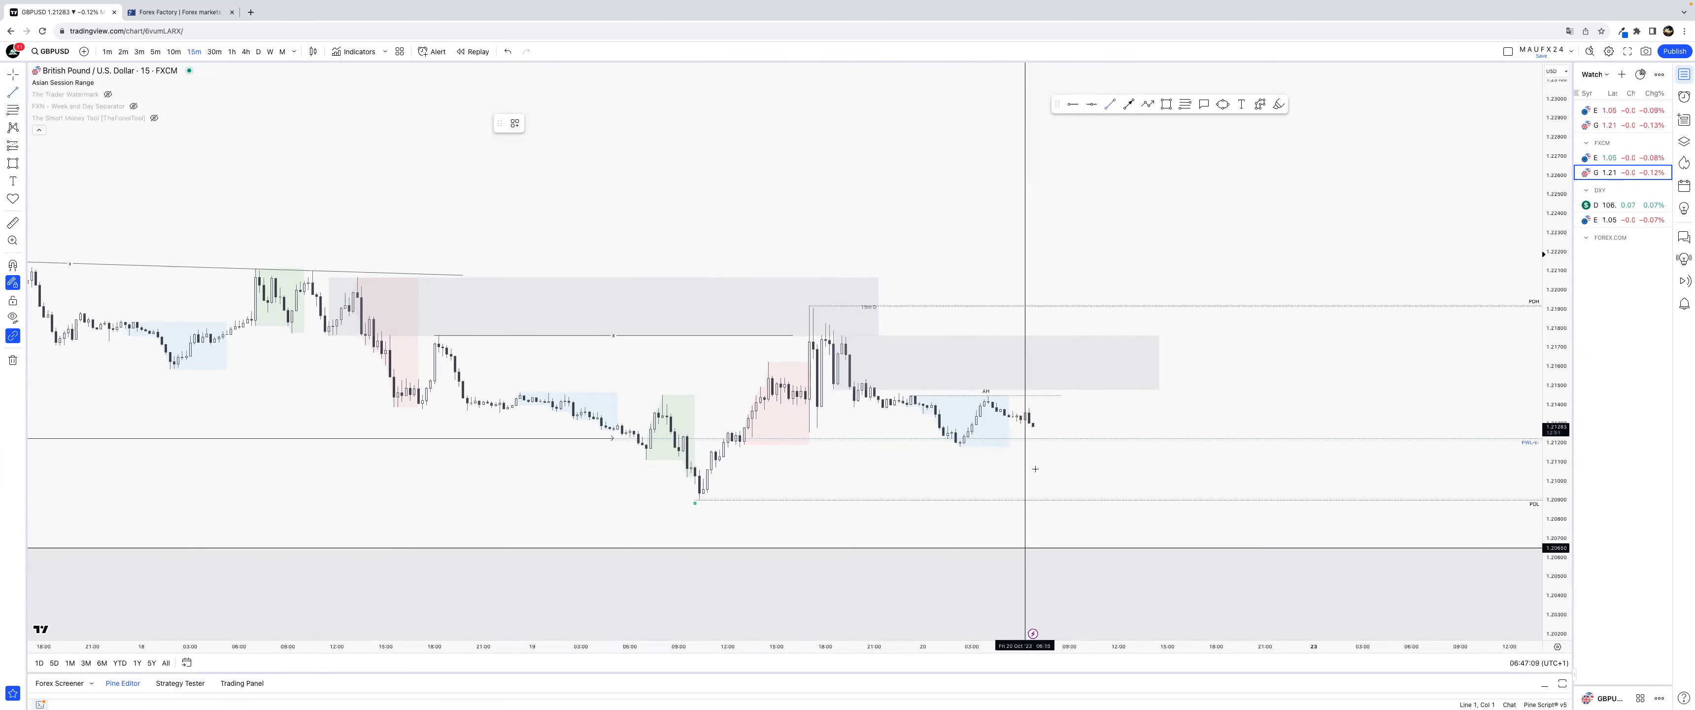
Step: Mark the Asian session low with an AL template line and shorten the AH line to the session's end
left_click(965, 451, "super")
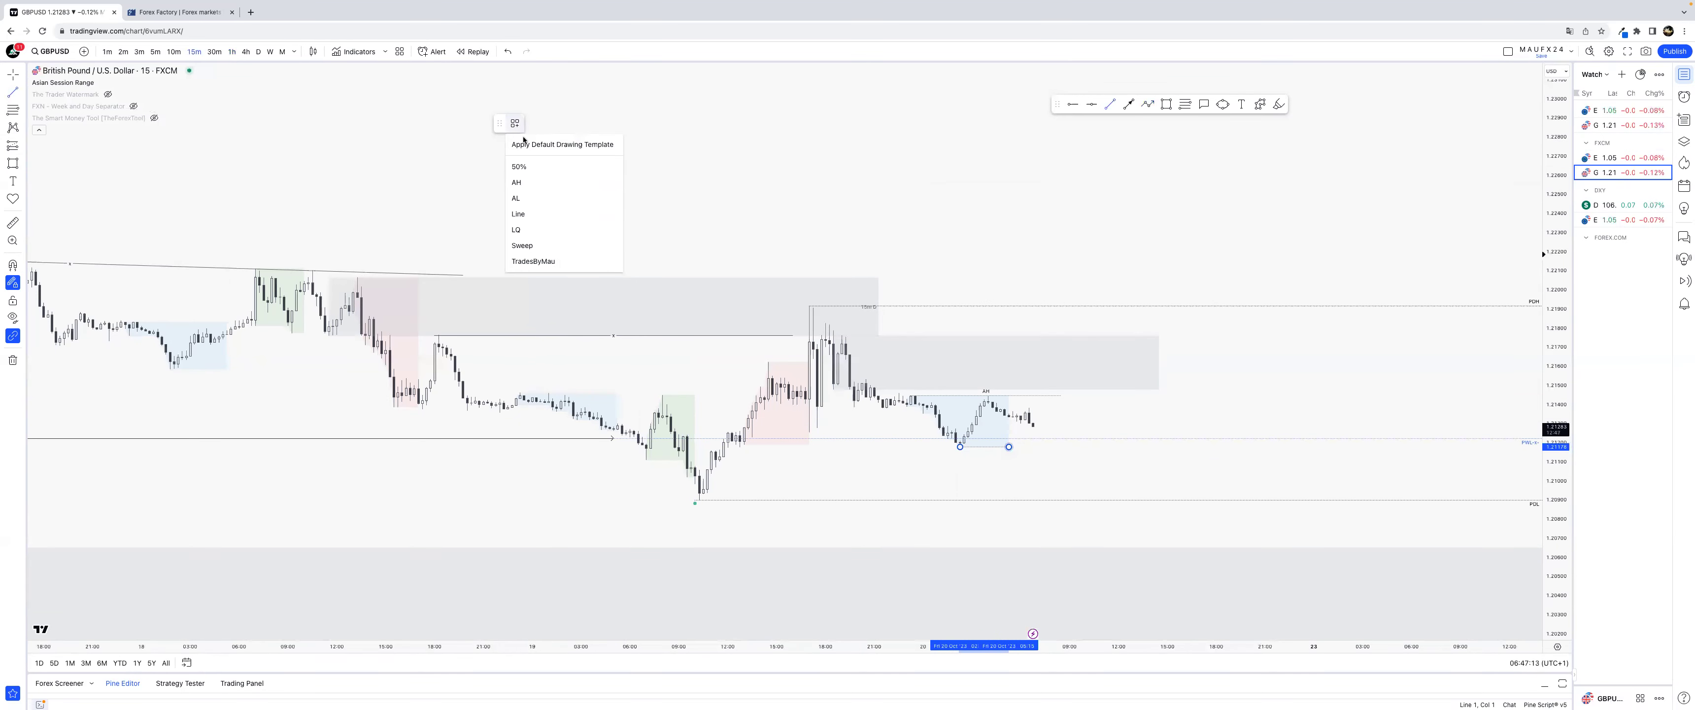
left_click(517, 197)
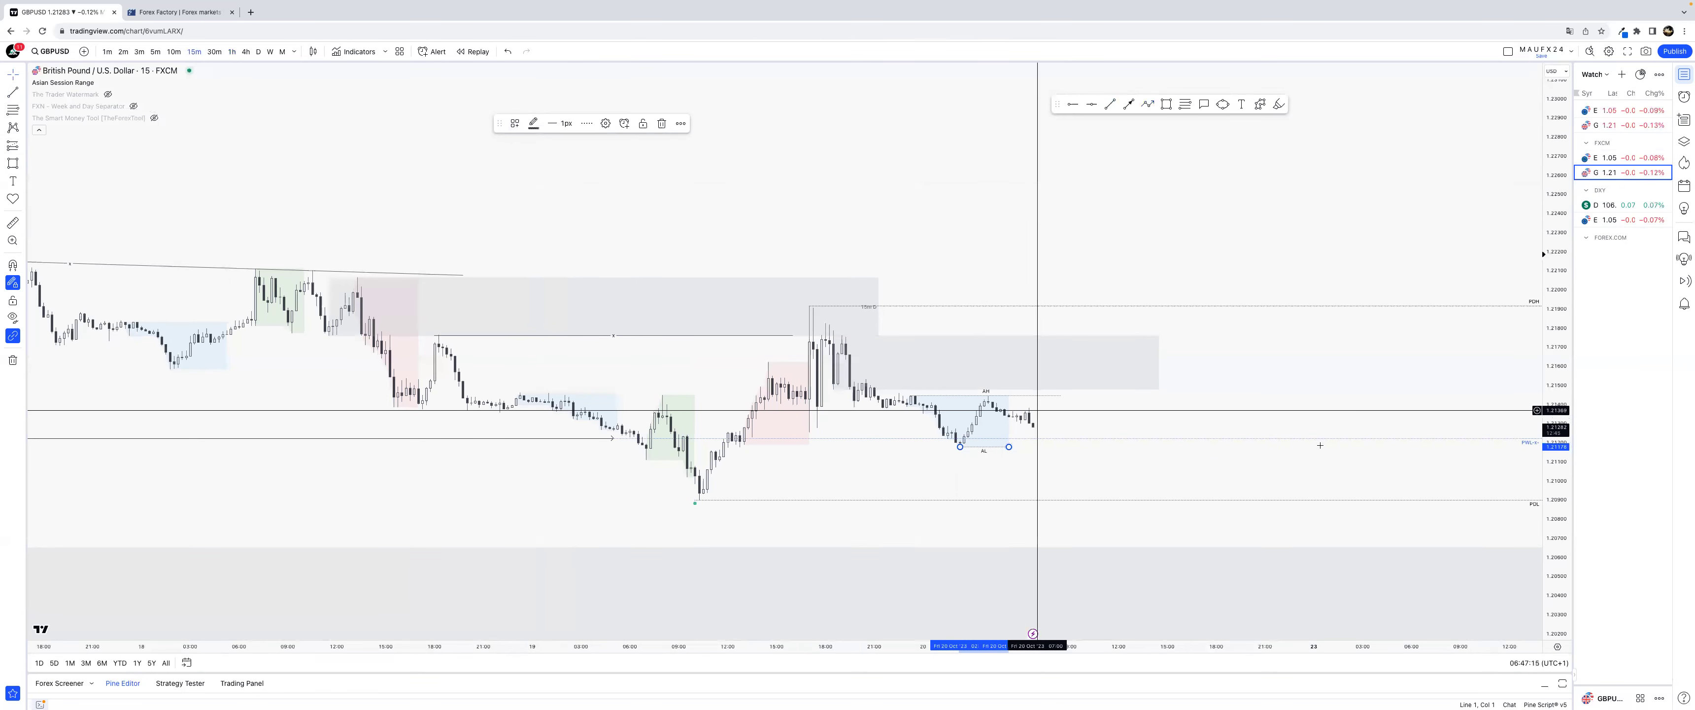
left_click_drag(1053, 396, 1009, 396)
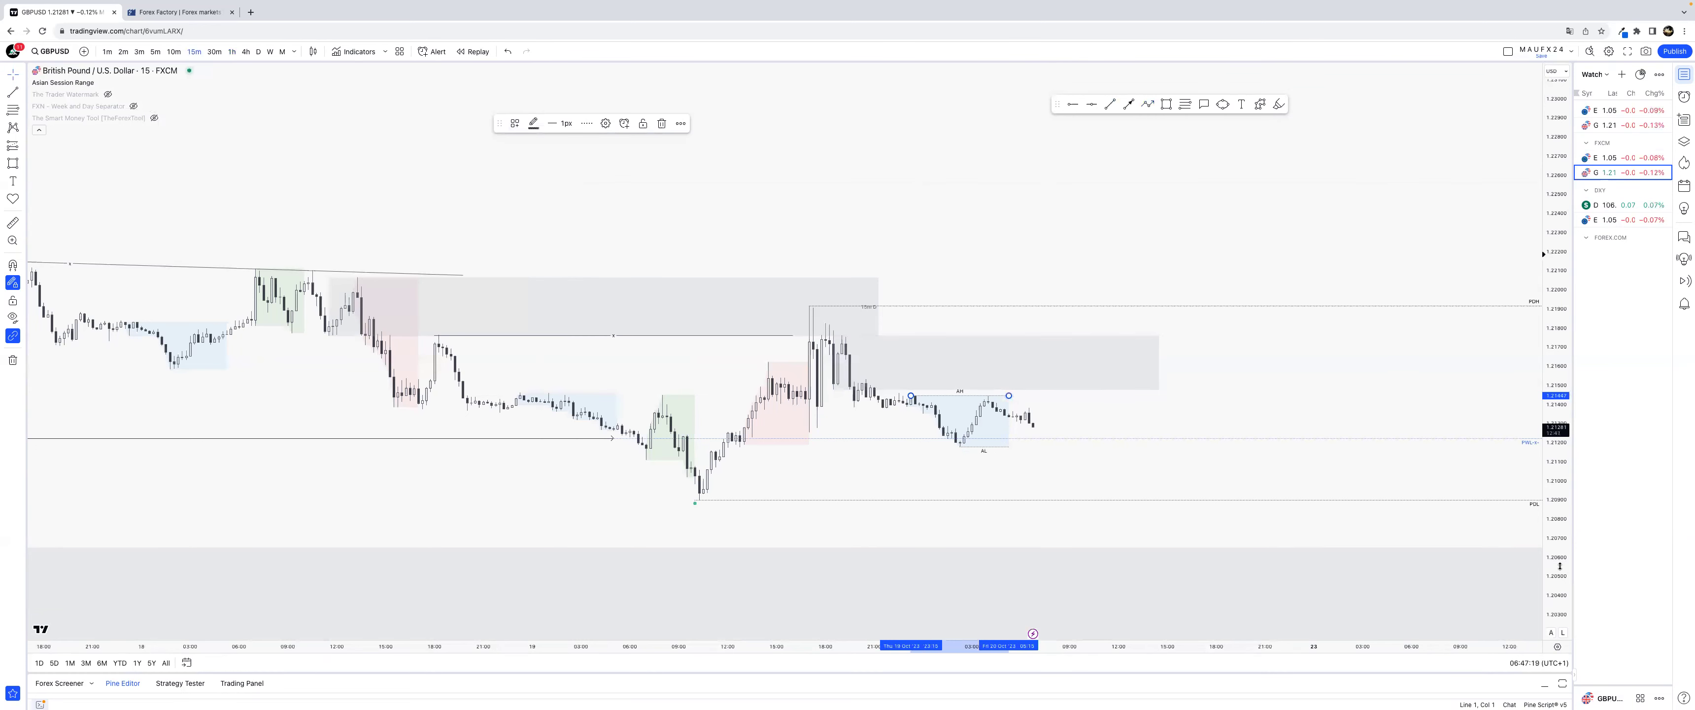
Step: Draw a horizontal line above the last October 19 evening swing high, inside the new GBPUSD zone, and apply the LQ template
left_click_drag(1559, 565, 1560, 454)
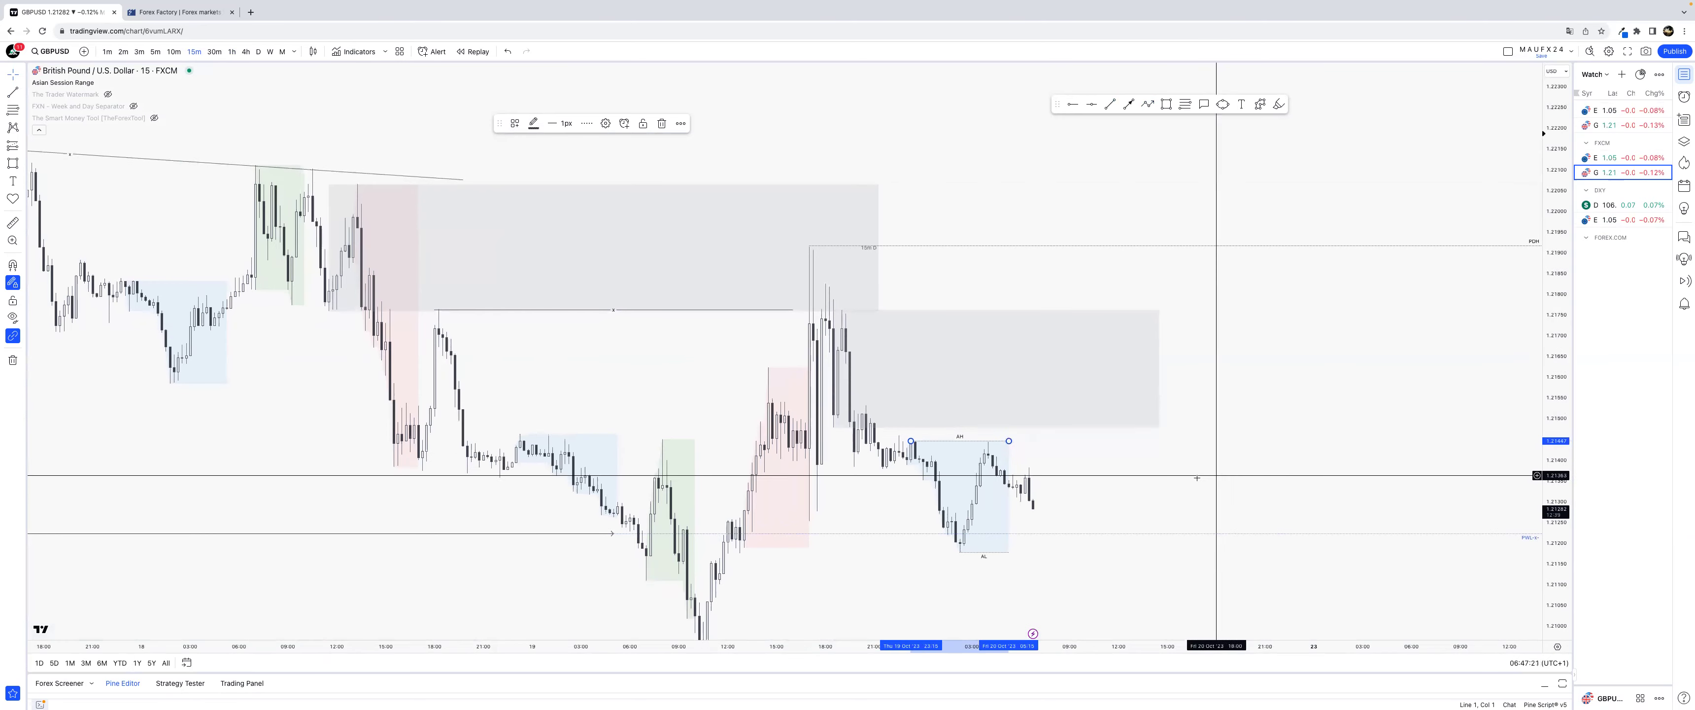
left_click_drag(1181, 411, 1158, 351)
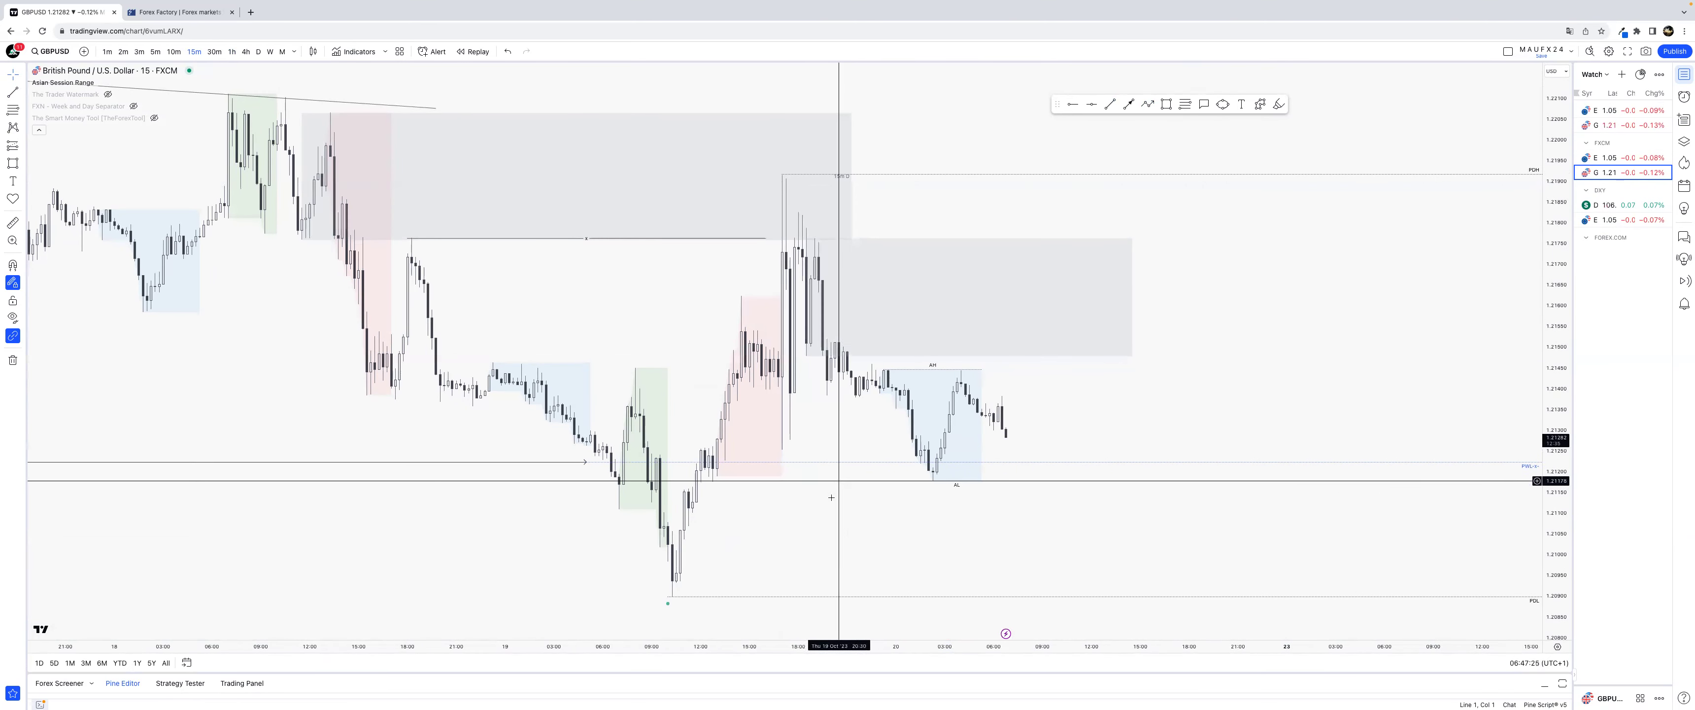
left_click_drag(836, 478, 834, 436)
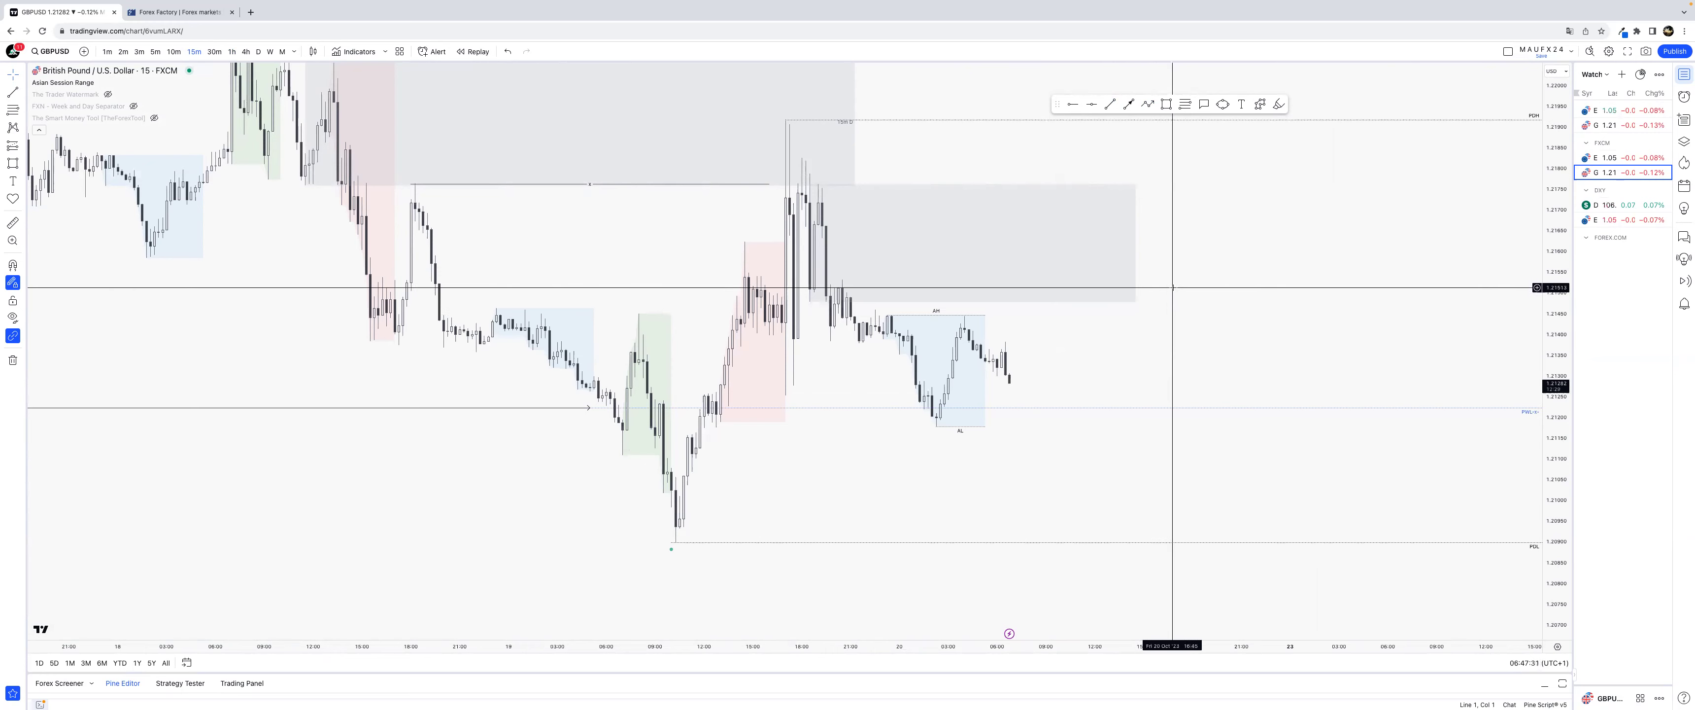
left_click(15, 92)
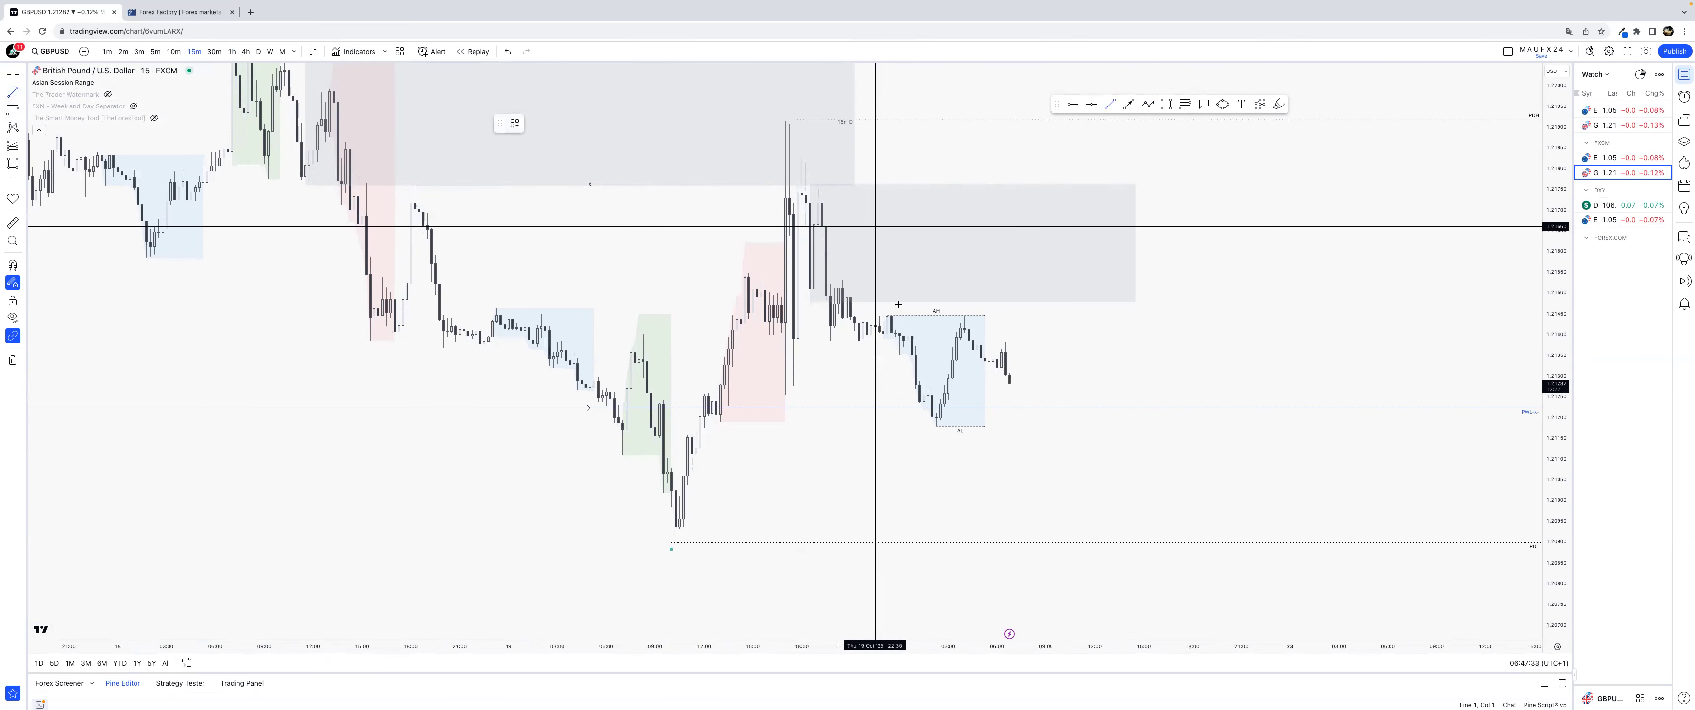
left_click(842, 280)
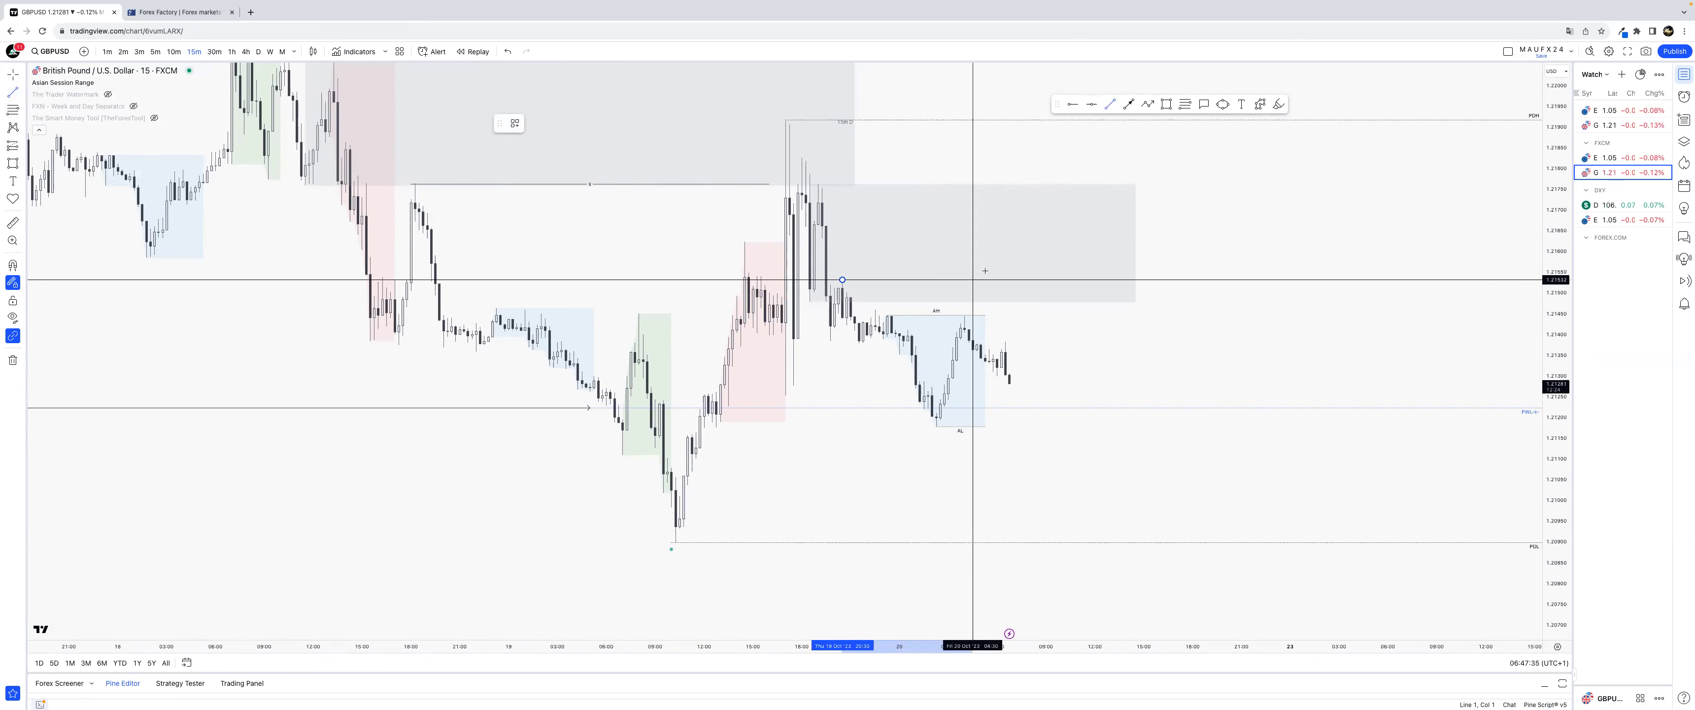
left_click(1030, 280)
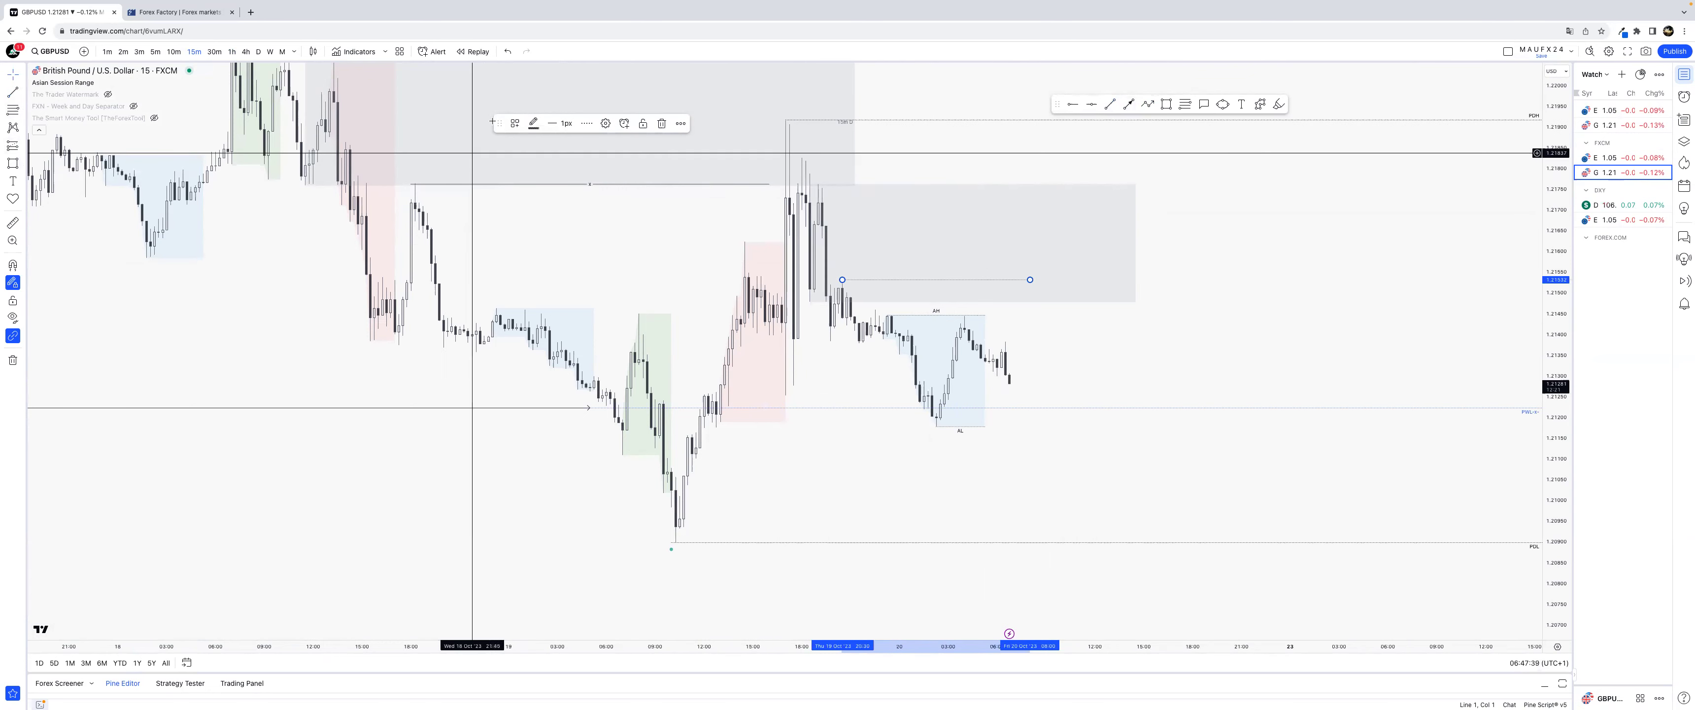
left_click(530, 245)
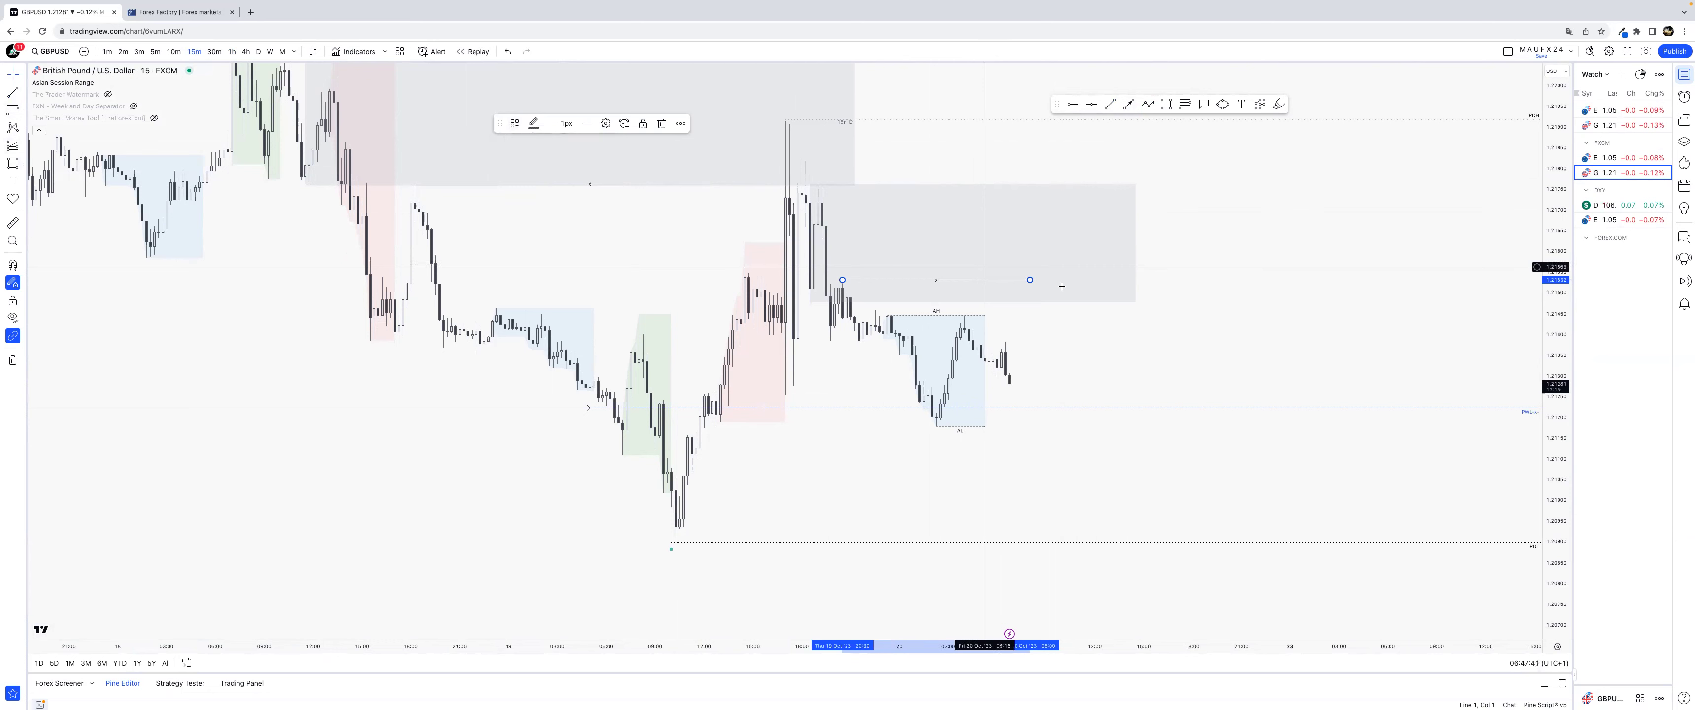
Step: Label the new GBPUSD rectangle zone with the text "15m S"
double_click(1136, 243)
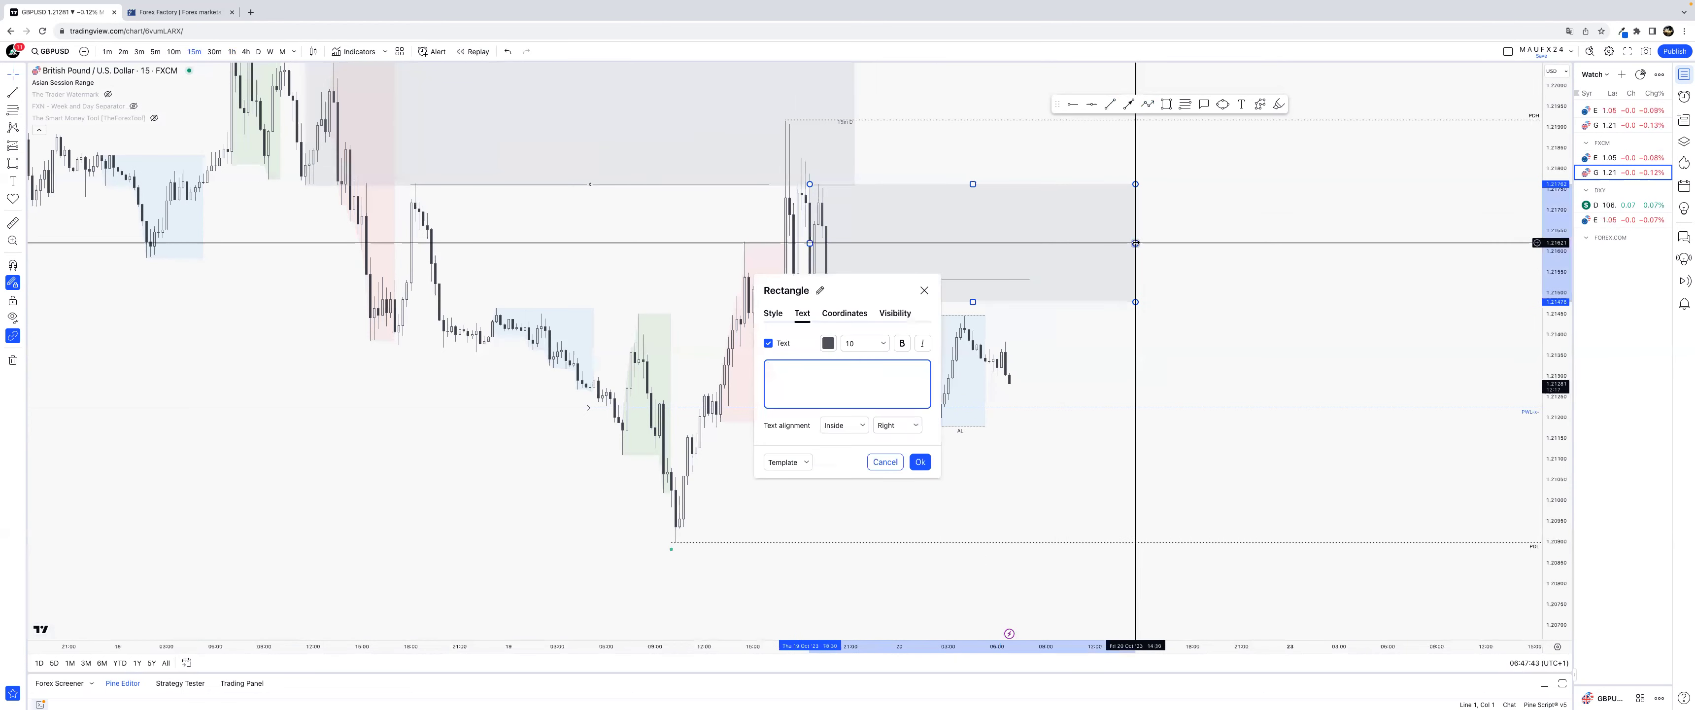
type("15m S")
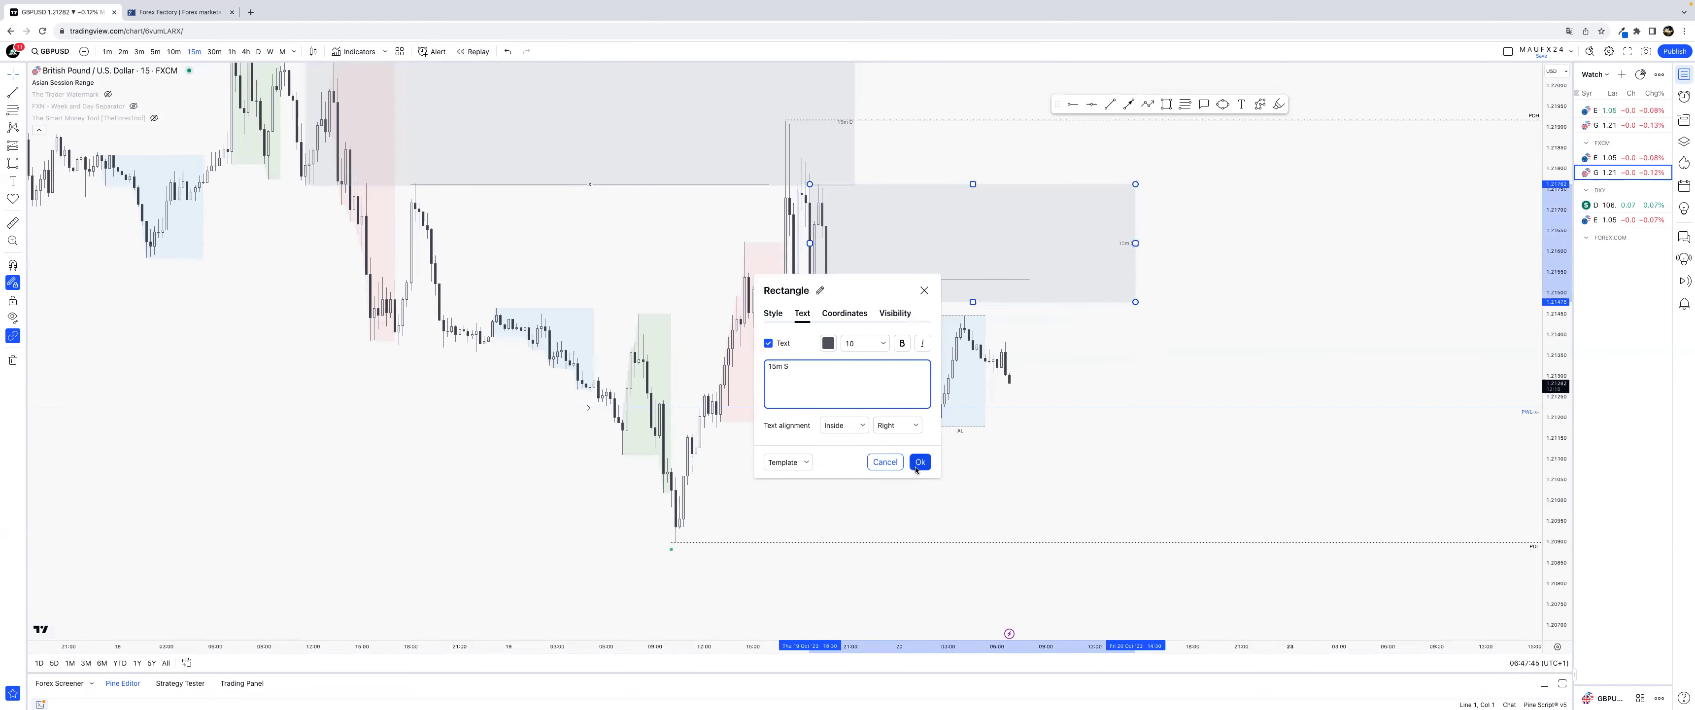
left_click(918, 464)
Step: Compare the recent zones and price structure on the 1-hour GBPUSD, EURUSD and DXY charts
left_click(232, 54)
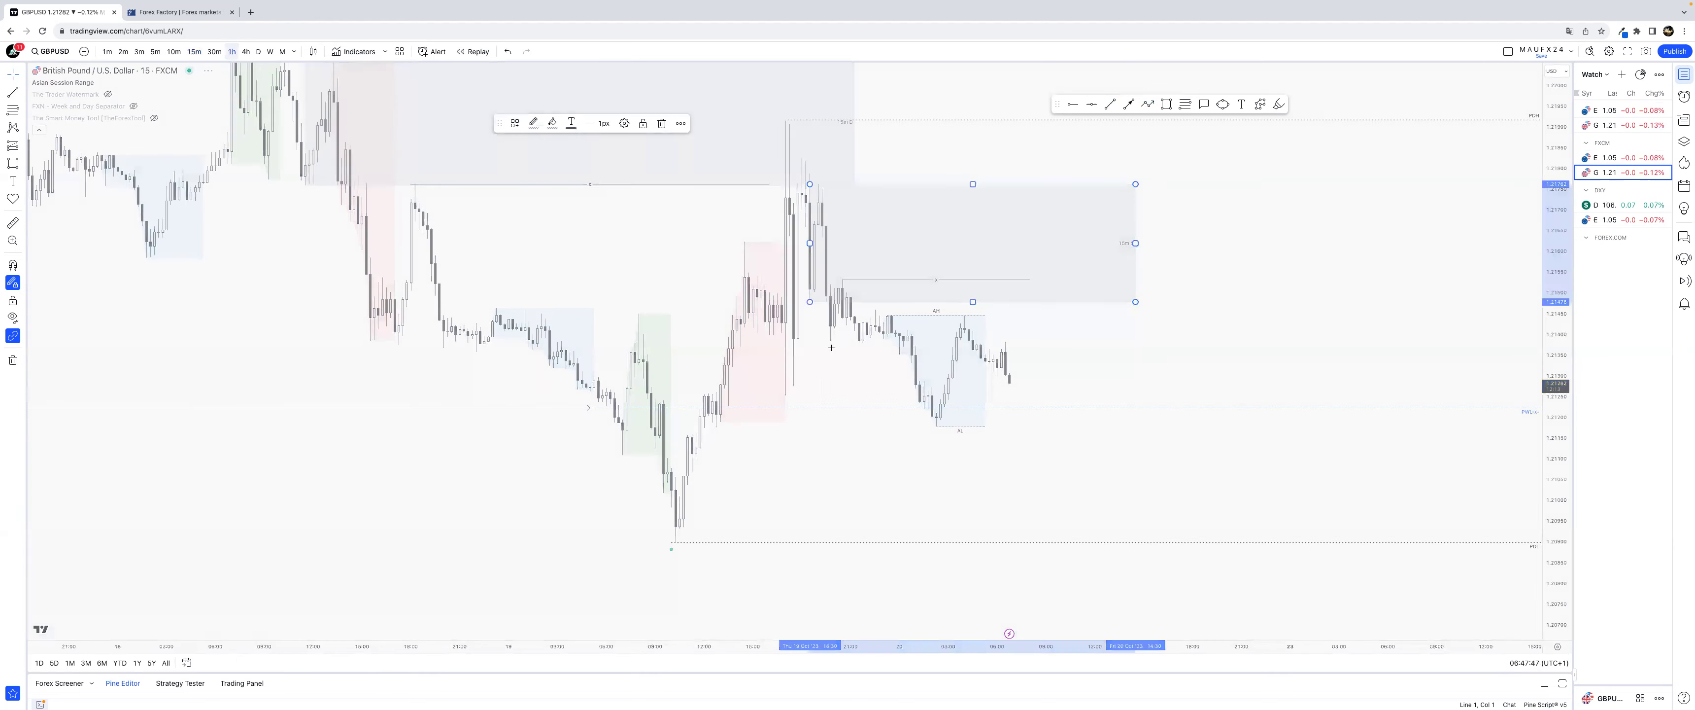
left_click_drag(1560, 484, 1560, 536)
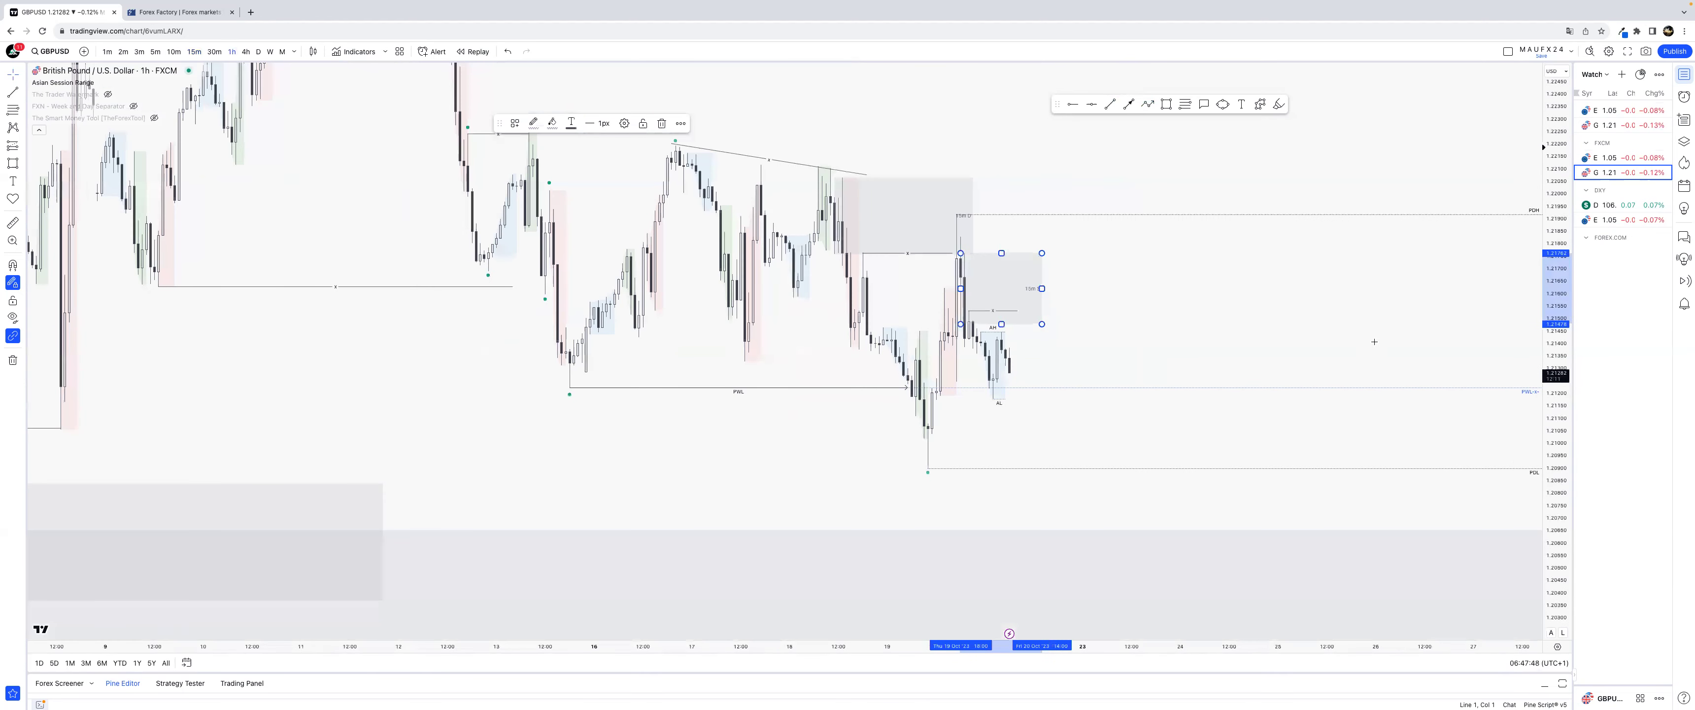
right_click(1374, 340)
left_click_drag(1271, 261, 1242, 287)
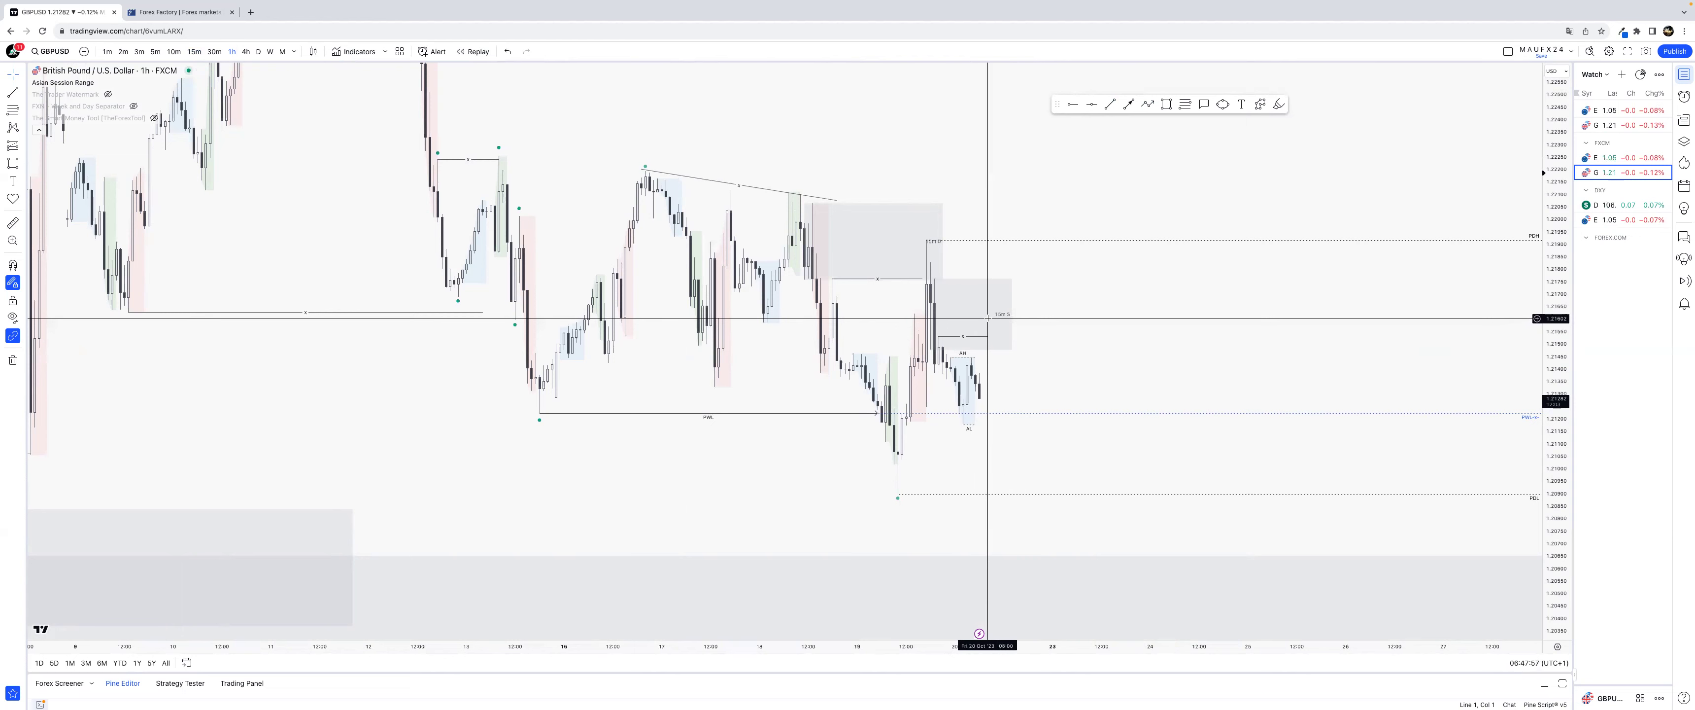
left_click(1635, 157)
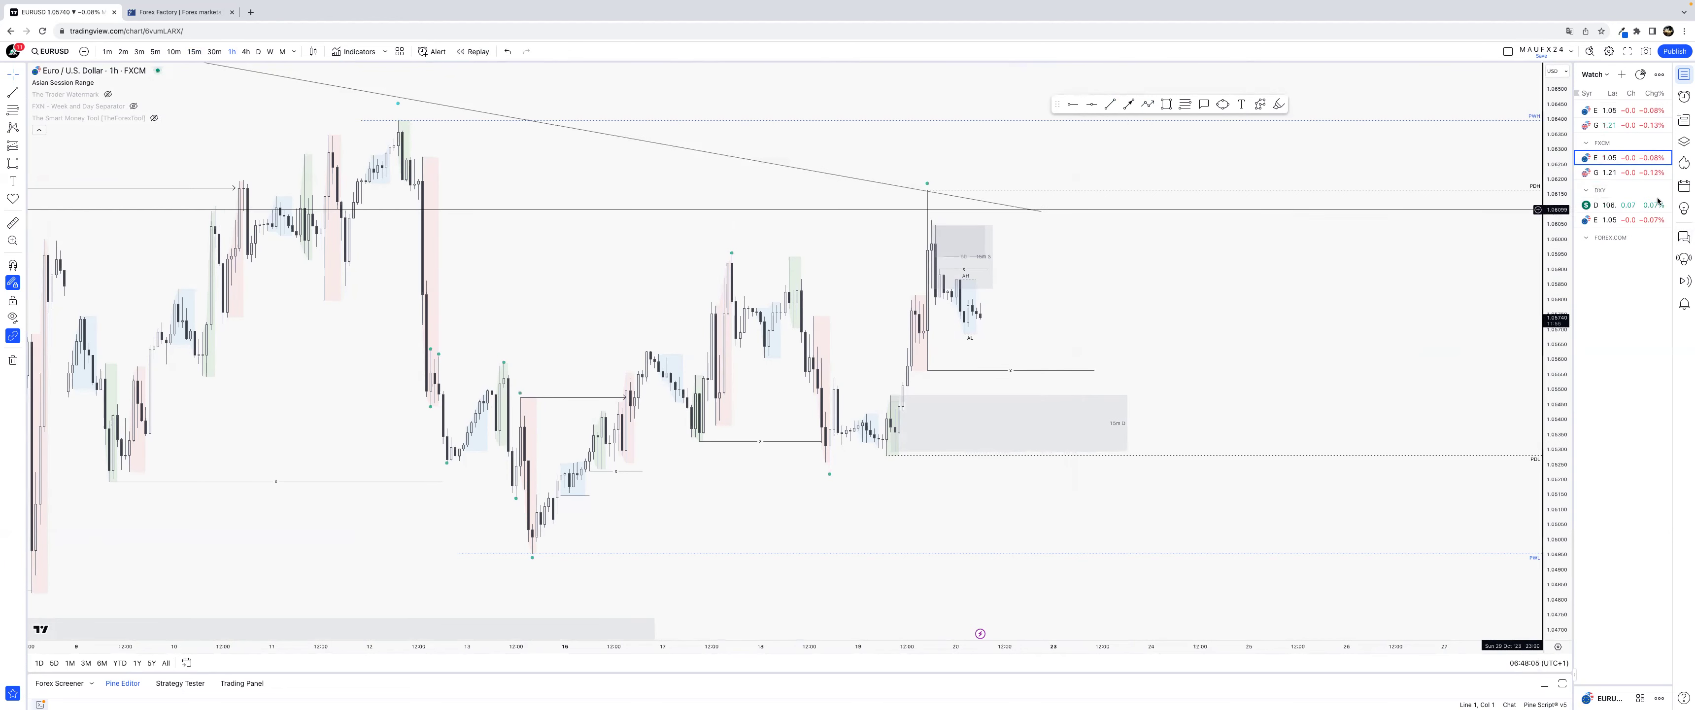
left_click(1634, 172)
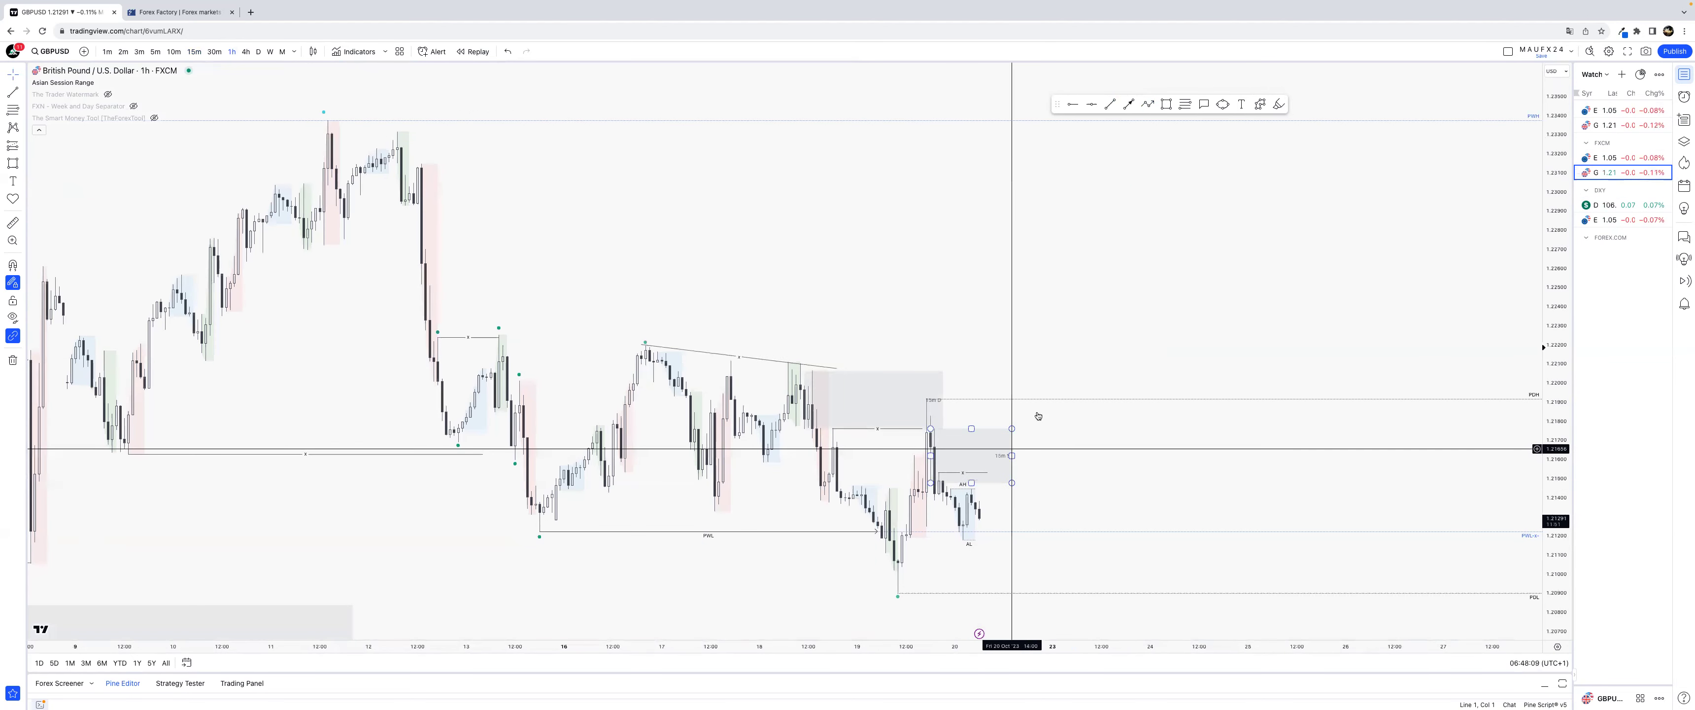
left_click(1612, 159)
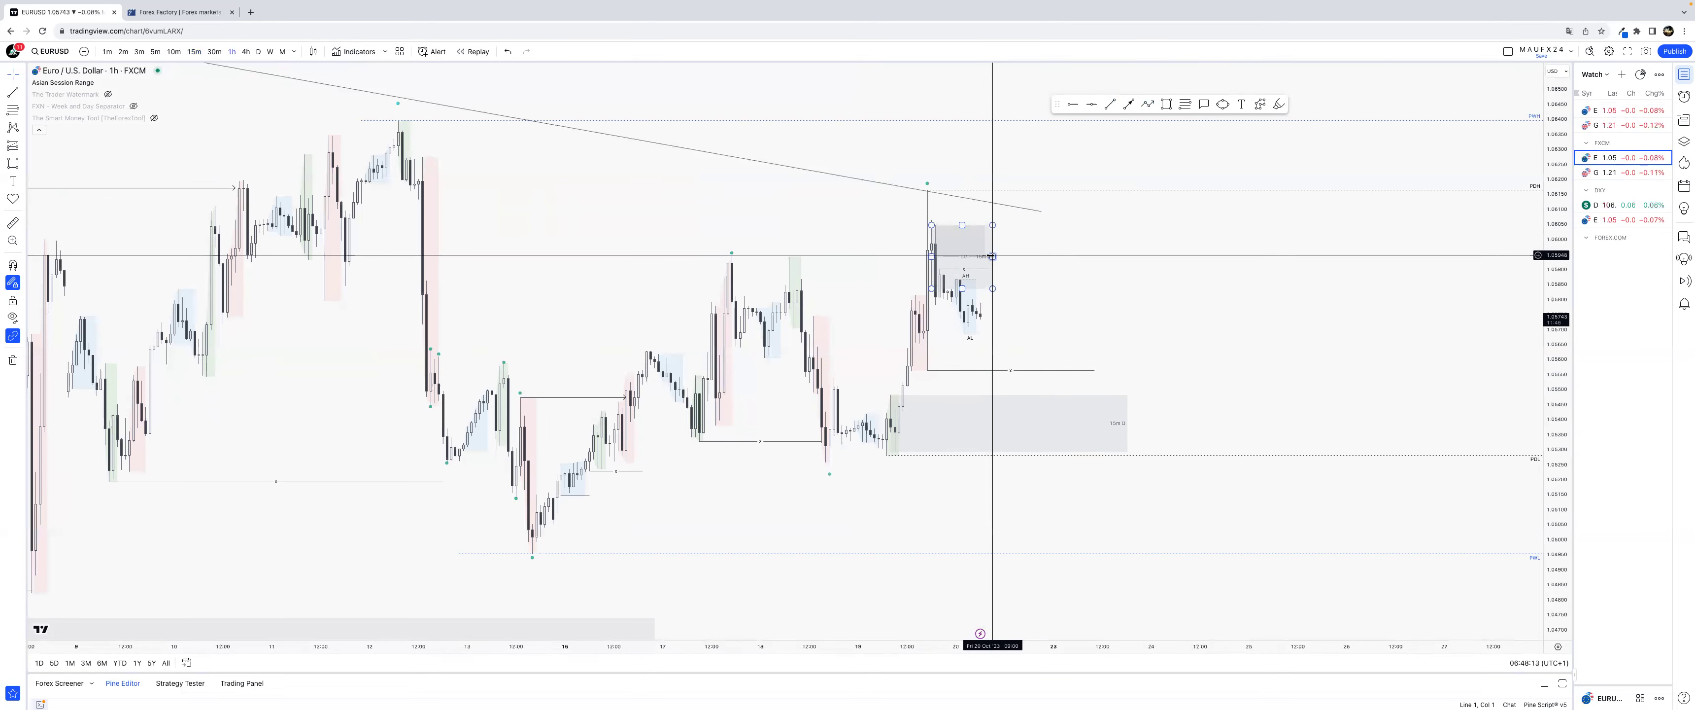
left_click(1622, 208)
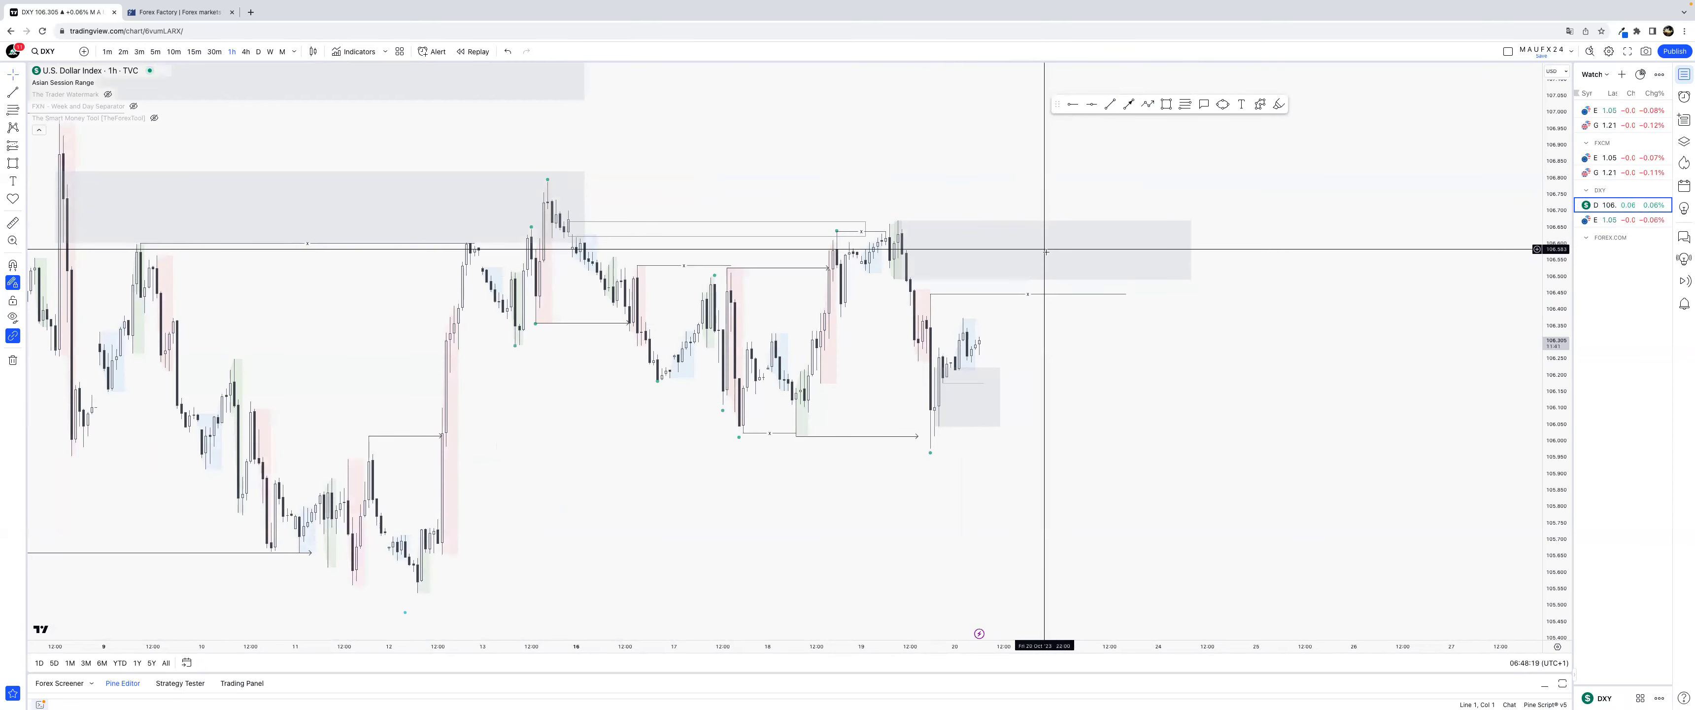
left_click(1612, 162)
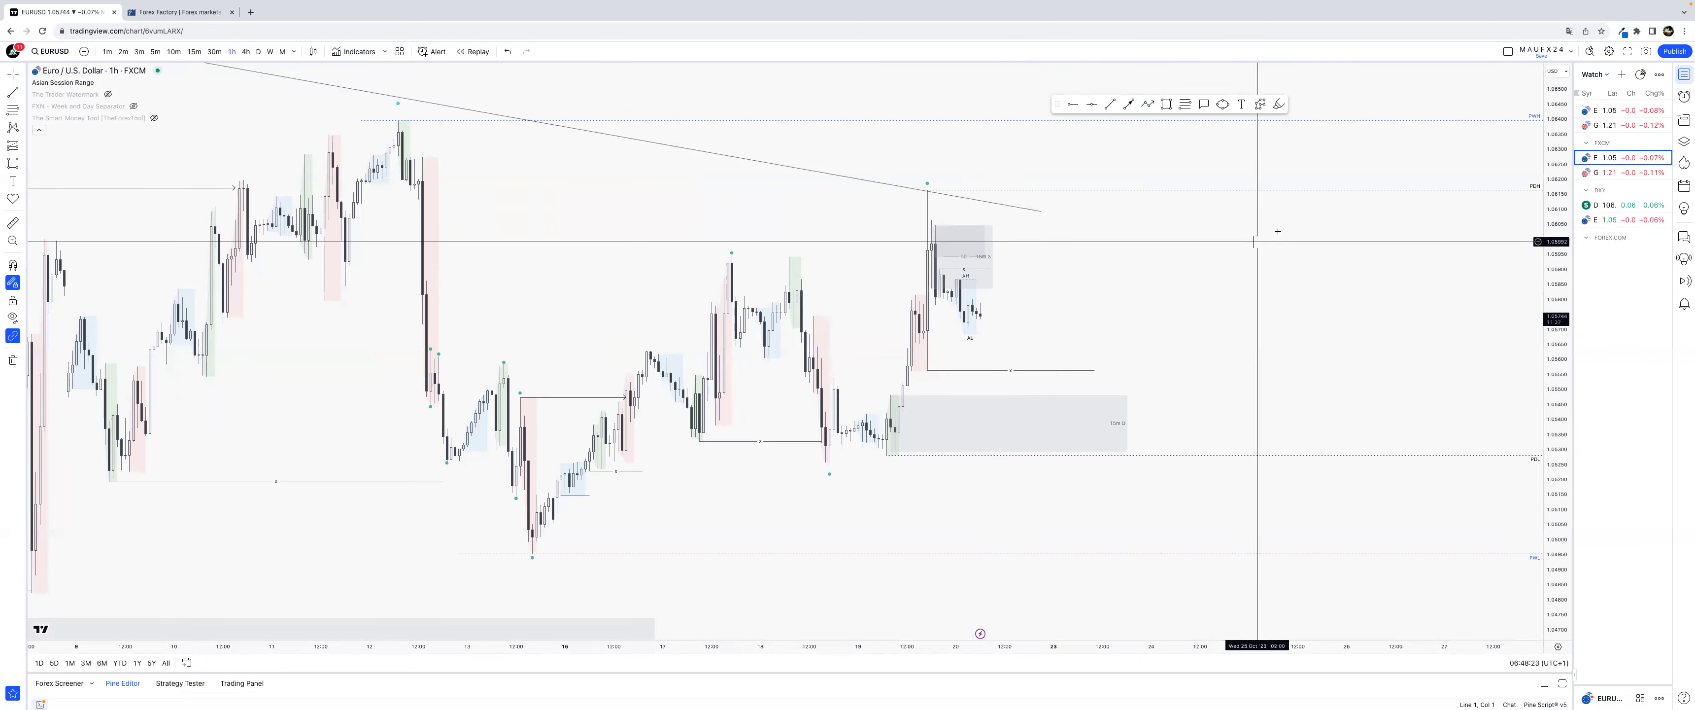
left_click(1628, 207)
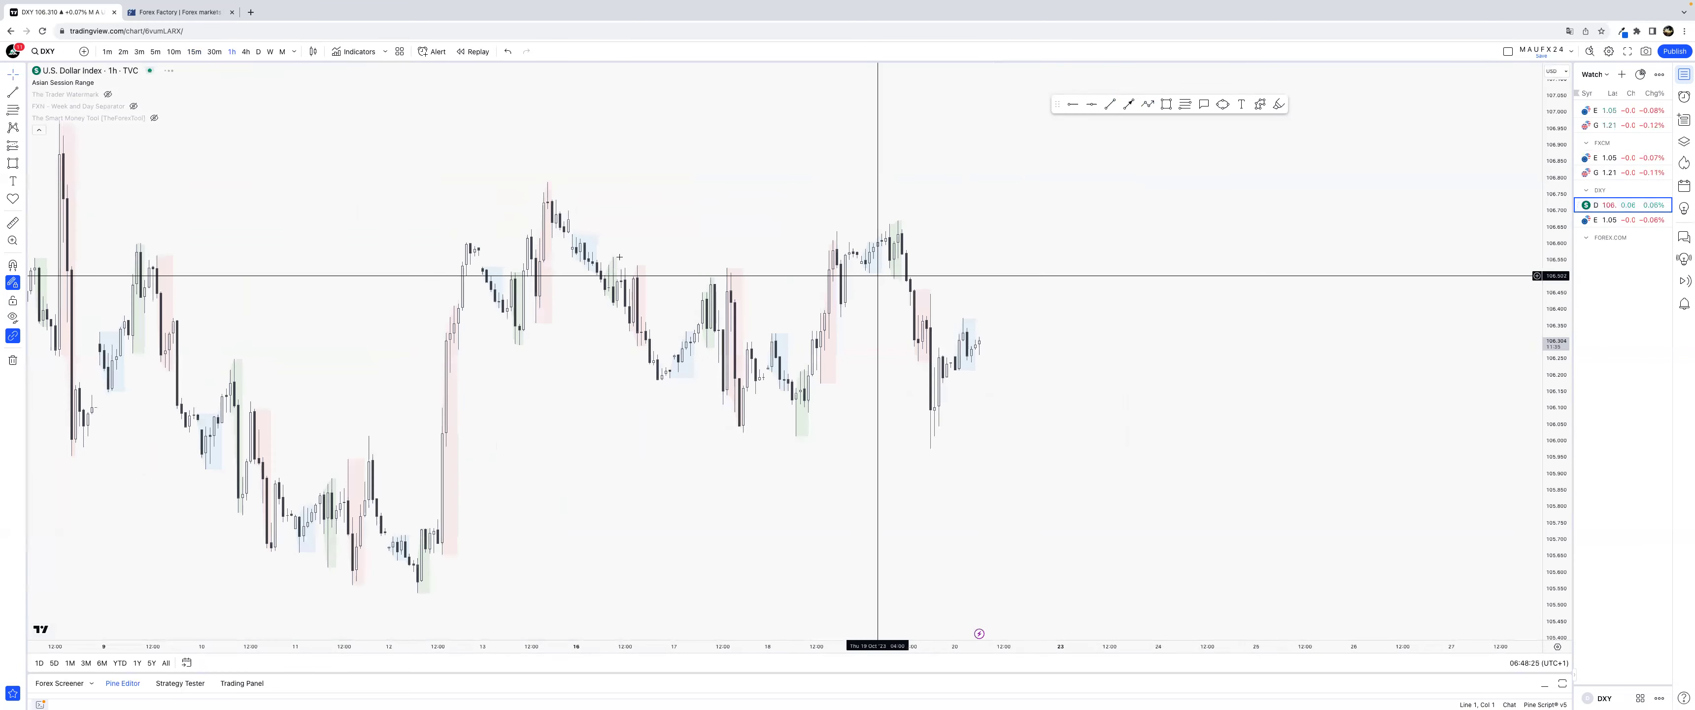
Step: On the DXY 15-minute chart, draw a rising trend line under the October 19 evening lows and apply the LQ template
left_click(194, 52)
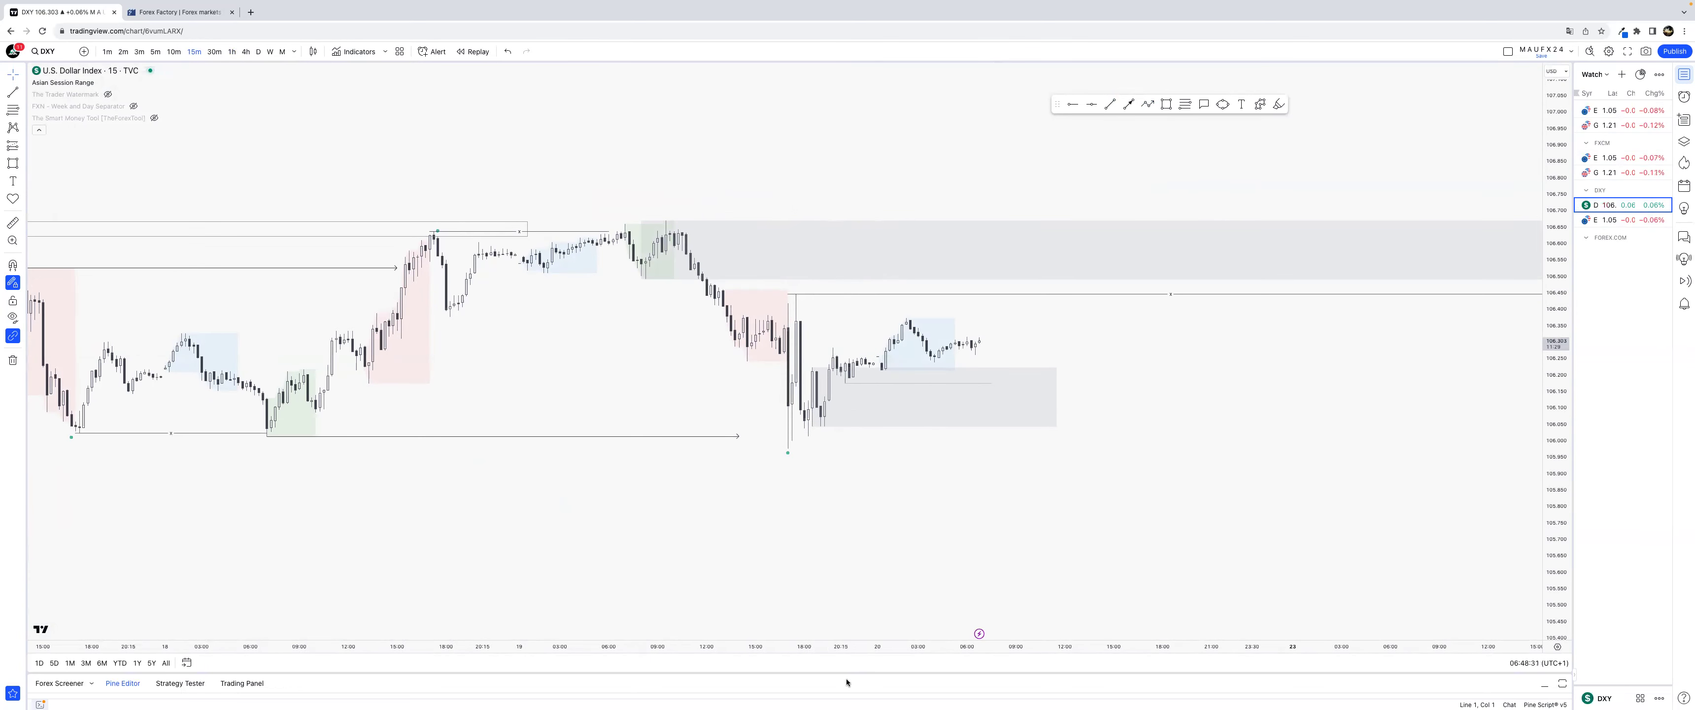
left_click_drag(814, 648, 609, 649)
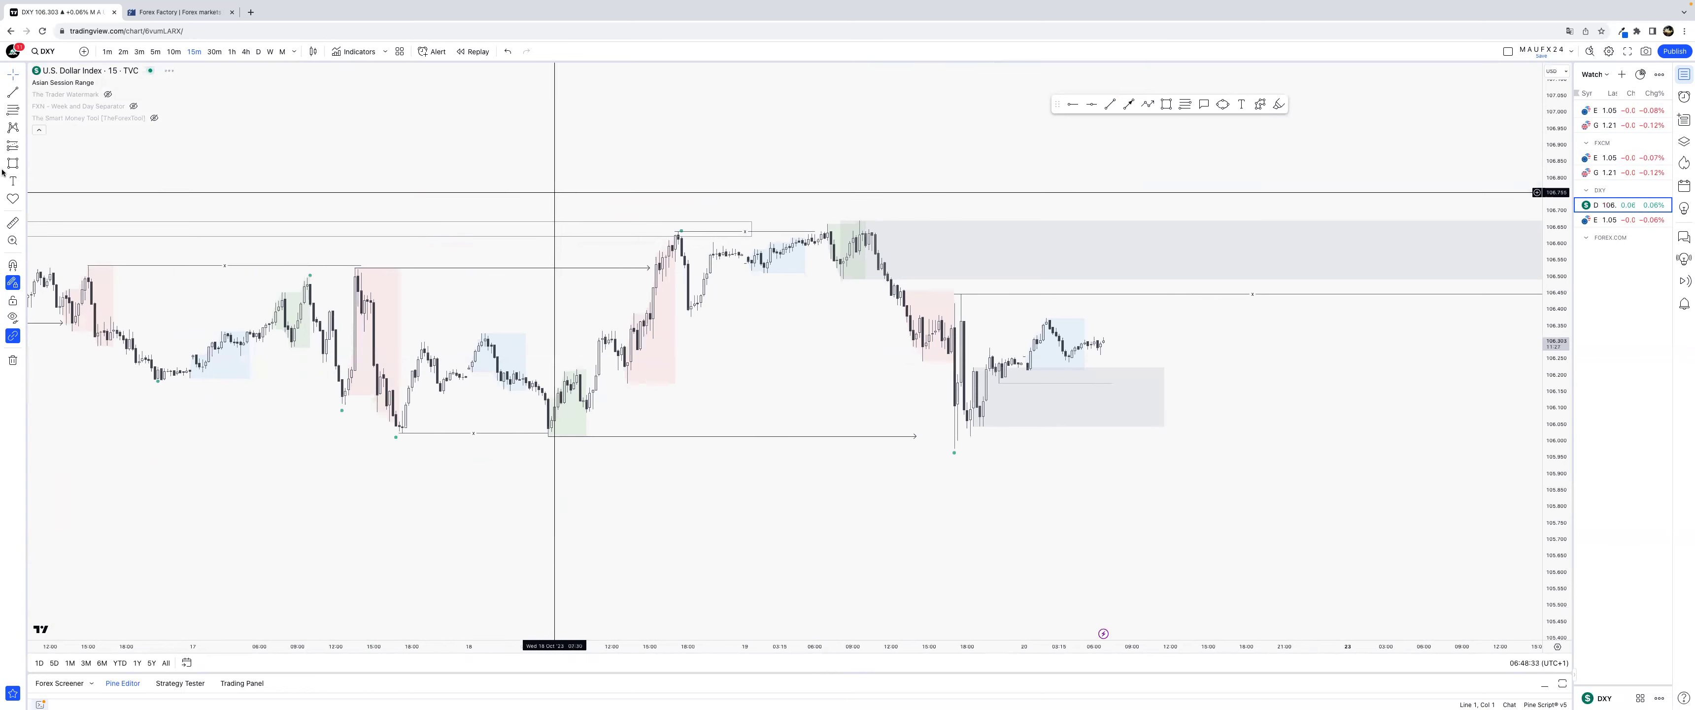
left_click(957, 448)
left_click(986, 426)
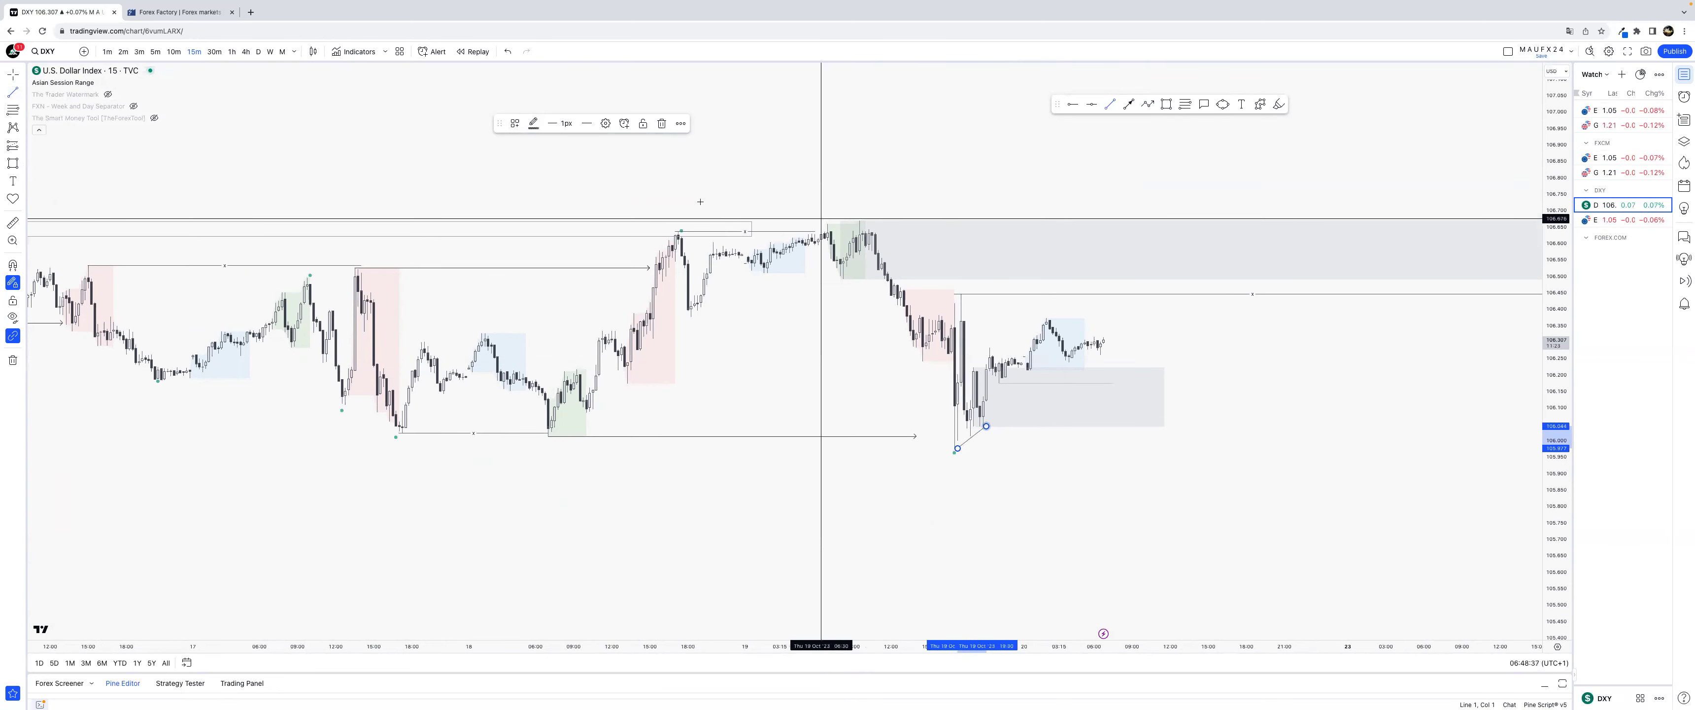
left_click(538, 245)
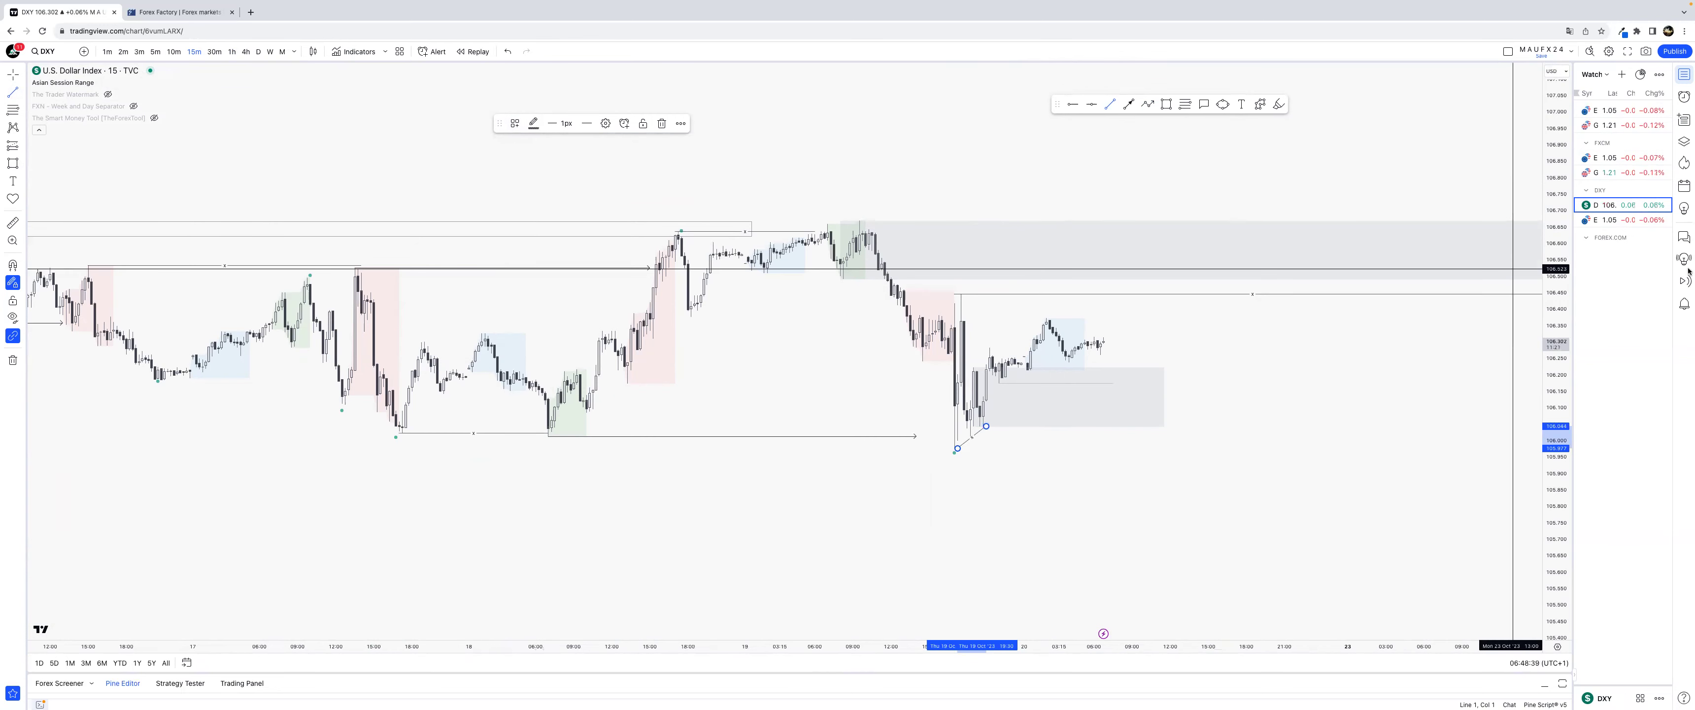
Step: On the EURUSD 15-minute chart, draw a falling trend line across the October 19 evening highs and apply the LQ template
left_click(1617, 157)
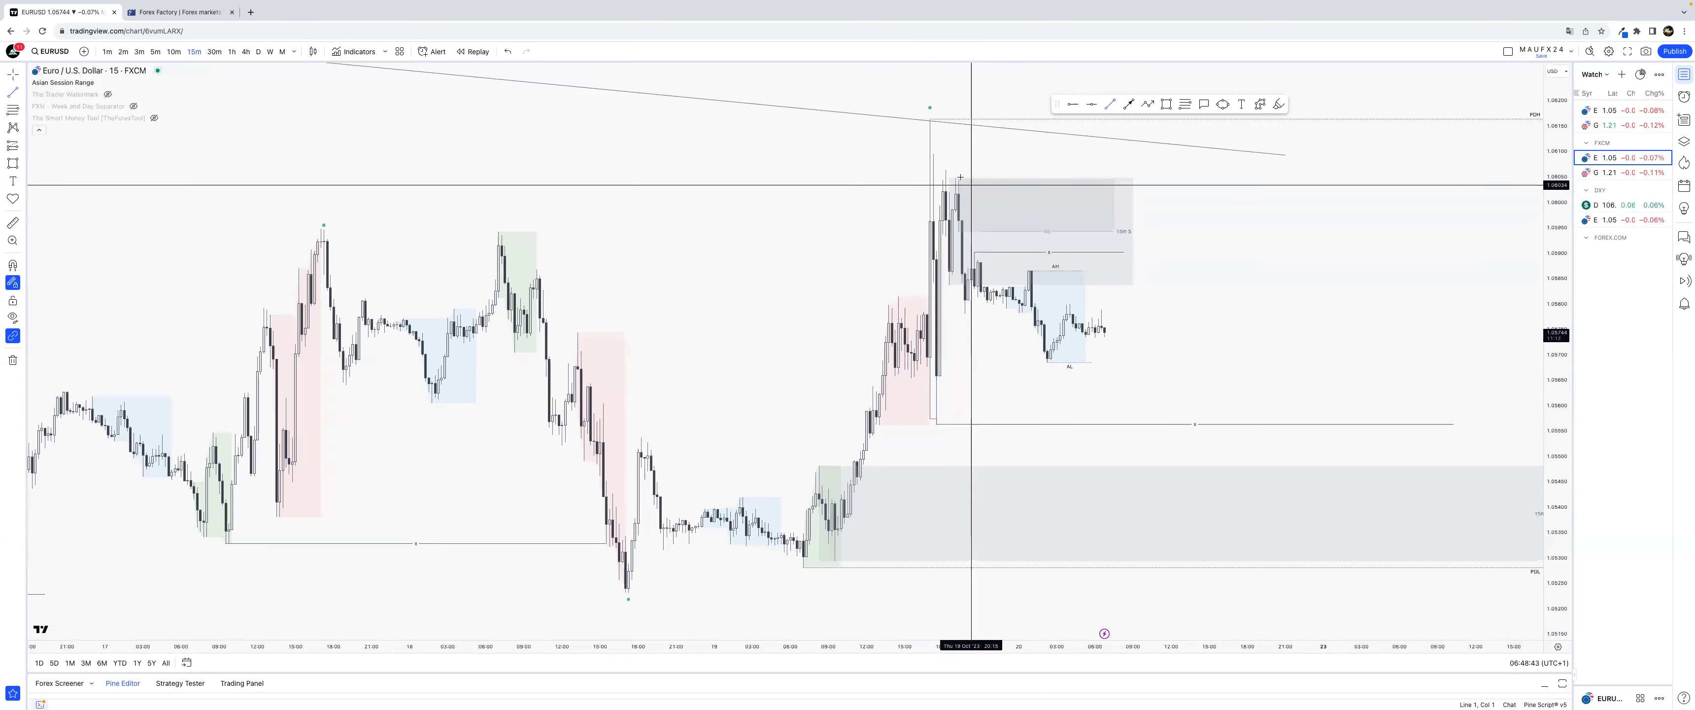
left_click(936, 156)
left_click(962, 181)
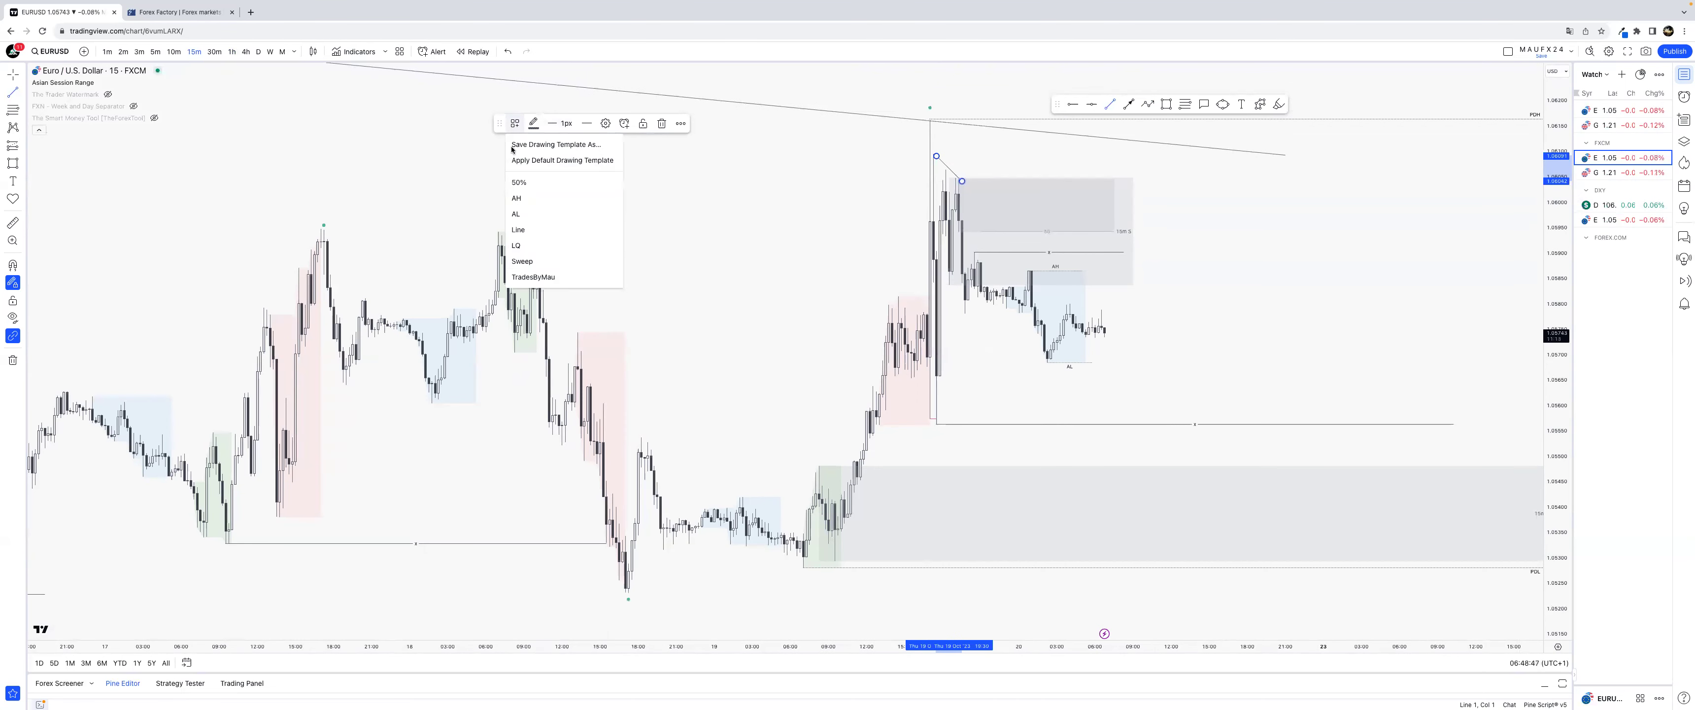
left_click(527, 245)
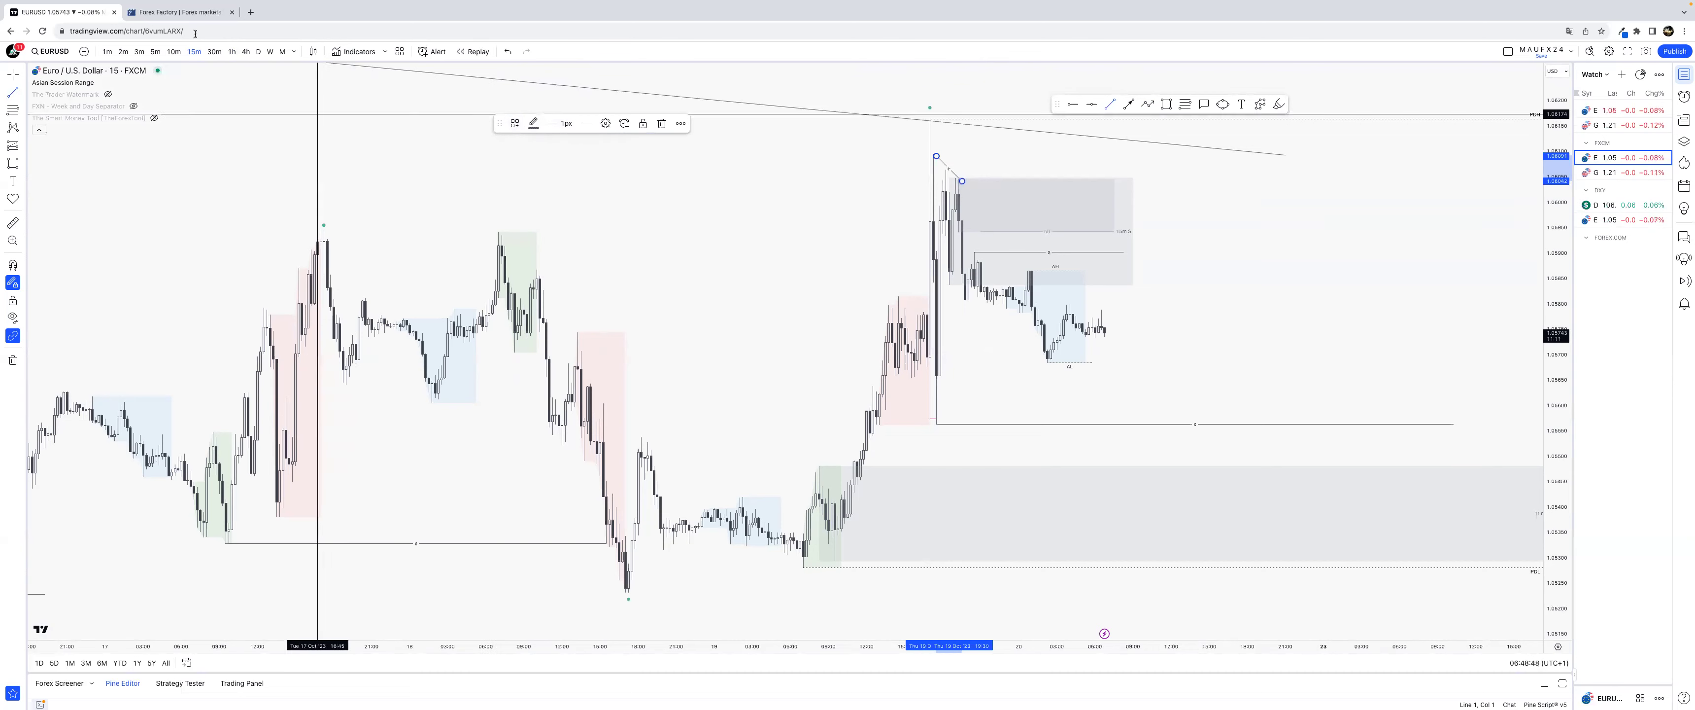
Step: On the EURUSD 1-minute chart, move the falling liquidity line's start back to the first October 19 evening swing high
left_click(153, 53)
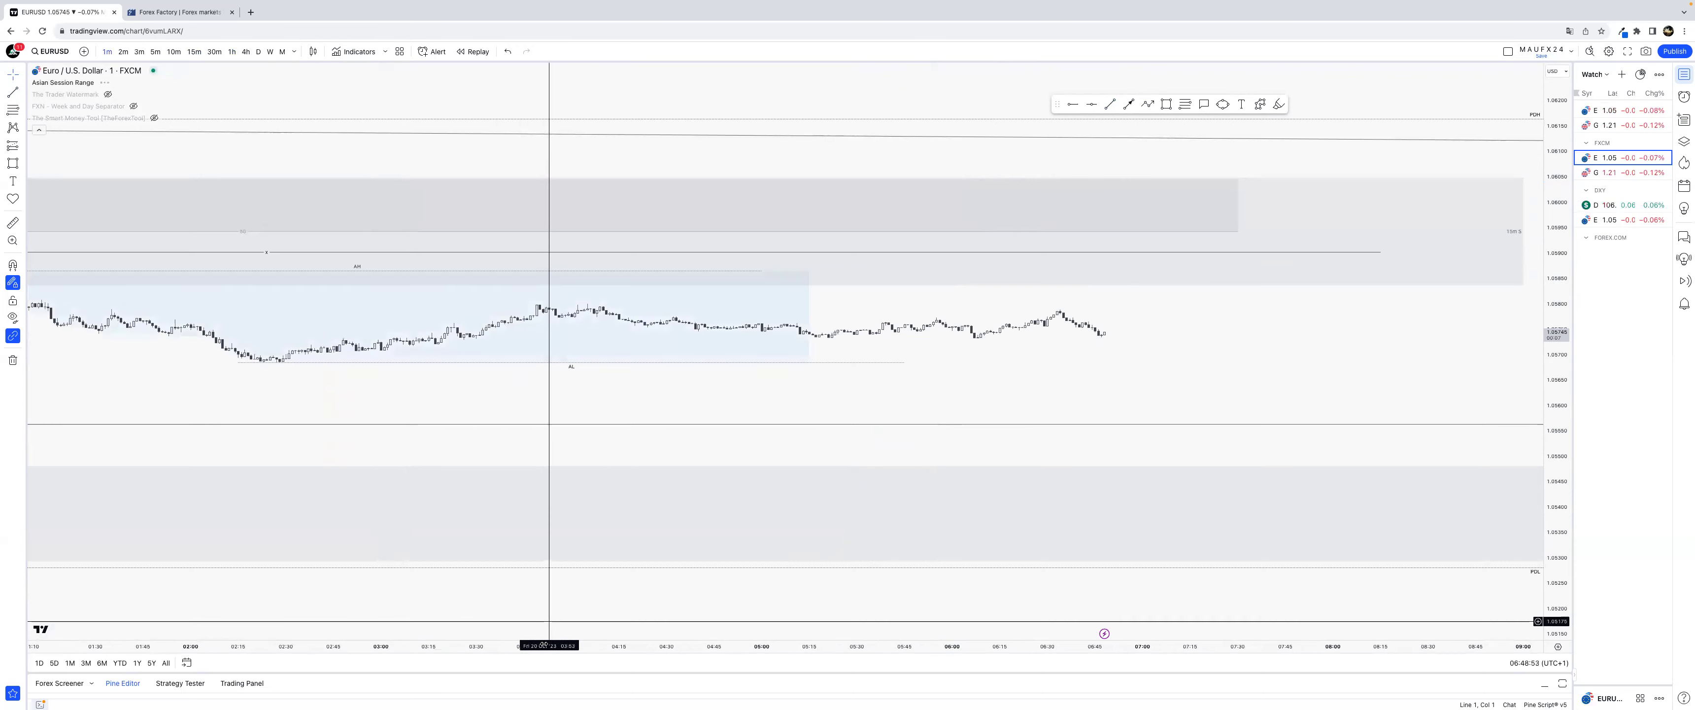
left_click_drag(821, 654, 1099, 654)
left_click_drag(733, 409, 1295, 512)
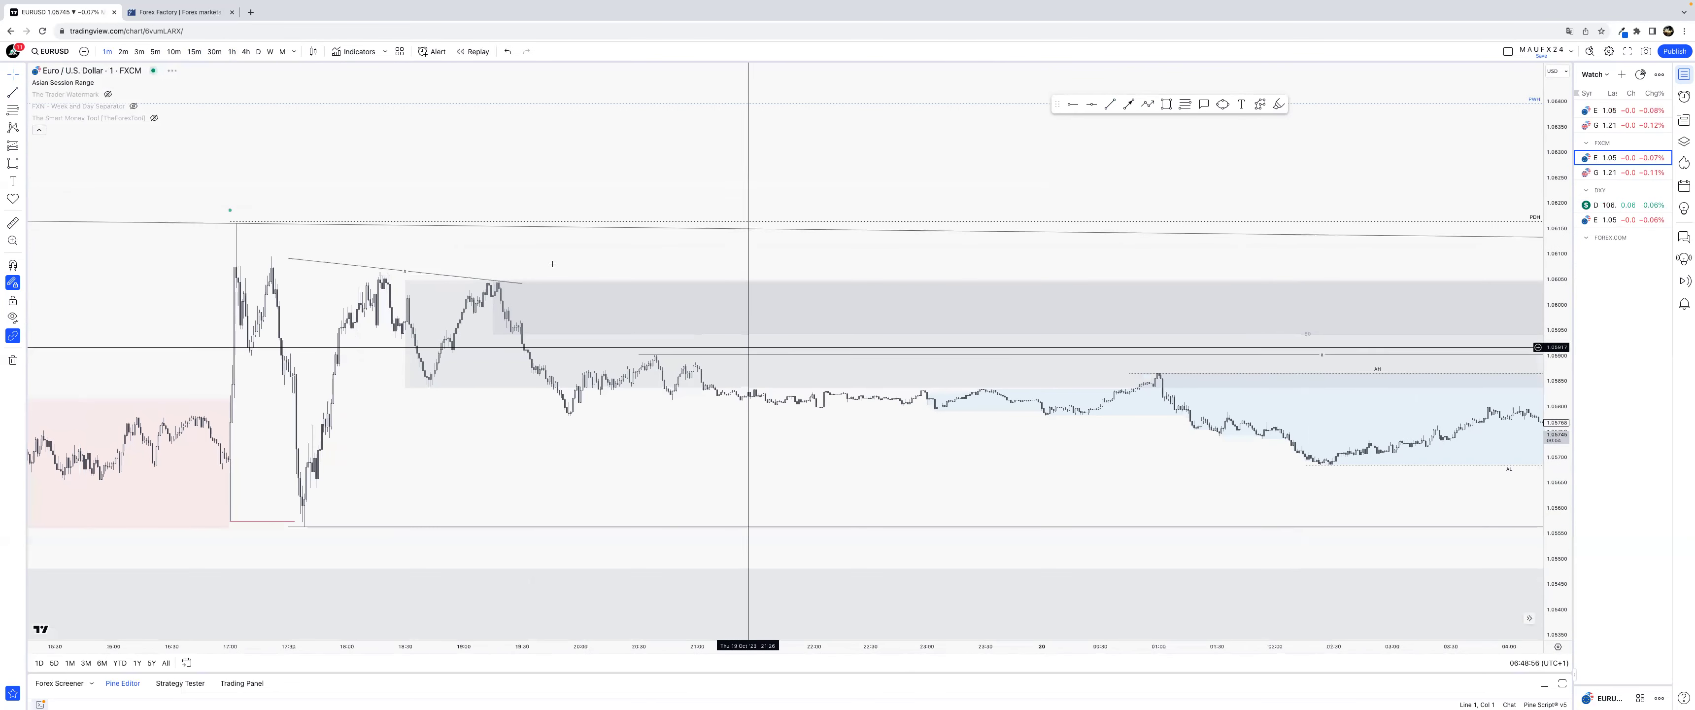
left_click(289, 259)
left_click_drag(288, 259, 271, 259)
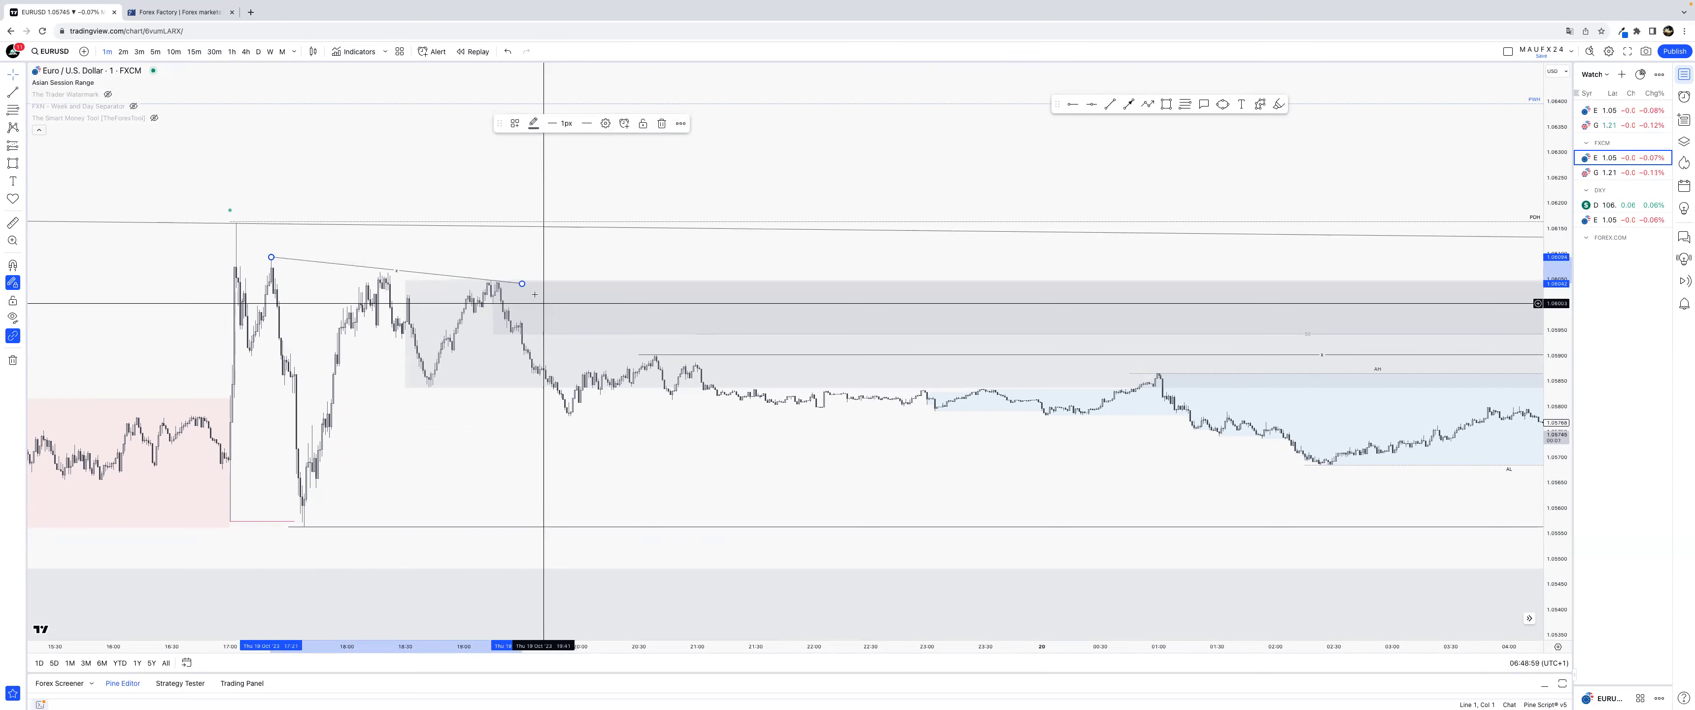
Step: On the EURUSD 15-minute chart, draw arrows down from the upper zone, up from the lower zone, and down from above the PDH line
left_click(194, 52)
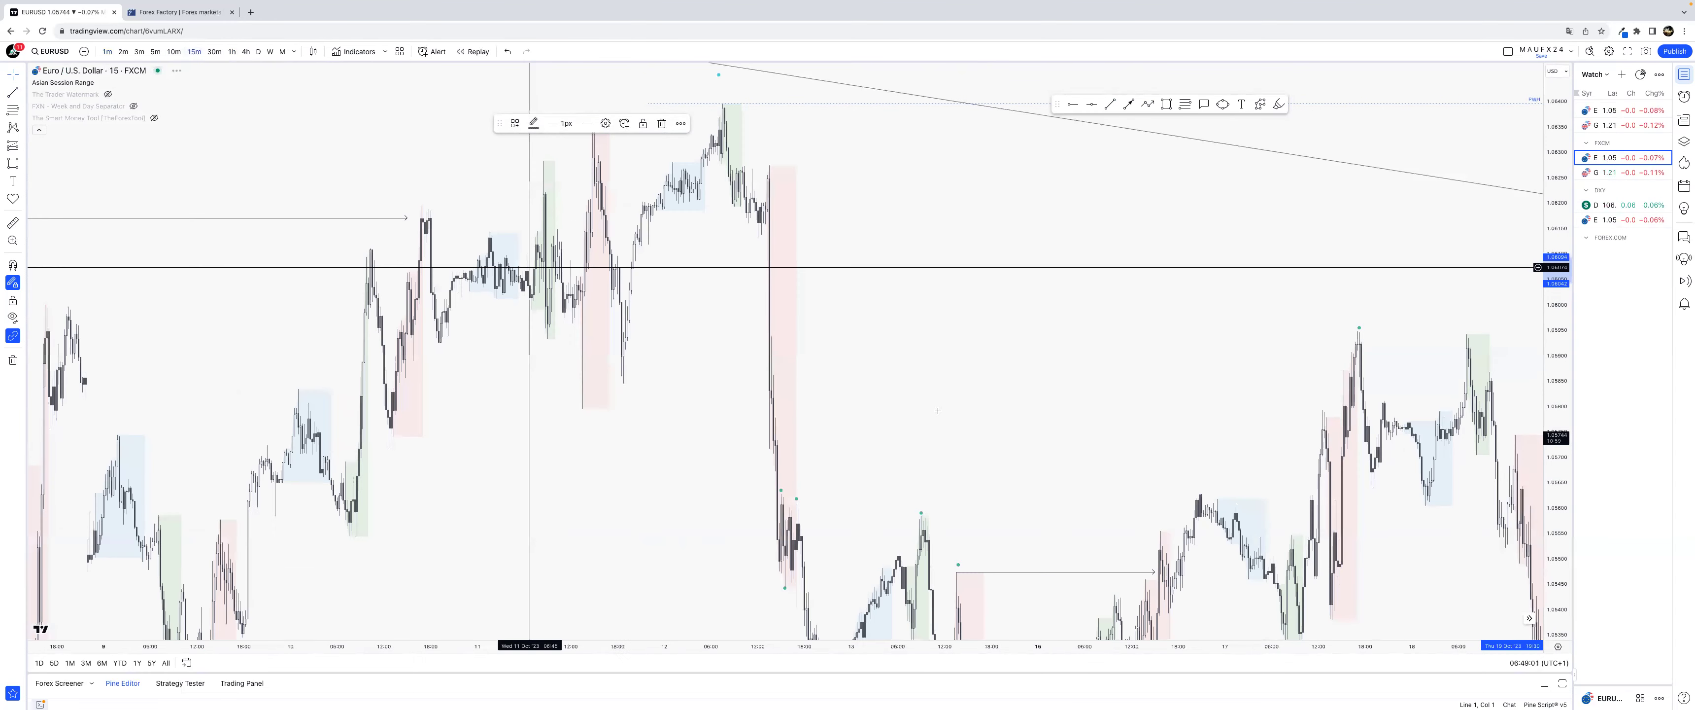
left_click_drag(1319, 379, 741, 381)
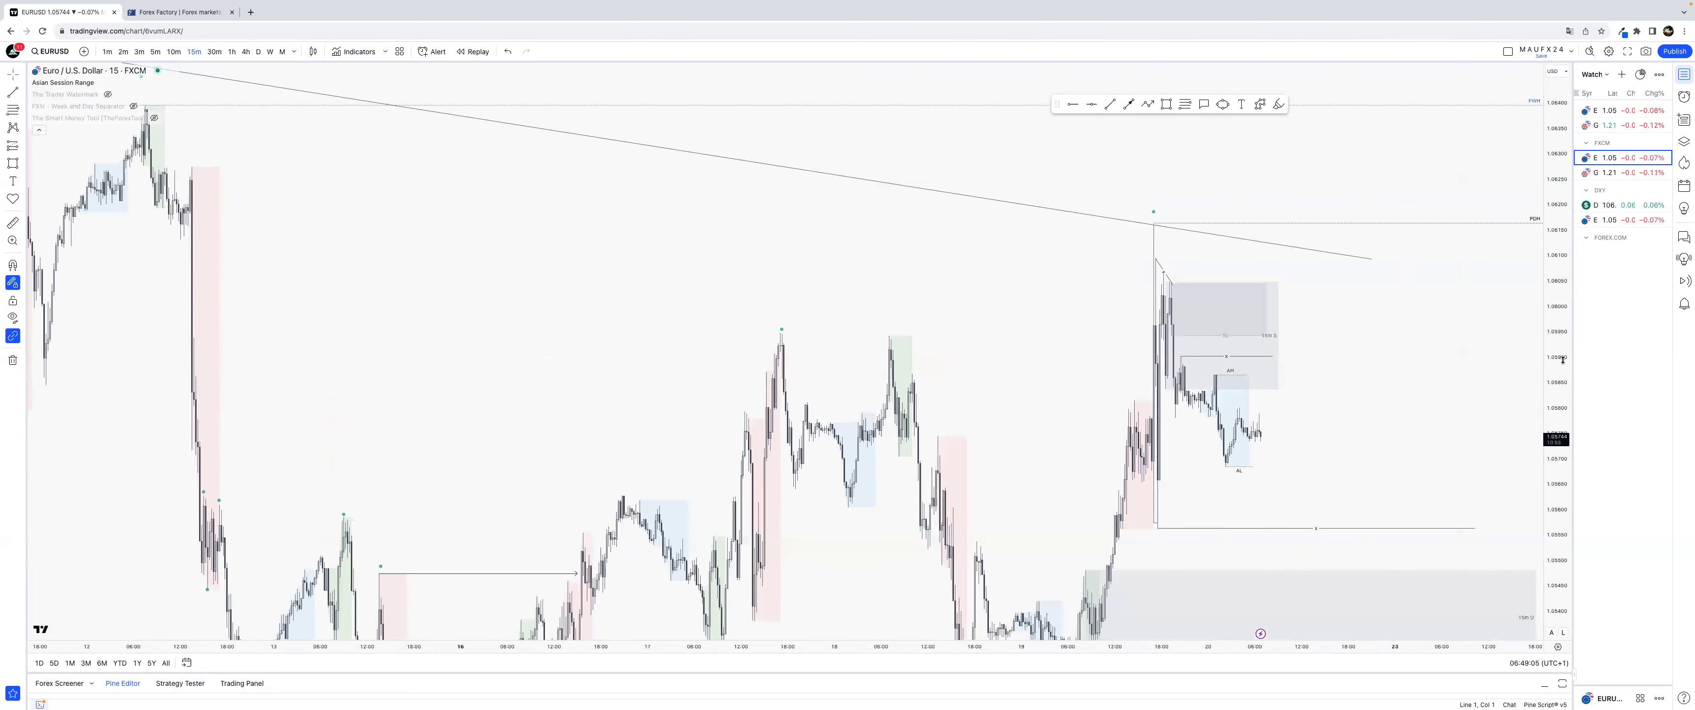
left_click_drag(1559, 360, 1562, 526)
left_click_drag(1438, 361, 1112, 344)
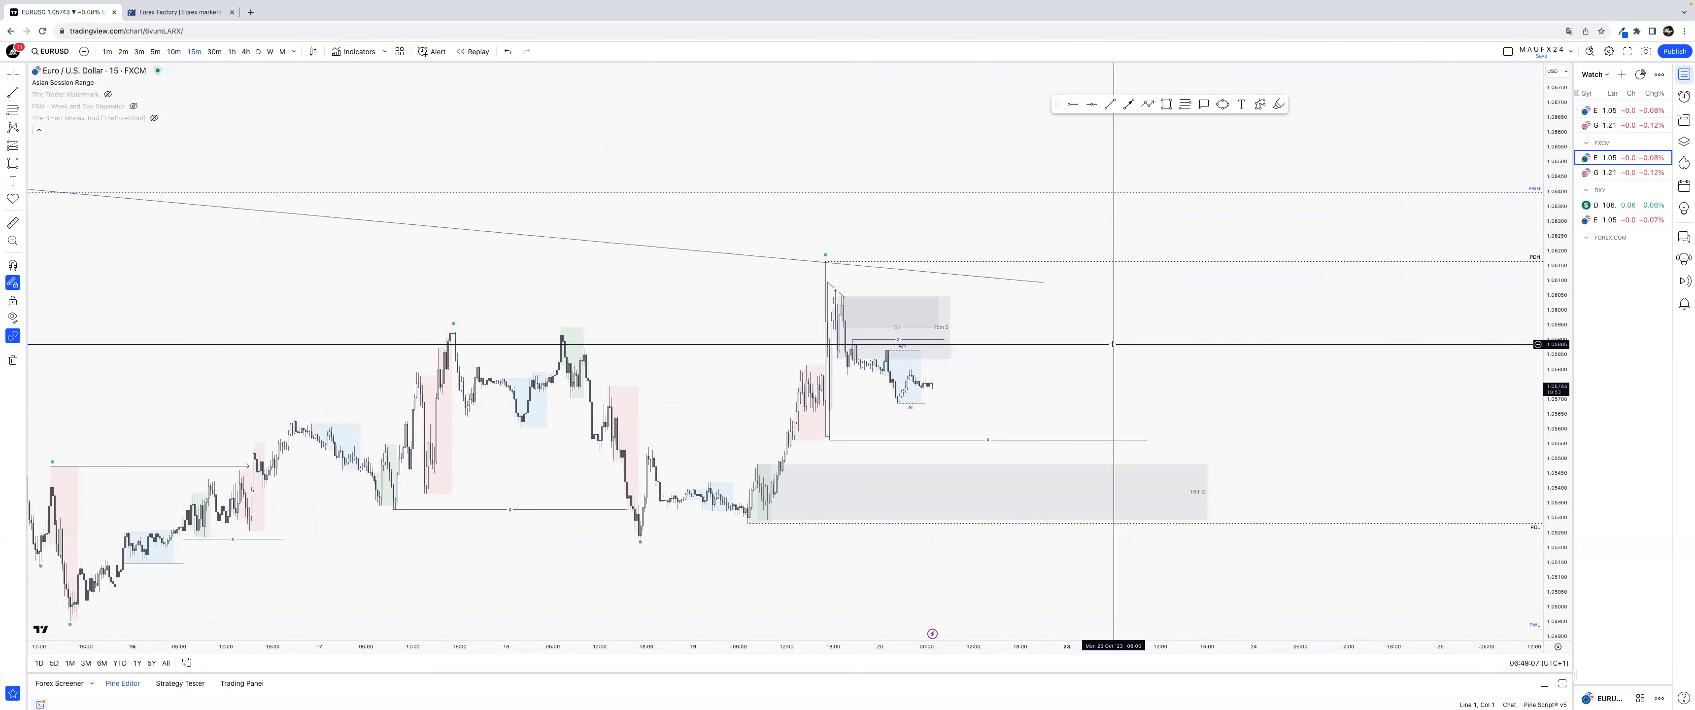
left_click(954, 329)
left_click(978, 415)
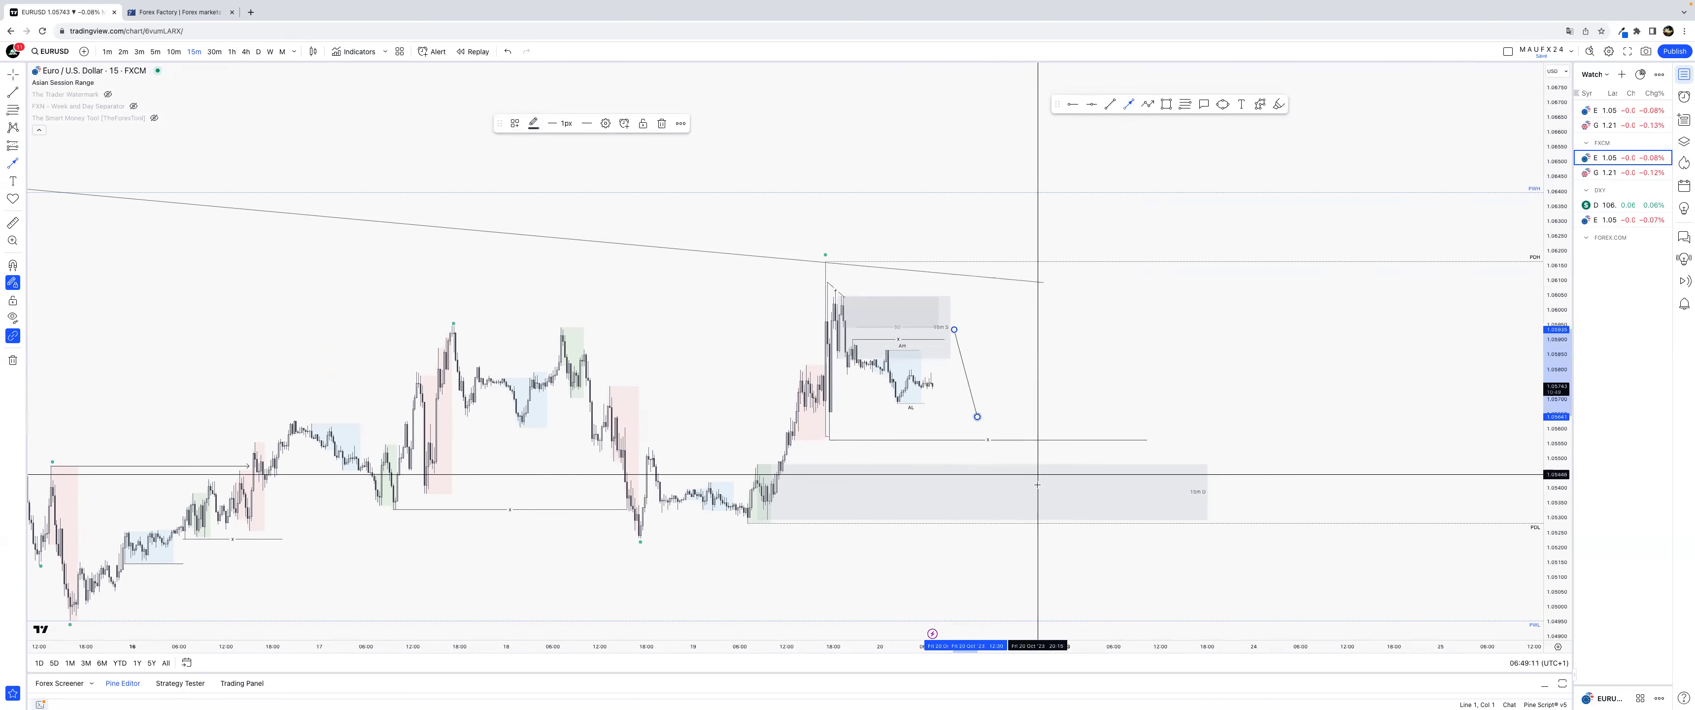
left_click(1020, 481)
left_click(1067, 372)
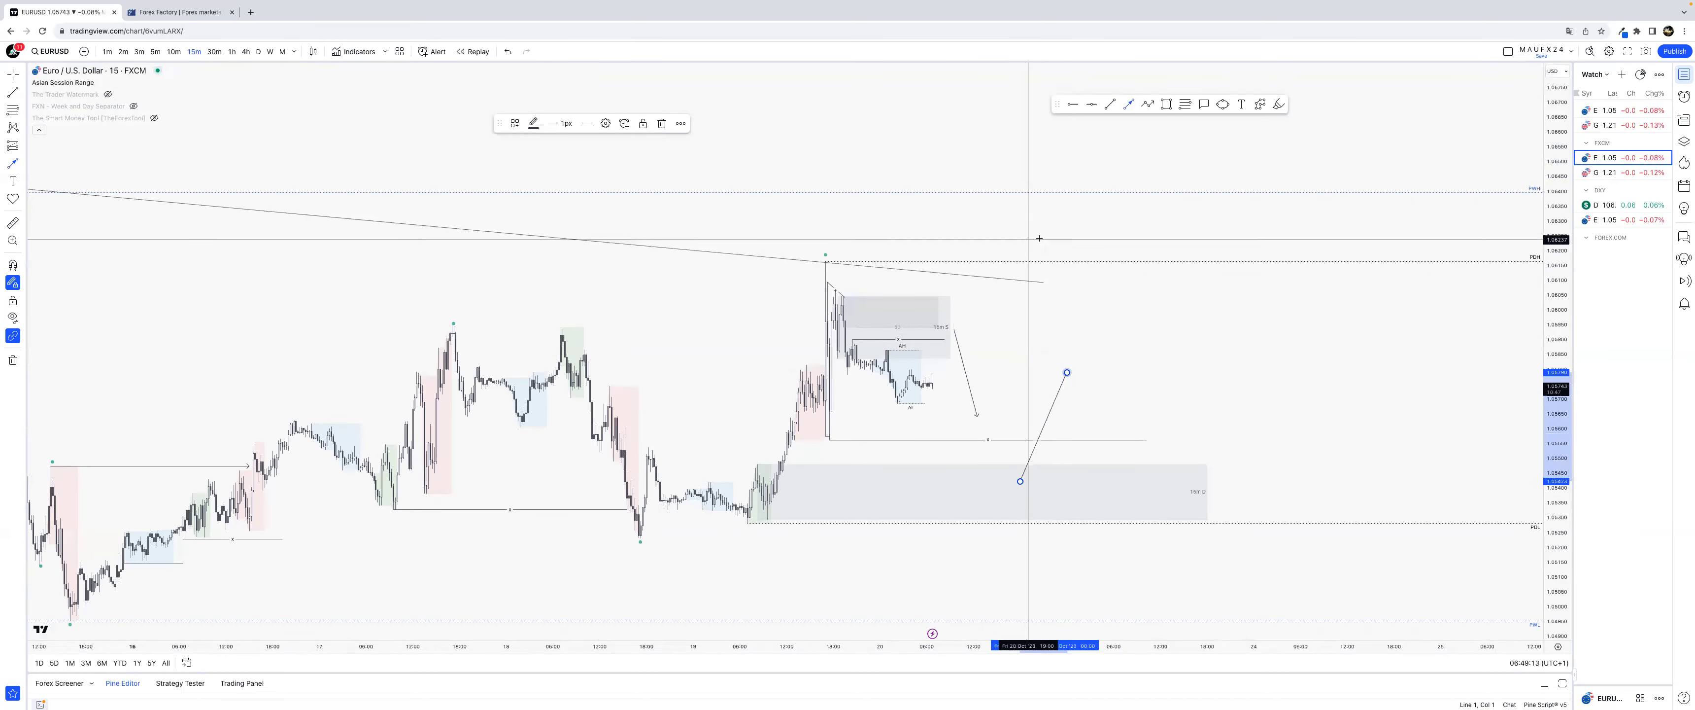
left_click(1052, 245)
left_click(1091, 345)
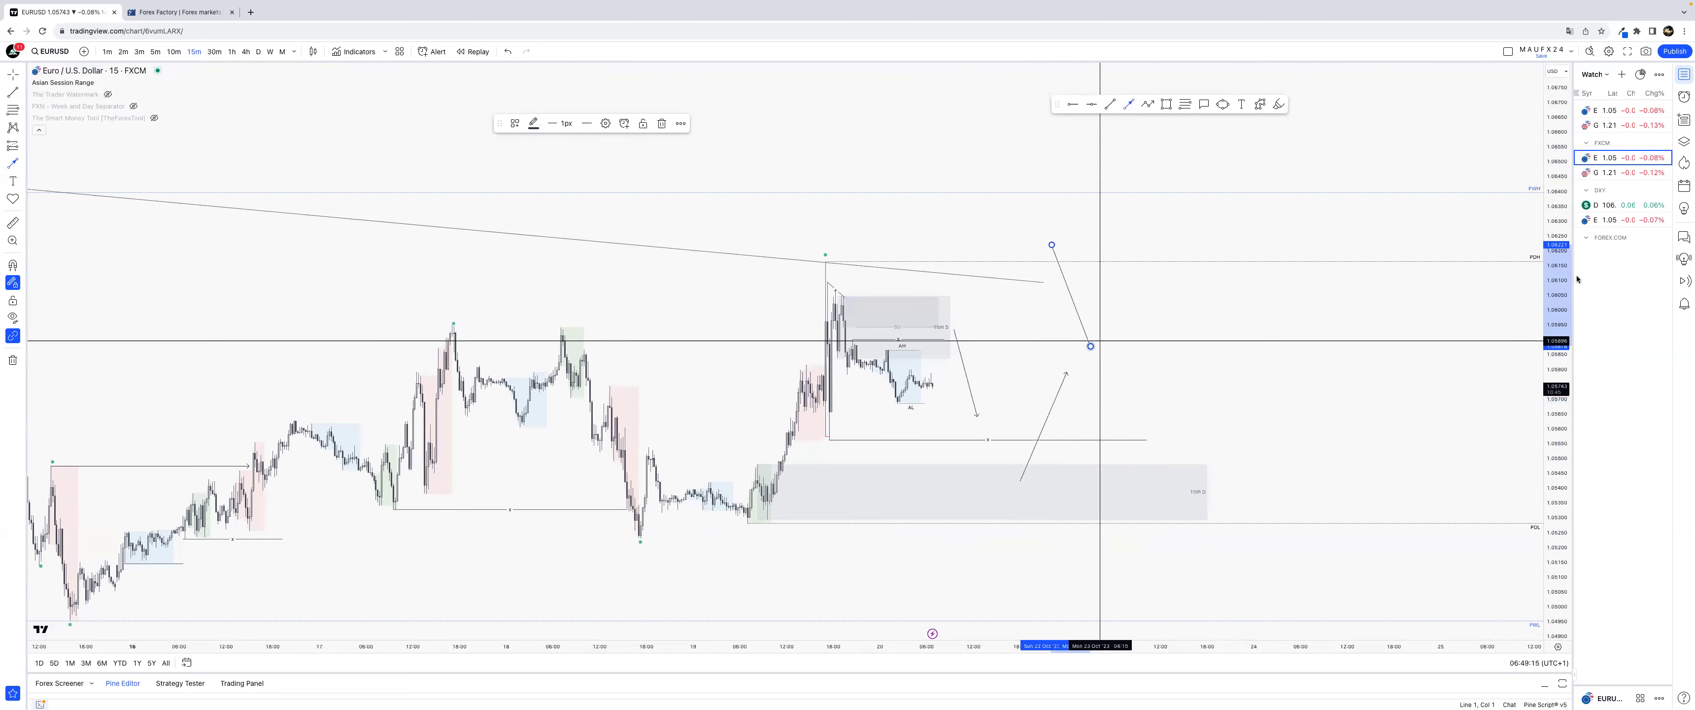
left_click(1441, 357)
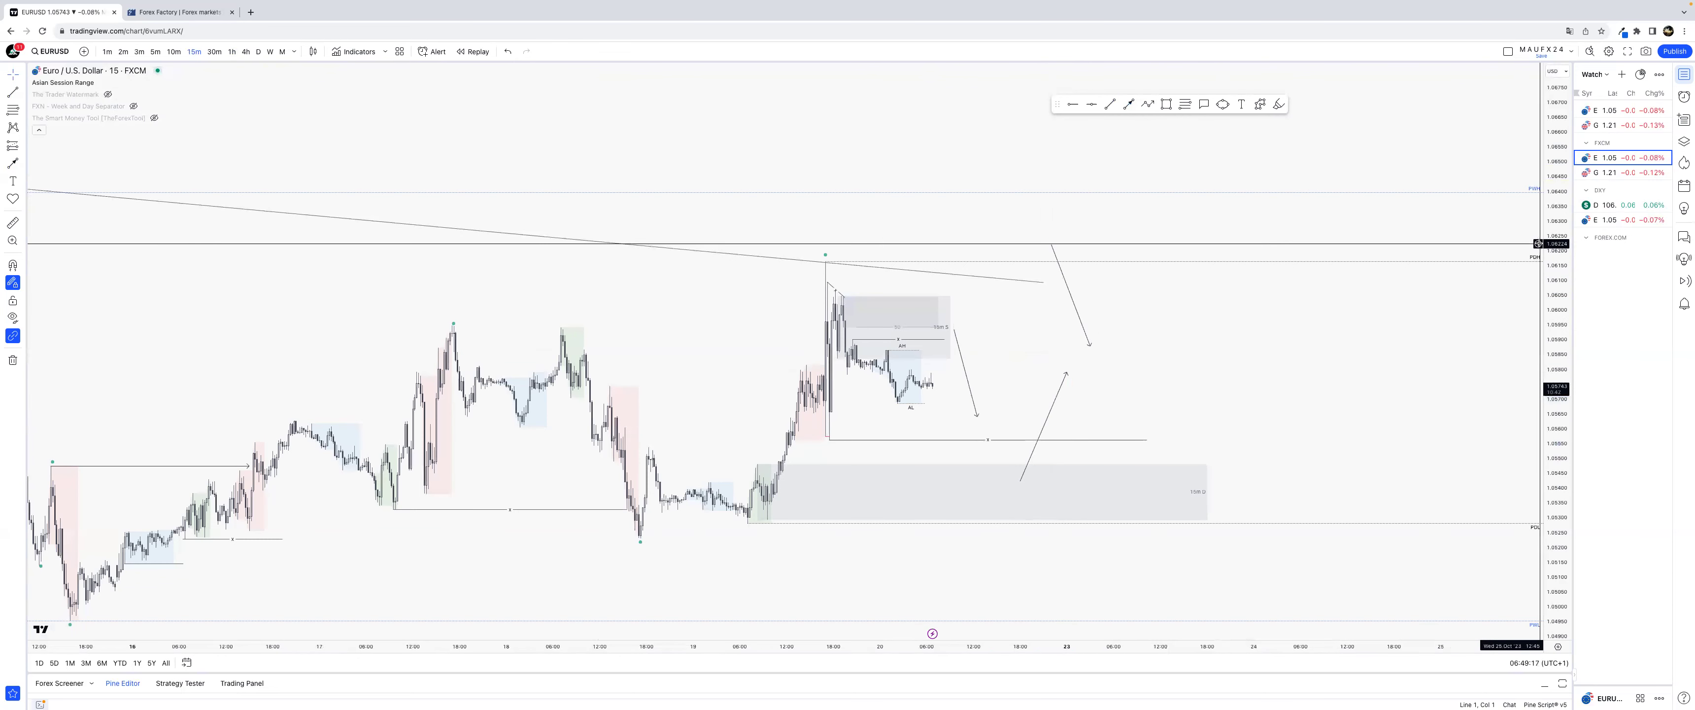
Step: On the GBPUSD 15-minute chart, draw arrows down from above the PDH line, down from the lower grey zone, and up from below the PDL line
left_click(1609, 173)
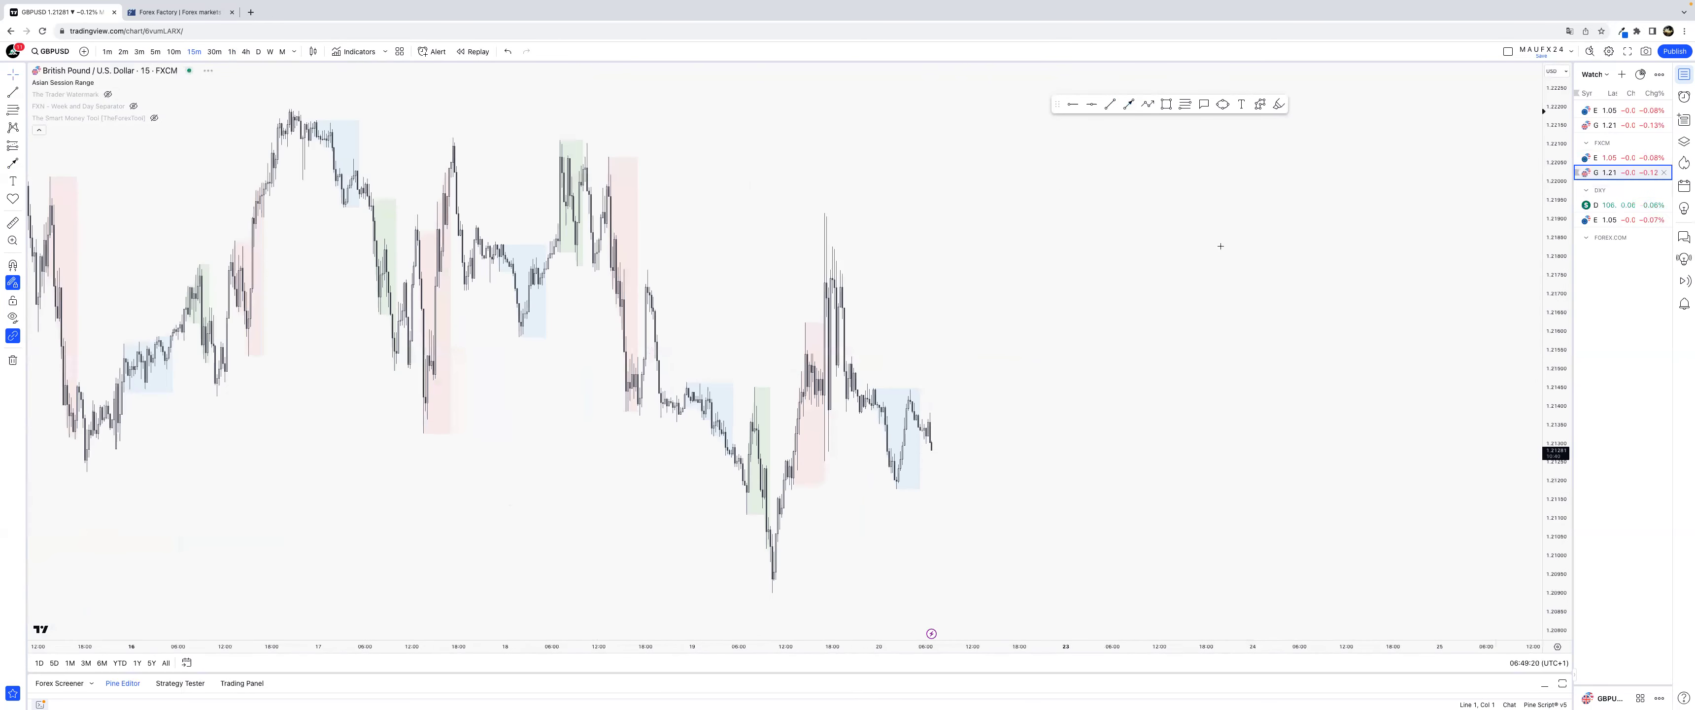
left_click(1127, 104)
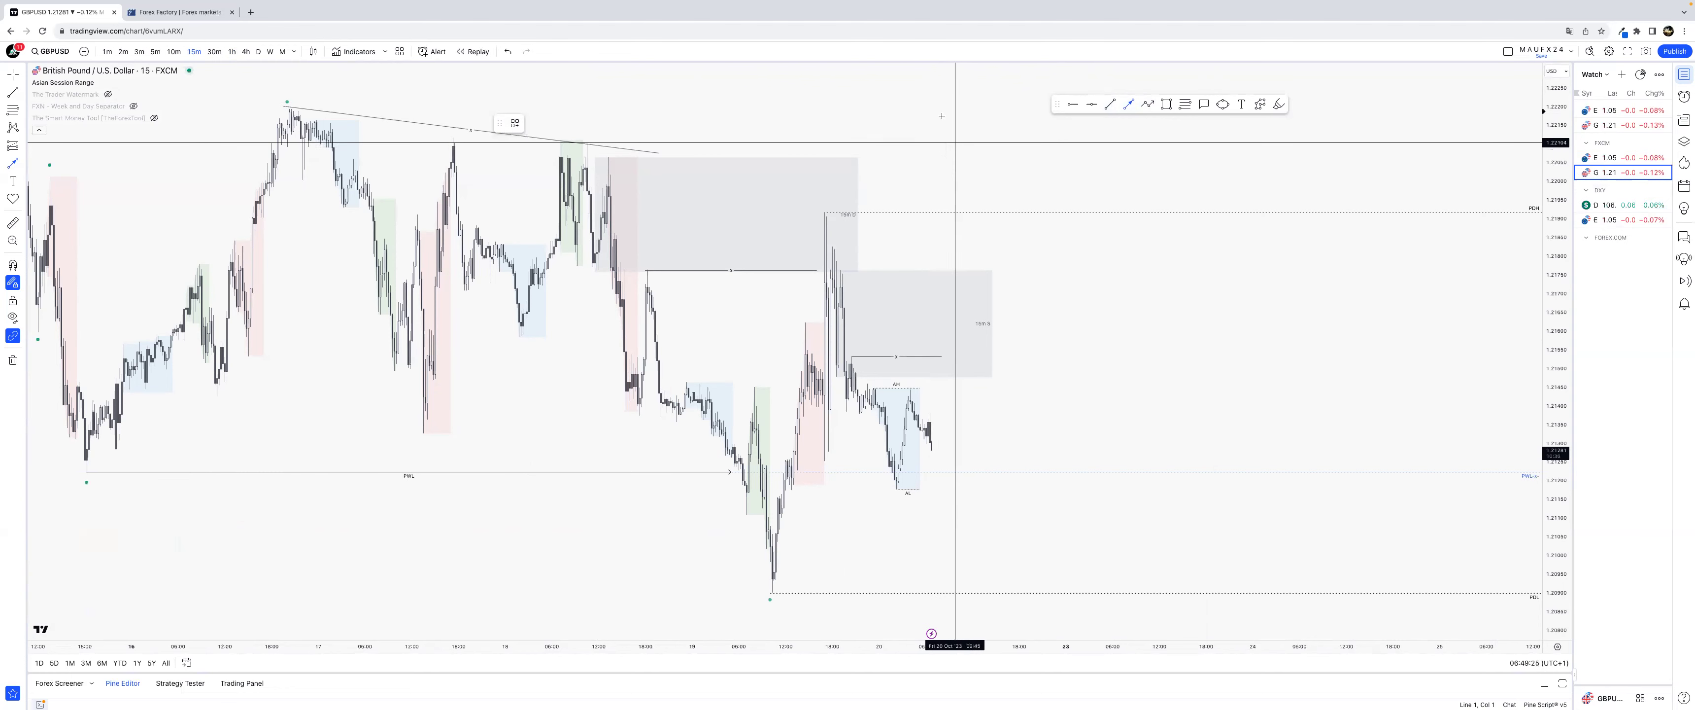
left_click(940, 93)
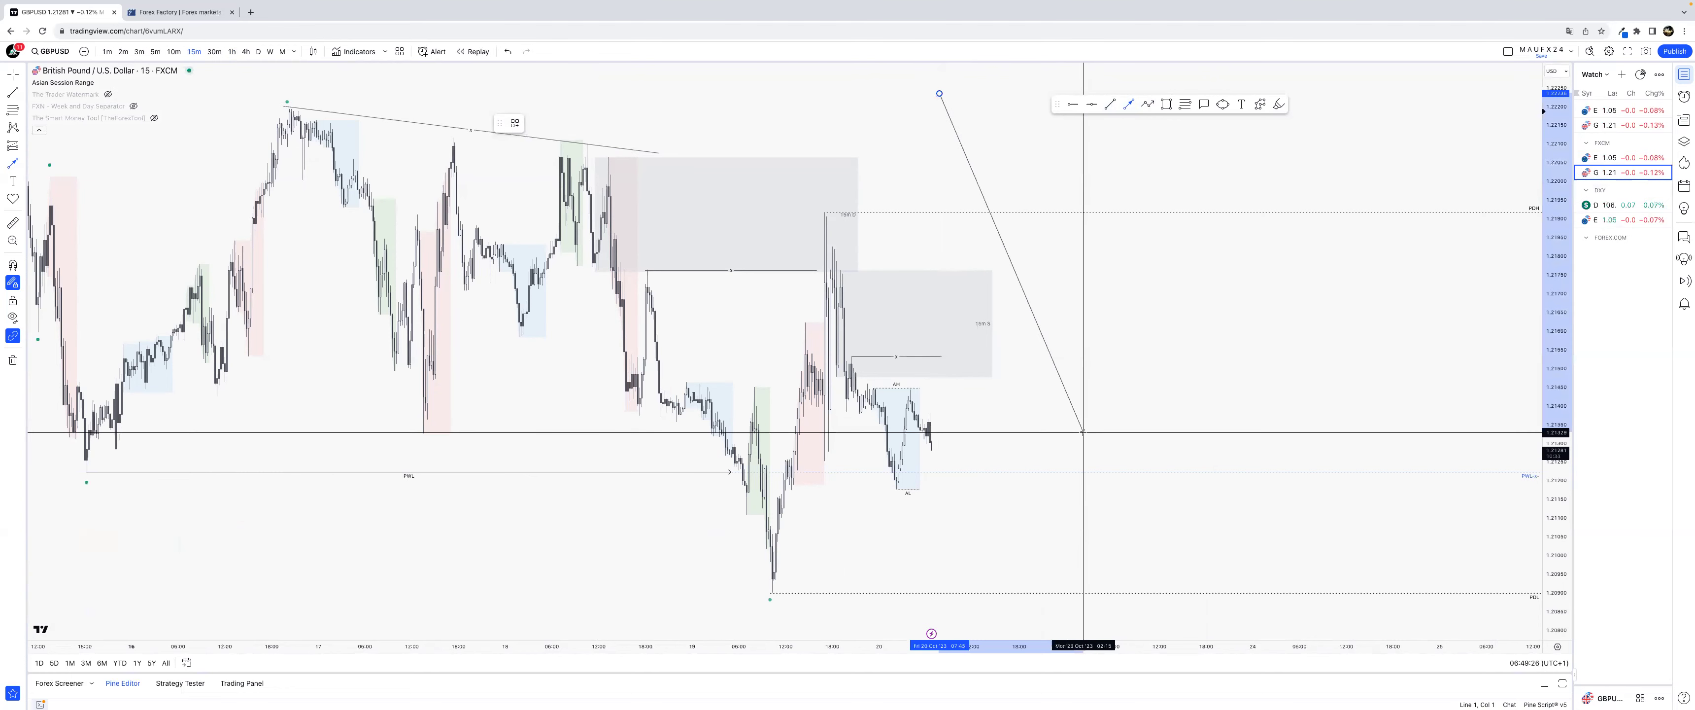
left_click(976, 249)
left_click(985, 462)
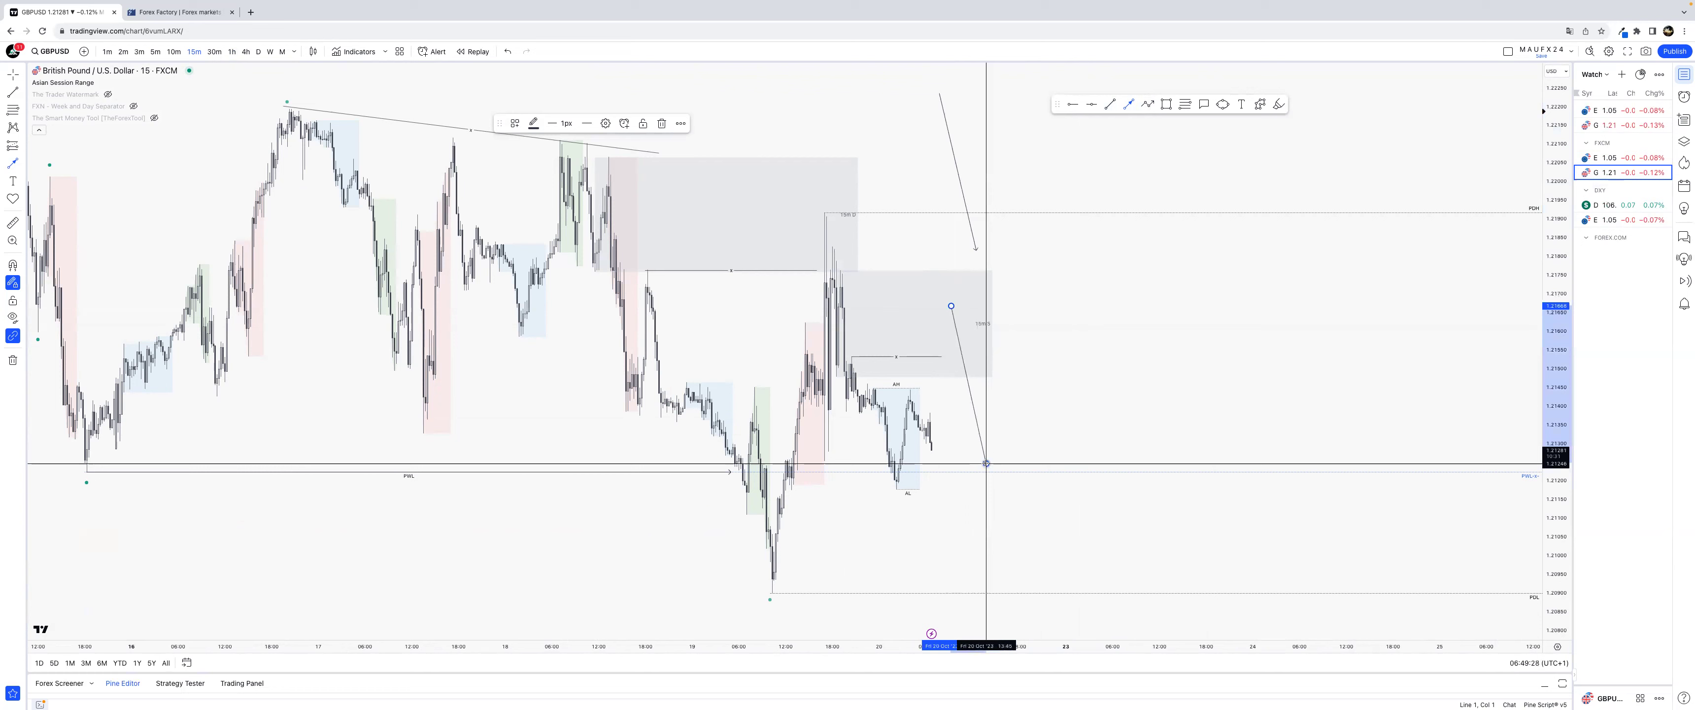
left_click(1023, 613)
left_click(1093, 407)
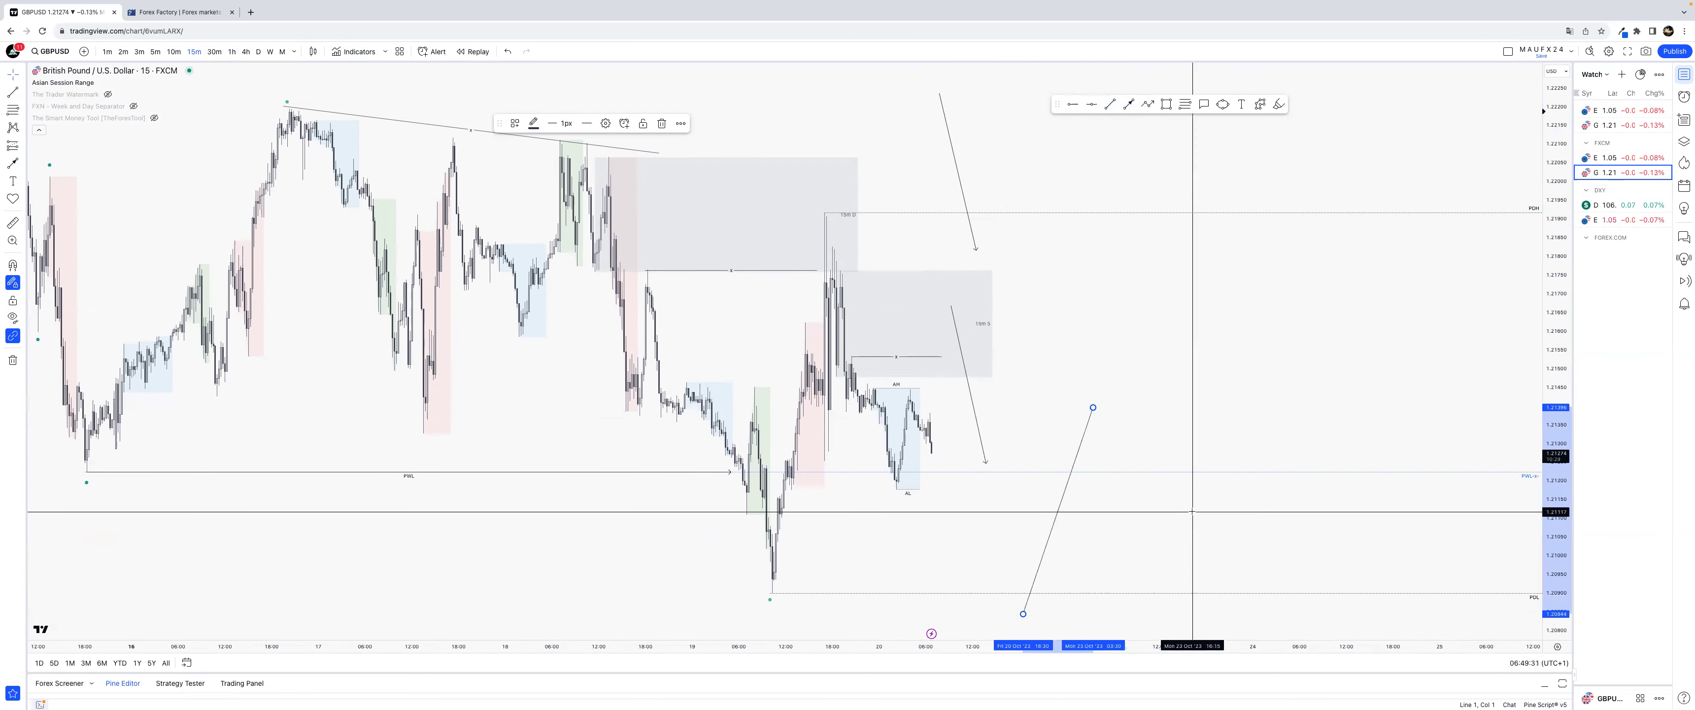
left_click(1192, 378)
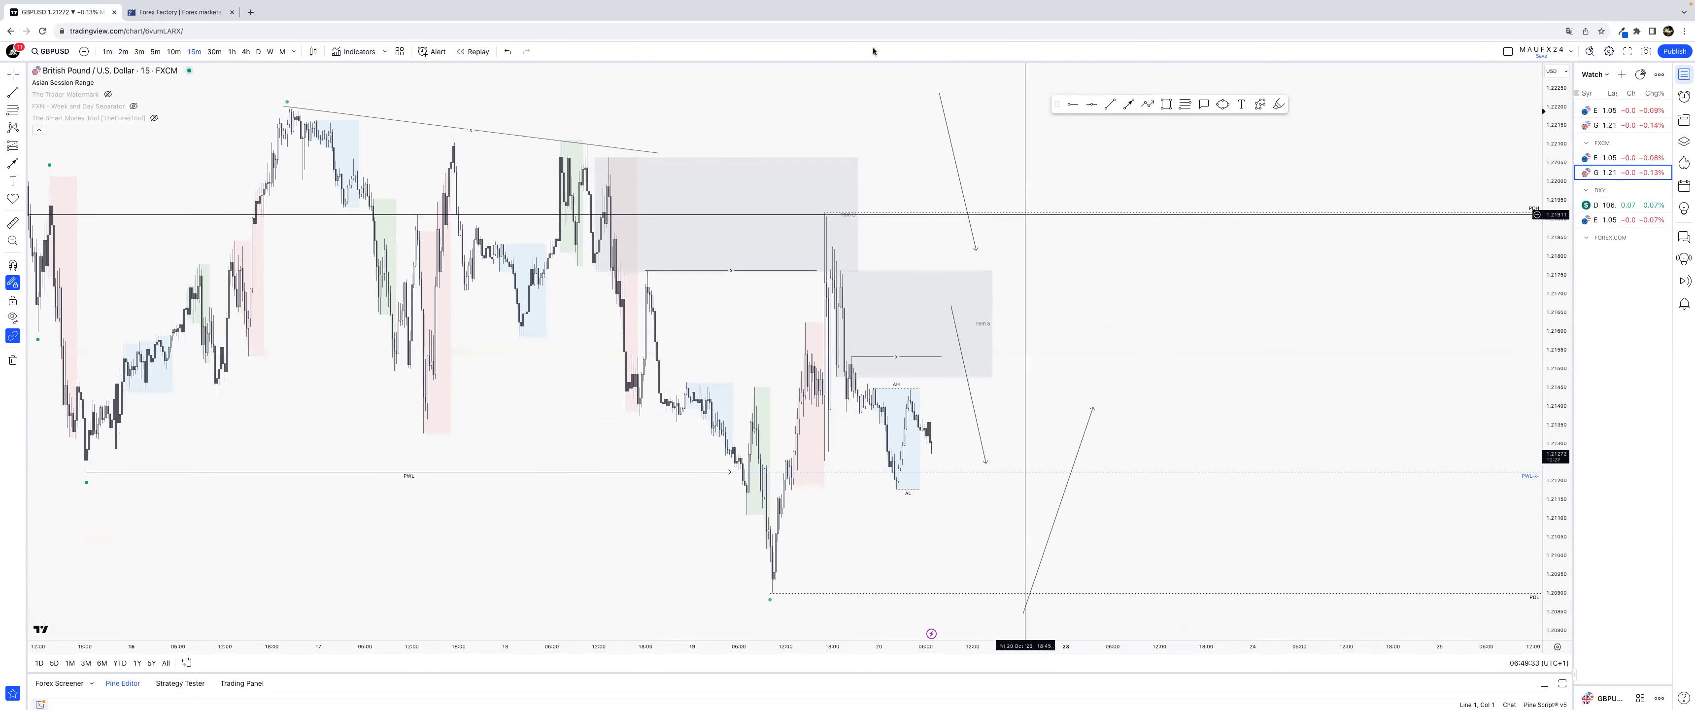